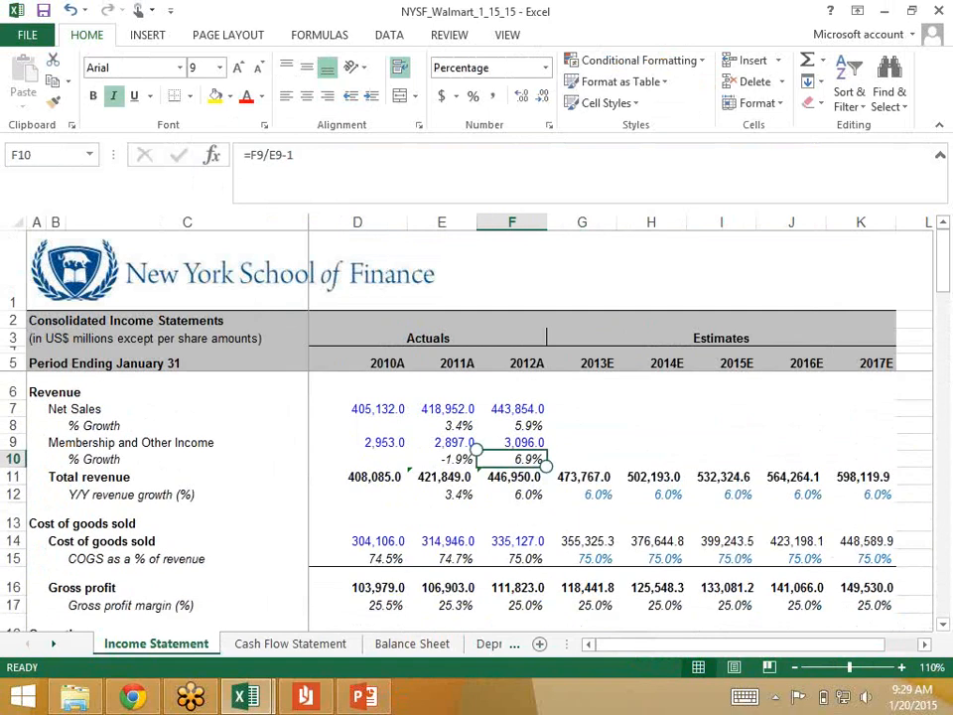
Step: Examine the 2012 total revenue on the Income Statement and the 2011 and 2012 net receivables on the Balance Sheet
left_click(513, 477)
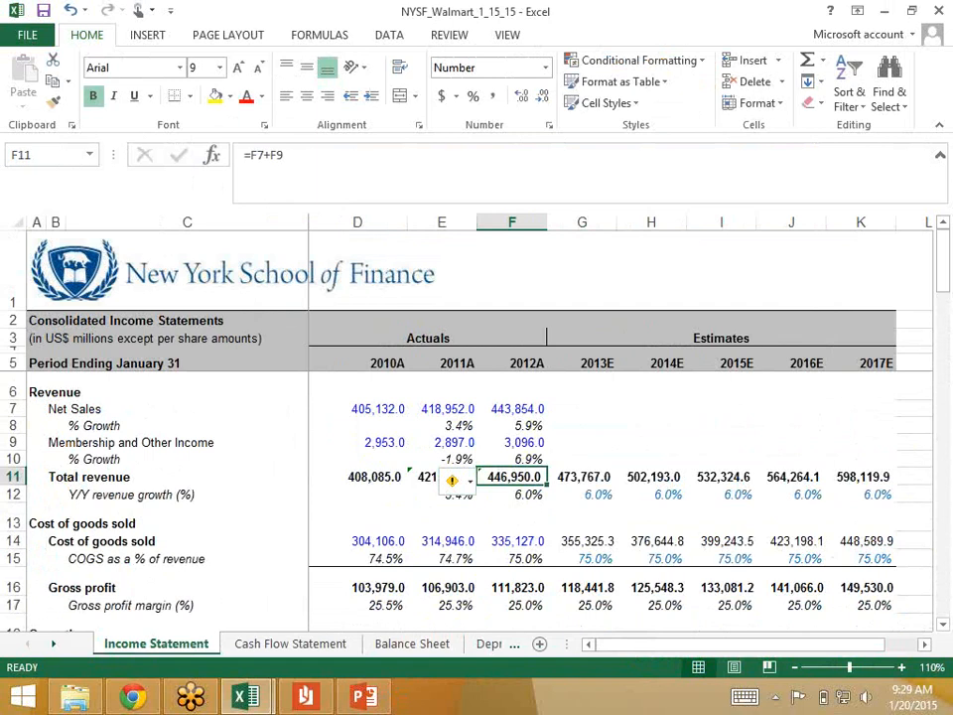
key("ctrl+Page_Down")
key("ctrl+Page_Down")
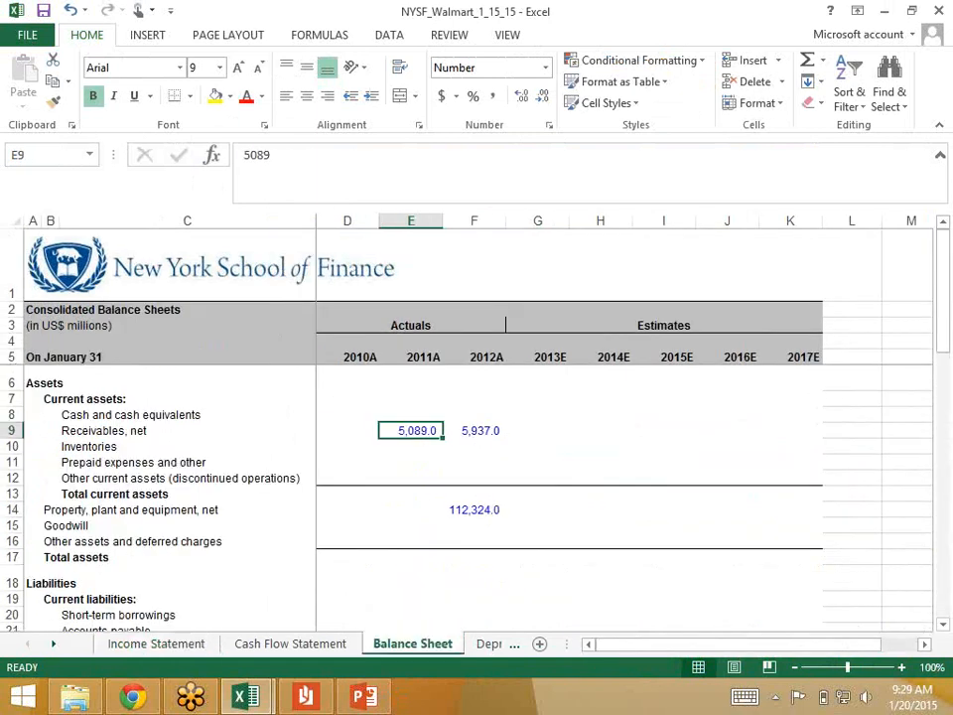
key("Right")
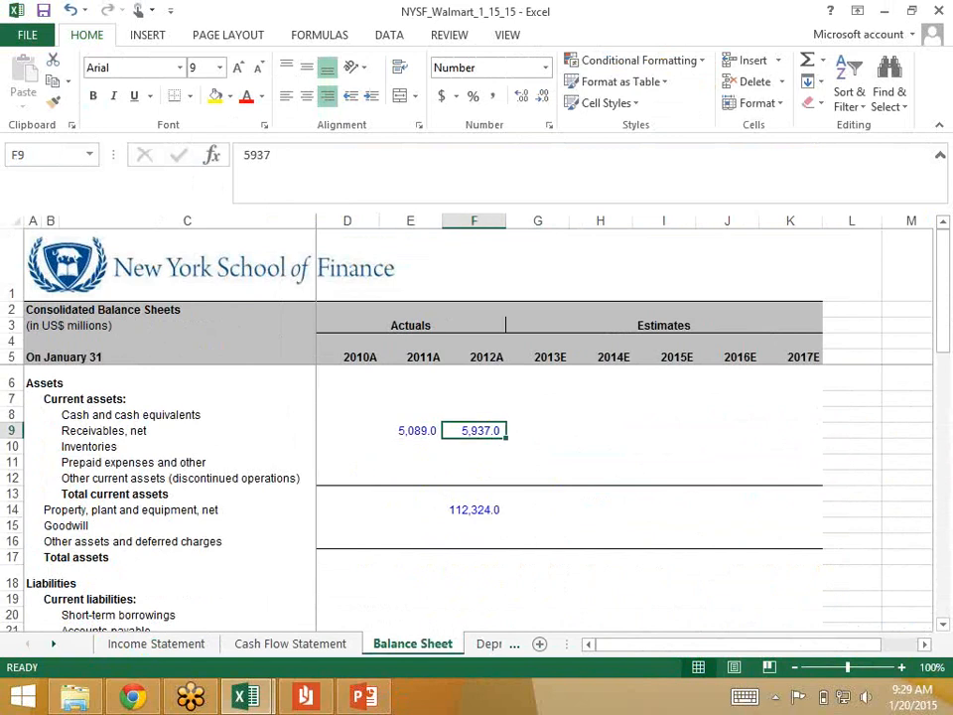
key("Left")
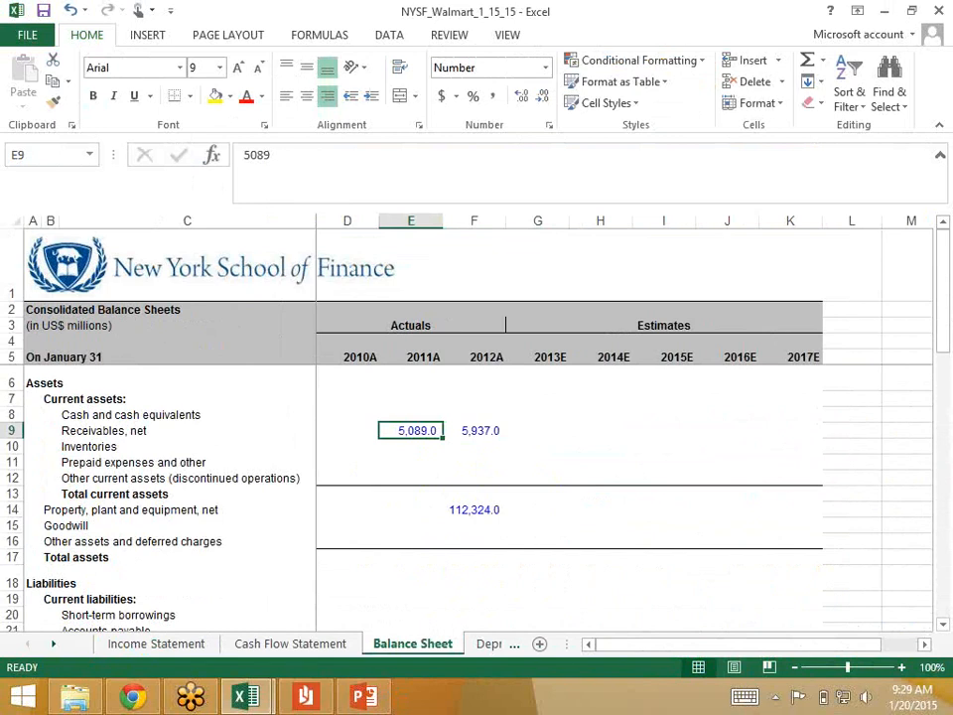
key("Right")
key("Left")
key("Left")
key("Right")
key("Right")
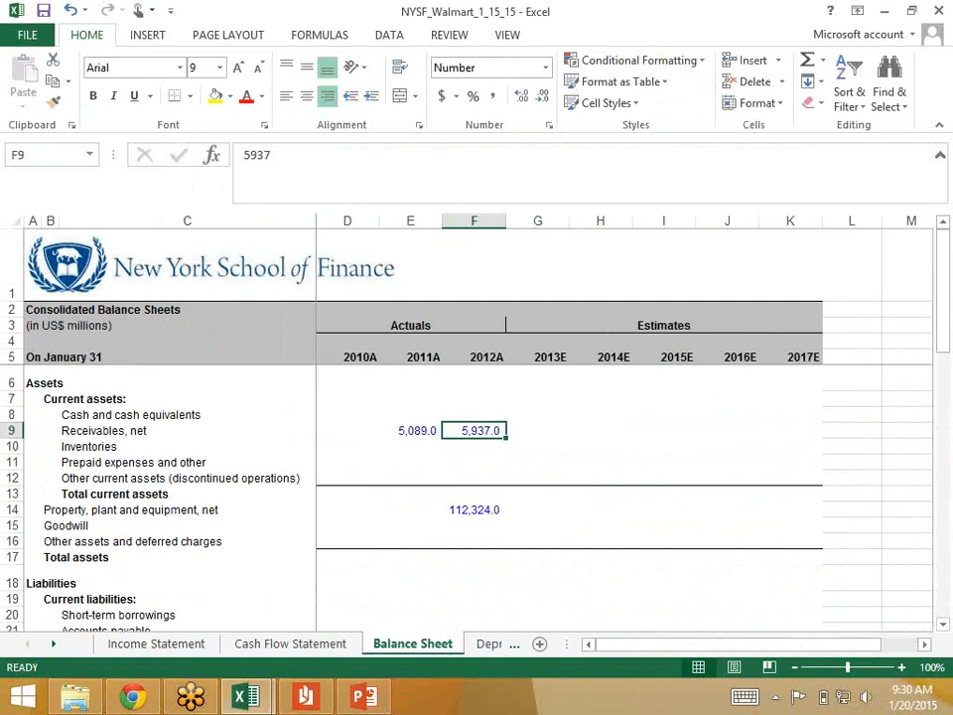
key("Right")
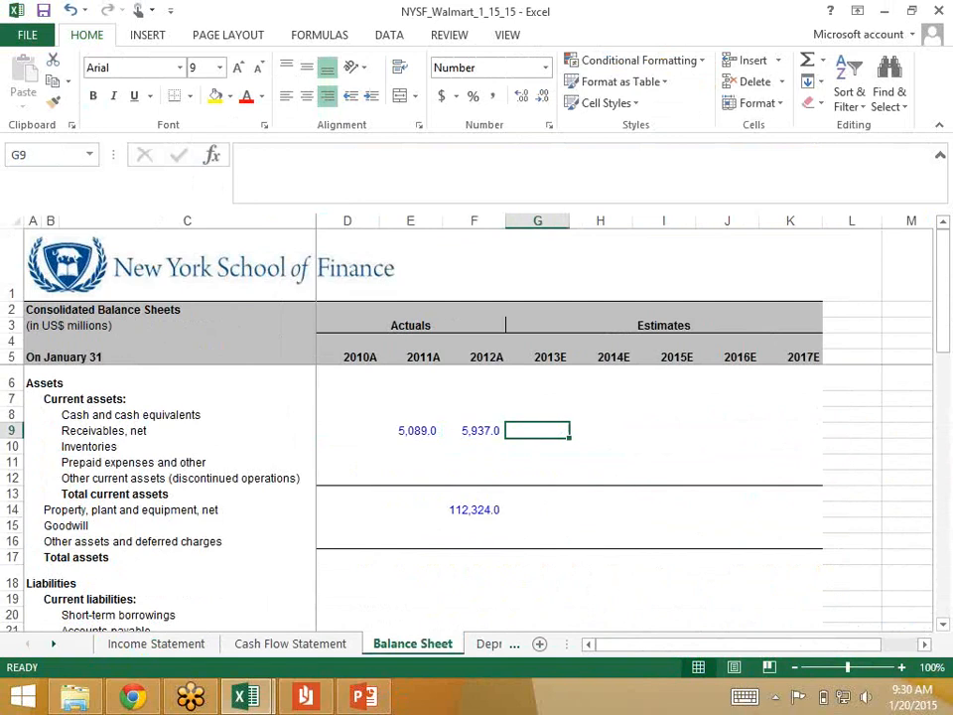
key("Left")
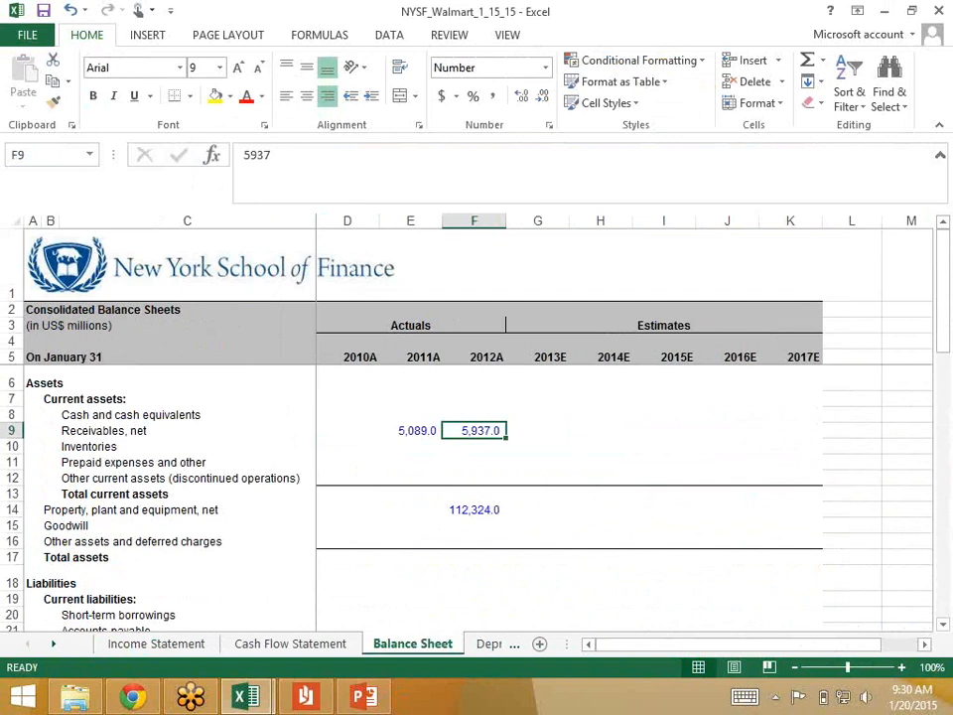
key("Left")
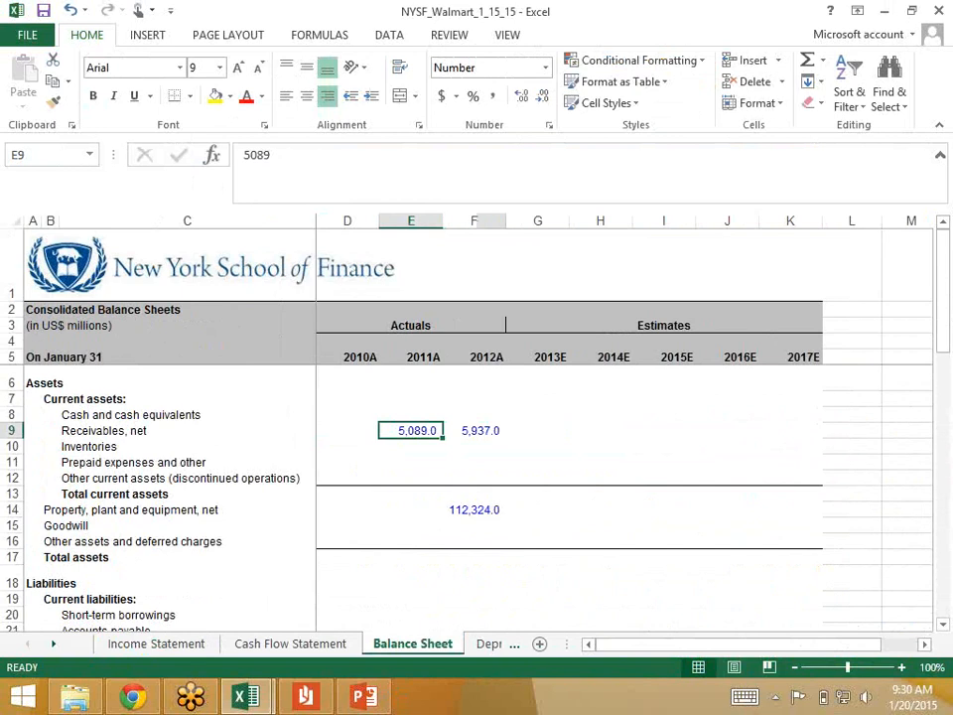
key("Right")
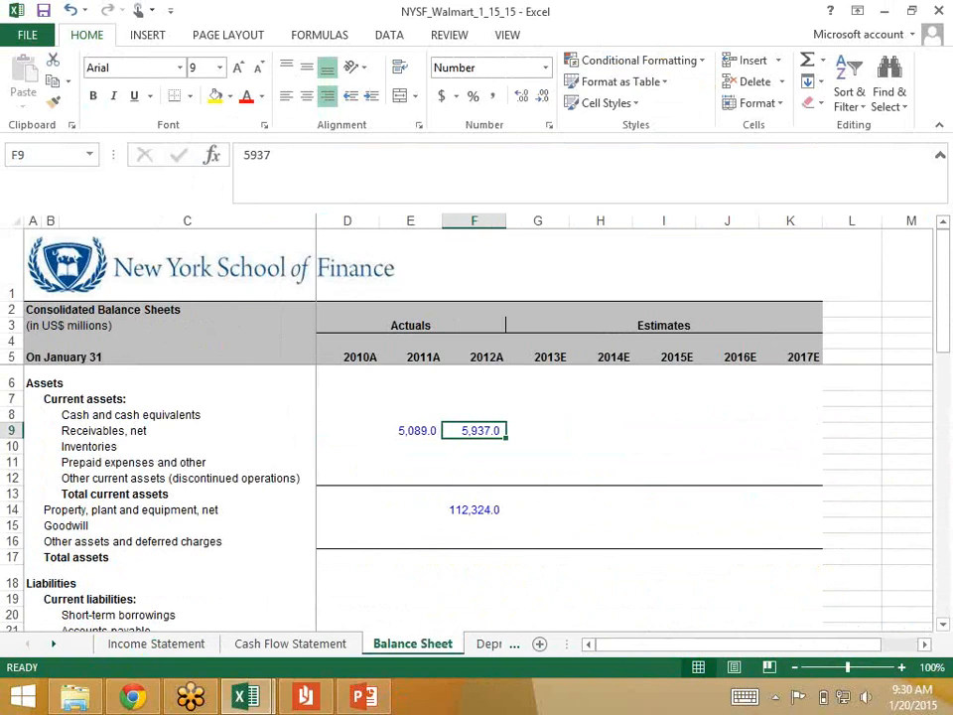
Step: Set the 2011 net receivables on the Balance Sheet to 0 as a trial value
key("Left")
type("0")
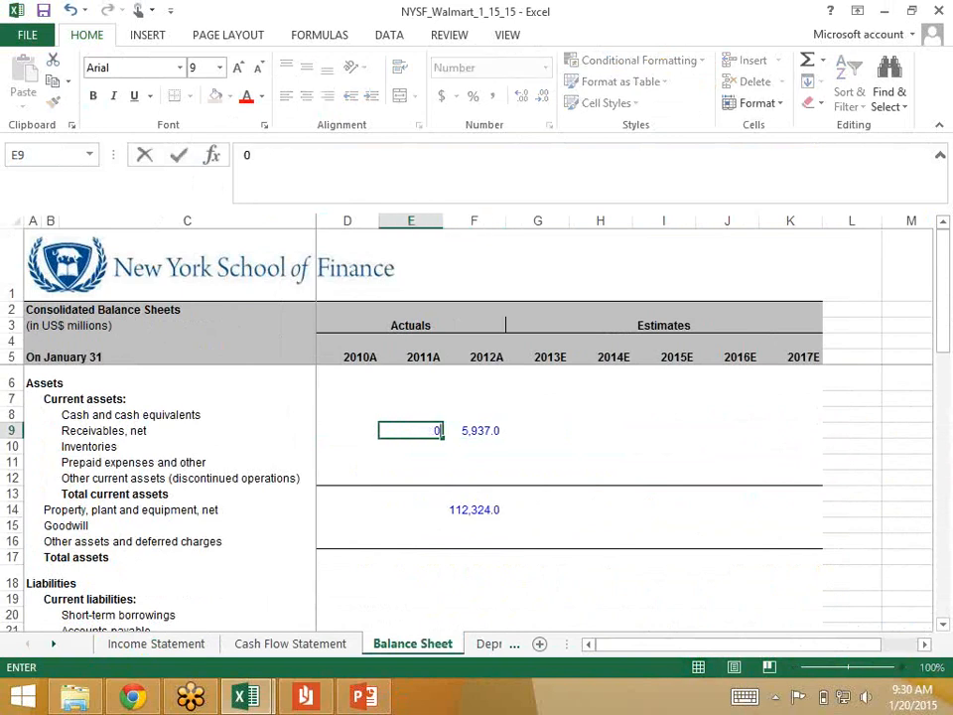
key("ctrl+Return")
key("Right")
key("Right")
key("Left")
key("Left")
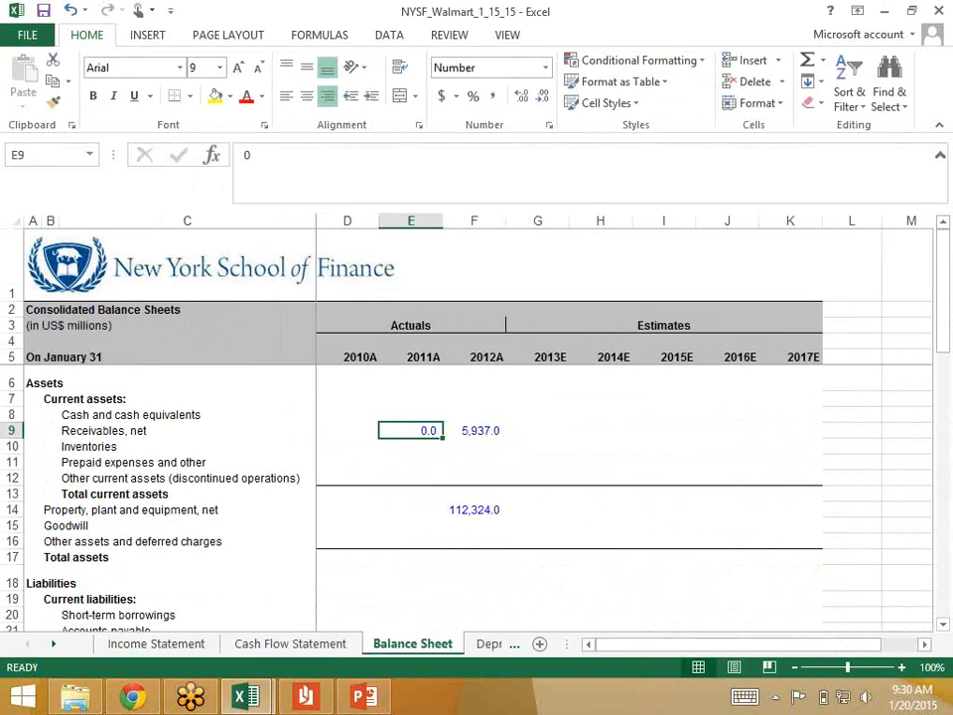
Step: Try linking the 2011 net receivables to the 2012 figure with =F9, and undo both trial entries
type("=")
key("Right")
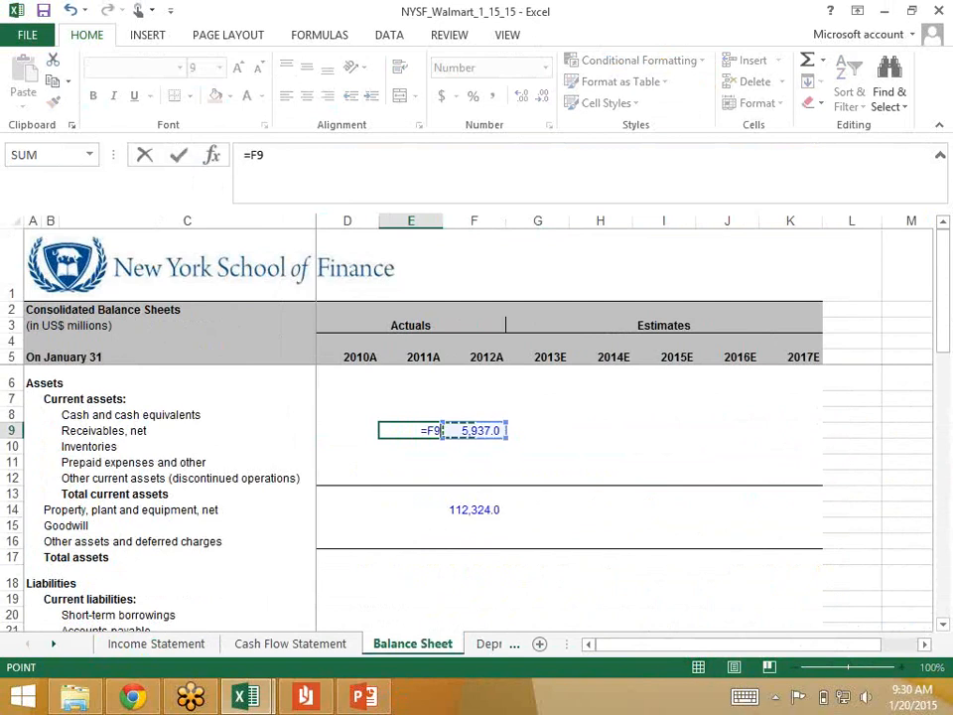
key("Return")
key("Up")
key("Right")
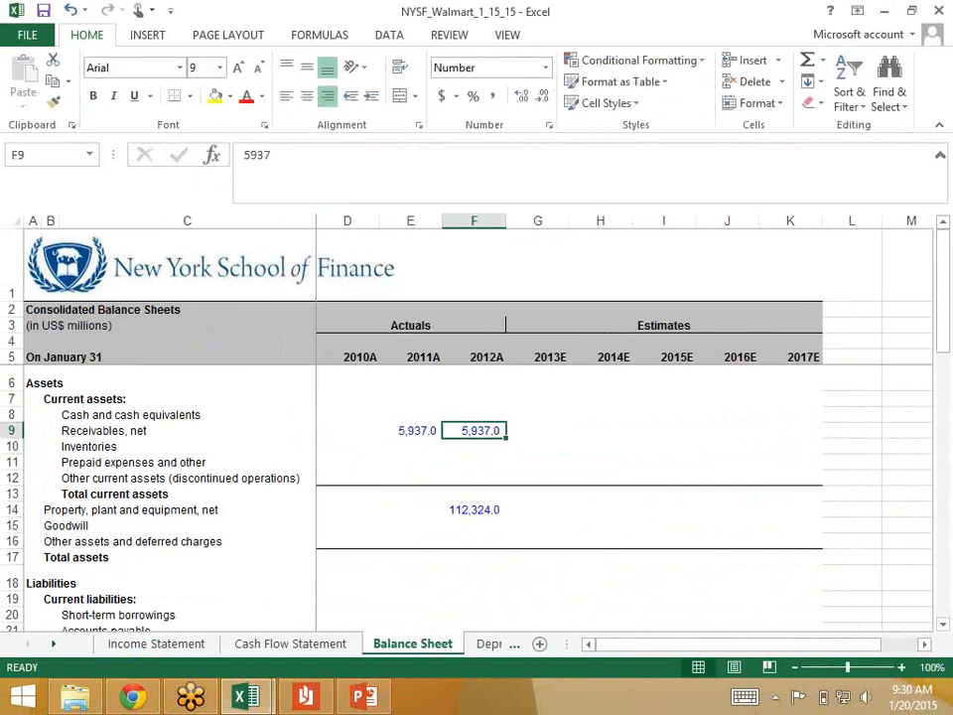
key("Left")
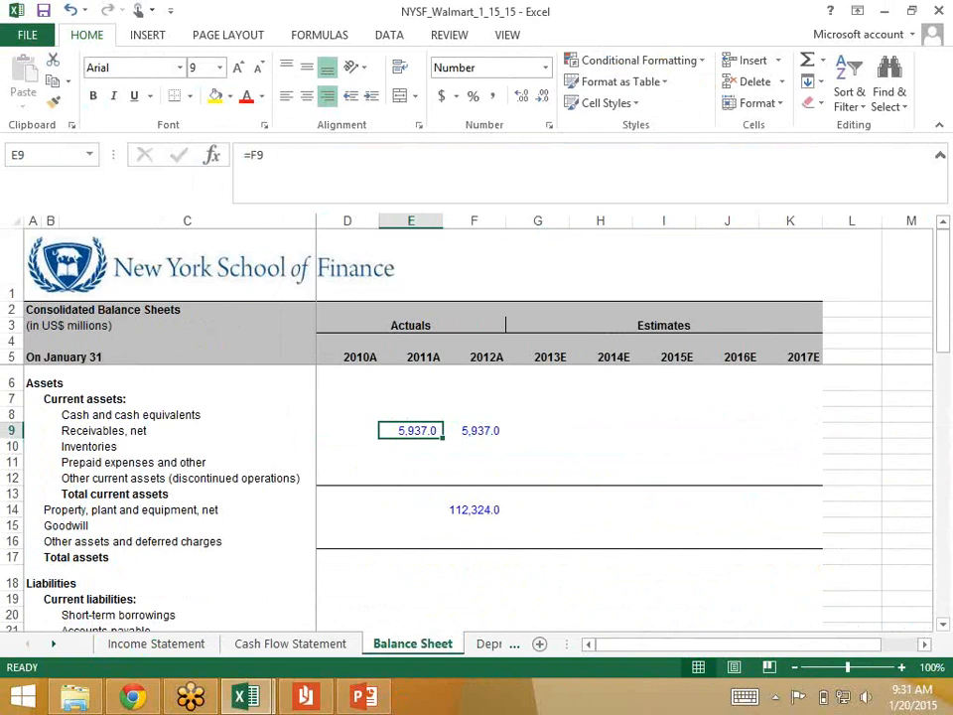
key("ctrl+z")
key("ctrl+z")
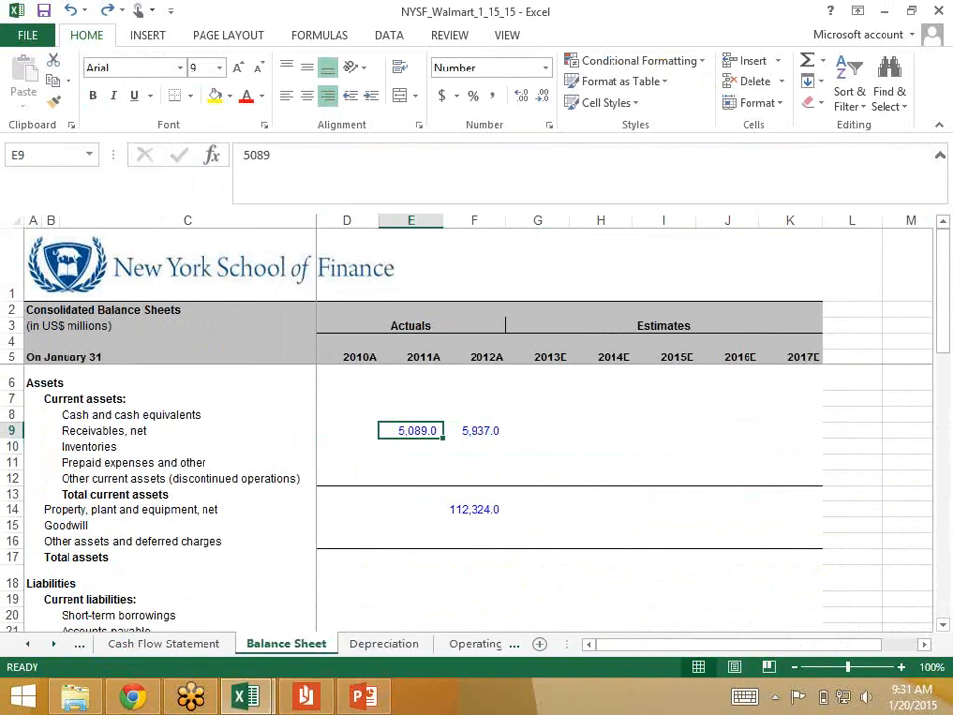
Step: Start the 2012 Days receivable formula on the Operating Working Capital sheet with the average of receivables F7 and E7
key("ctrl+Page_Down")
key("ctrl+Page_Down")
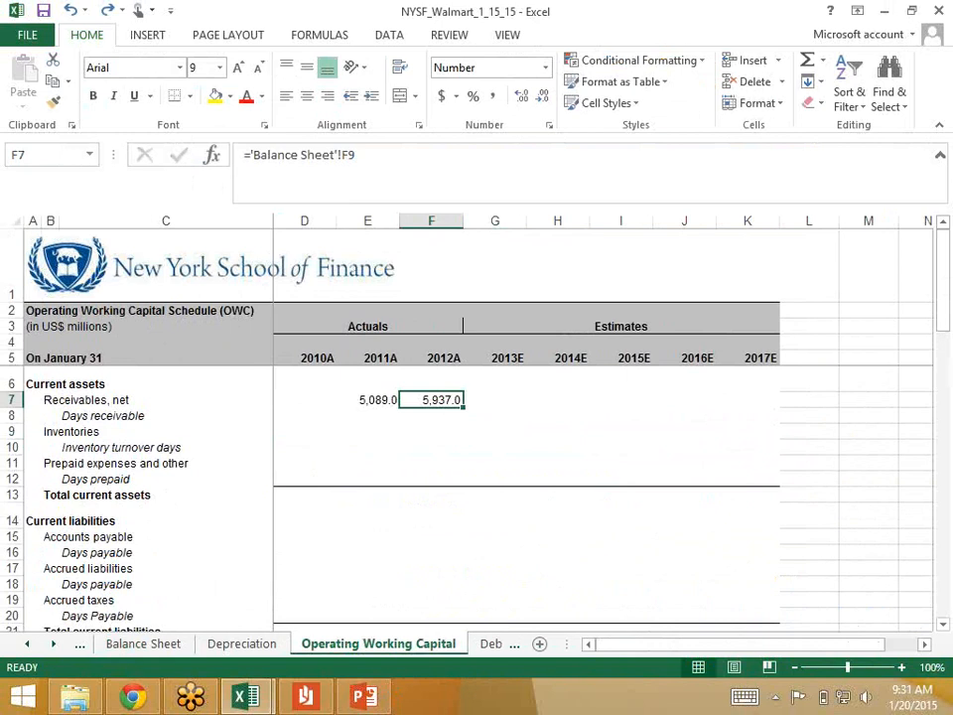
key("Down")
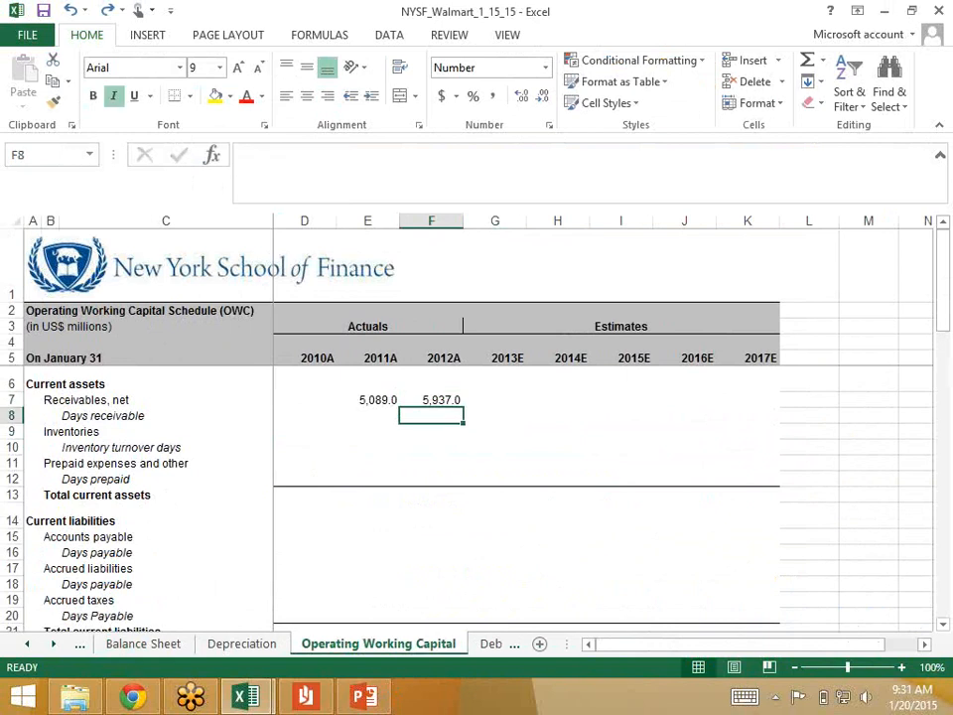
type("=as")
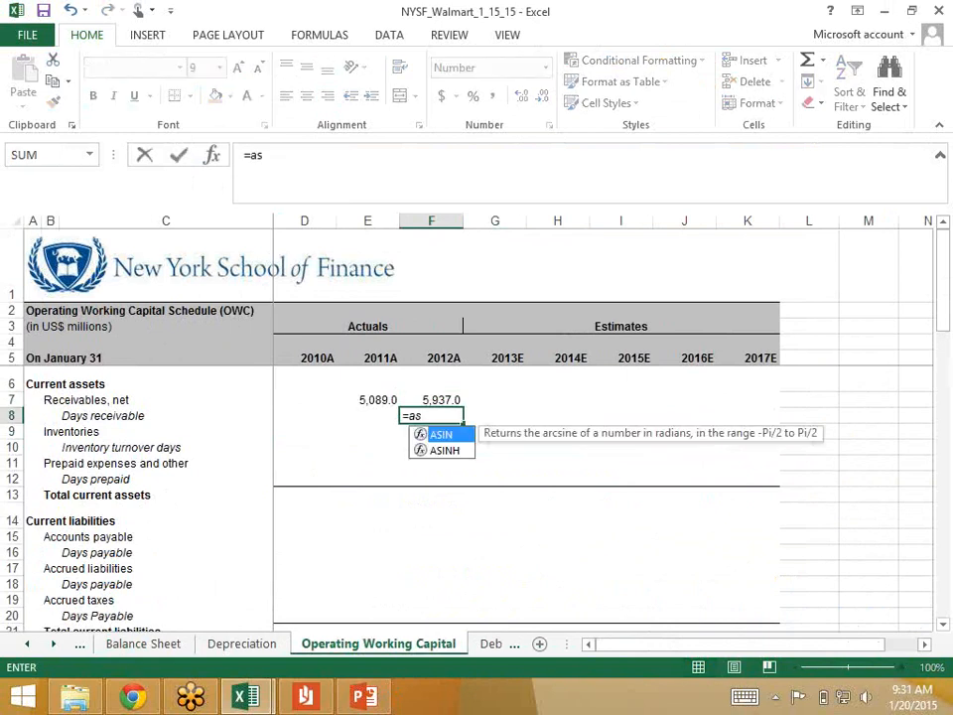
type("verage")
key("BackSpace")
key("BackSpace")
key("BackSpace")
key("BackSpace")
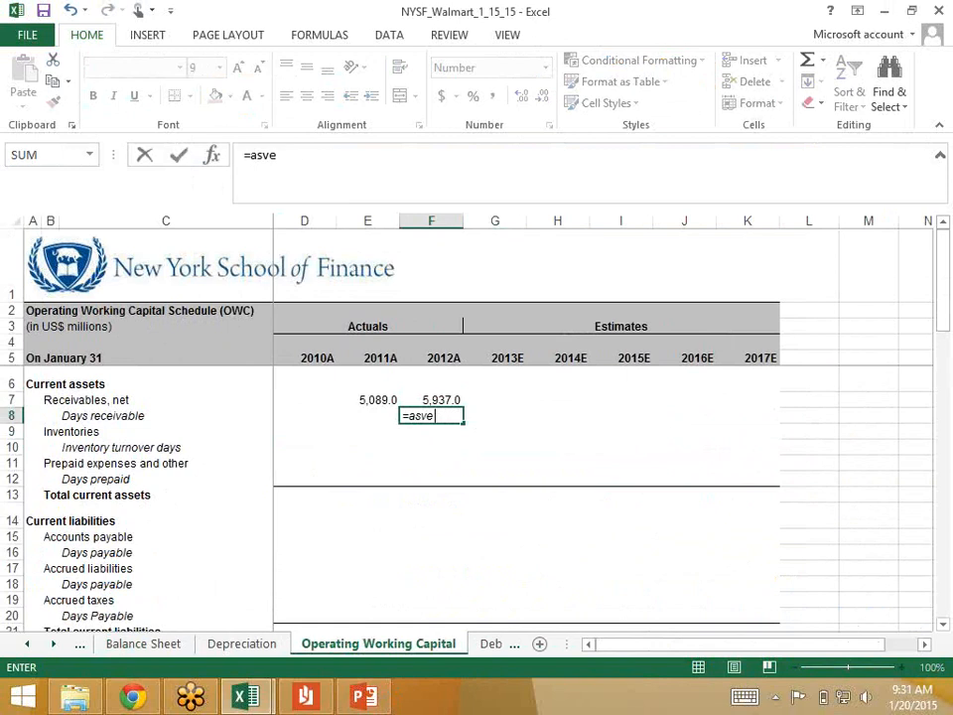
key("BackSpace")
key("BackSpace")
key("BackSpace")
key("BackSpace")
type("average")
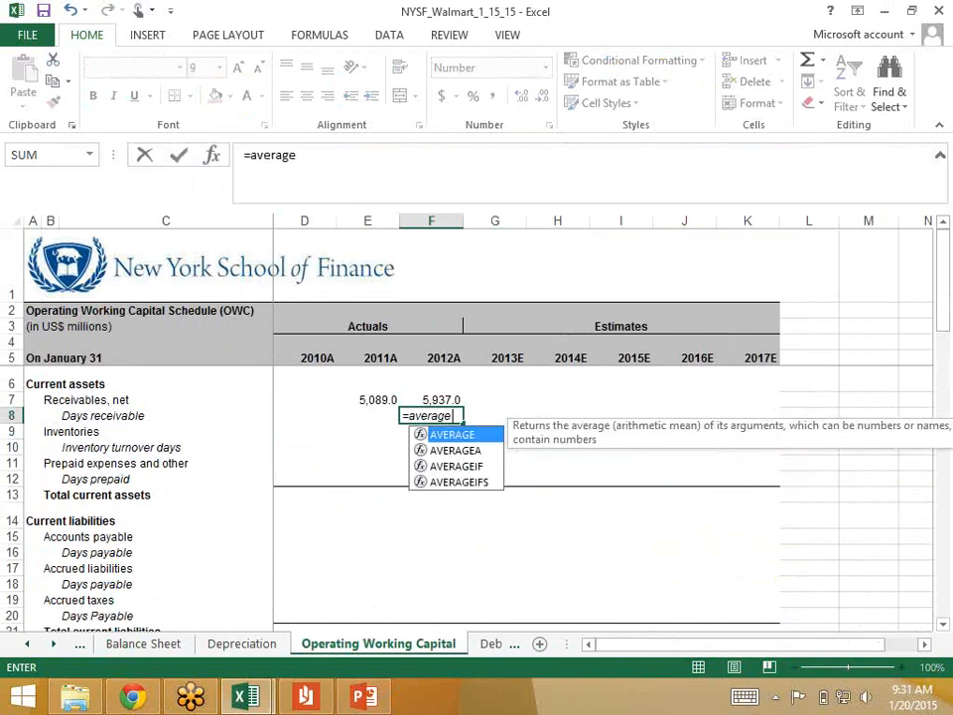
type("(")
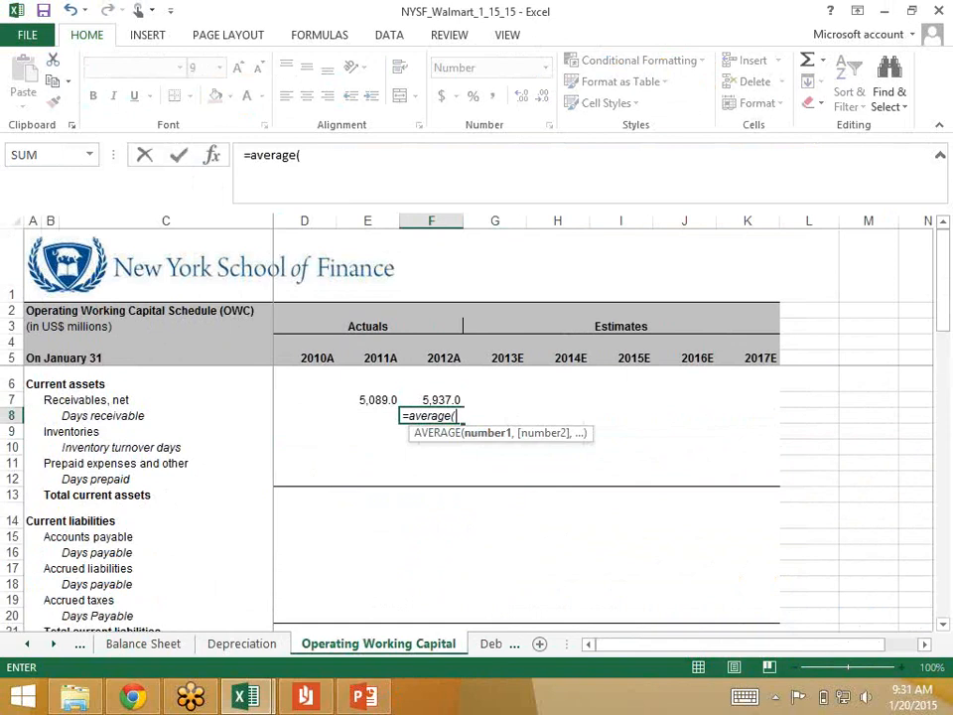
key("Up")
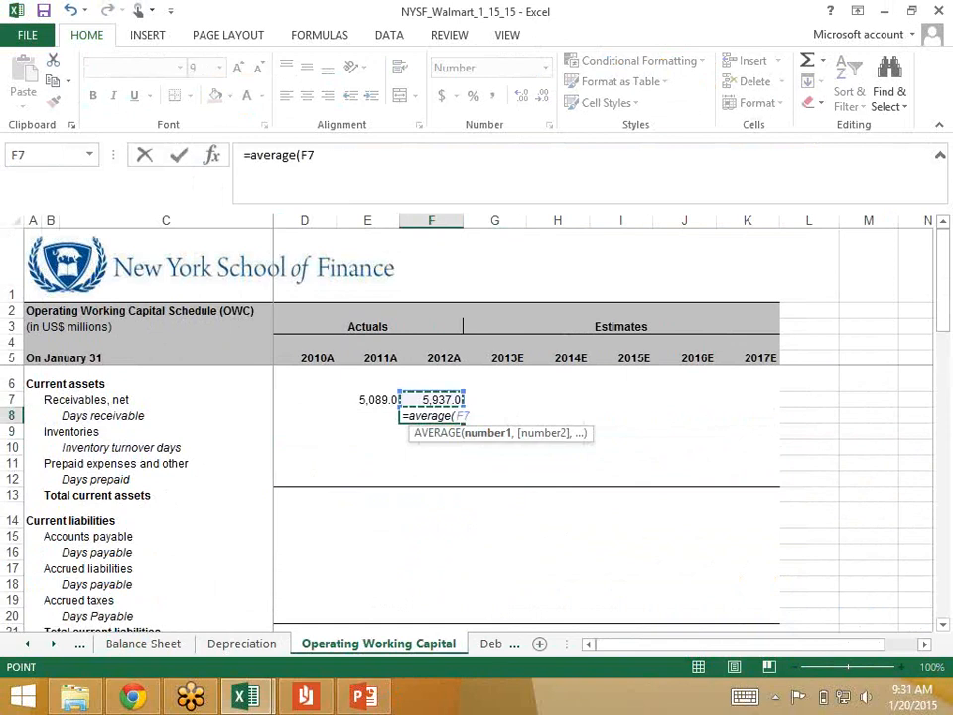
type(",")
key("Left")
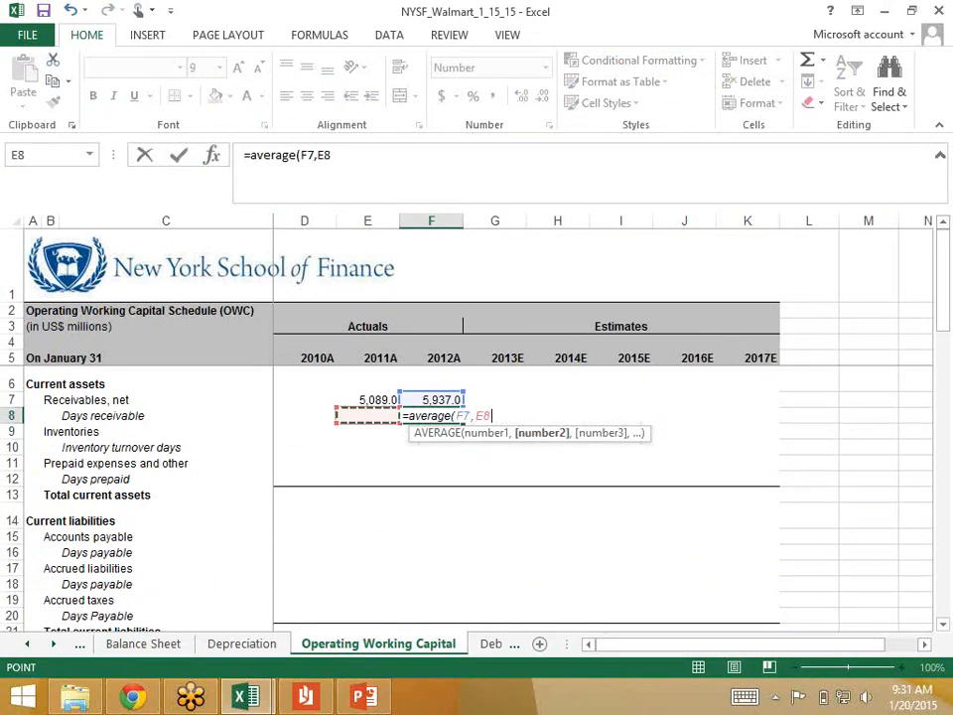
key("Up")
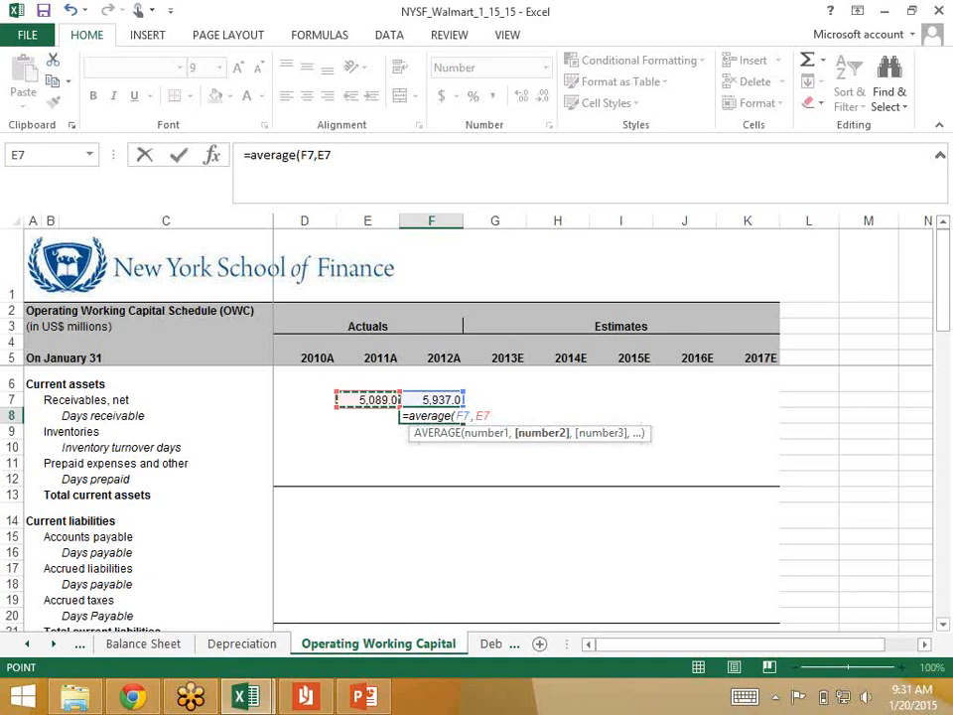
type(")")
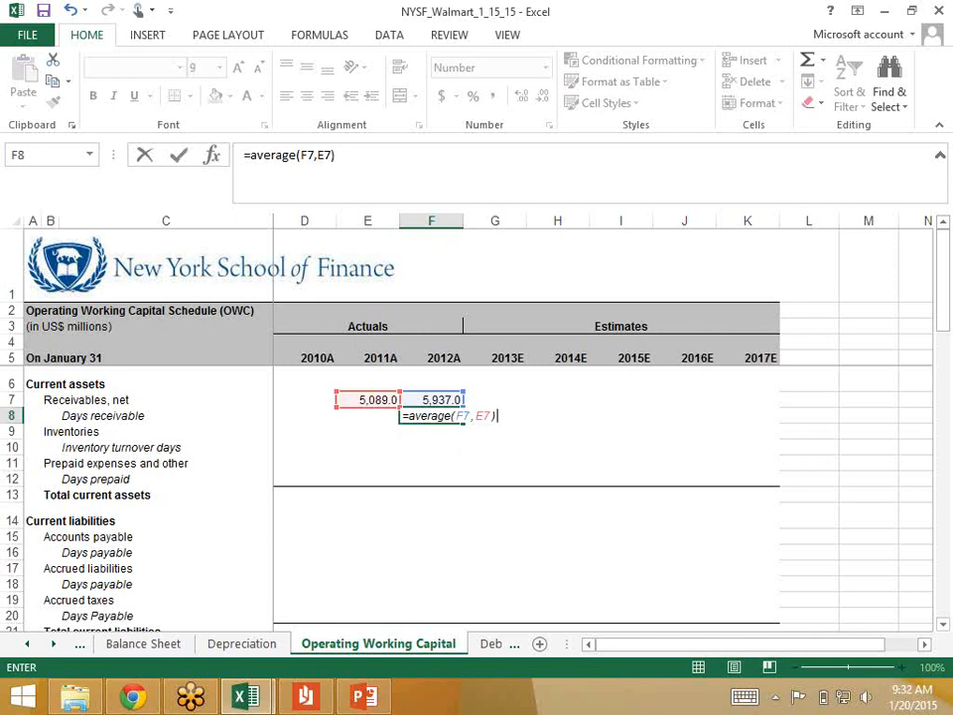
Step: Complete the Days receivable formula by dividing by 2012 total revenue ('Income Statement'!F11) and multiplying by 360
type("/")
left_click(27, 645)
left_click(27, 645)
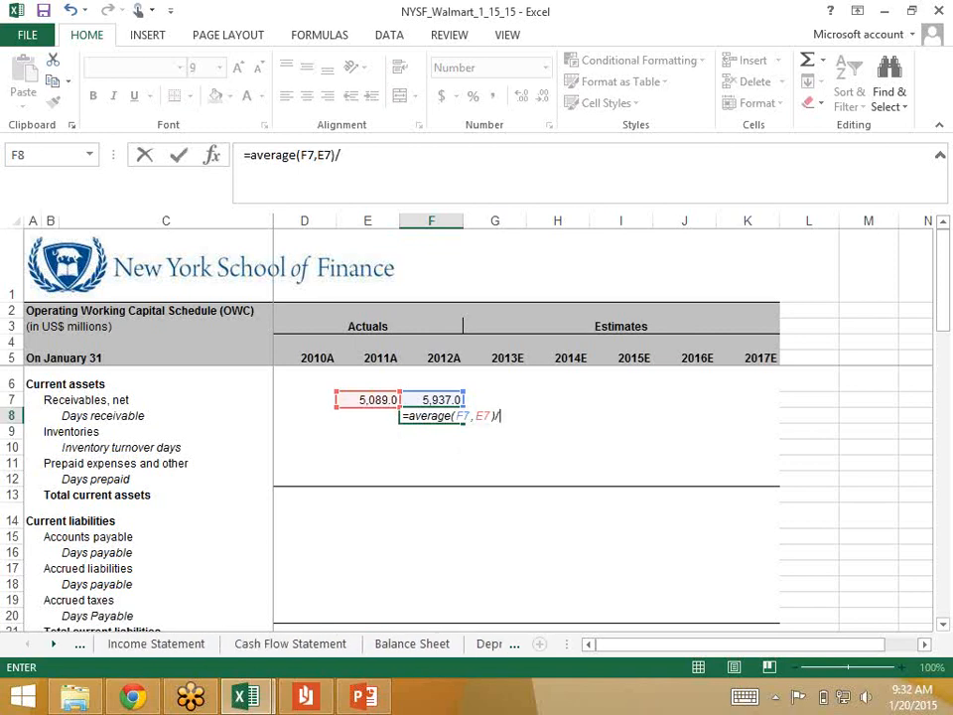
left_click(156, 644)
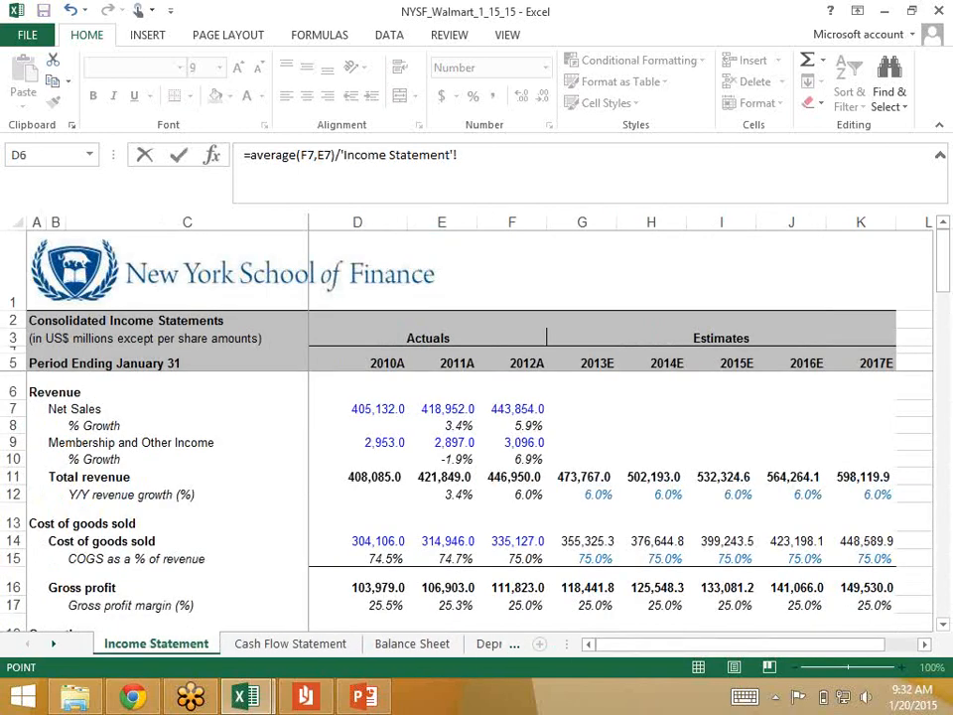
left_click(516, 477)
type("*360")
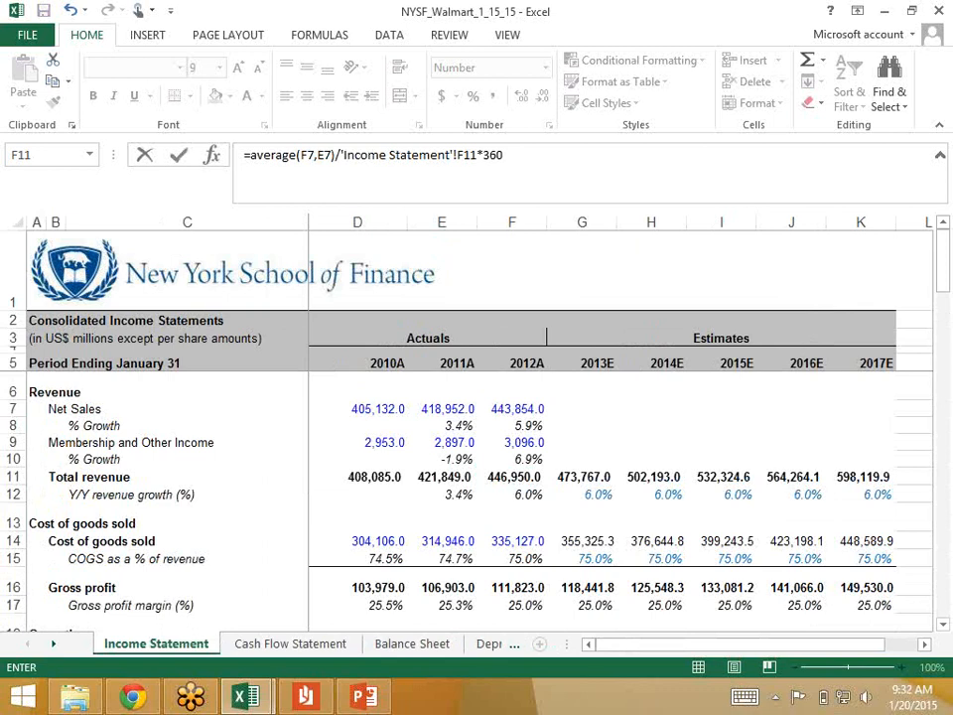
key("Return")
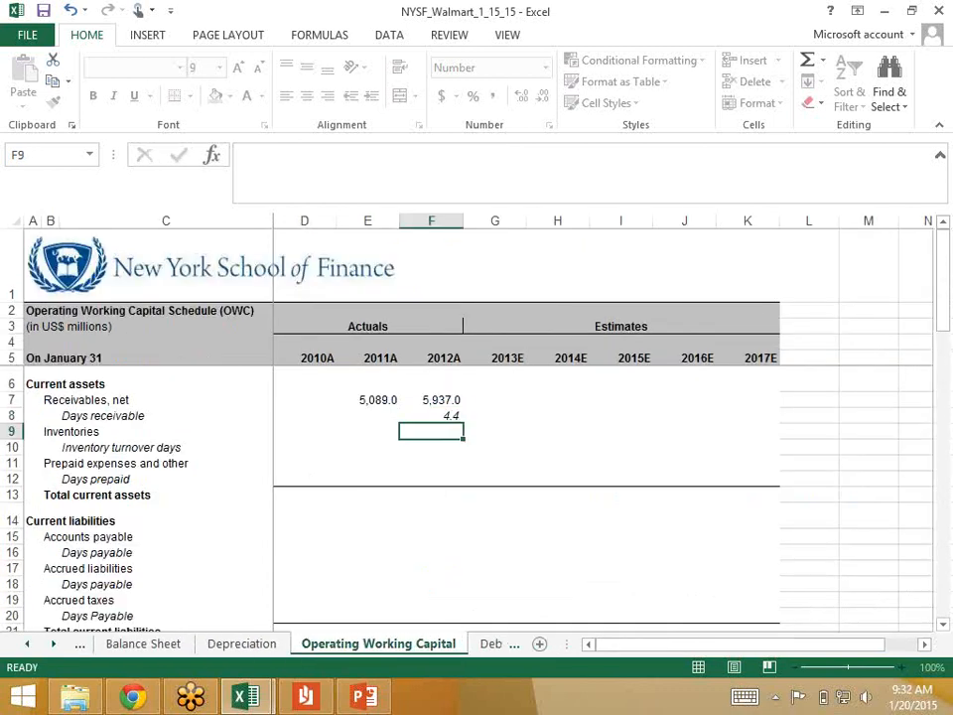
key("Up")
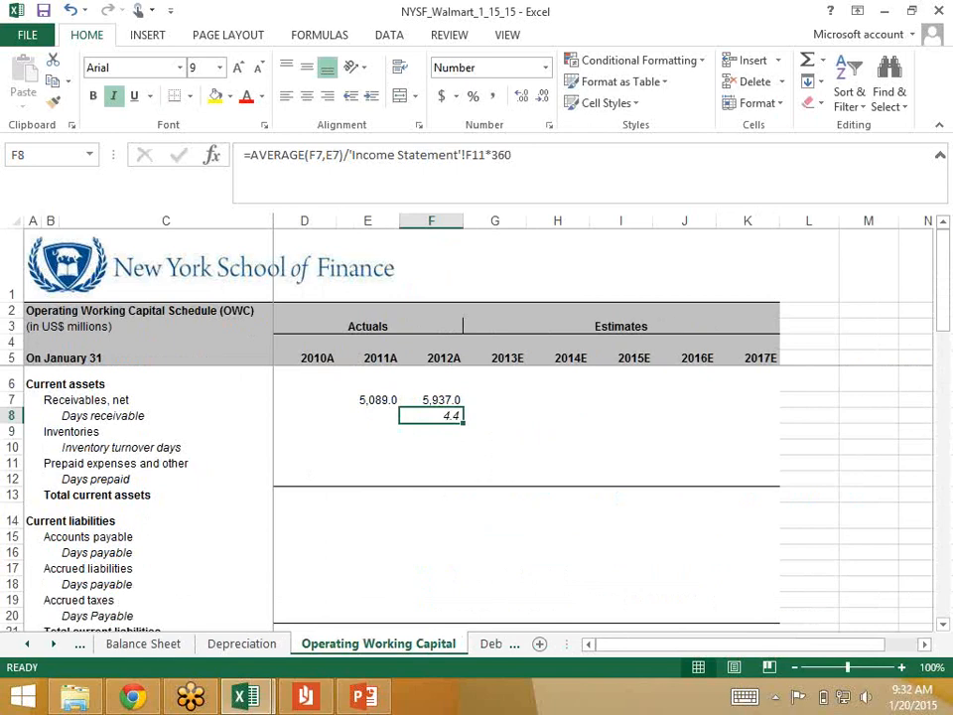
key("F2")
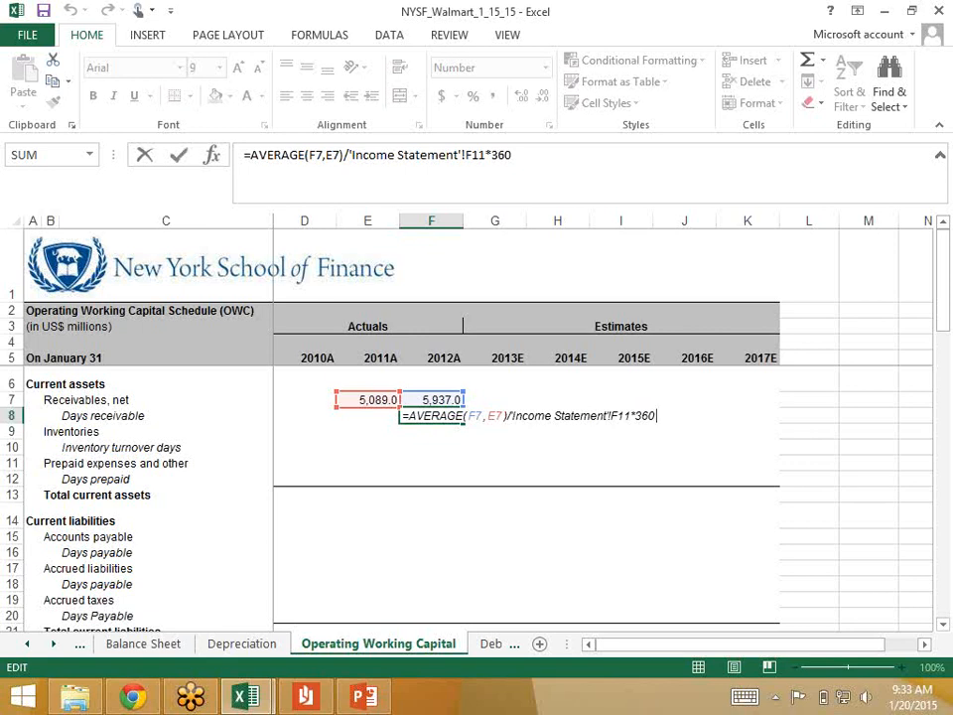
key("ctrl+Return")
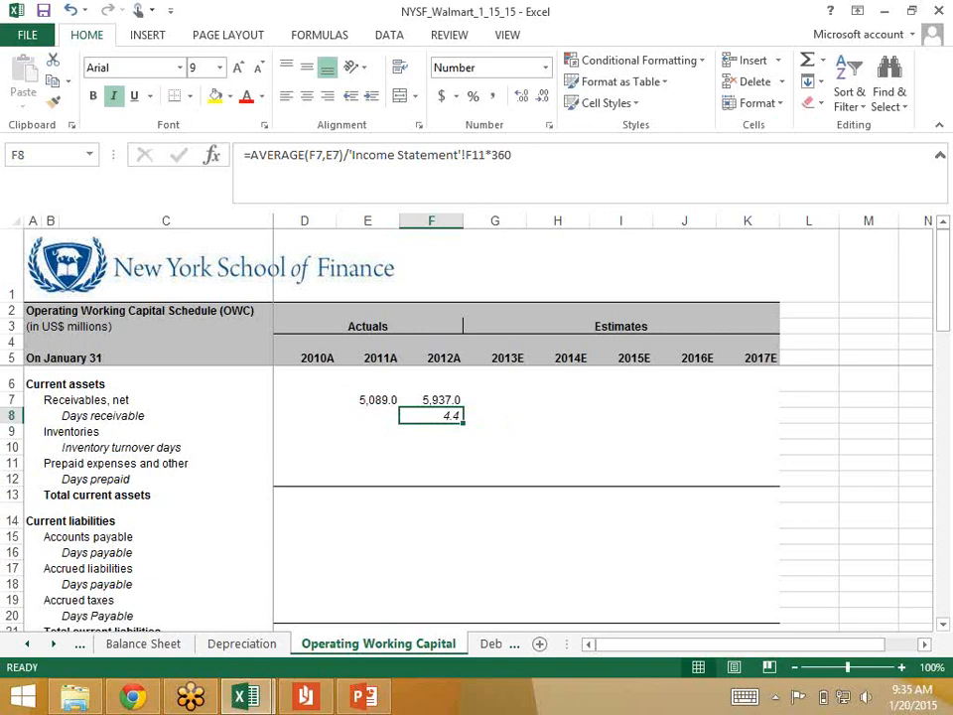
Step: Enter 40714 as the 2012 inventories on the Balance Sheet, taken from Walmart's consolidated balance sheets
key("Down")
key("Left")
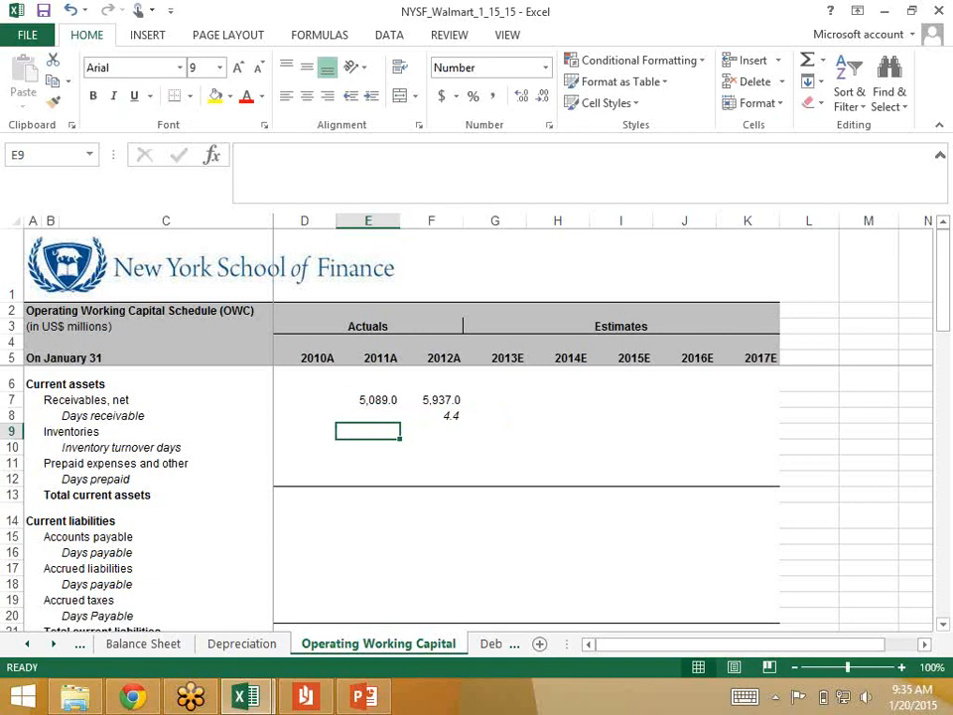
key("ctrl+Page_Up")
key("ctrl+Page_Up")
key("Down")
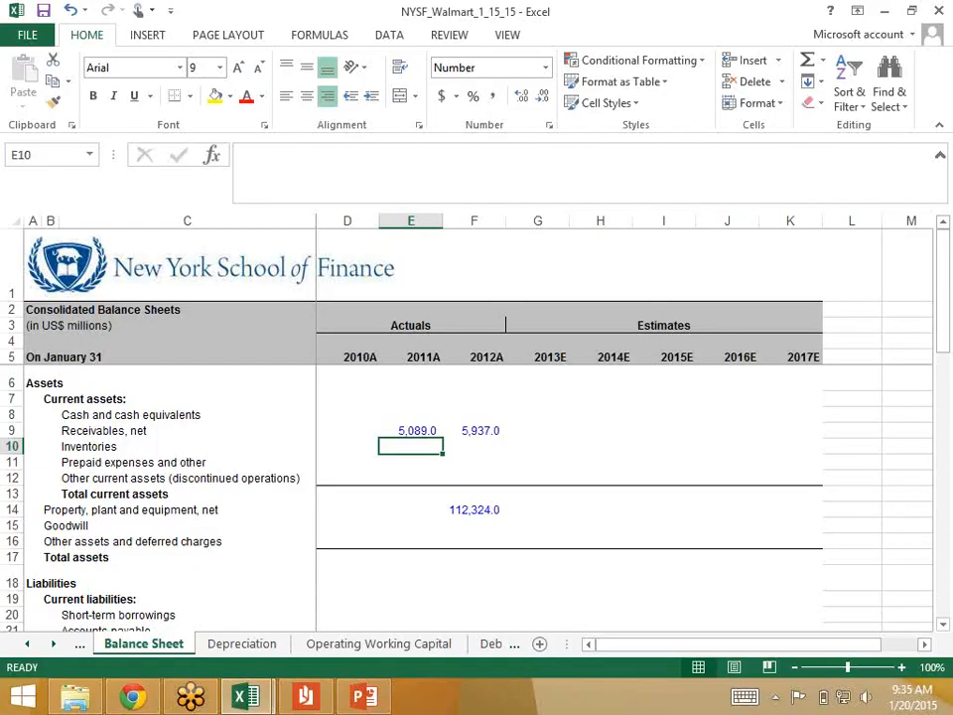
key("Right")
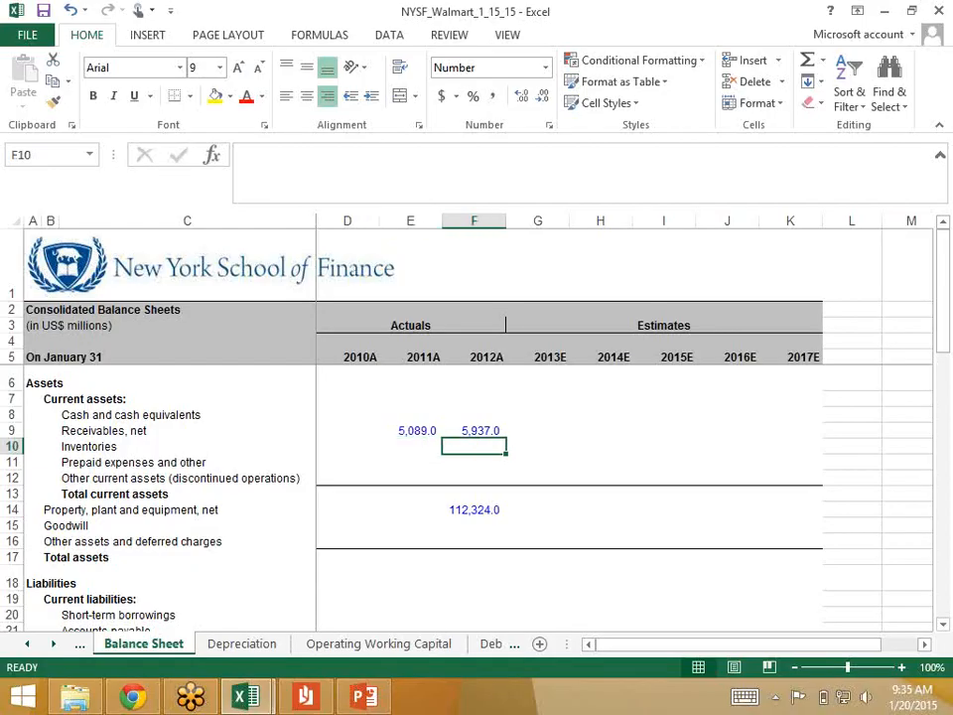
type("40714")
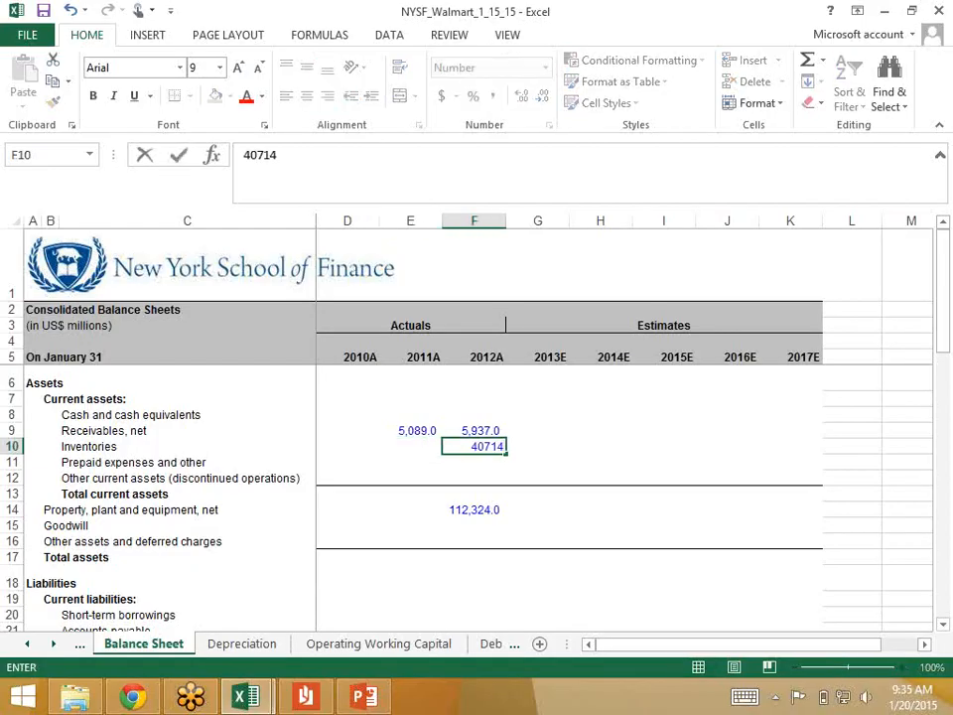
key("ctrl+Return")
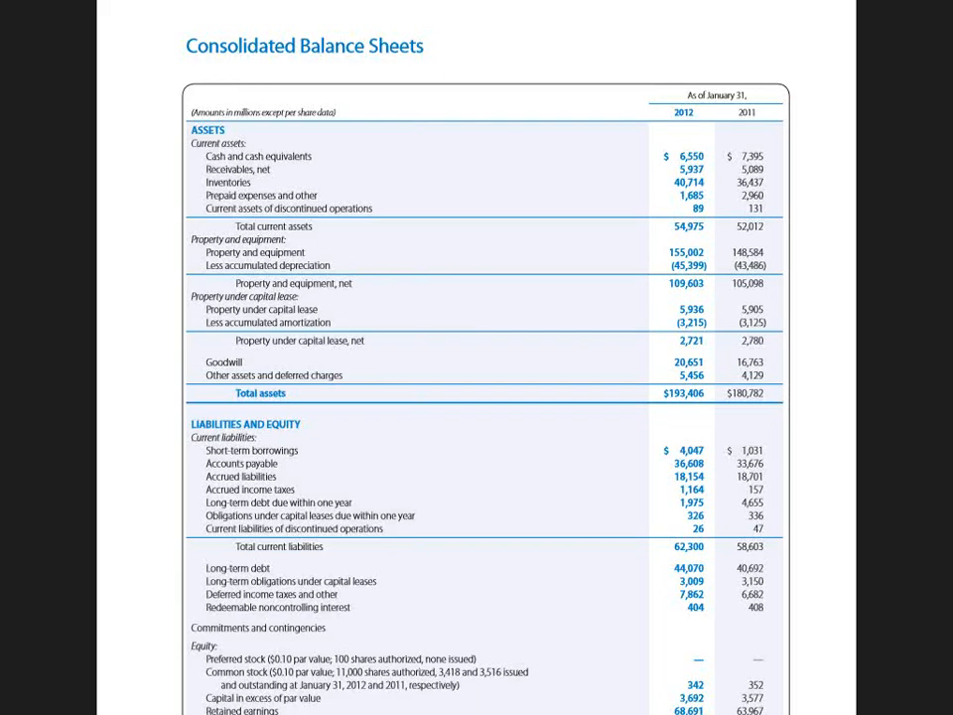
Step: Enter 36437 as the 2011 inventories on the Balance Sheet
key("alt+Tab")
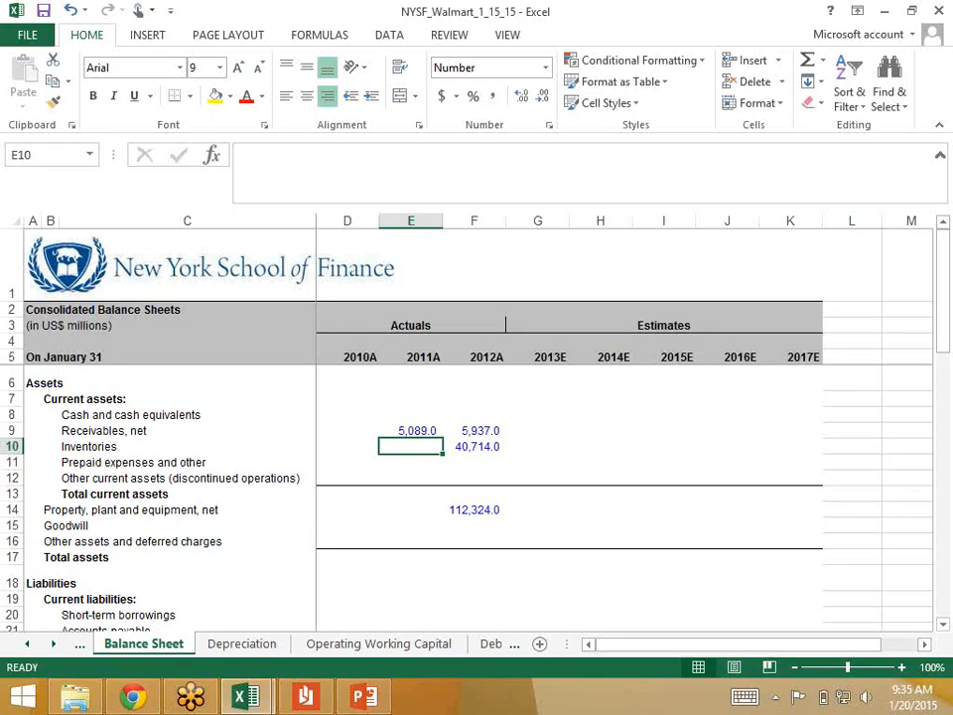
type("36437")
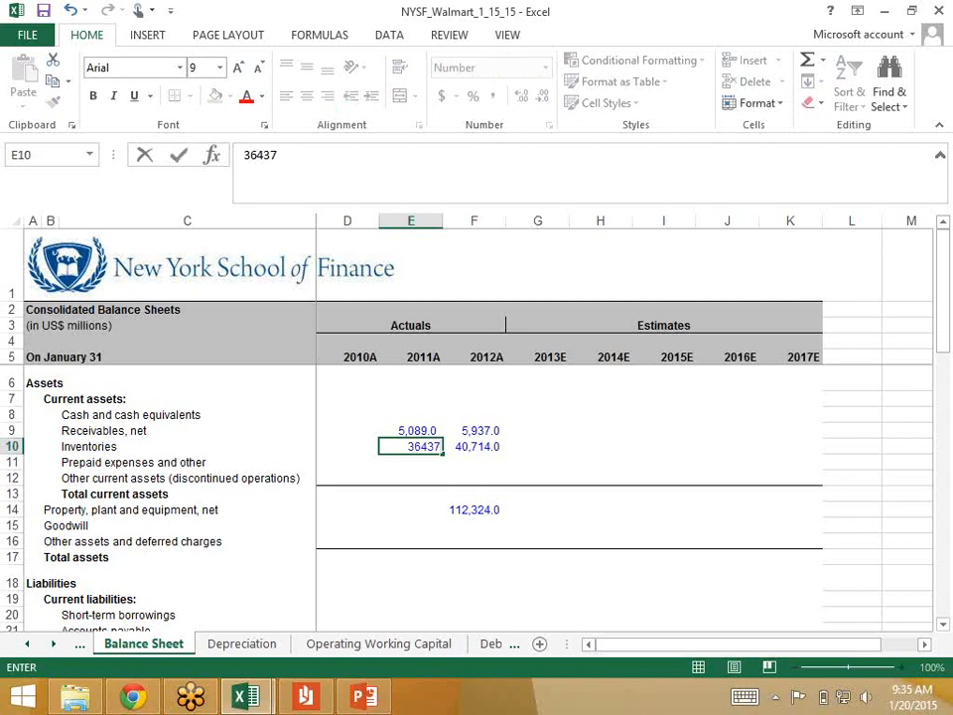
key("ctrl+Return")
key("Down")
key("Up")
key("Right")
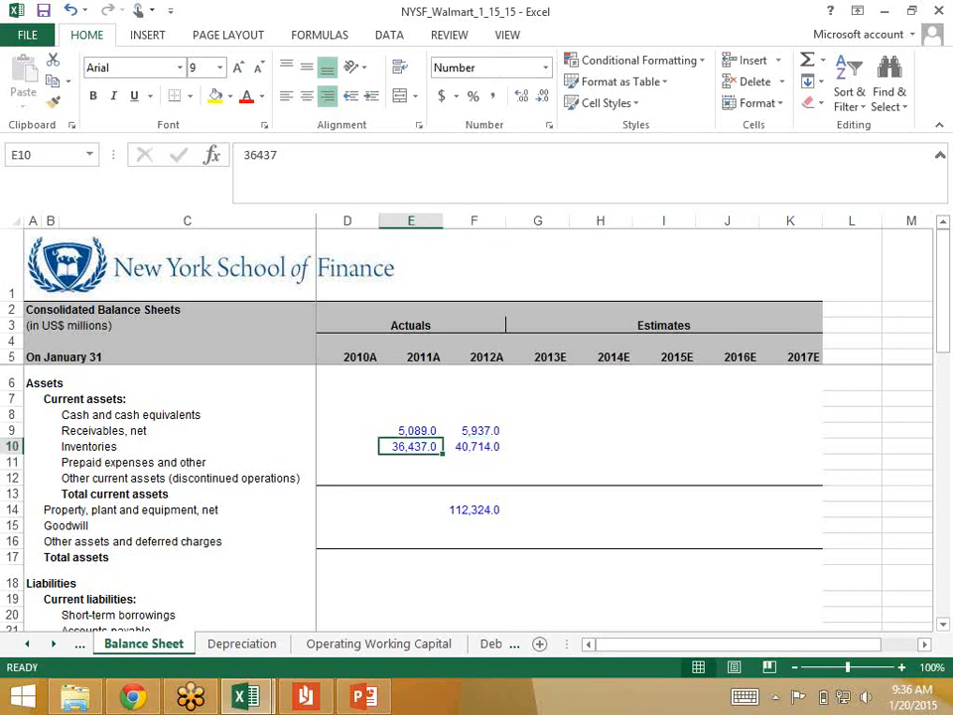
key("Right")
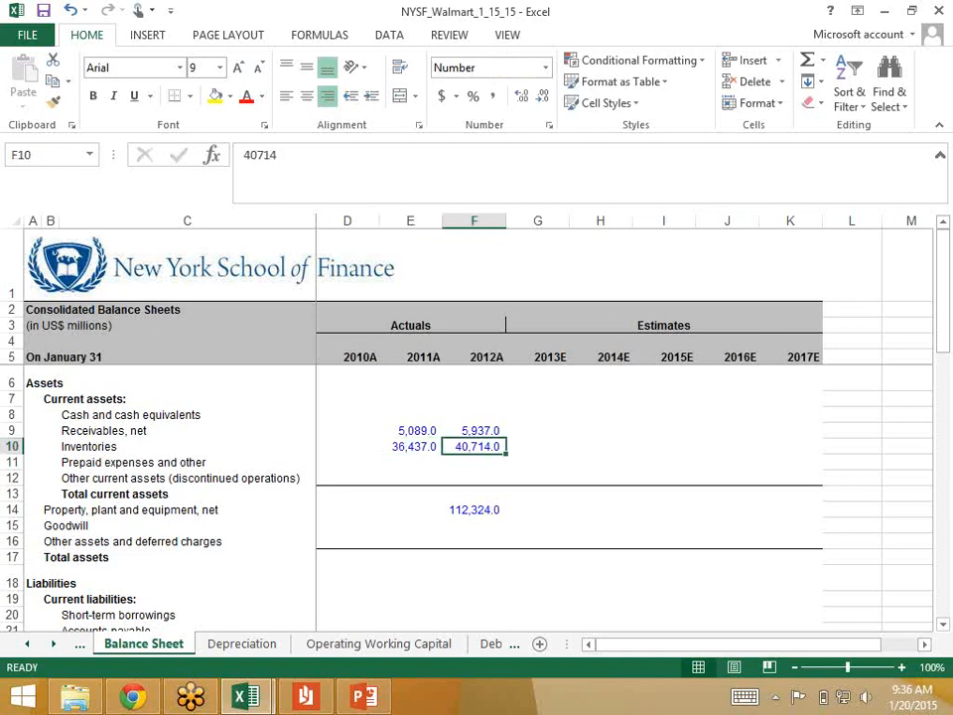
Step: Link the 2012 Inventories on the Operating Working Capital sheet to 'Balance Sheet'!F10
key("ctrl+Page_Down")
key("ctrl+Page_Down")
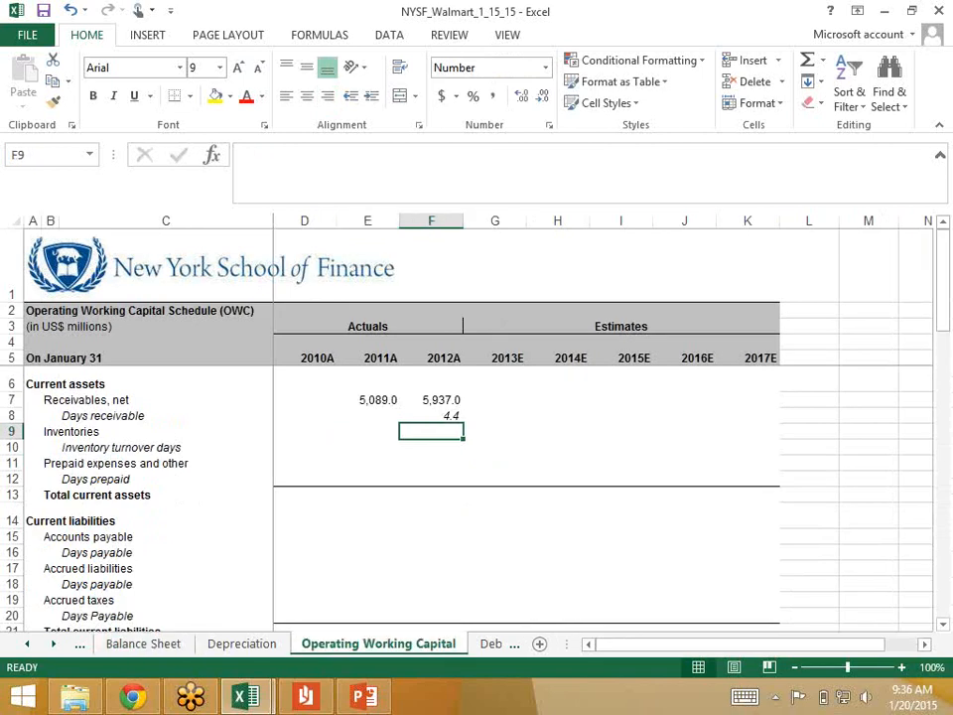
type("=")
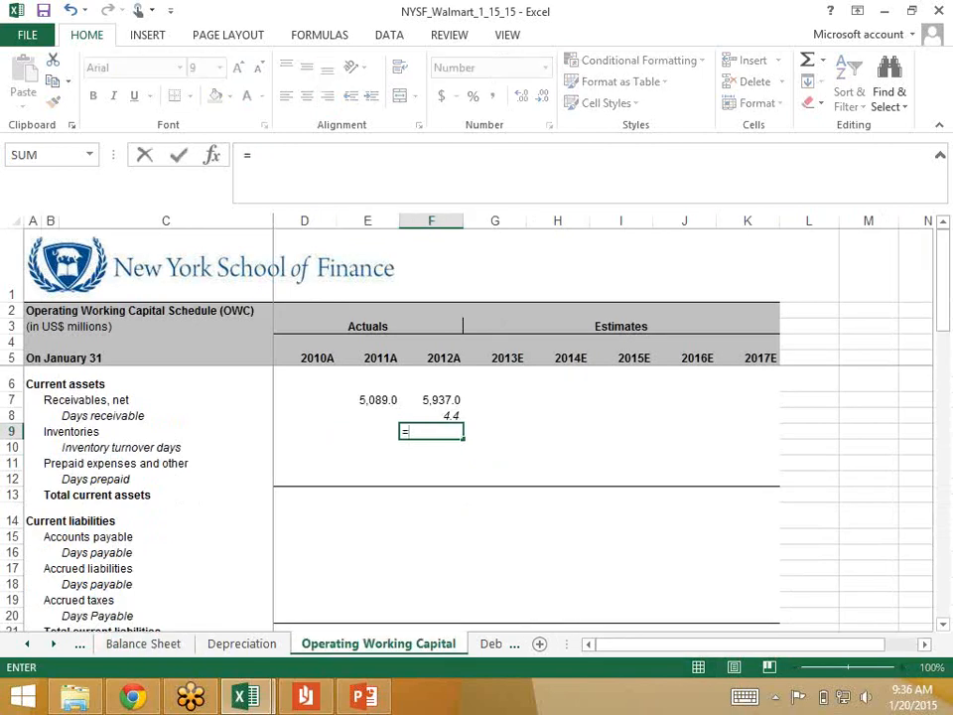
key("ctrl+Page_Up")
key("ctrl+Page_Up")
left_click(475, 447)
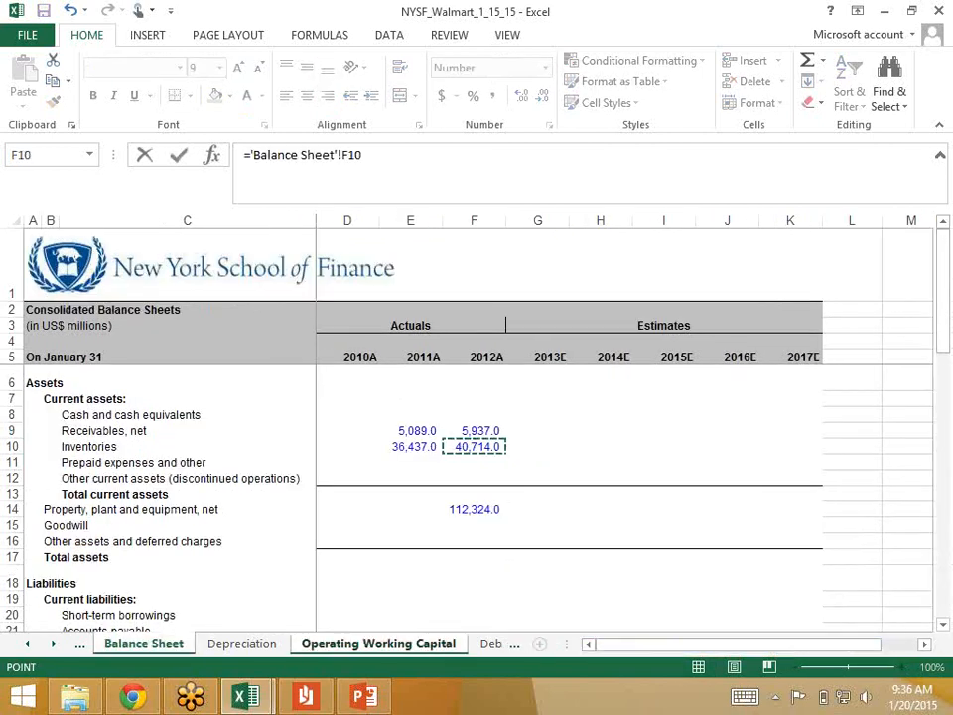
key("Return")
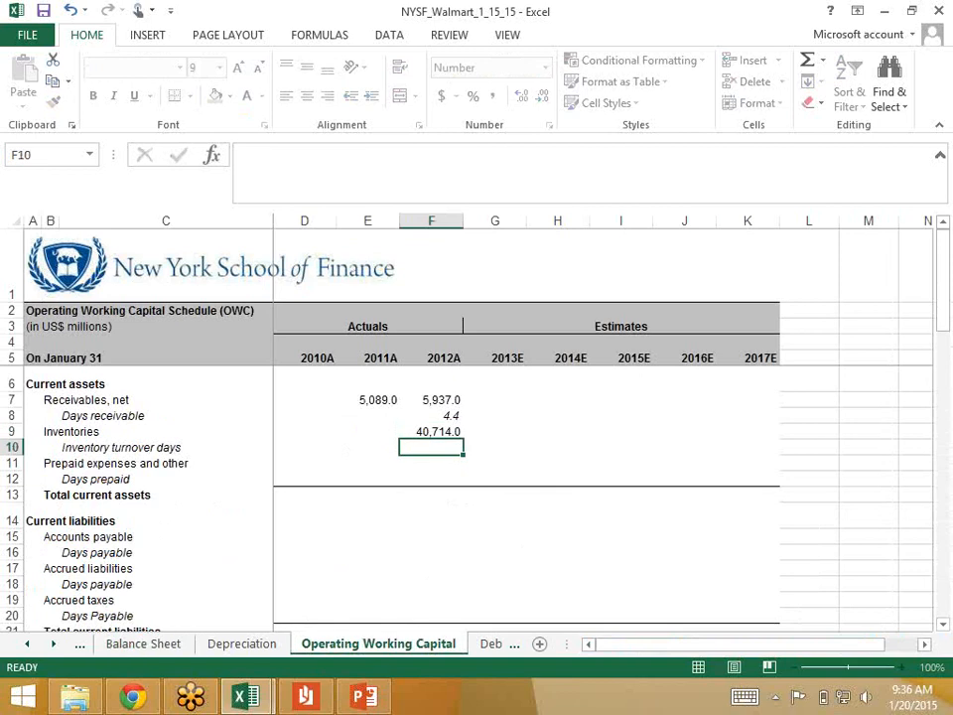
Step: Copy the 2012 Inventories link to the 2011 column of the Operating Working Capital sheet
key("Up")
key("ctrl+c")
key("Left")
key("Return")
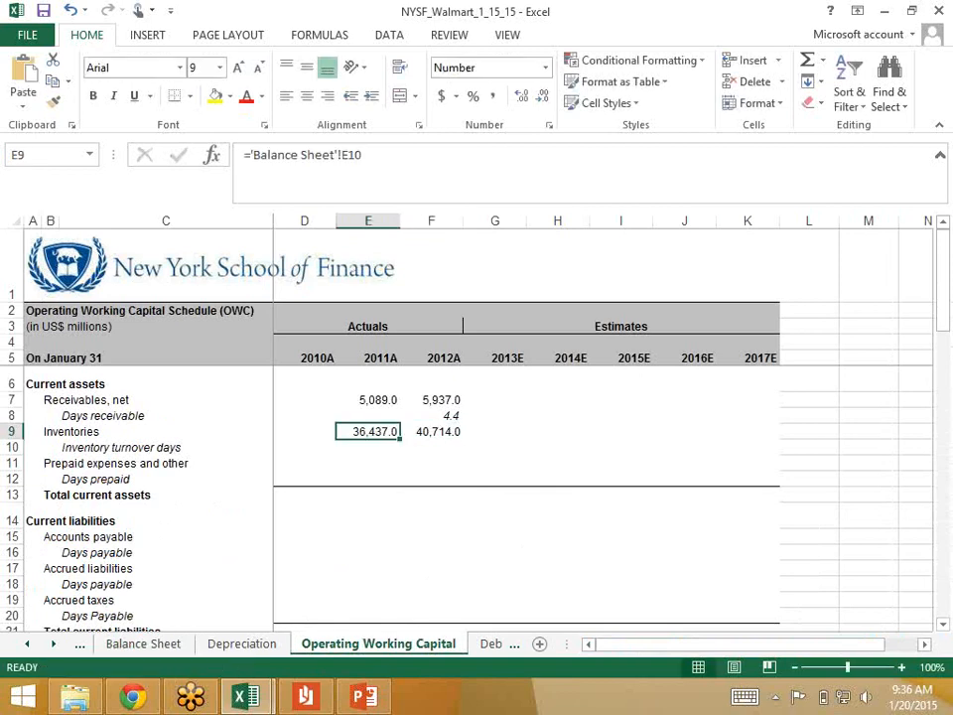
key("Down")
key("Right")
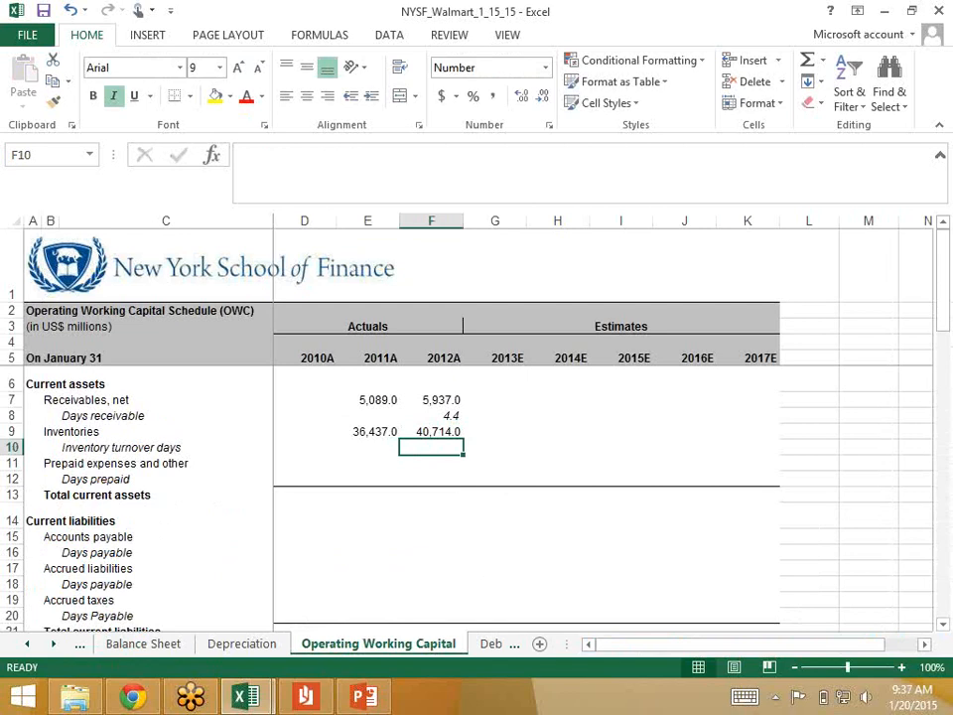
Step: Save a copy of the workbook to the Desktop as NYSF_Walmart_1_20_15
key("alt+f")
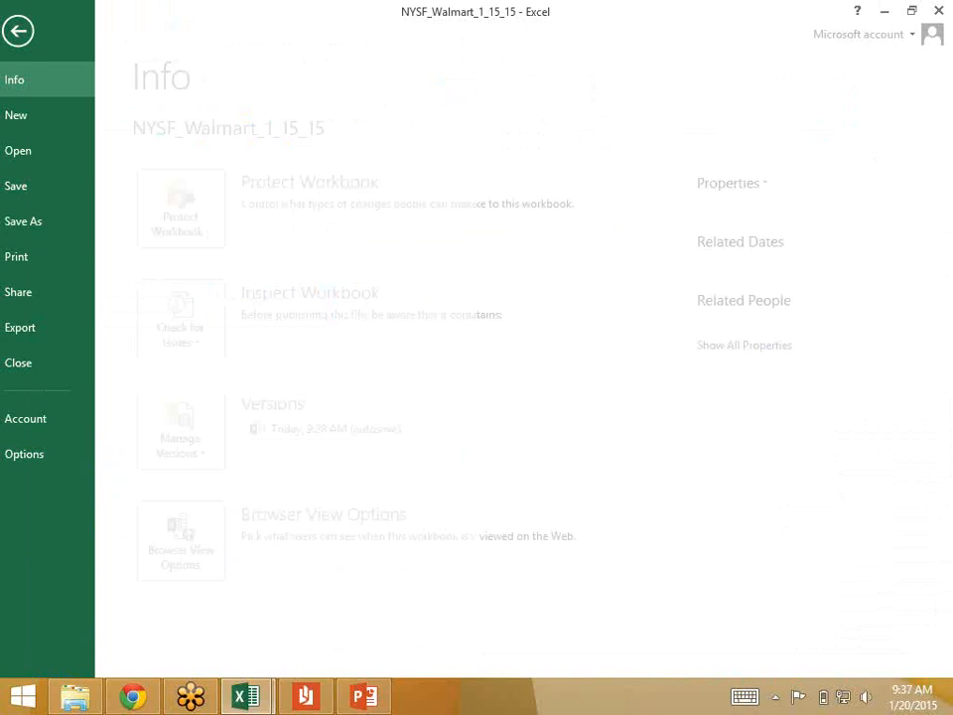
key("a")
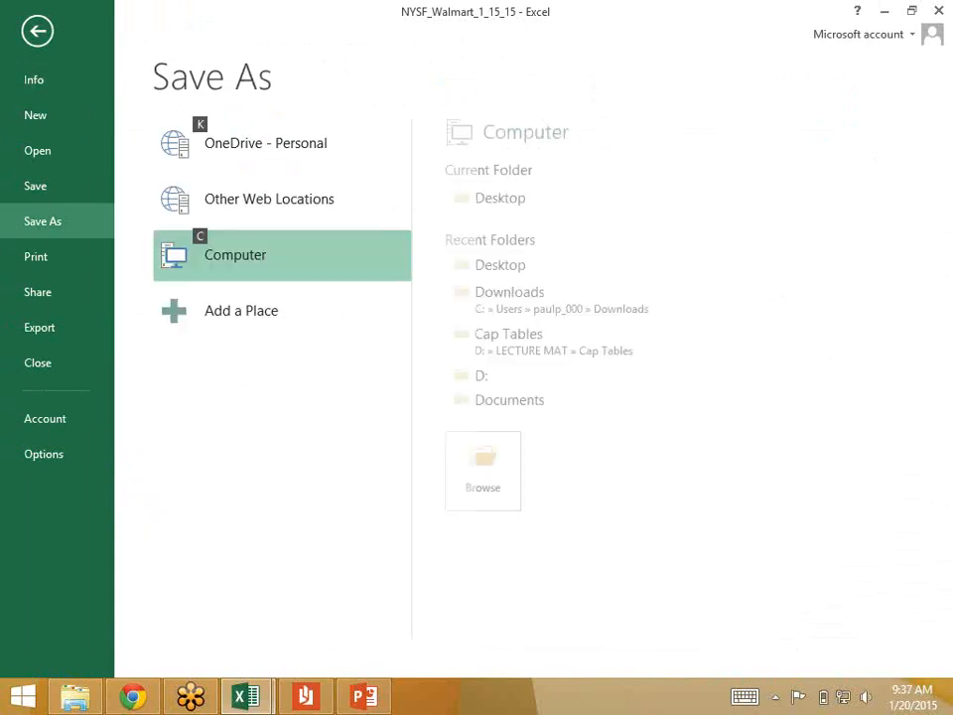
key("1")
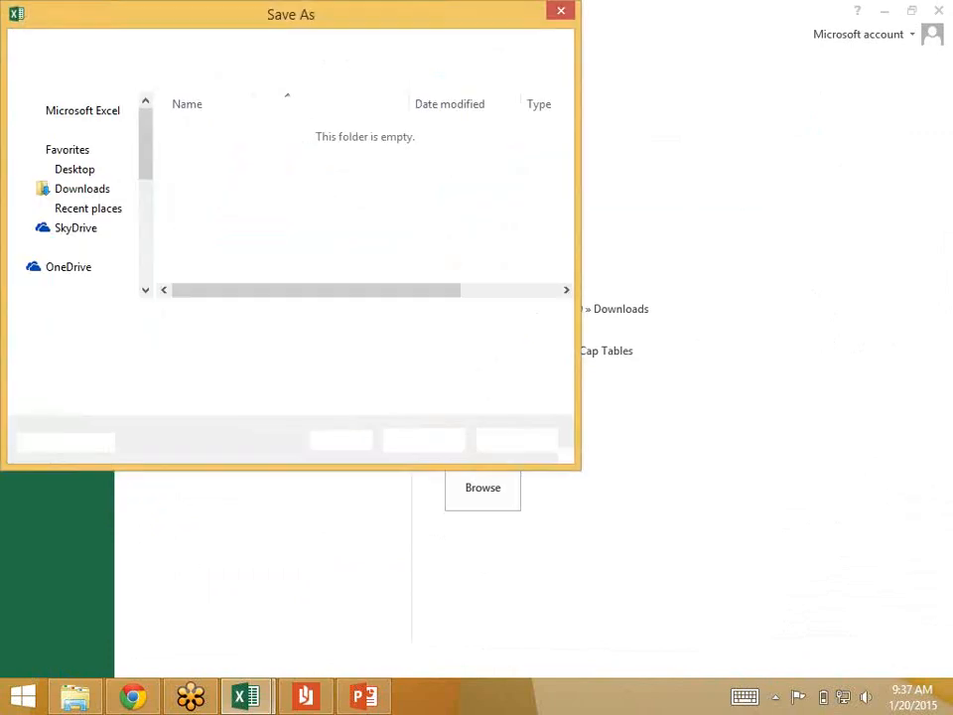
key("Right")
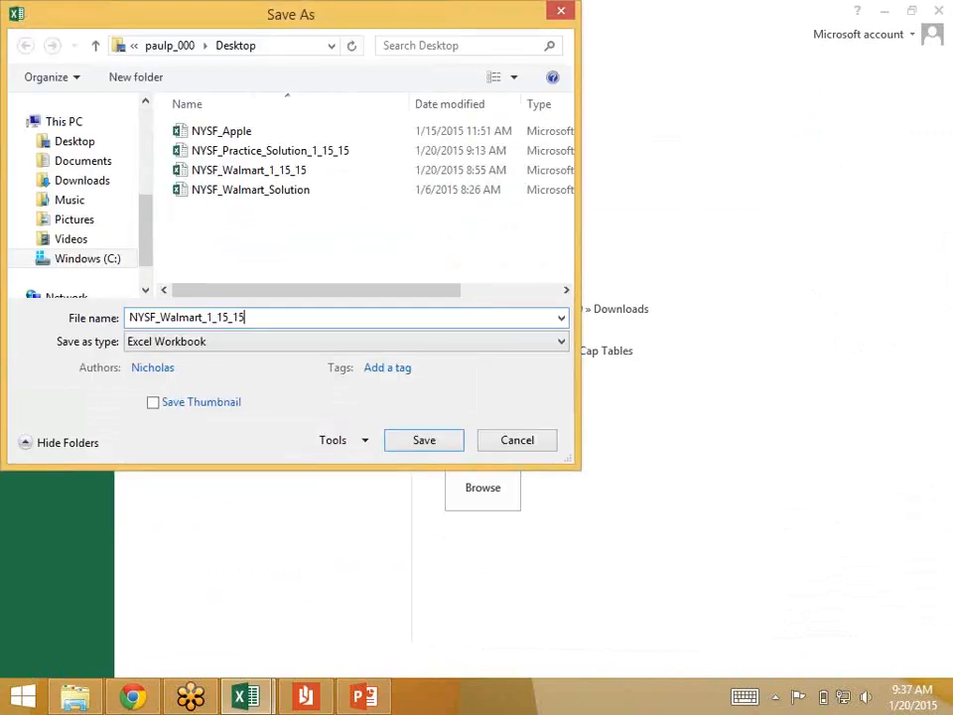
key("Left")
key("Left")
key("BackSpace")
key("BackSpace")
key("BackSpace")
type("_20")
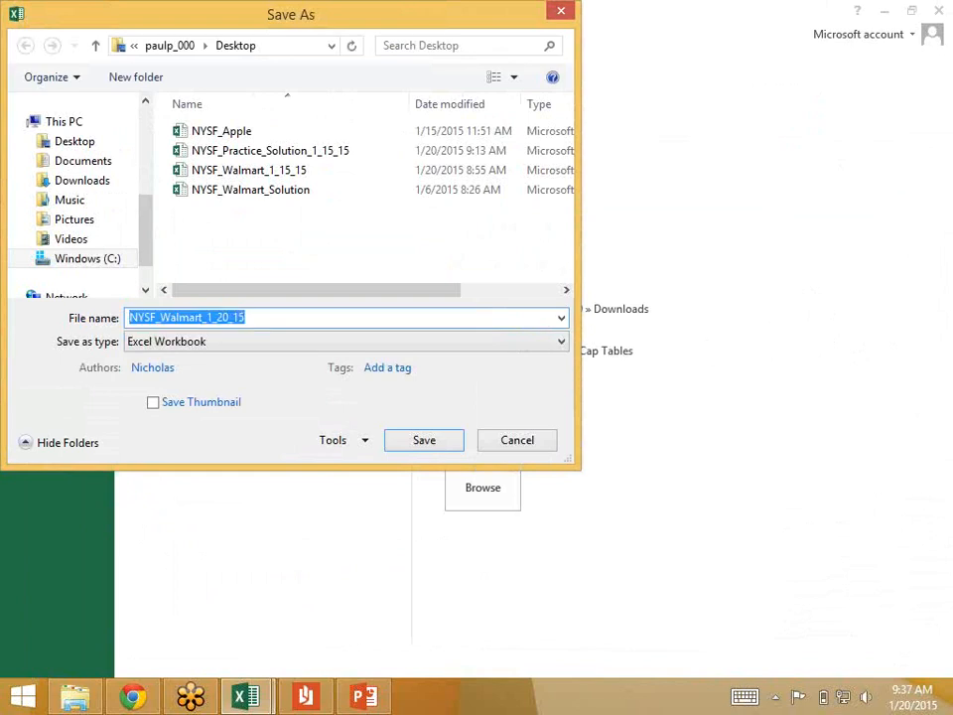
key("Return")
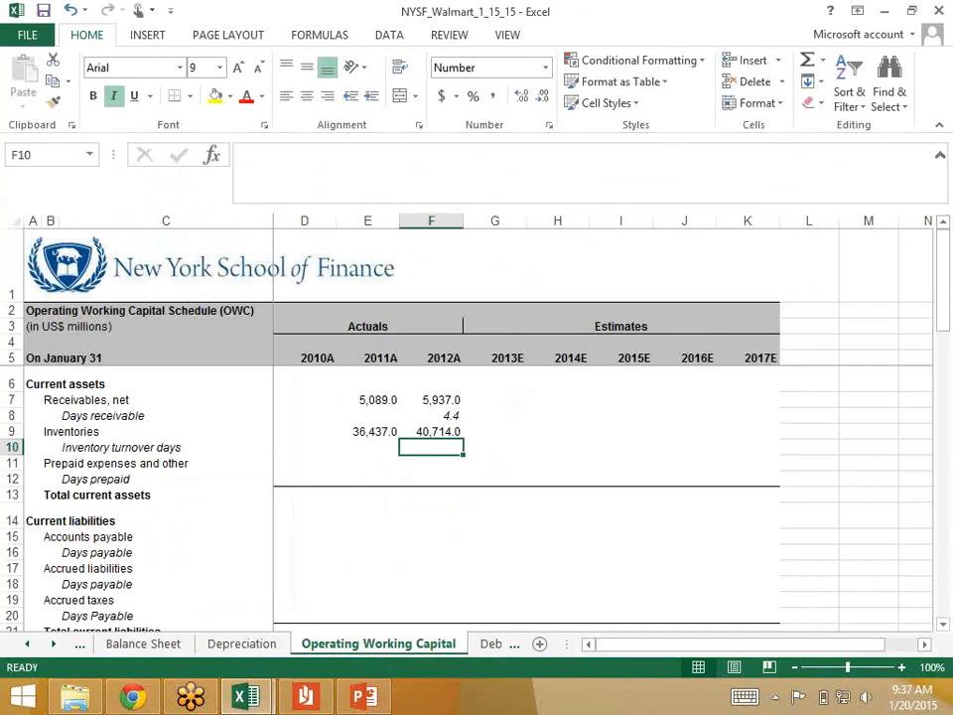
Step: Start the 2012 Inventory turnover days formula in F10 with the average of inventories F9 and E9, followed by a division sign
left_click(367, 448)
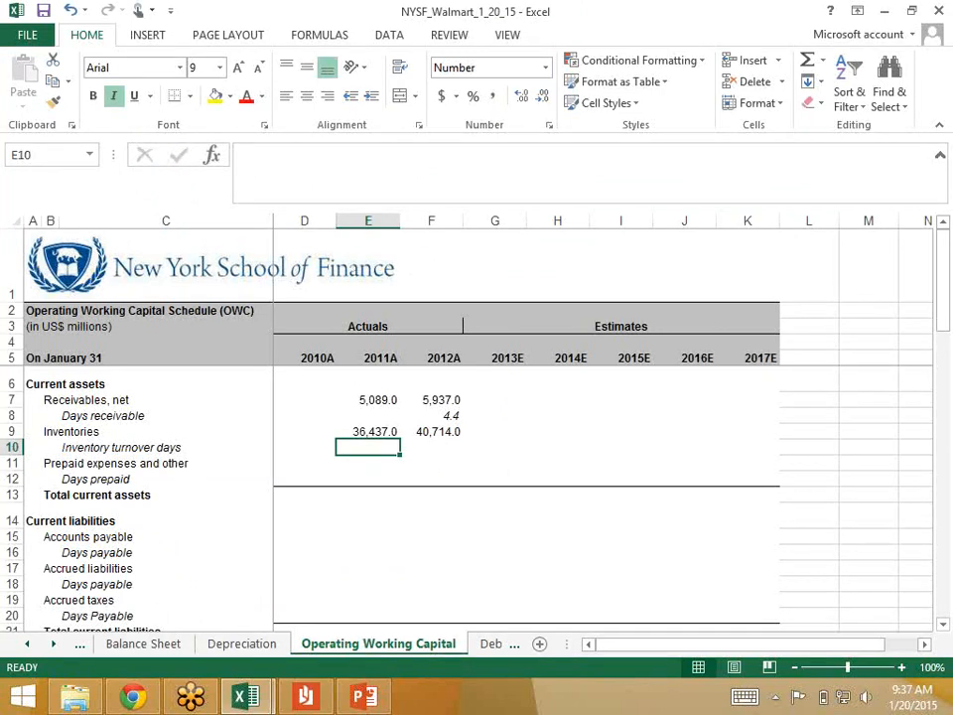
left_click(431, 448)
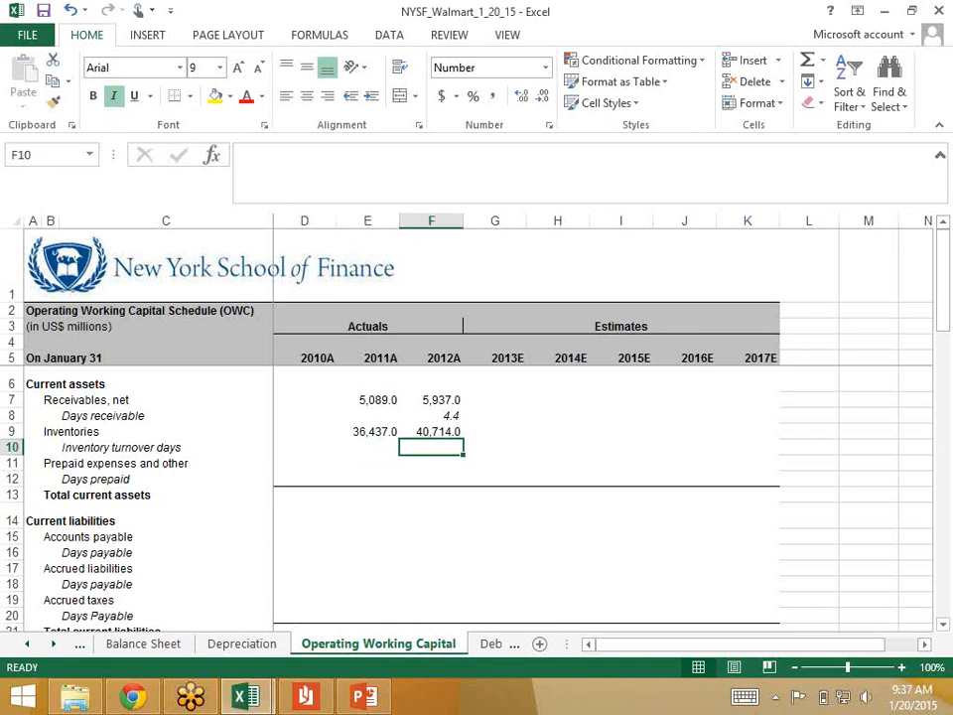
key("alt+Tab")
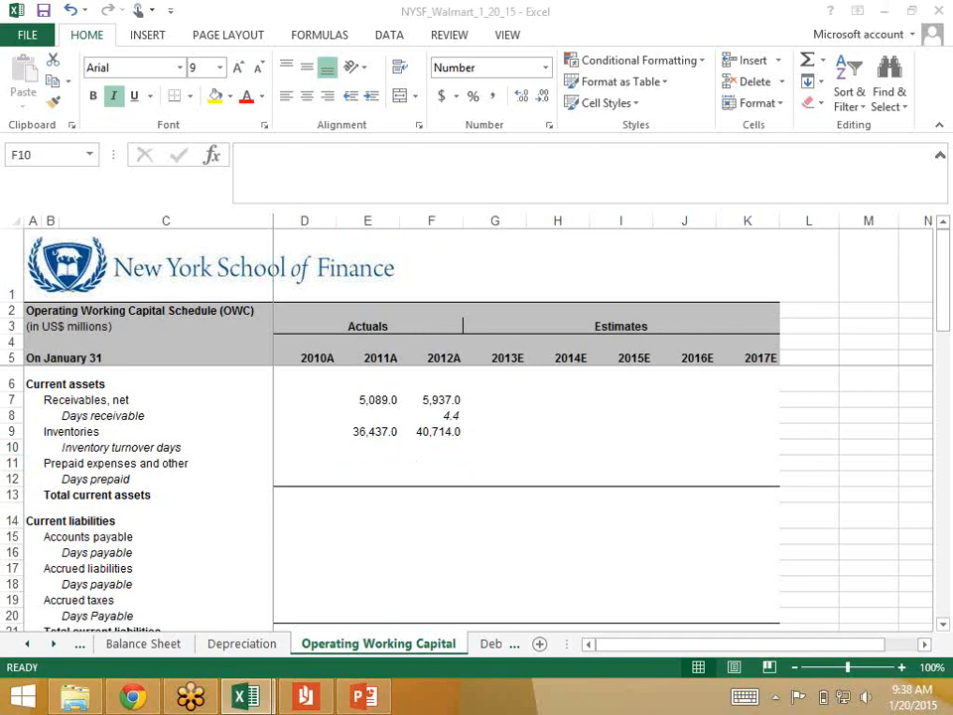
key("alt+Tab")
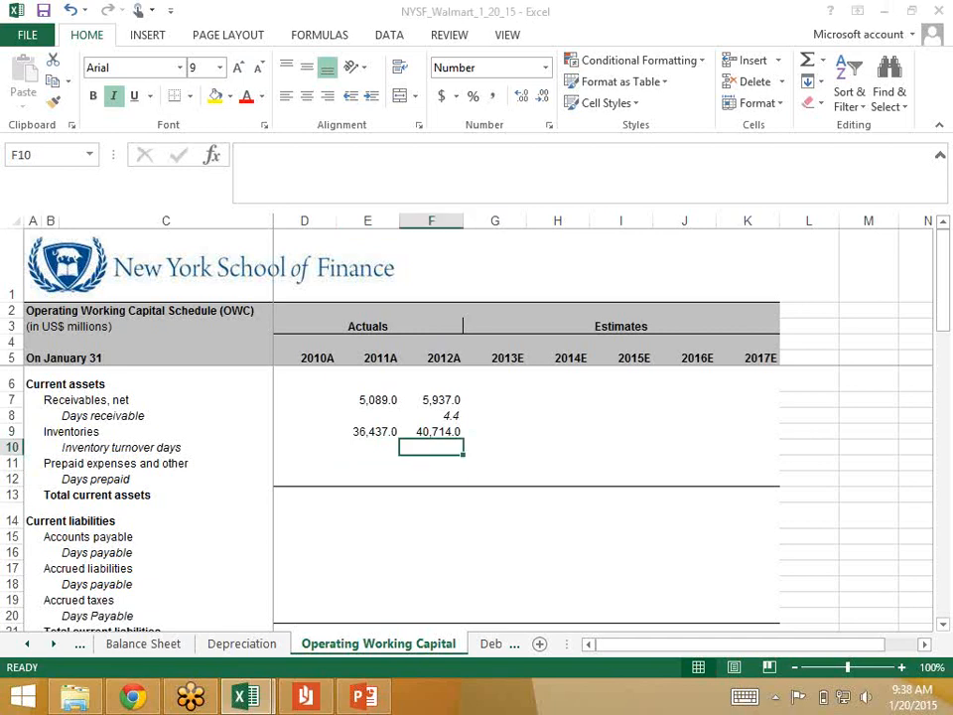
type("=")
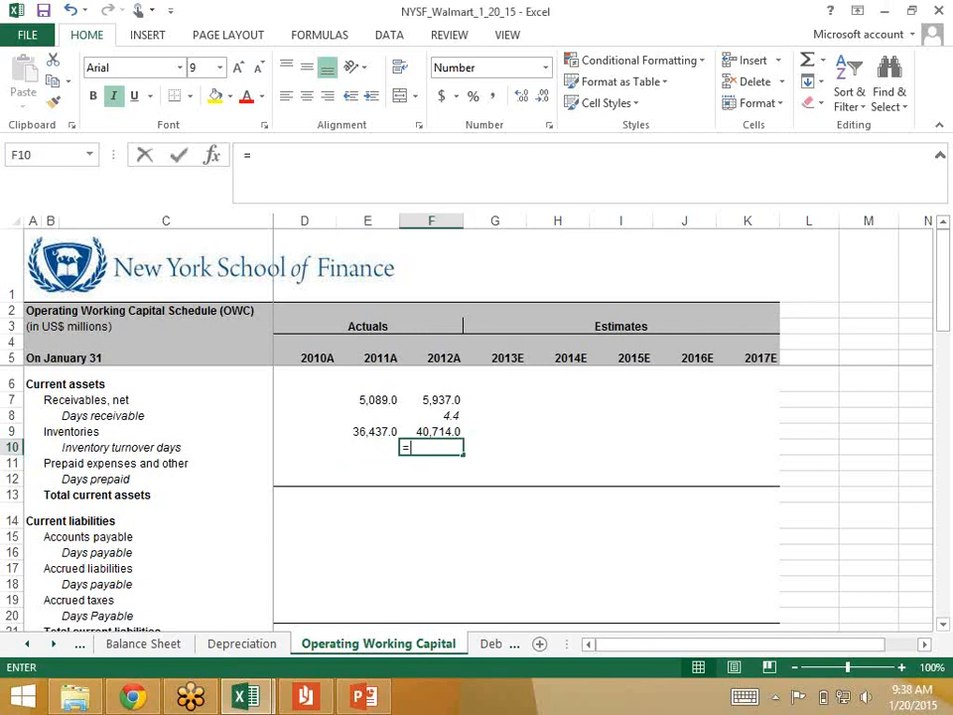
type("average(")
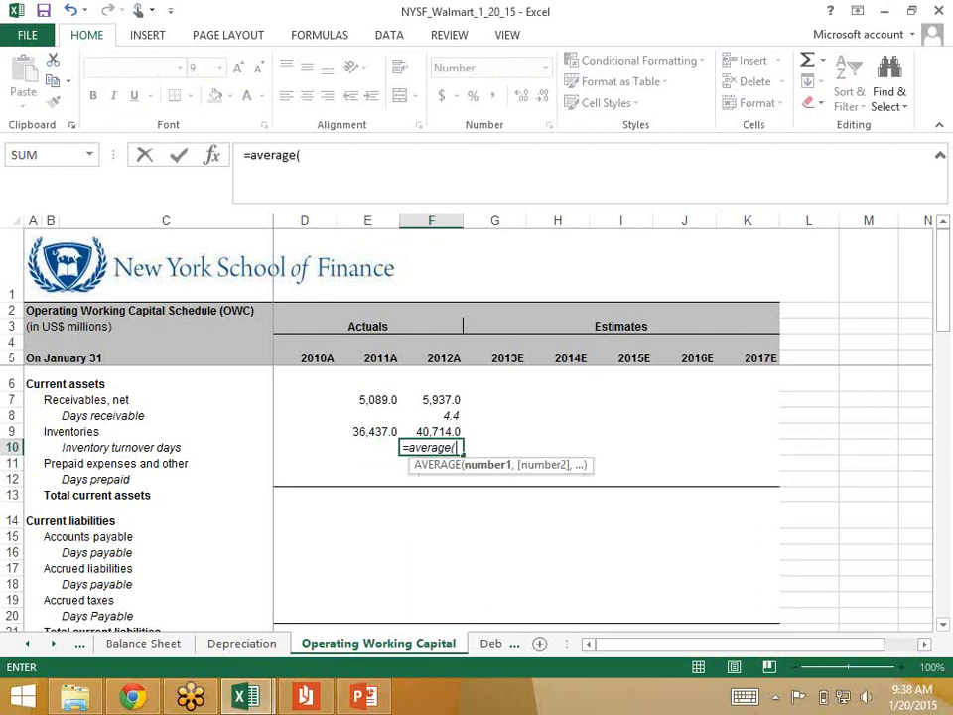
key("Up")
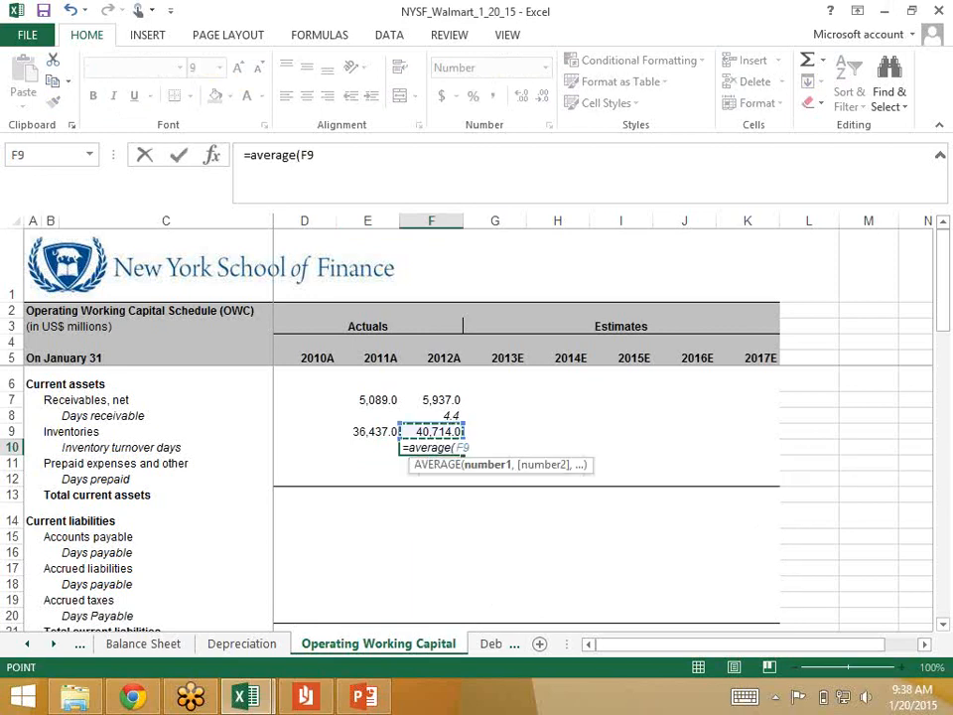
type(",")
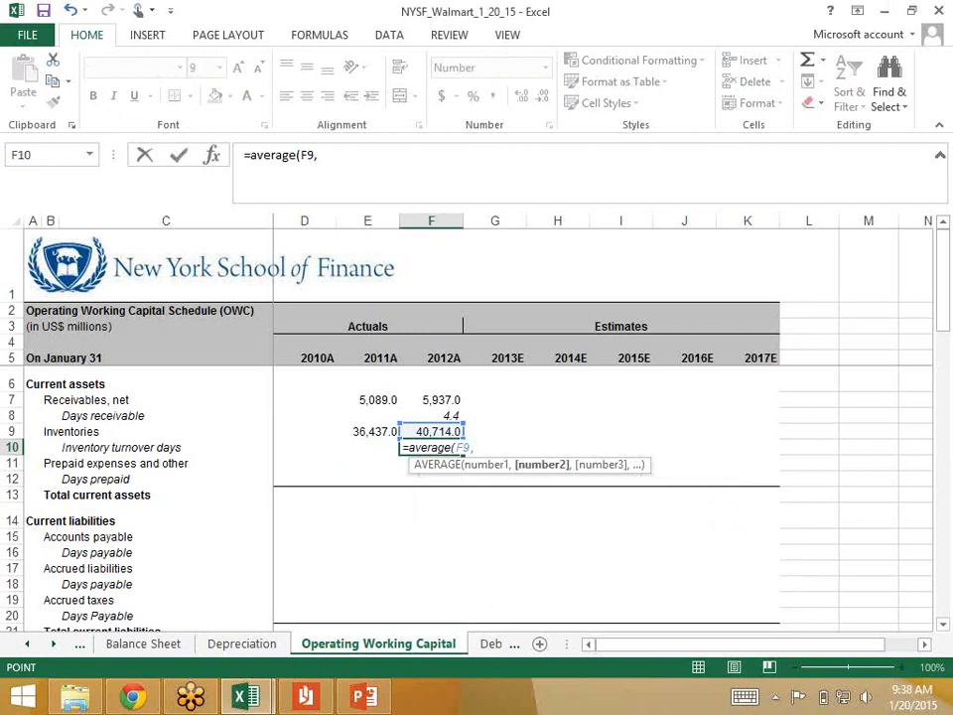
key("Left")
key("Up")
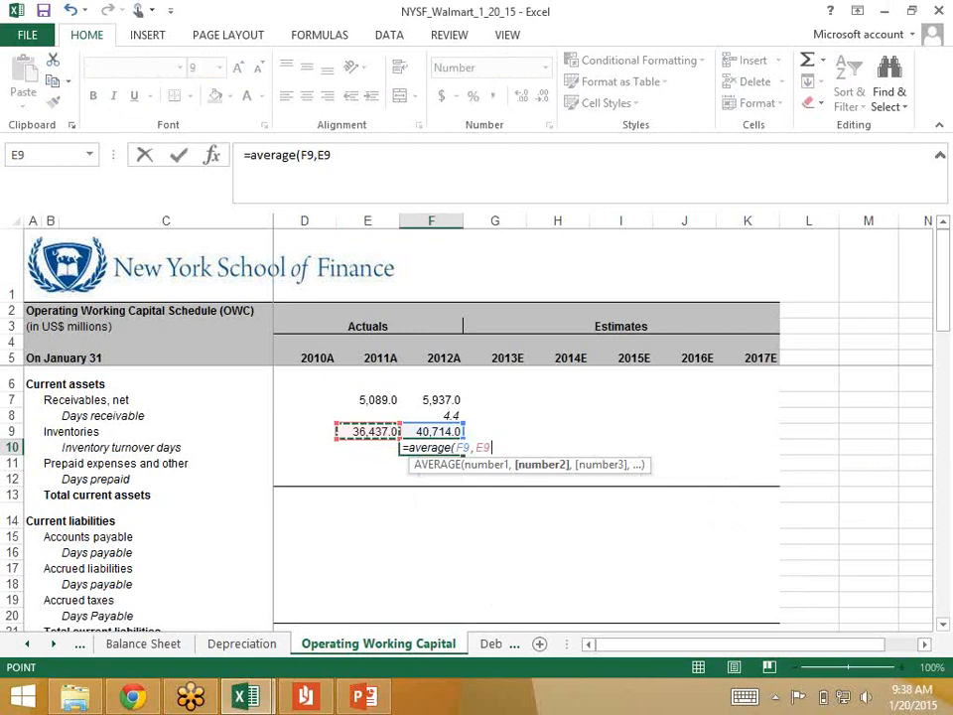
type(")/")
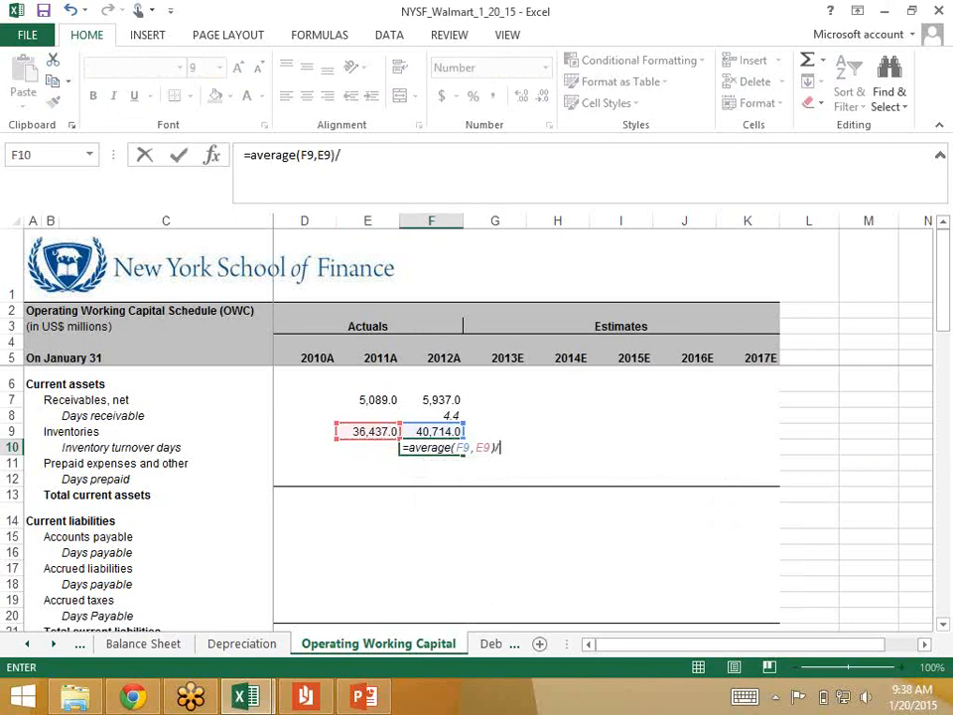
Step: Complete the 2012 Inventory turnover days formula by dividing by 2012 cost of goods sold, 'Income Statement'!F14, and multiplying by 360
left_click(27, 645)
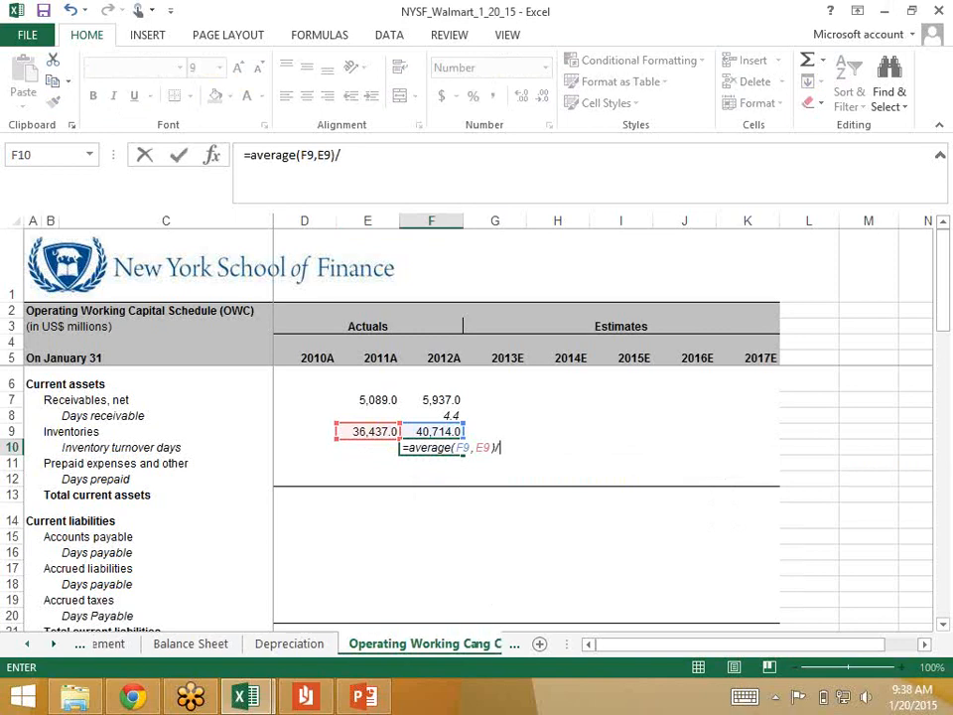
left_click(27, 644)
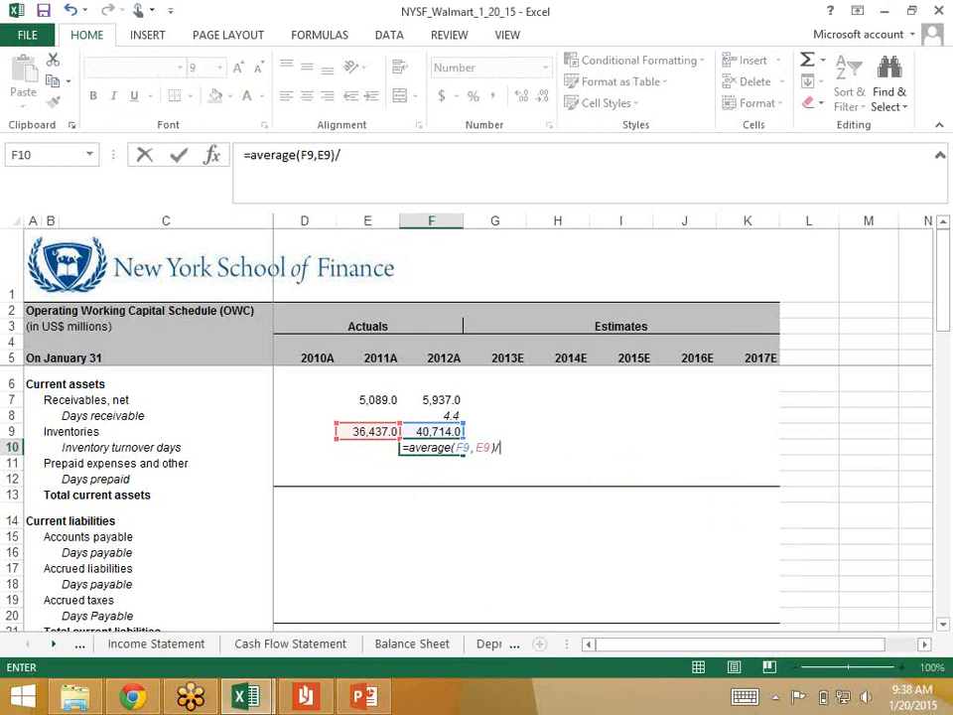
left_click(156, 643)
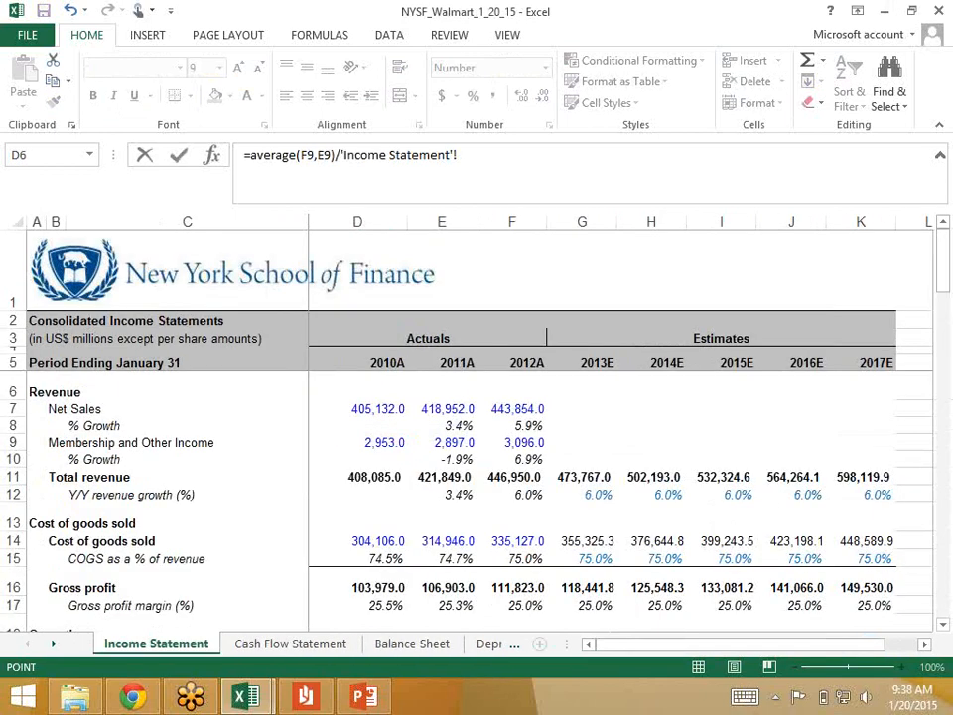
left_click(517, 541)
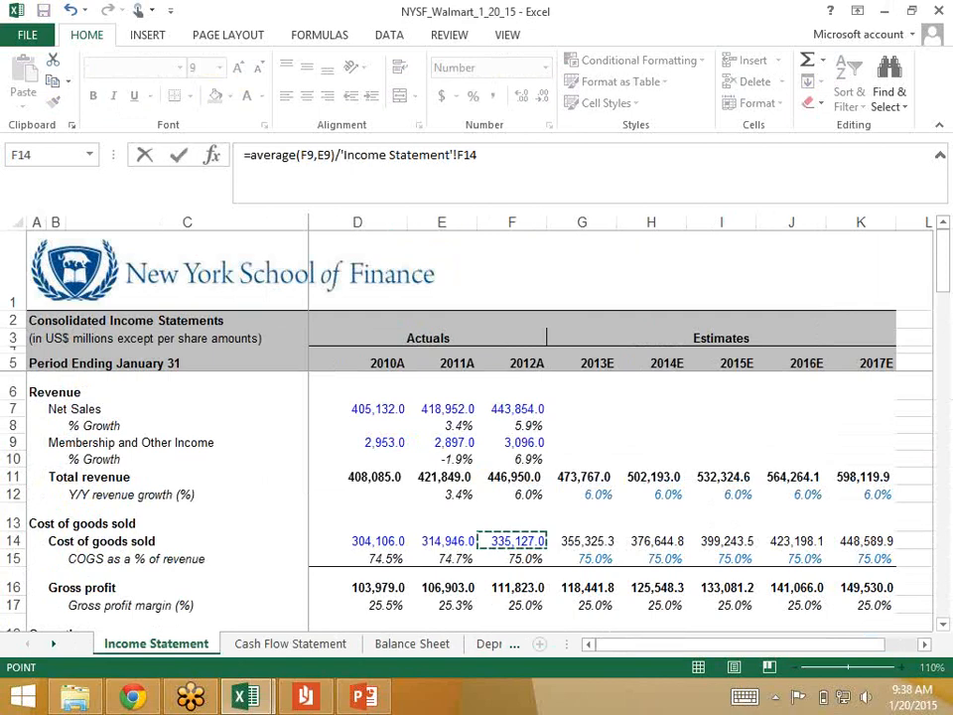
type("*360")
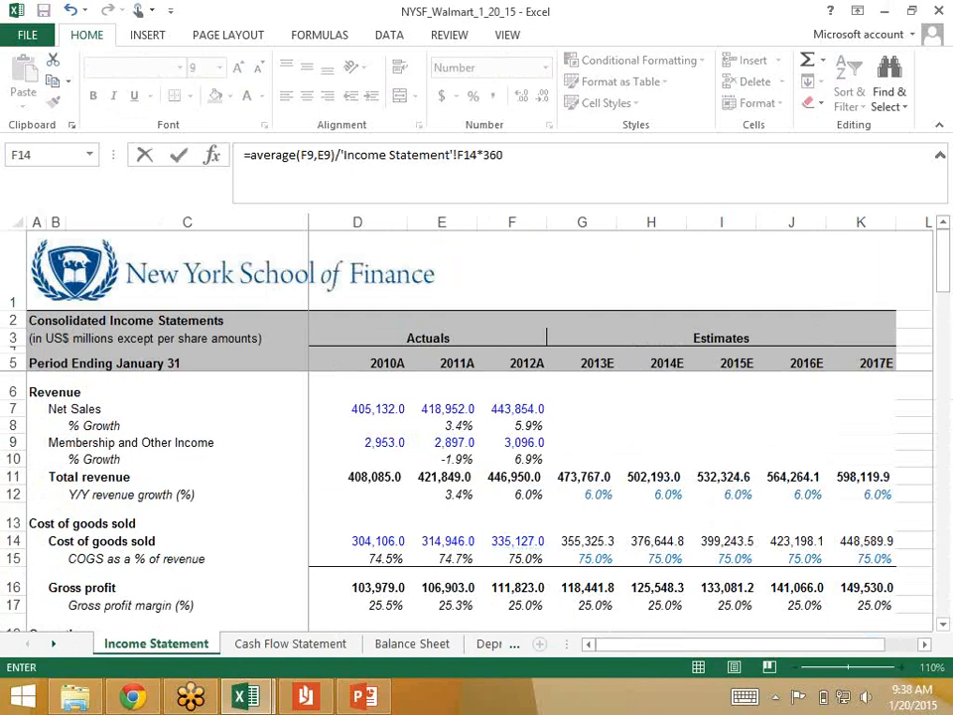
key("Return")
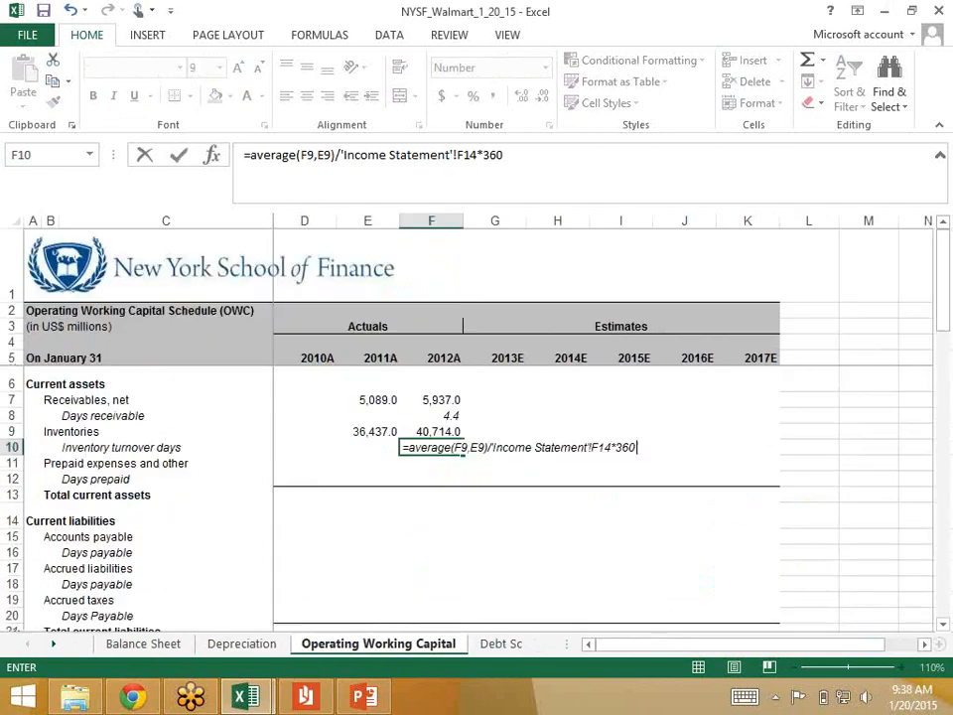
key("Up")
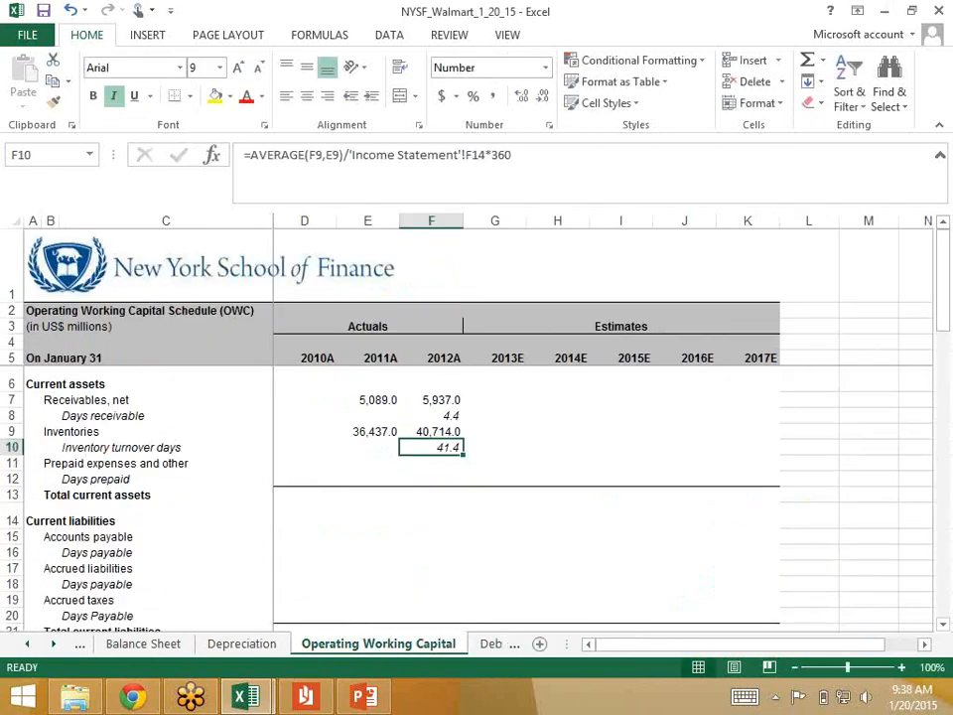
key("F2")
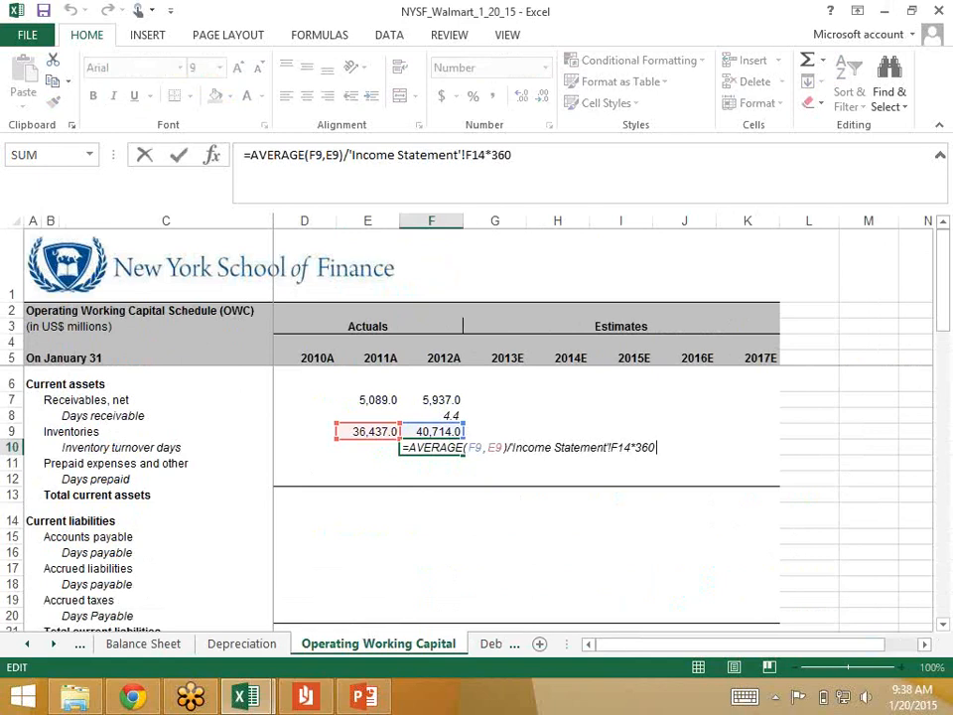
key("ctrl+Return")
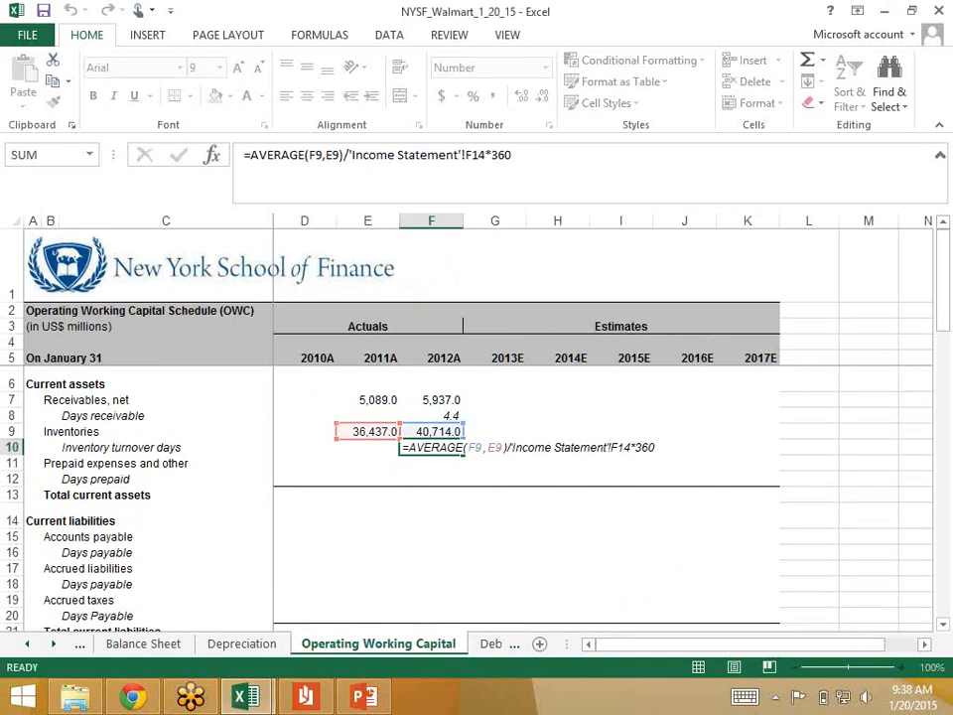
Step: Enter Prepaid expenses and other on the Balance Sheet from the annual report as 1685 for 2012 and 2920 for 2011
key("Down")
key("Left")
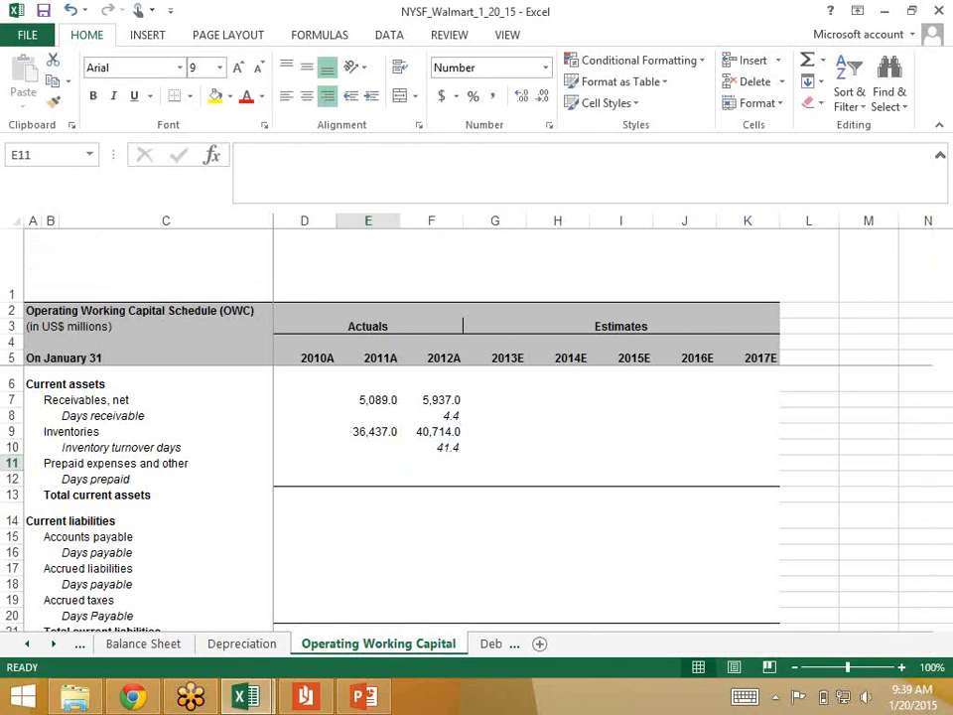
left_click(181, 644)
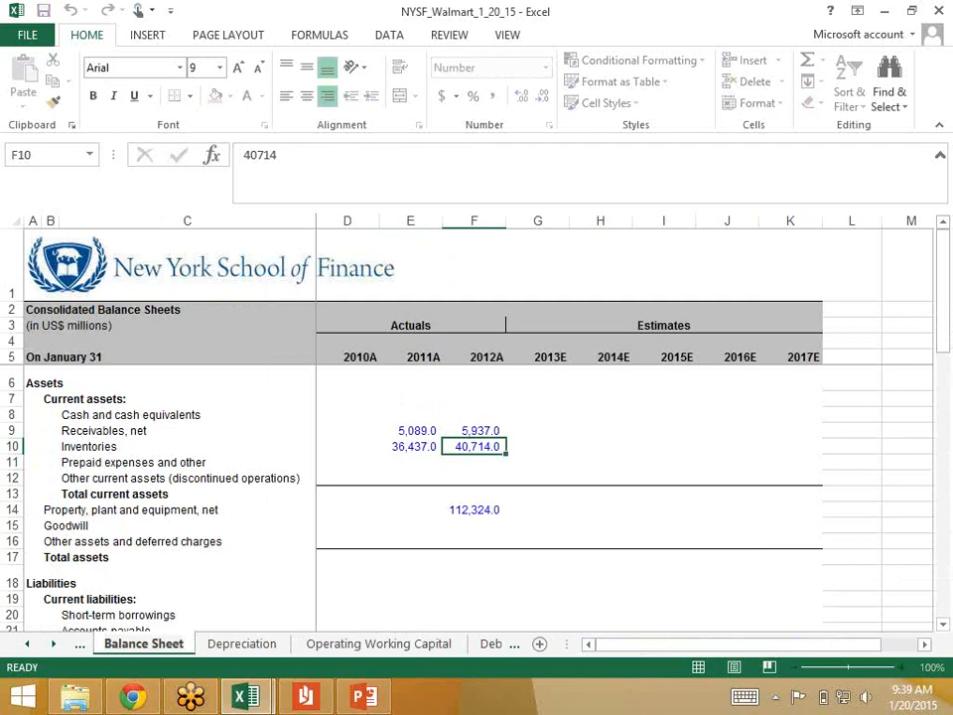
left_click(411, 461)
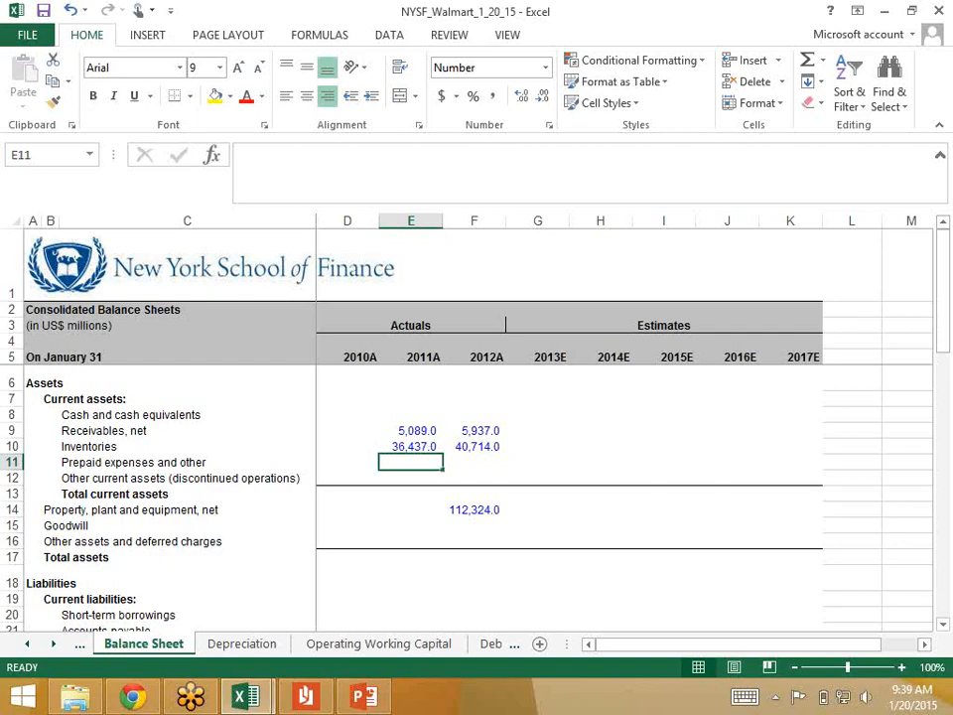
key("Right")
type("1685")
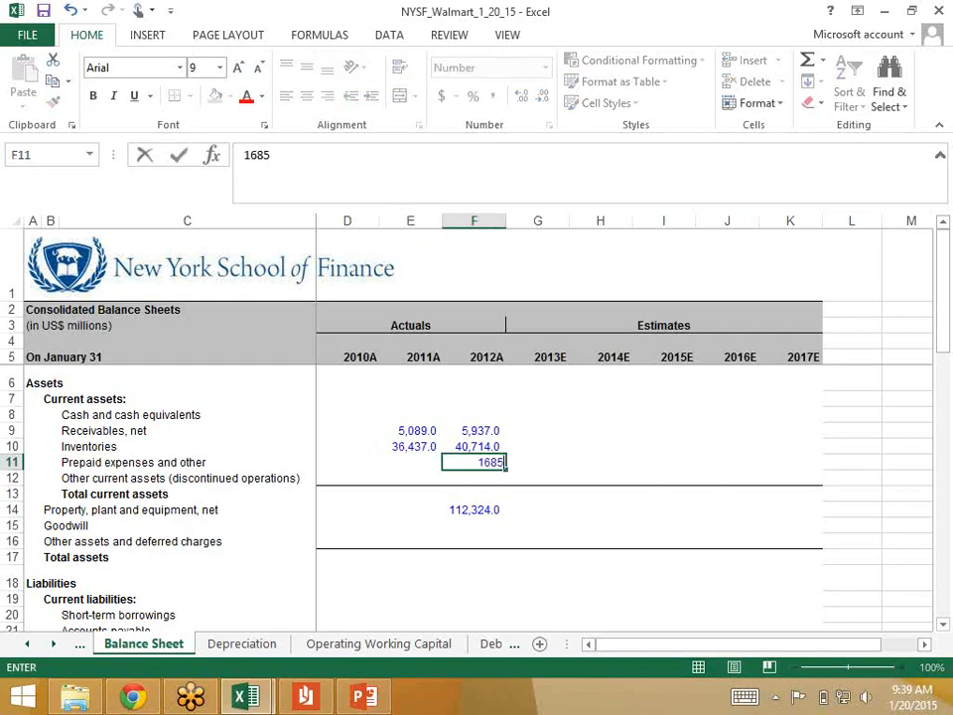
key("Return")
key("Left")
type("2920")
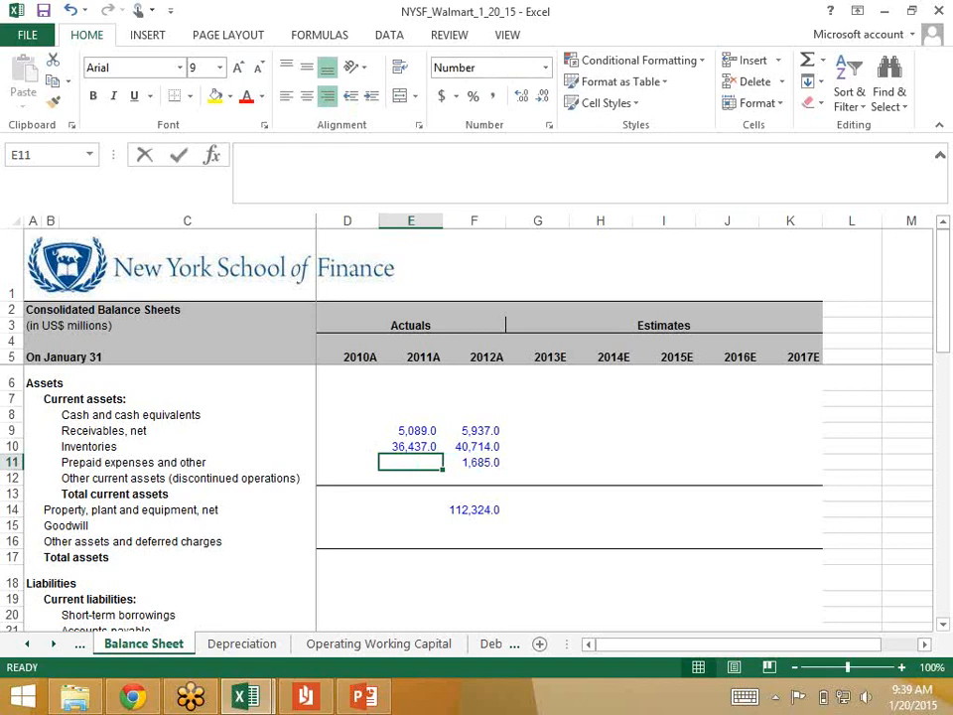
key("ctrl+Return")
key("Down")
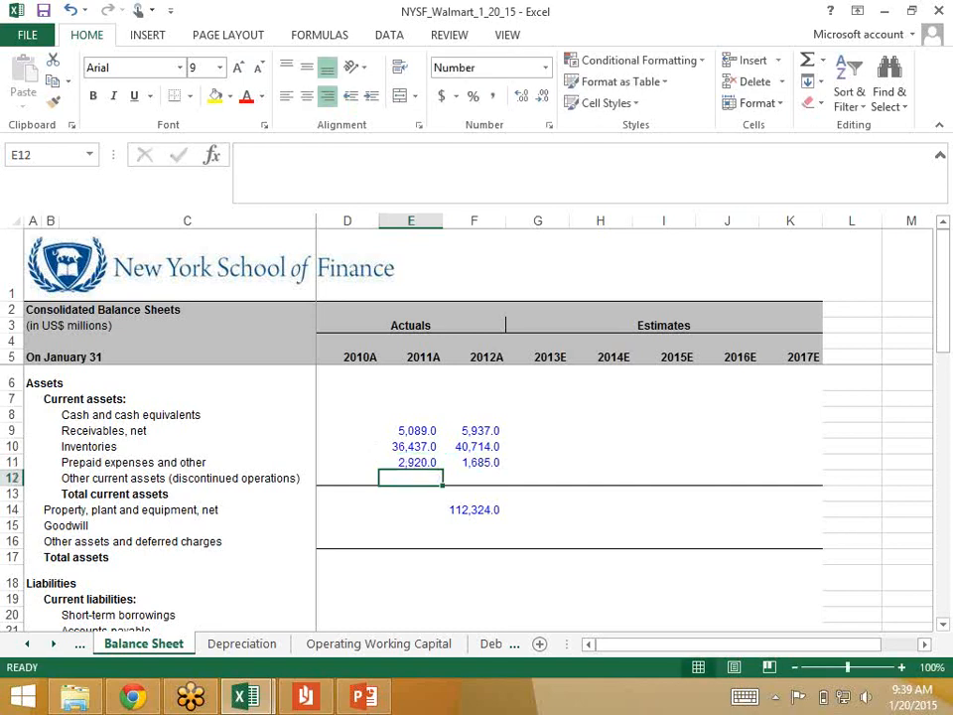
Step: Check 2011 Prepaid expenses and other against WalMart_AR.pdf and correct Balance Sheet cell E11 to 2960
key("Up")
key("alt+Tab")
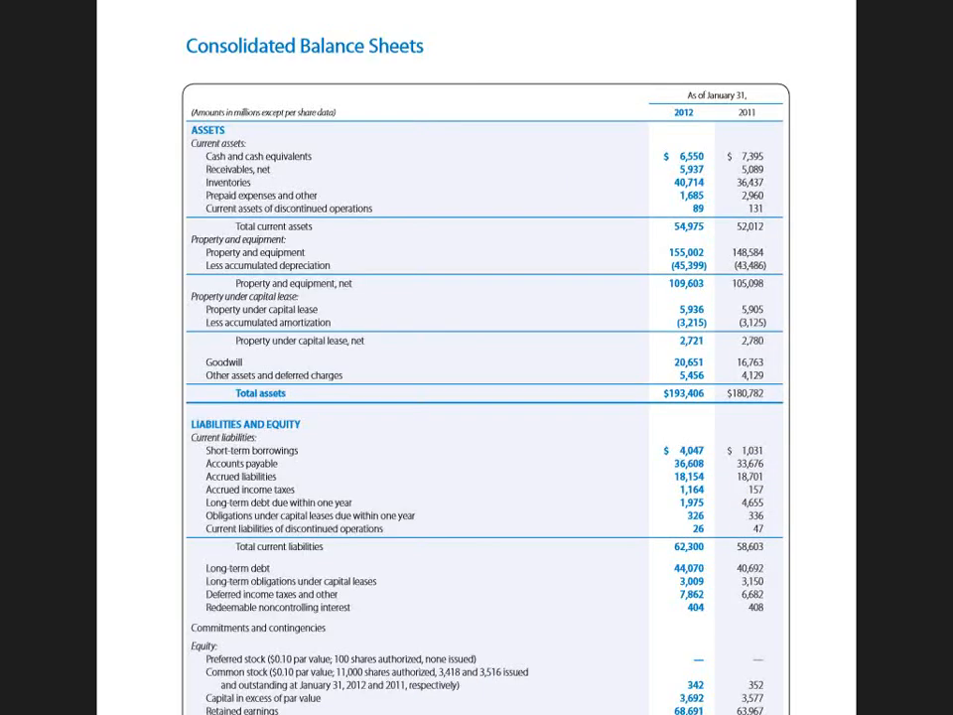
key("alt+Tab")
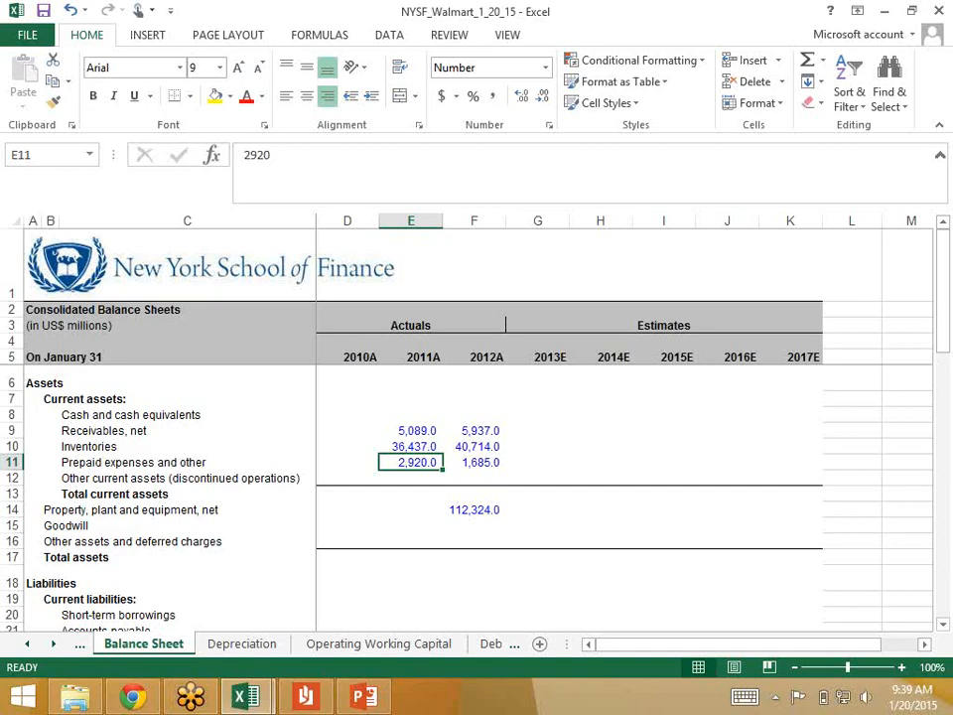
left_click(264, 169)
key("BackSpace")
type("6")
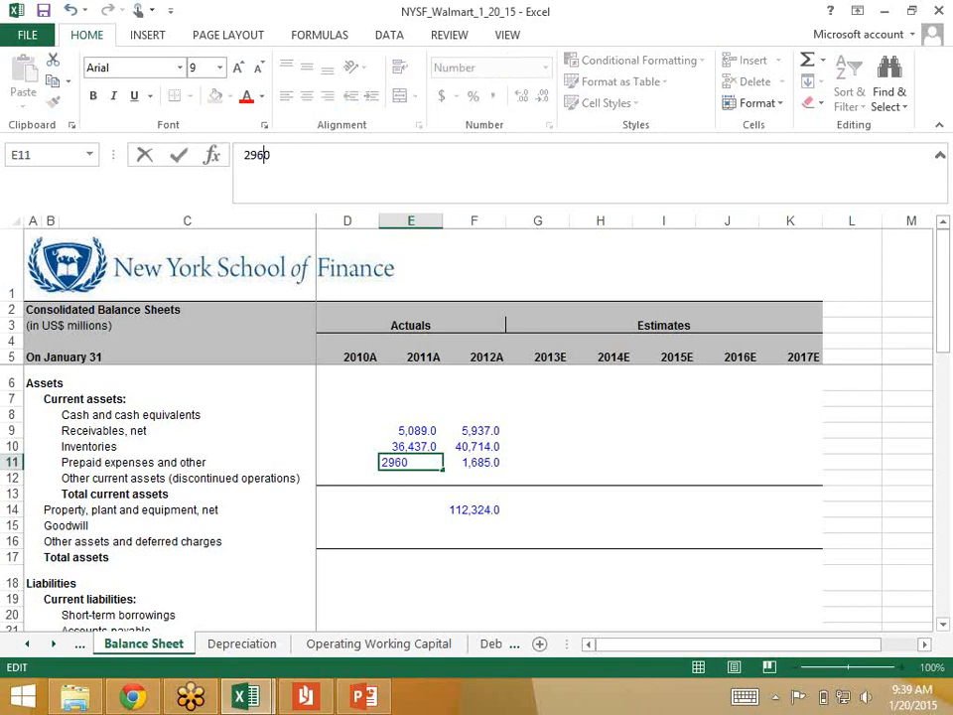
key("Return")
key("Up")
key("alt+Tab")
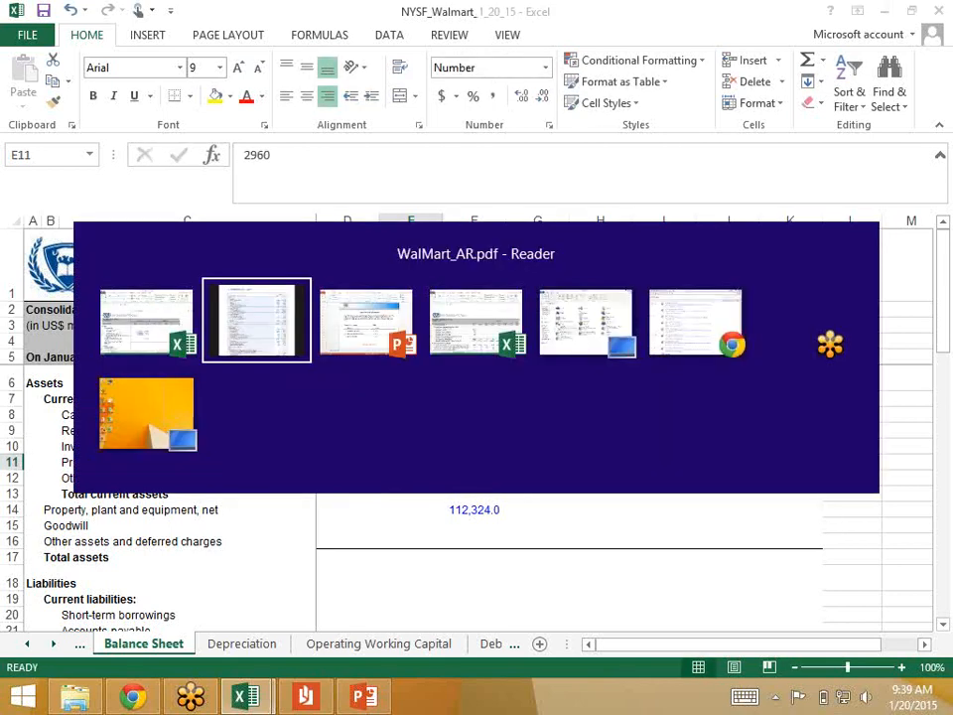
key("alt+Tab")
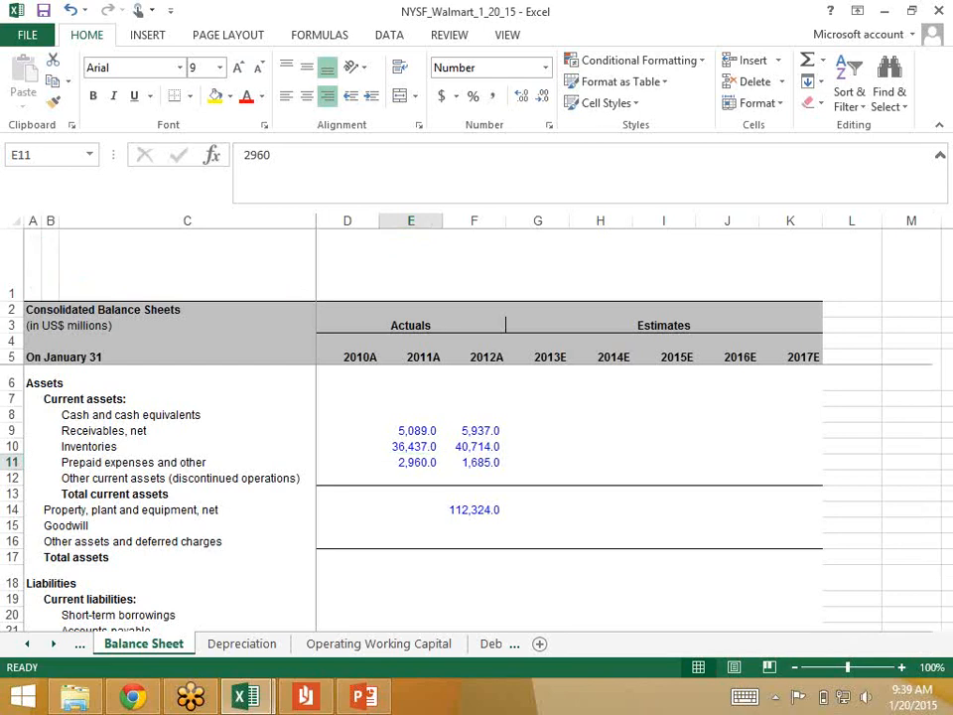
Step: Link 2012 Prepaid expenses and other in F11 of the Operating Working Capital sheet to 'Balance Sheet'!F11
key("ctrl+Page_Down")
key("ctrl+Page_Down")
key("Right")
key("F2")
type("=")
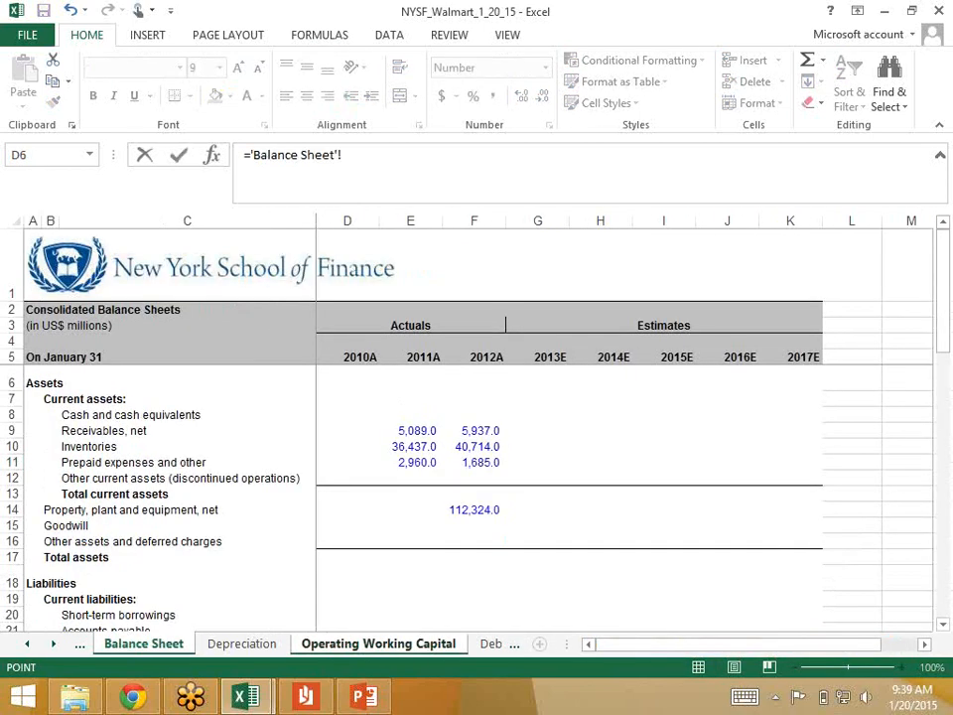
left_click(474, 463)
key("Return")
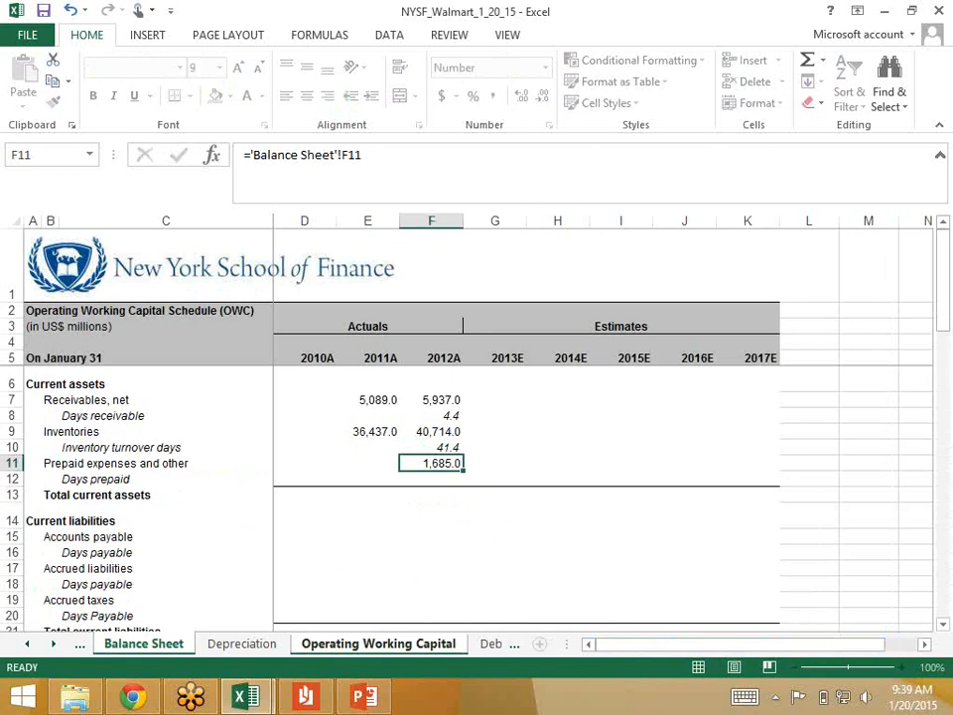
Step: Copy the 2012 Prepaid expenses and other link to the 2011 column in E11
key("Up")
key("Up")
key("Down")
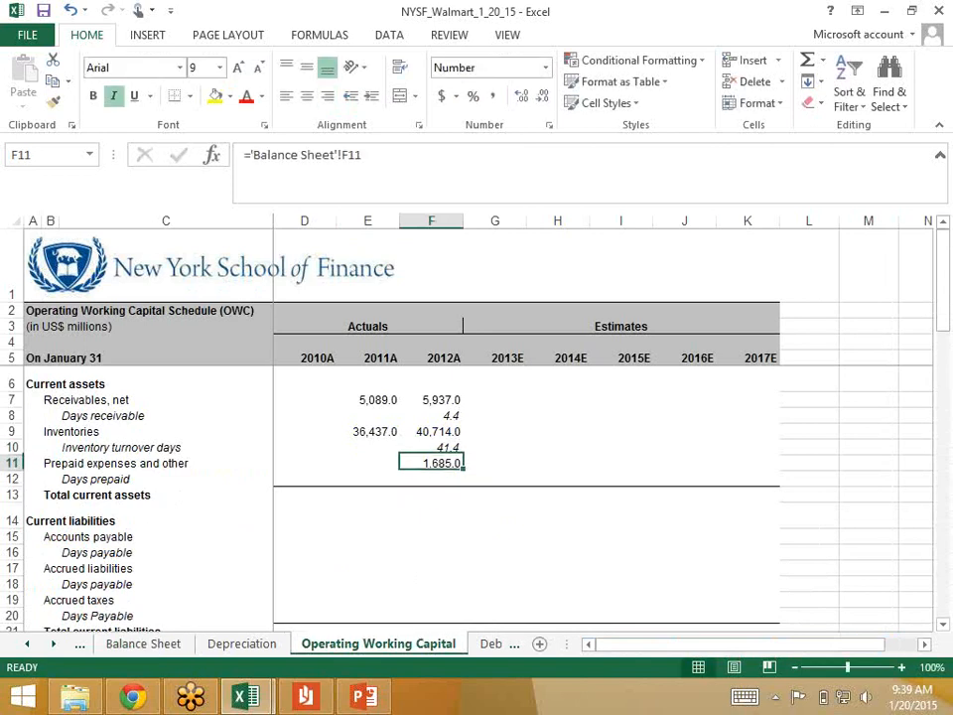
key("ctrl+c")
key("Left")
key("ctrl+v")
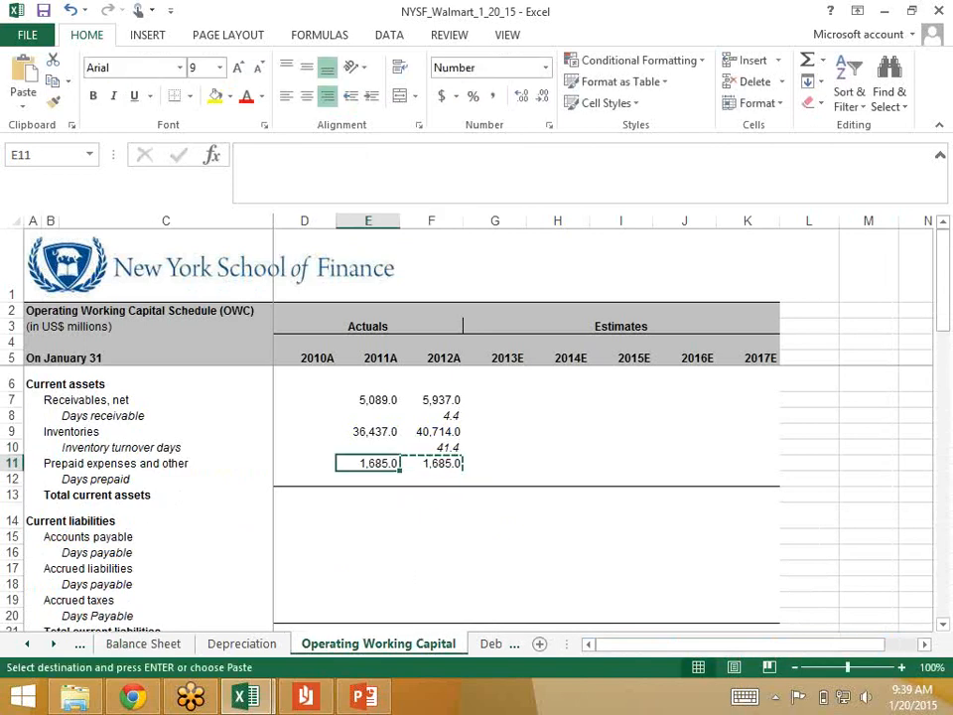
Step: Examine 2012 Selling, general and administrative on the Income Statement as the basis for days prepaid, and return to the Operating Working Capital sheet
key("Down")
key("Right")
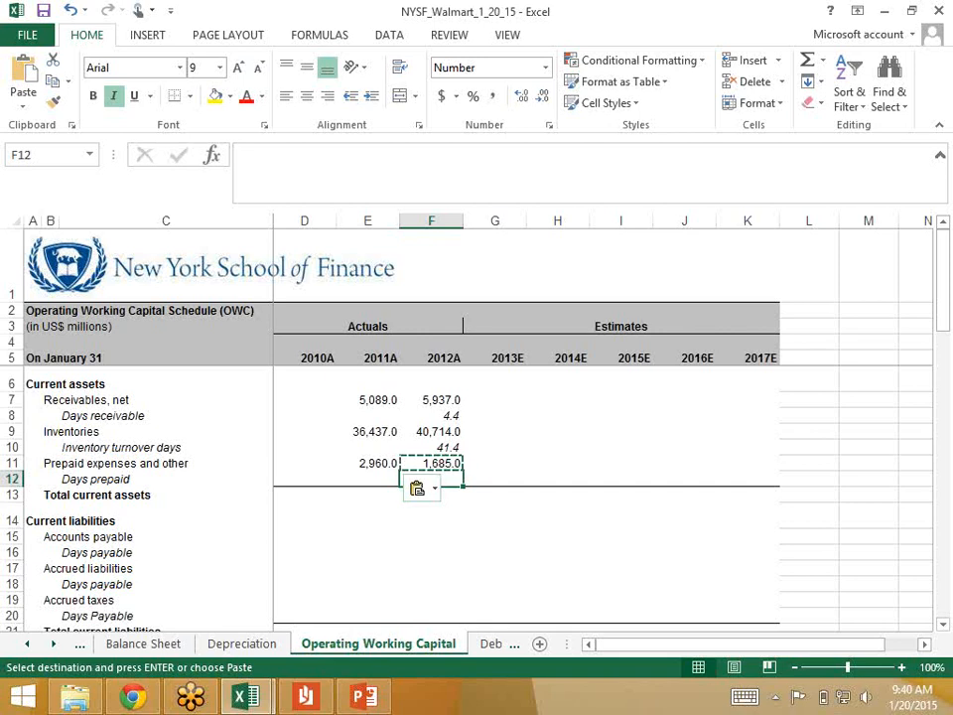
left_click(27, 644)
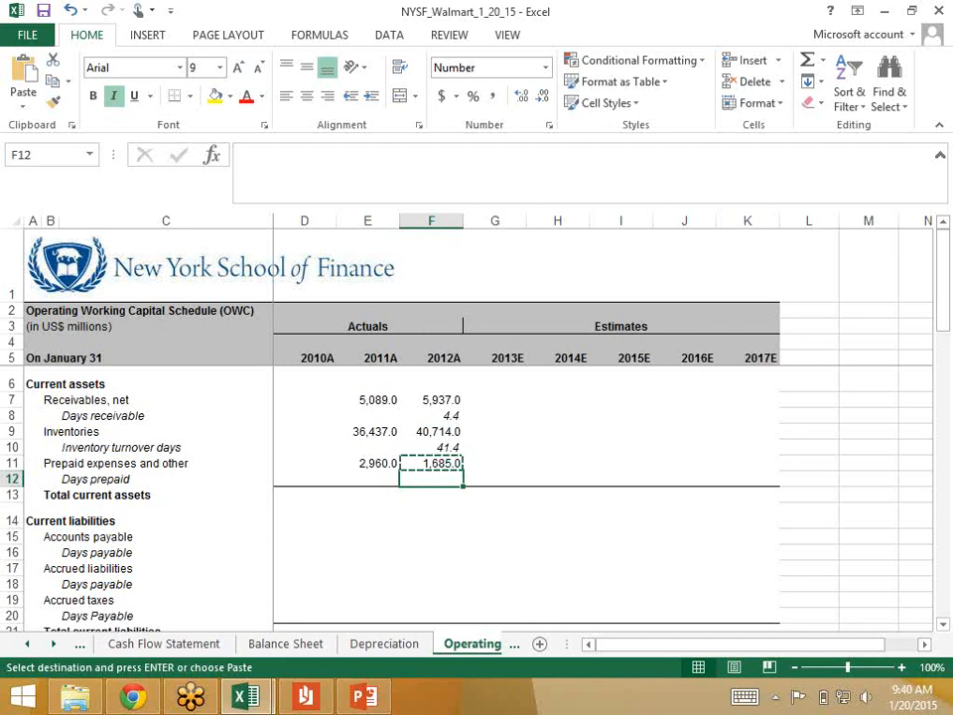
left_click(27, 645)
left_click(156, 644)
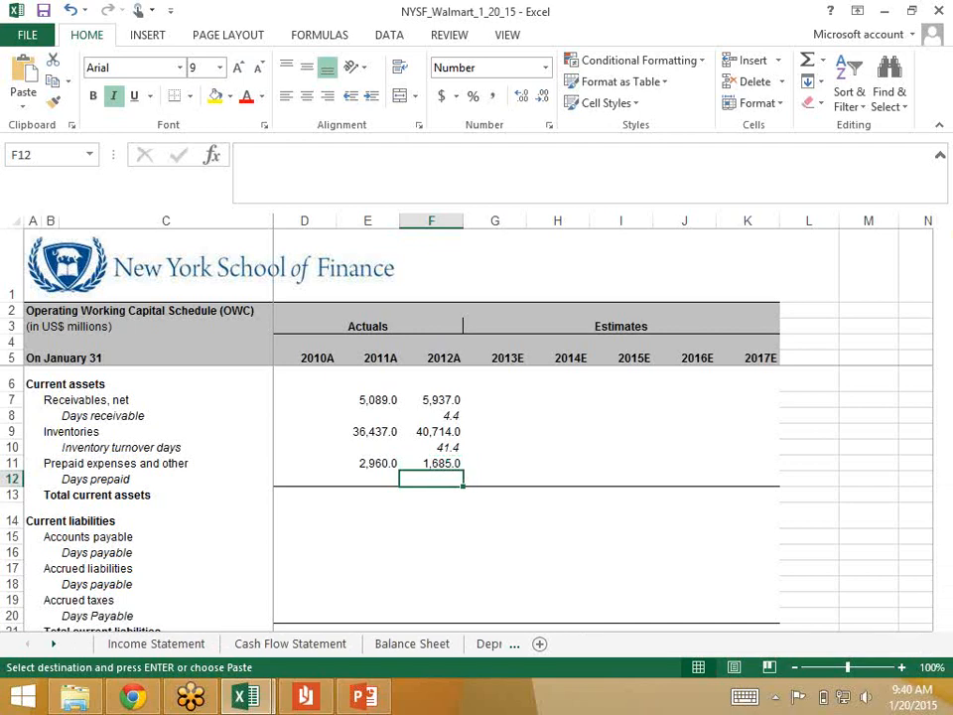
scroll(476, 496, "down", 2)
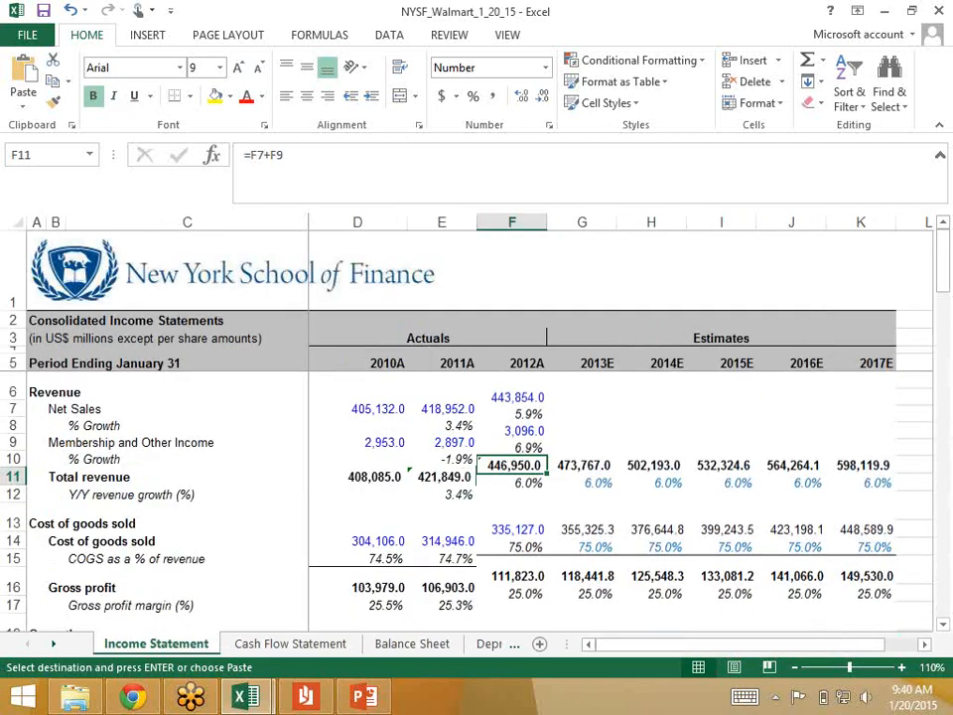
scroll(511, 496, "down", 1)
left_click(512, 491)
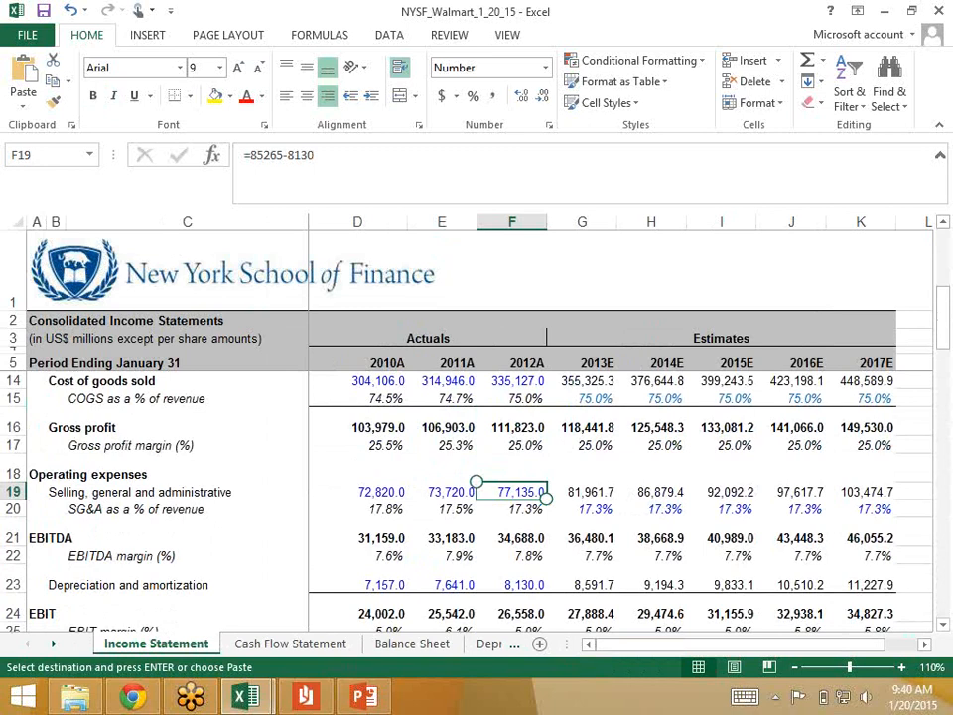
left_click(488, 644)
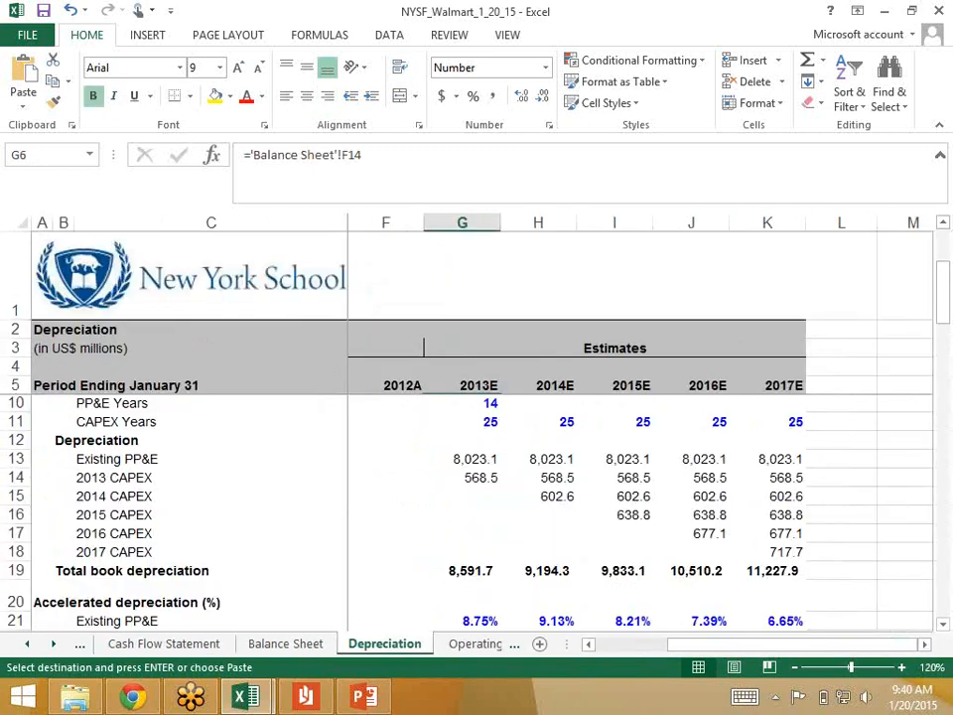
left_click(477, 645)
key("ctrl+Page_Down")
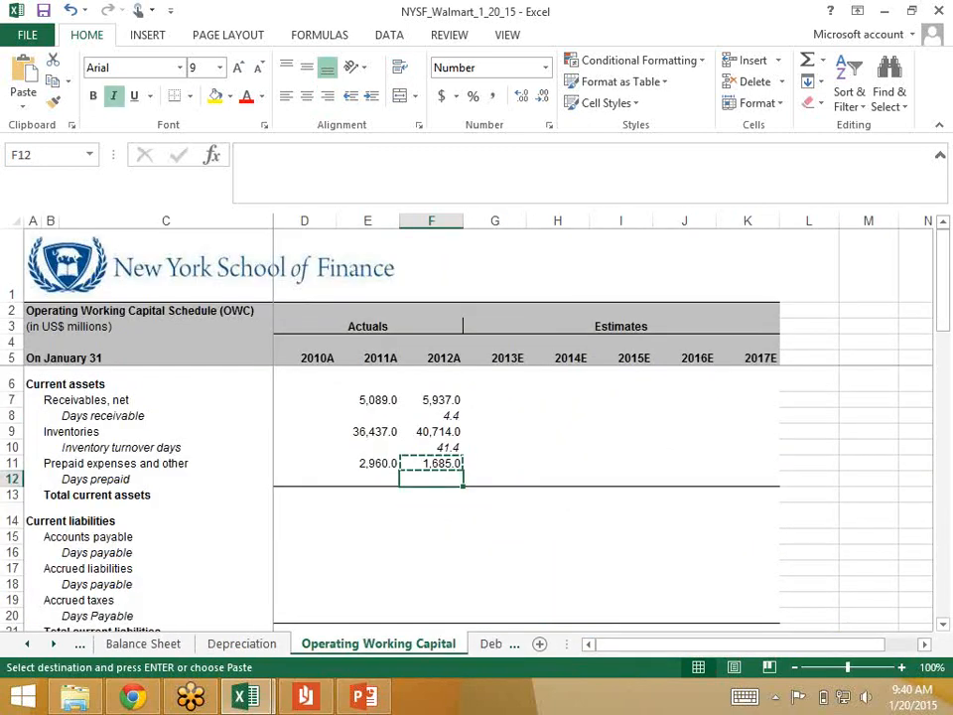
Step: Calculate 2012 Days prepaid in F12 as the average of F11 and E11 divided by 'Income Statement'!F19, times 360
type("==avera")
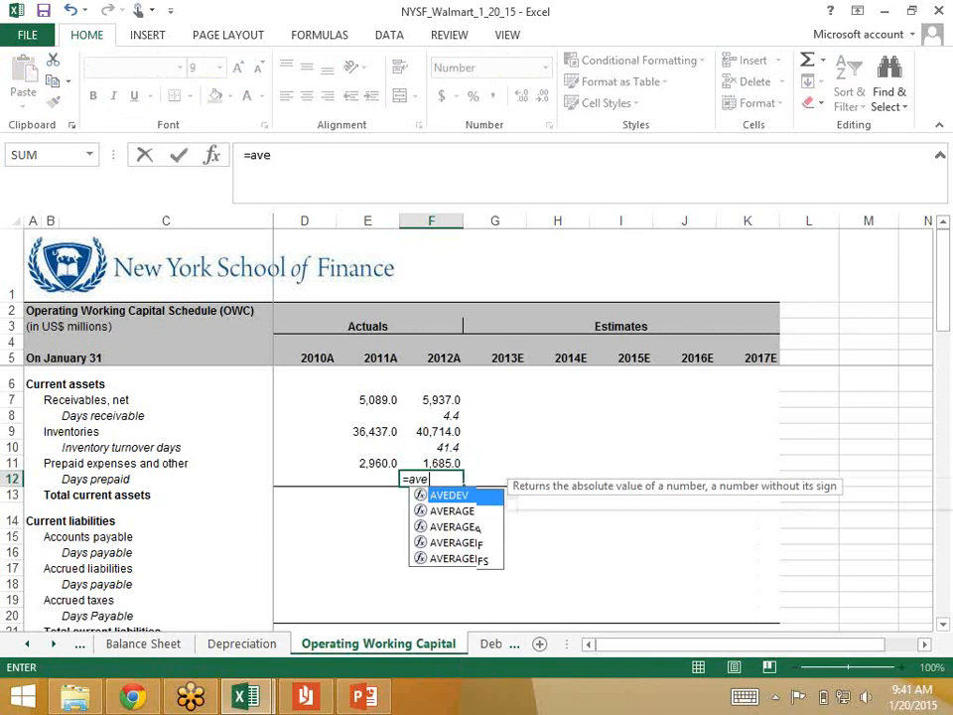
type("ge(")
key("Up")
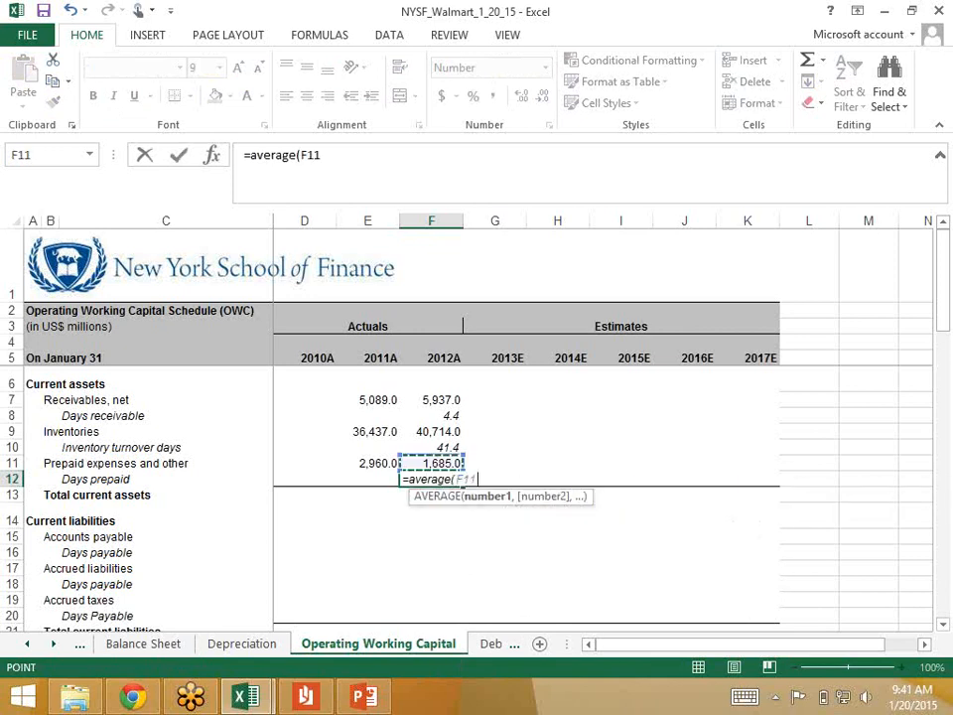
type(",")
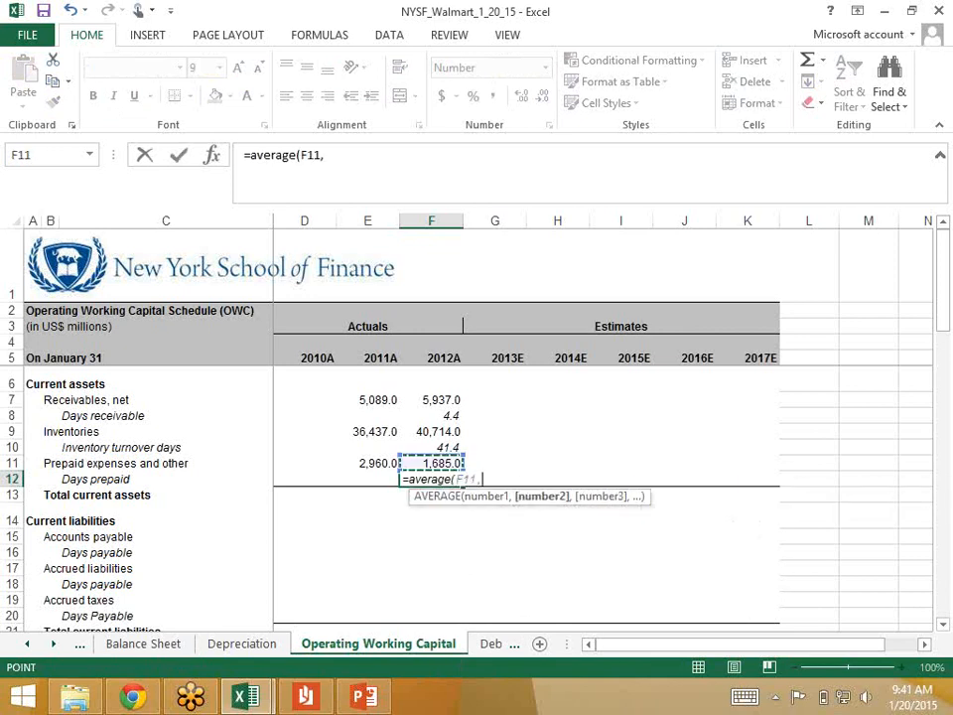
key("Left")
key("Up")
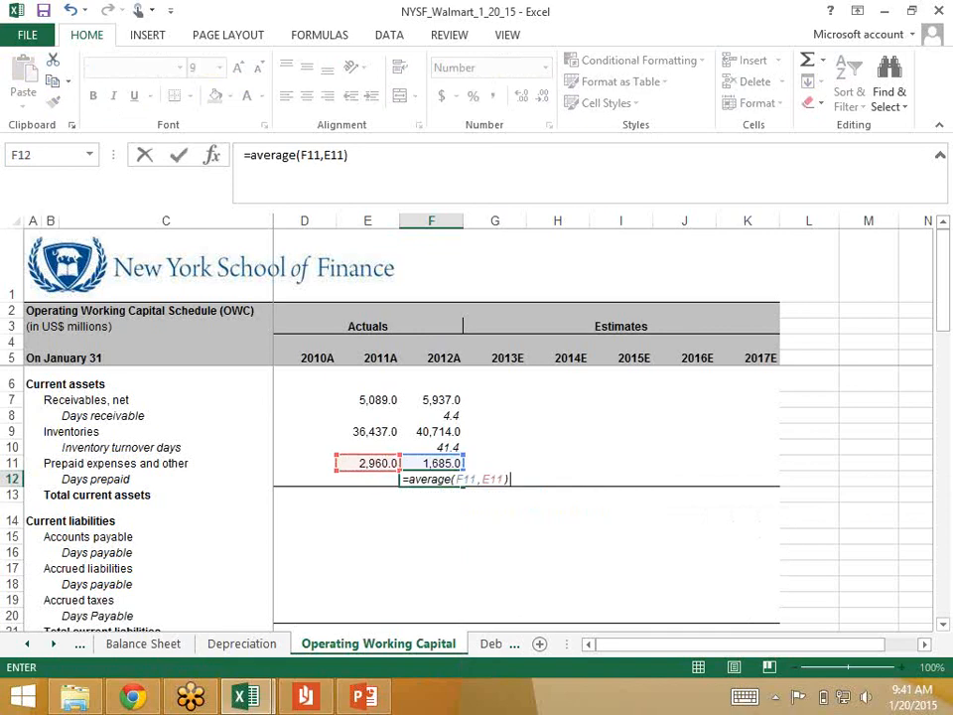
type("/")
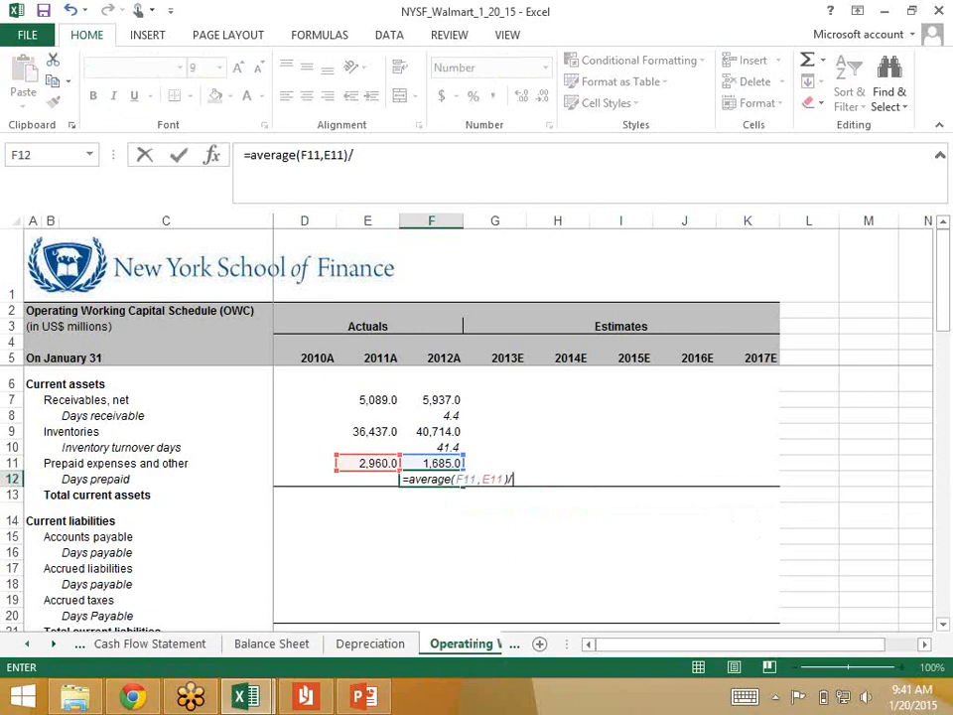
left_click(27, 644)
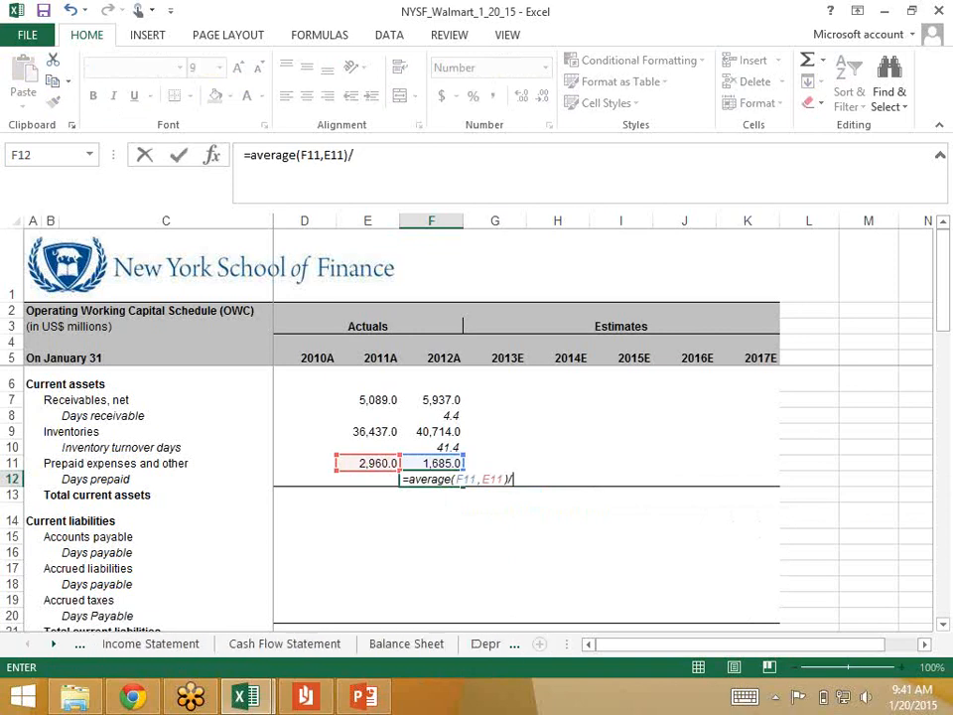
left_click(155, 644)
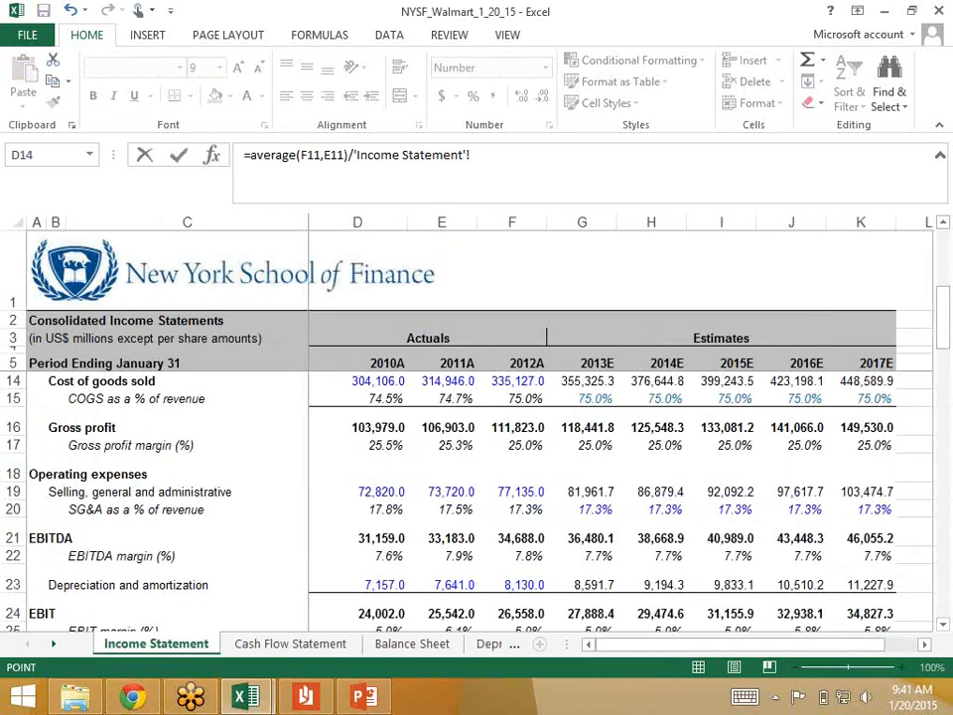
left_click(512, 492)
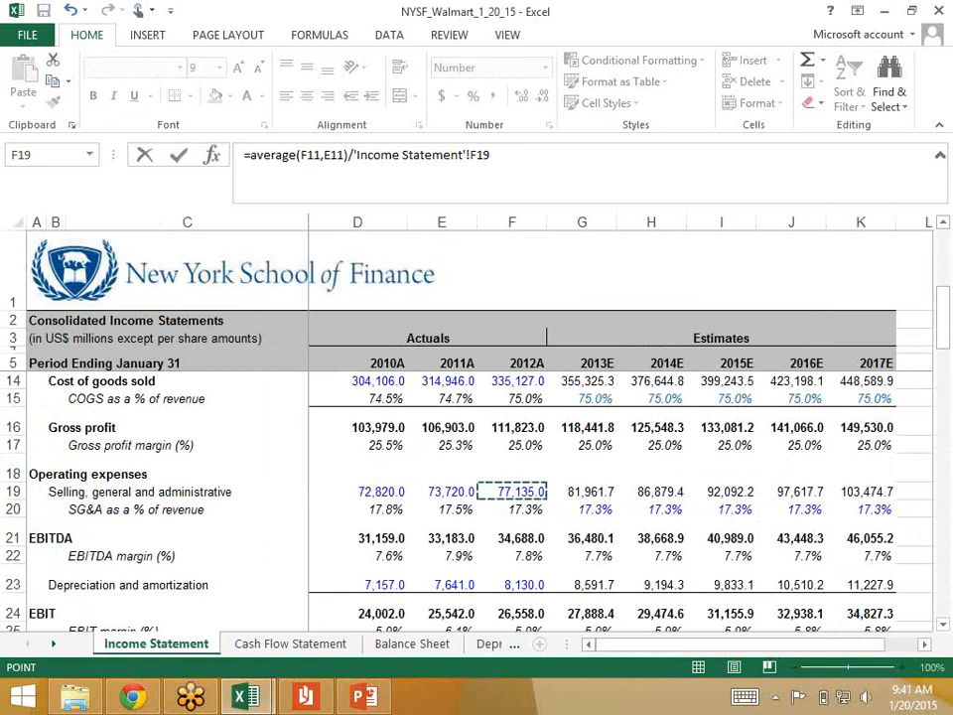
type("*360")
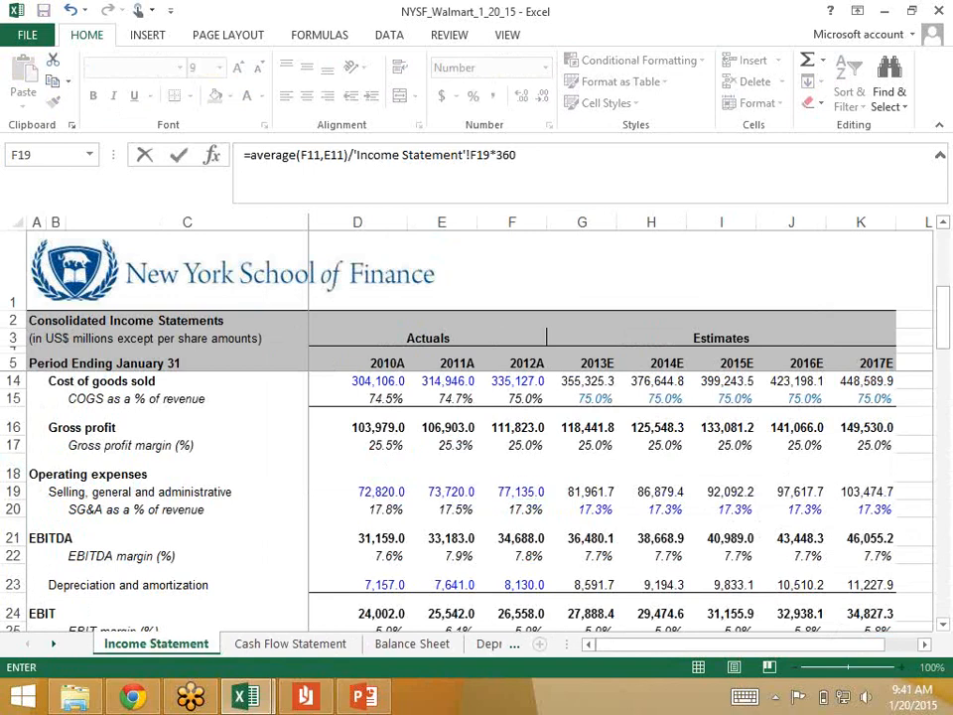
key("Return")
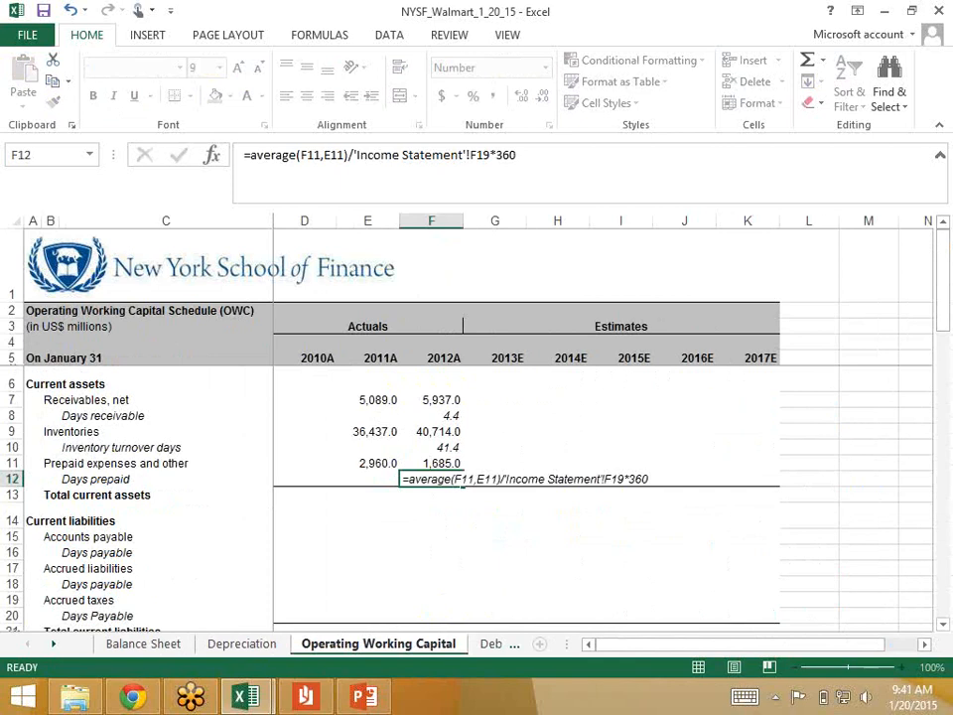
Step: Review the cell references in the 2012 Days prepaid formula in F12
key("Up")
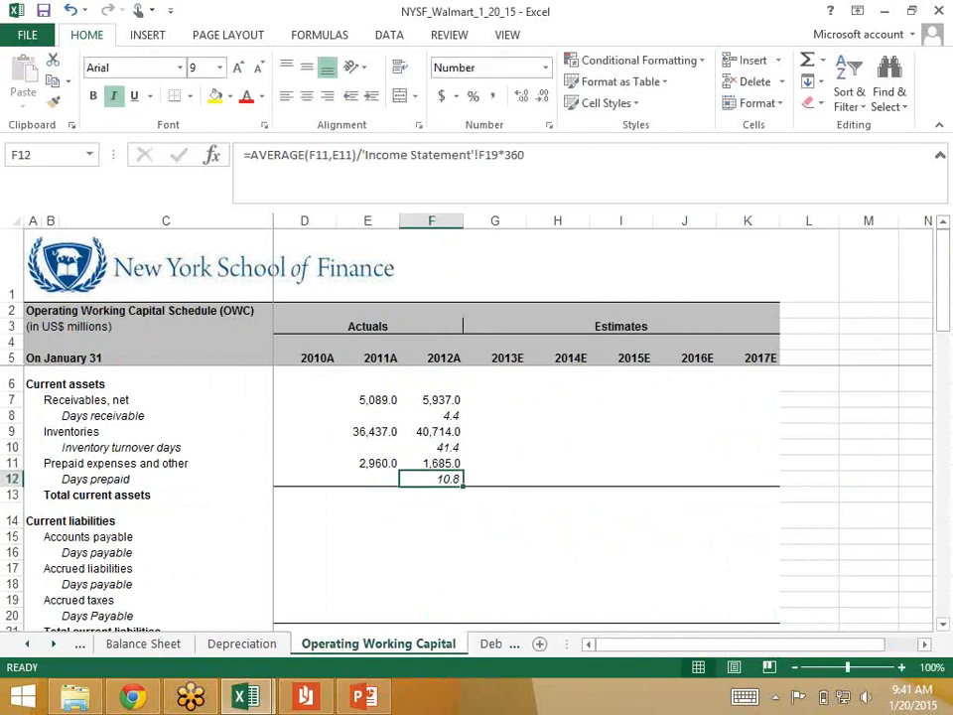
key("Down")
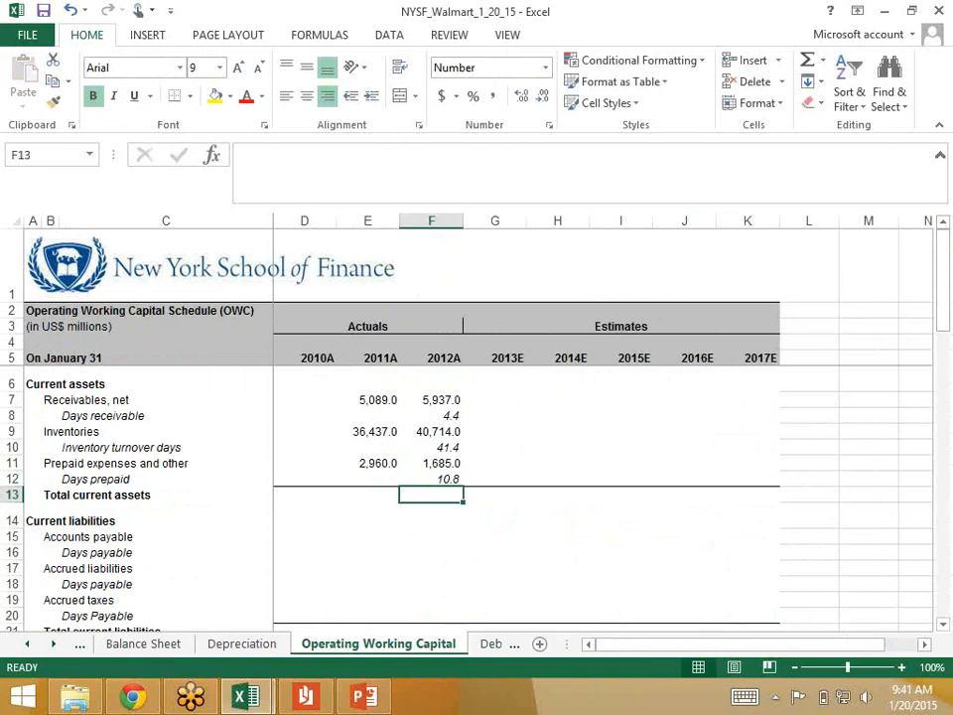
key("Up")
key("F2")
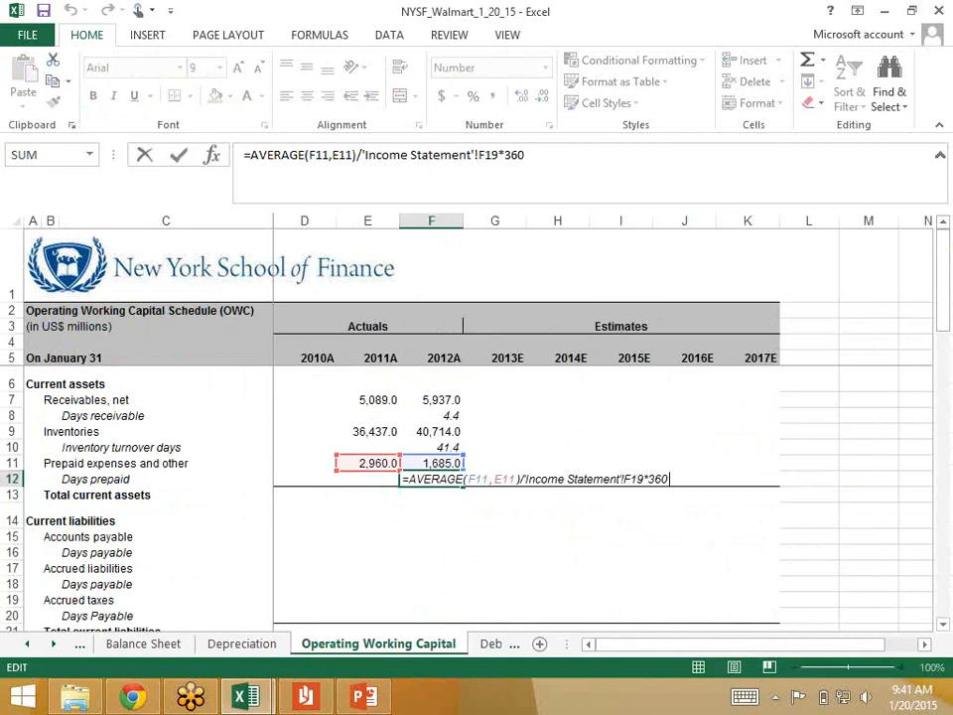
key("ctrl+Return")
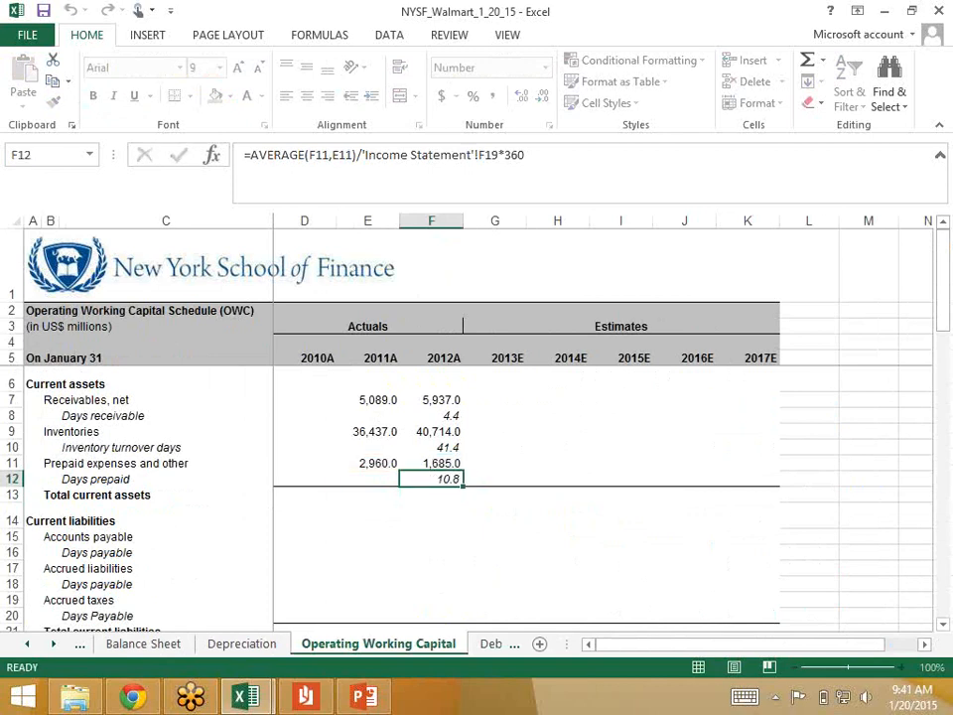
Step: Total the 2012 current assets in F13 by adding receivables, inventories and prepaid expenses with =F7+F9+F11
key("Down")
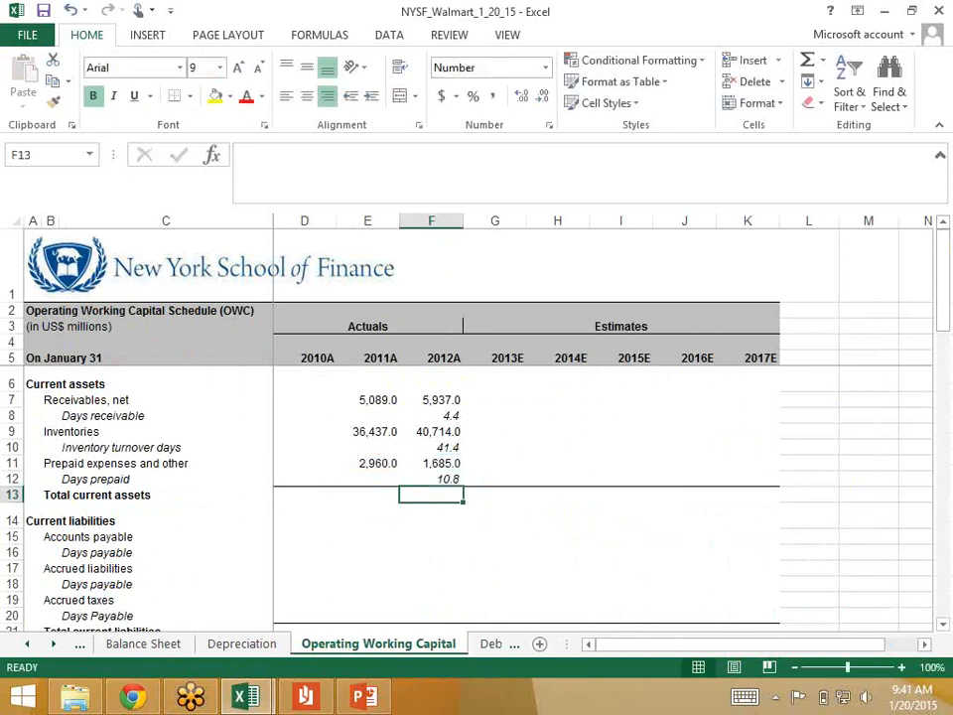
type("=")
key("Up")
key("Up")
key("Up")
key("Up")
key("Up")
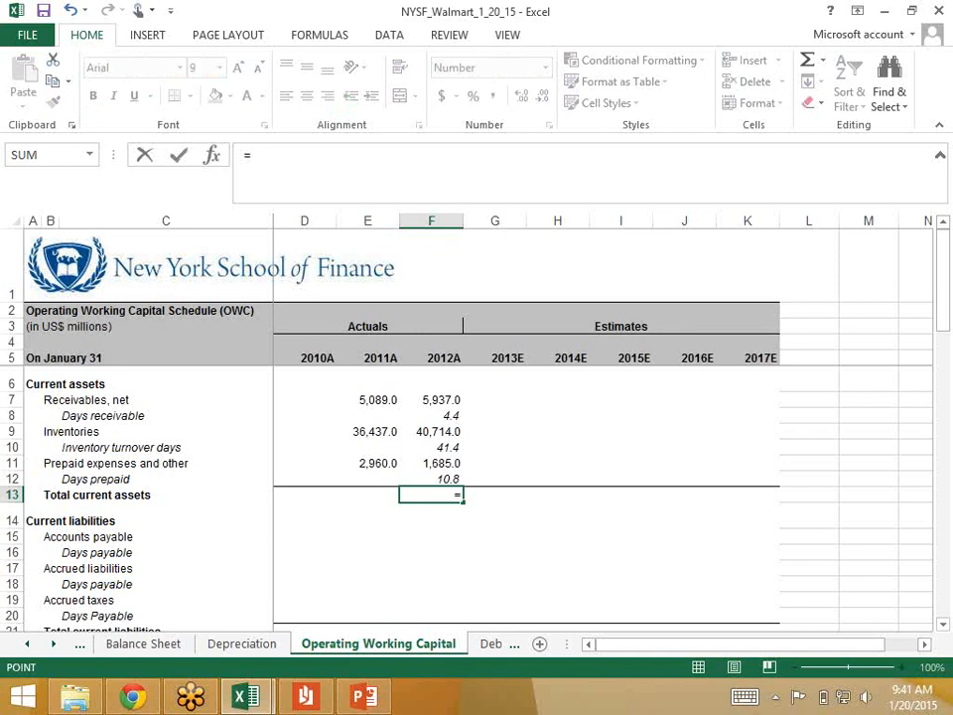
key("Up")
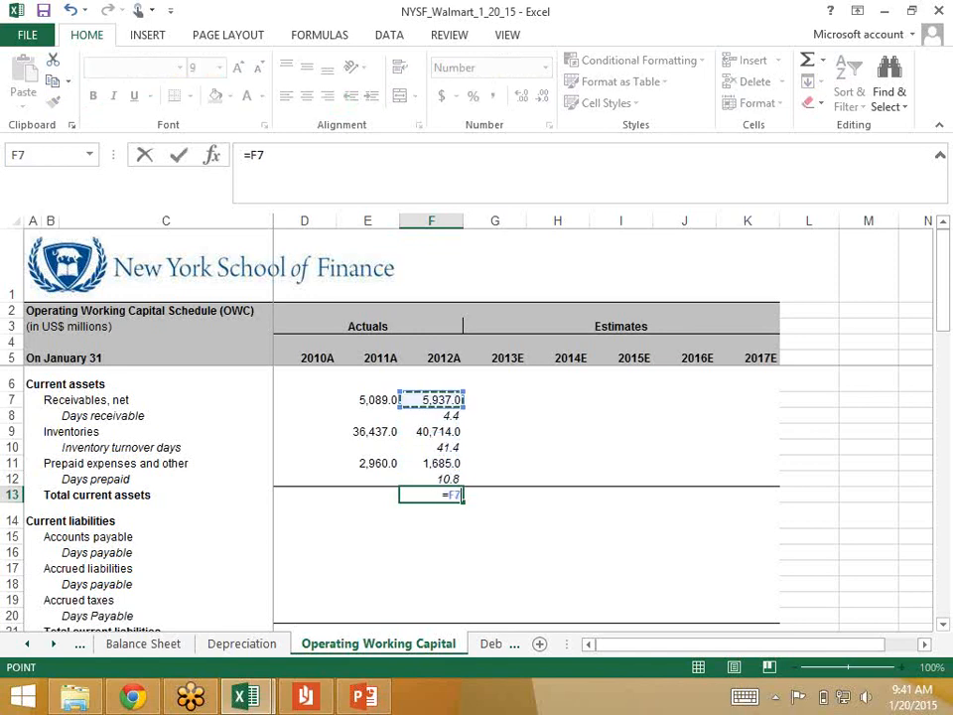
type("+")
key("Up")
key("Up")
key("Up")
key("Up")
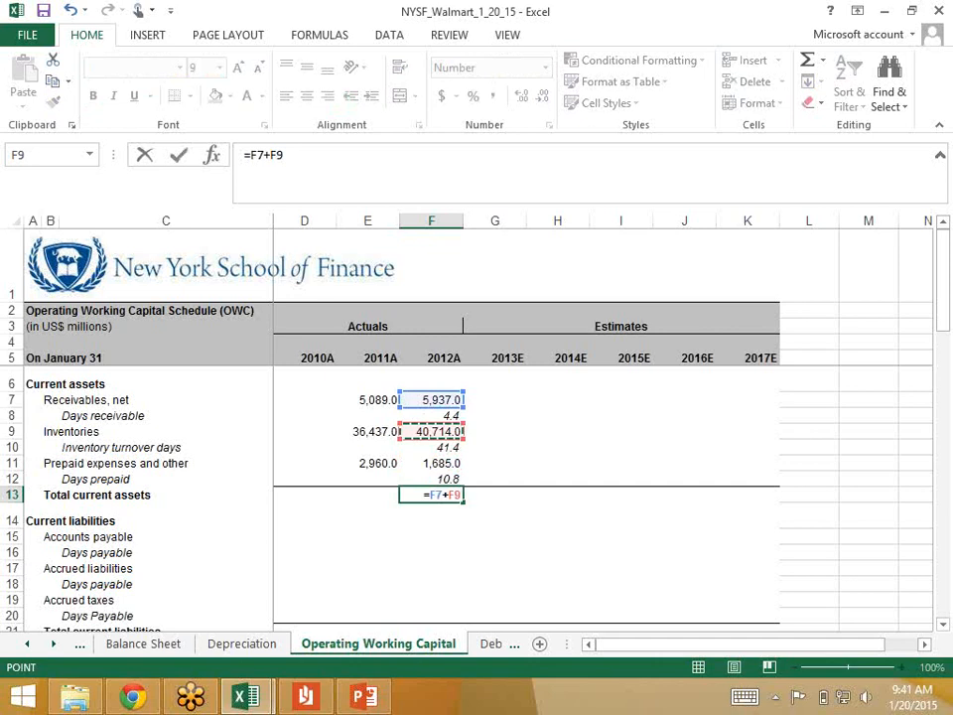
type("+")
key("Up")
key("Up")
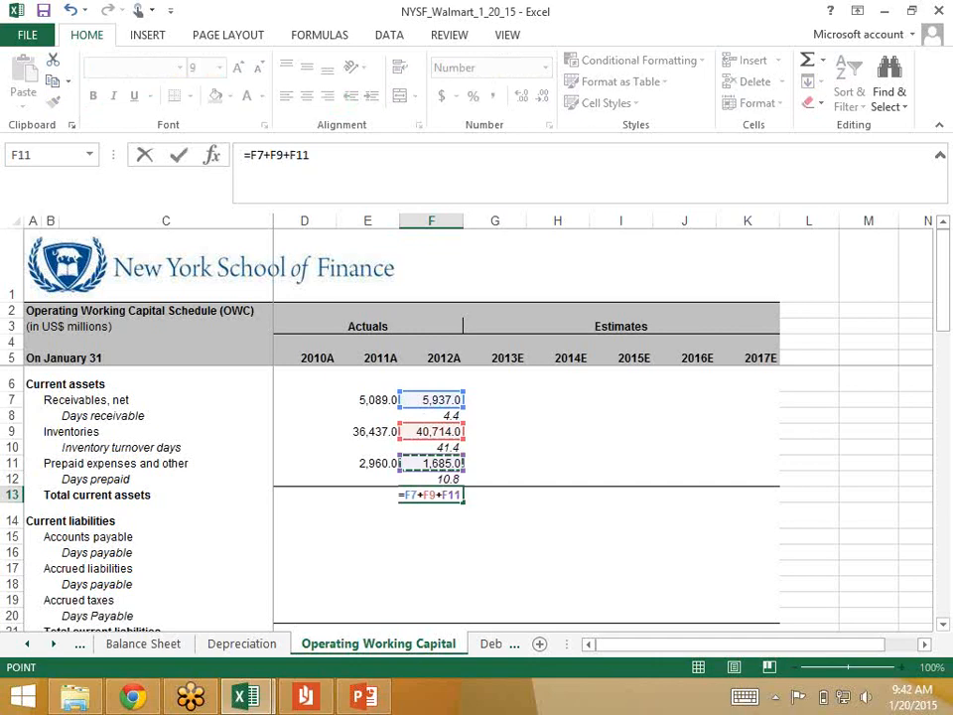
key("ctrl+Return")
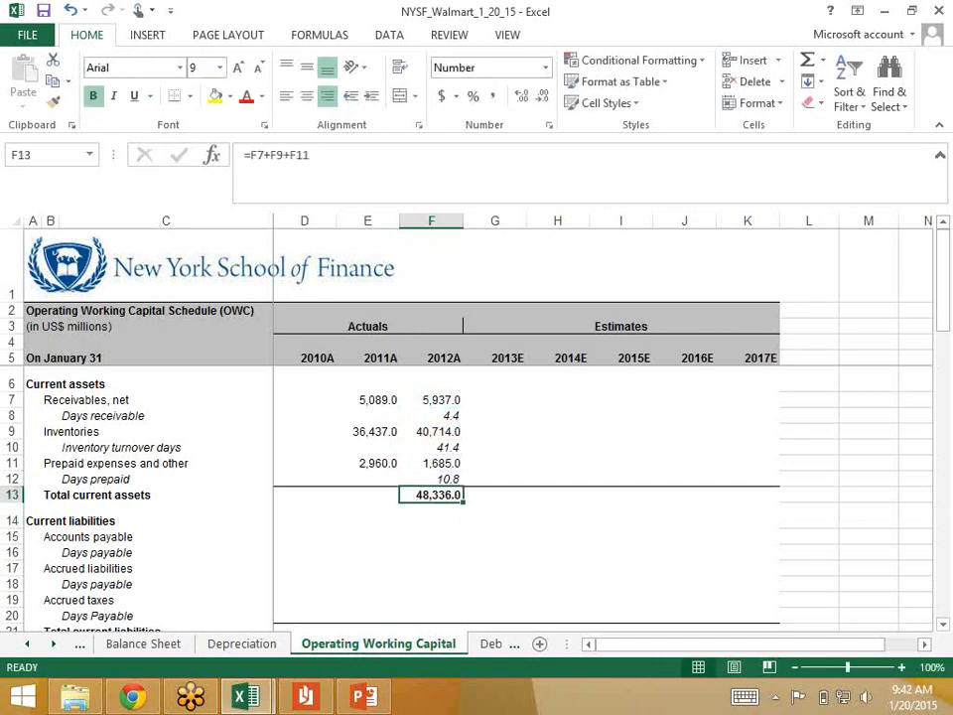
Step: Copy the 2012 Total current assets formula to the 2011 column in E13
key("ctrl+c")
key("Left")
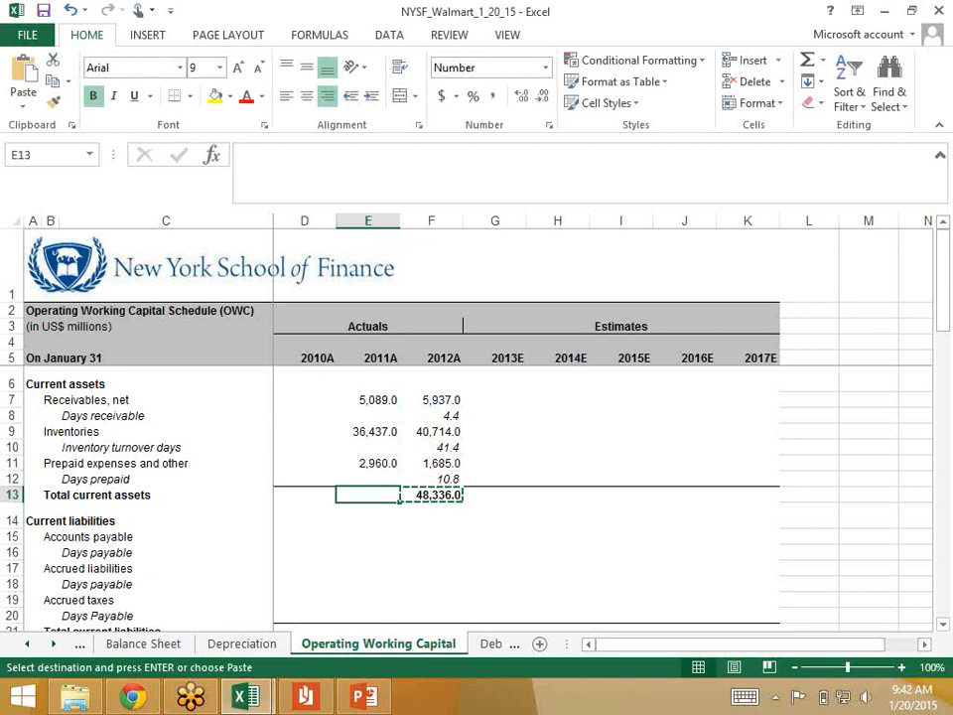
key("ctrl+v")
key("Right")
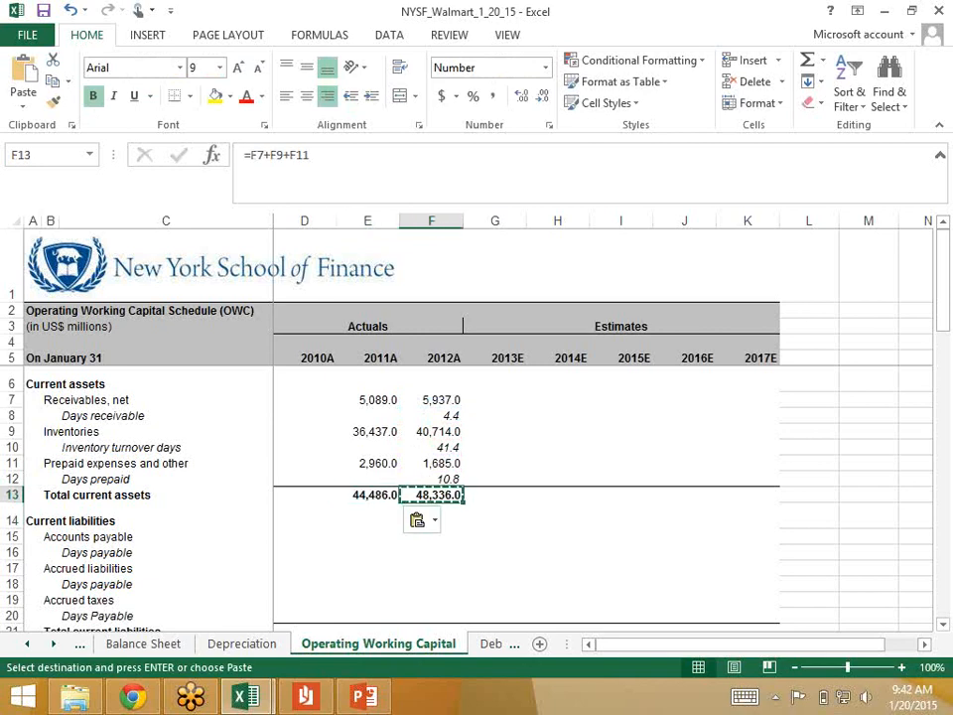
key("Down")
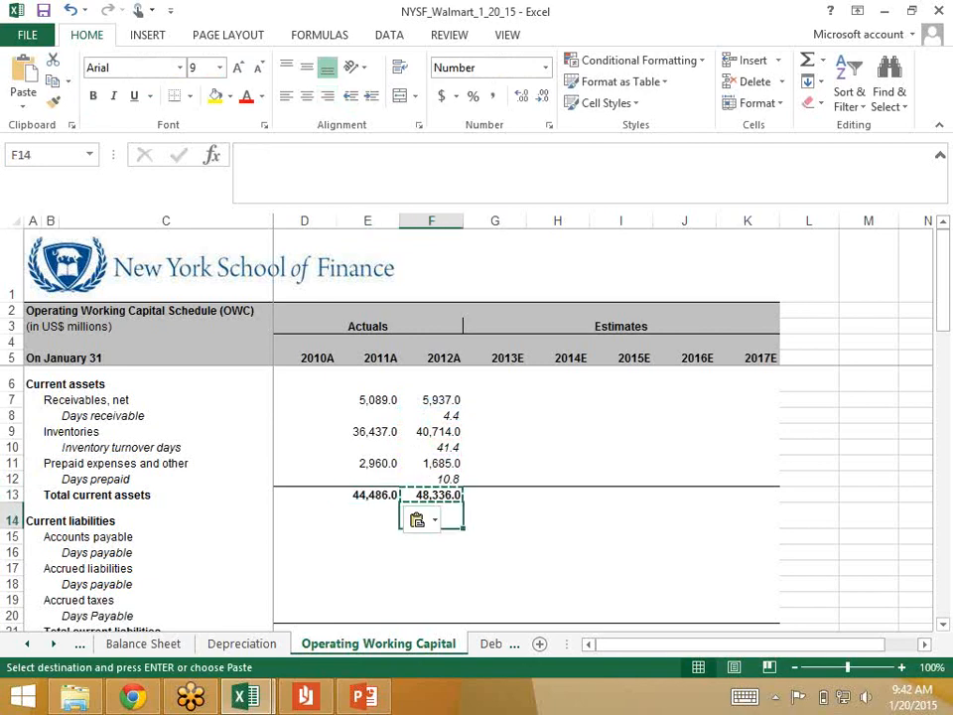
key("Up")
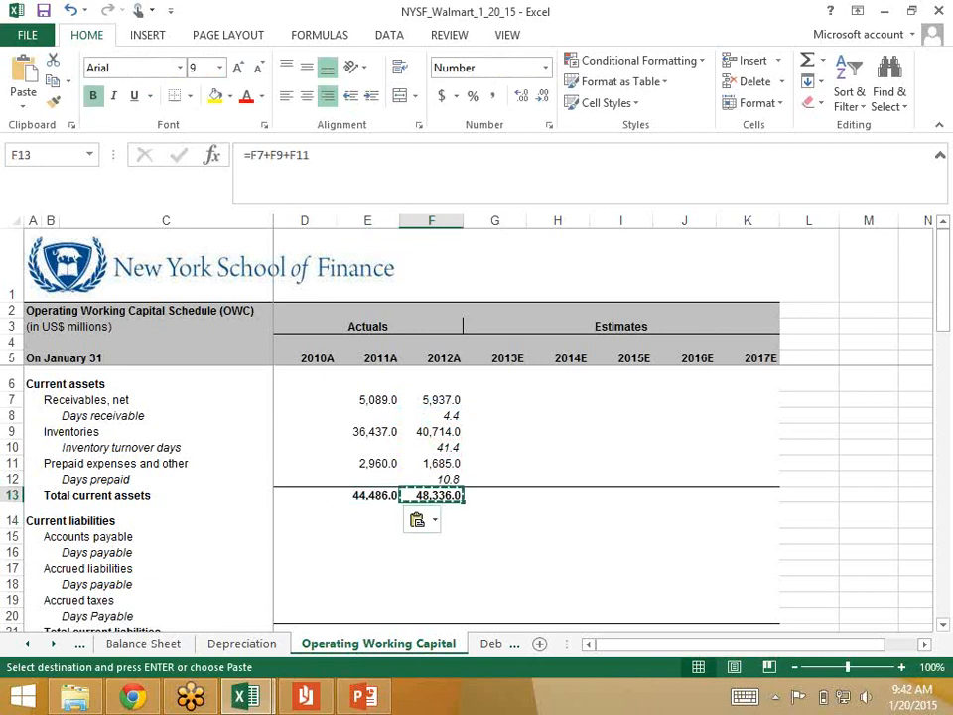
key("Right")
key("Left")
key("Down")
key("Down")
key("Down")
key("Down")
key("Down")
key("Up")
key("Up")
key("Up")
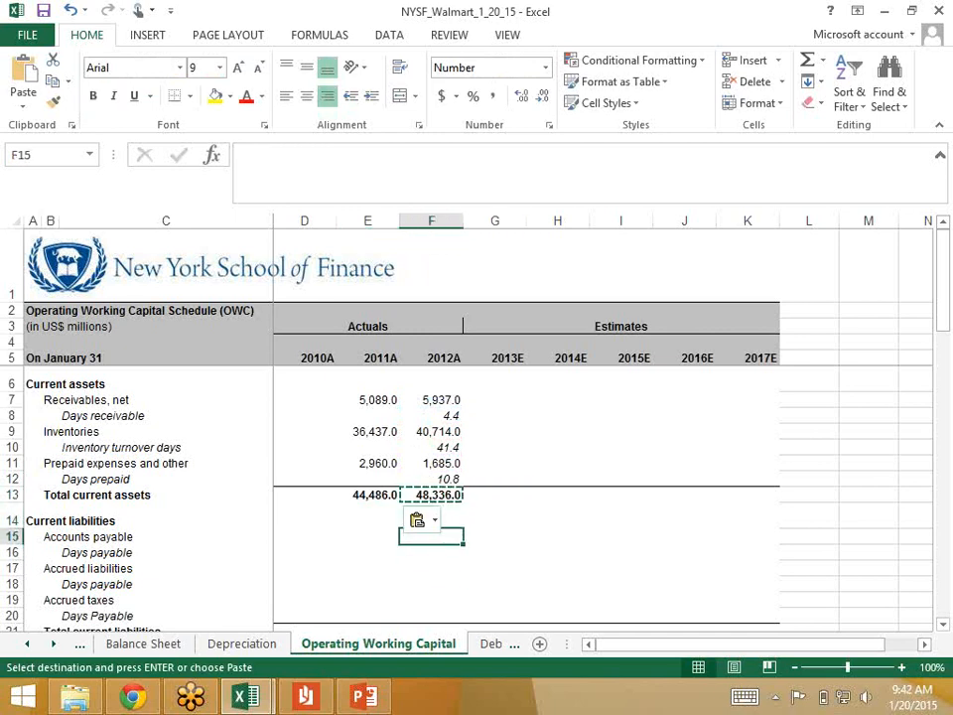
Step: Clear the copy selection and save the workbook
key("Escape")
key("ctrl+s")
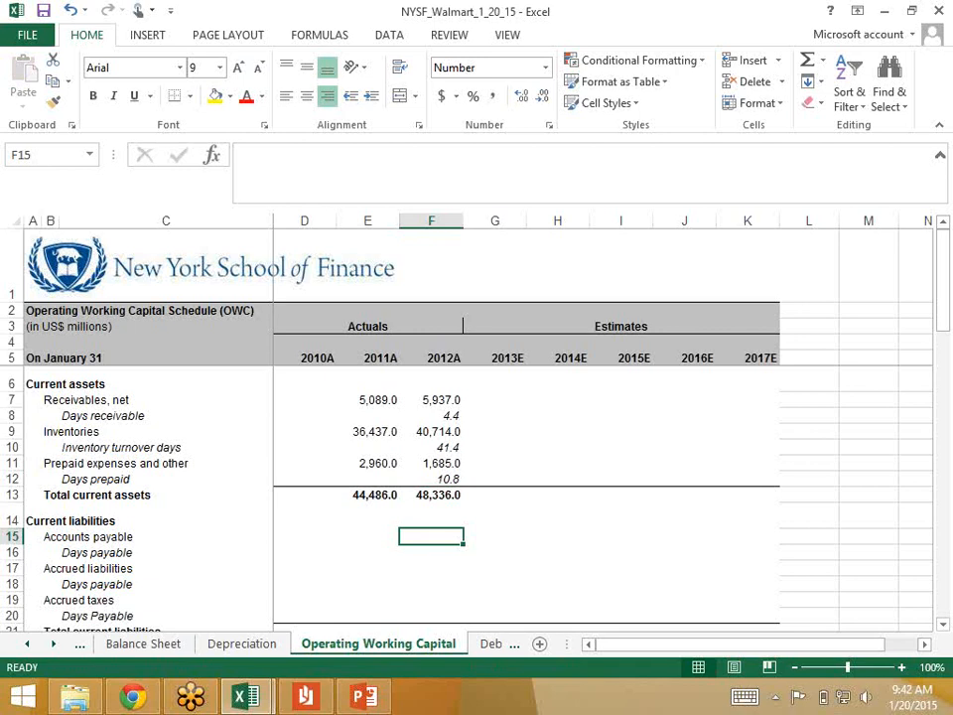
Step: Switch to WalMart_AR.pdf and examine the current liabilities on the Consolidated Balance Sheets page for the schedule's payable and accrued lines
key("Down")
key("Down")
key("Down")
key("Down")
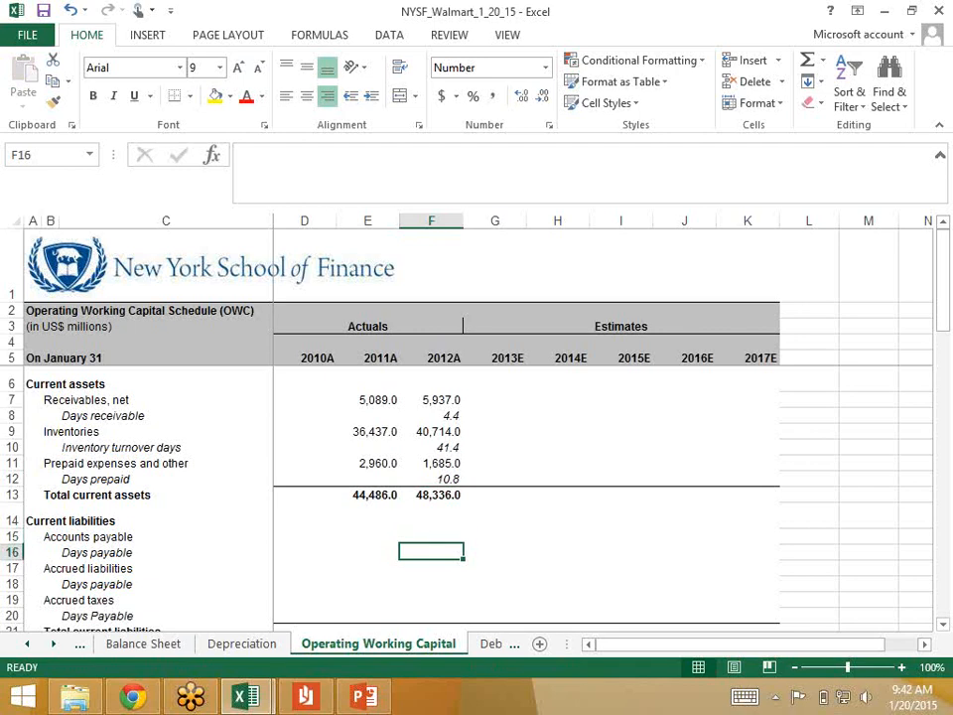
key("Up")
key("Up")
key("Up")
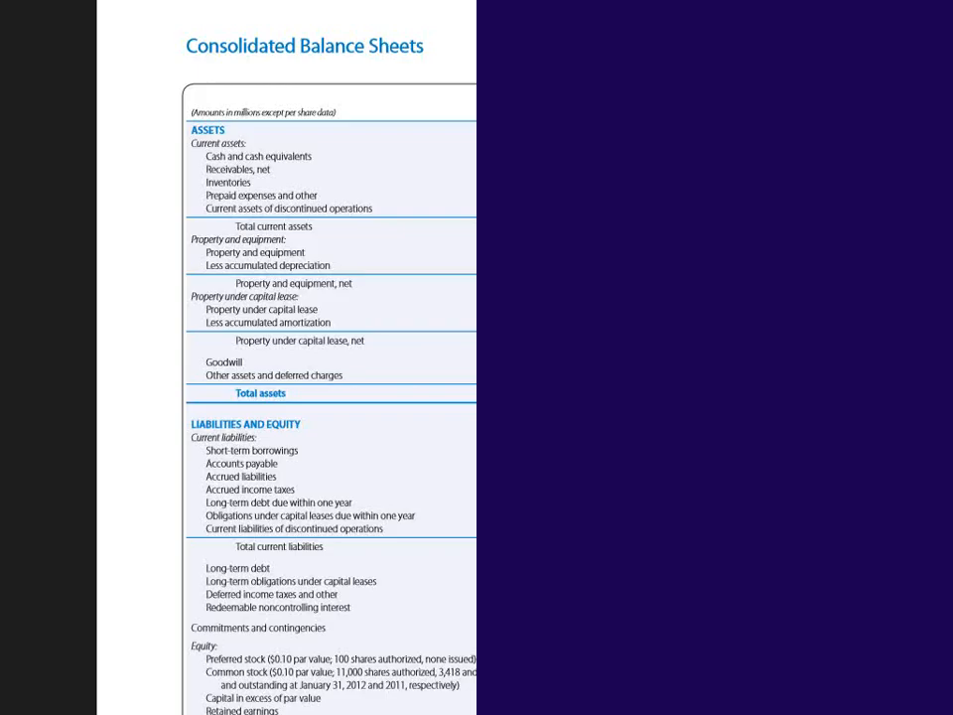
scroll(945, 424, "down", 8)
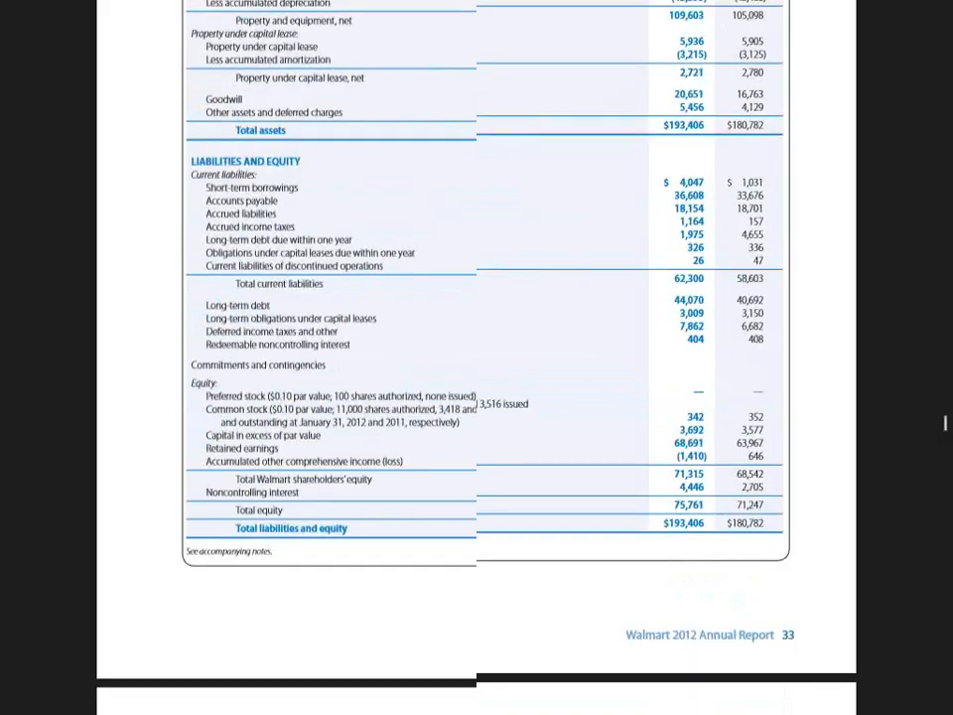
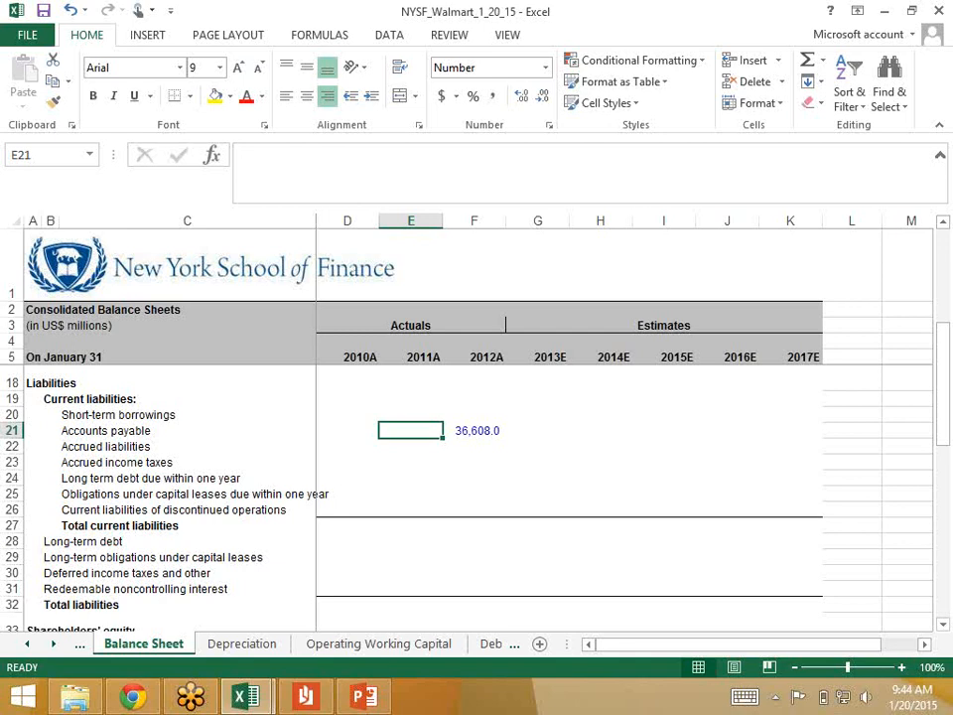
Step: Enter 33676 as 2011 accounts payable in E21 of the Balance Sheet sheet and check the figures against the annual report
type("33676")
key("ctrl+Return")
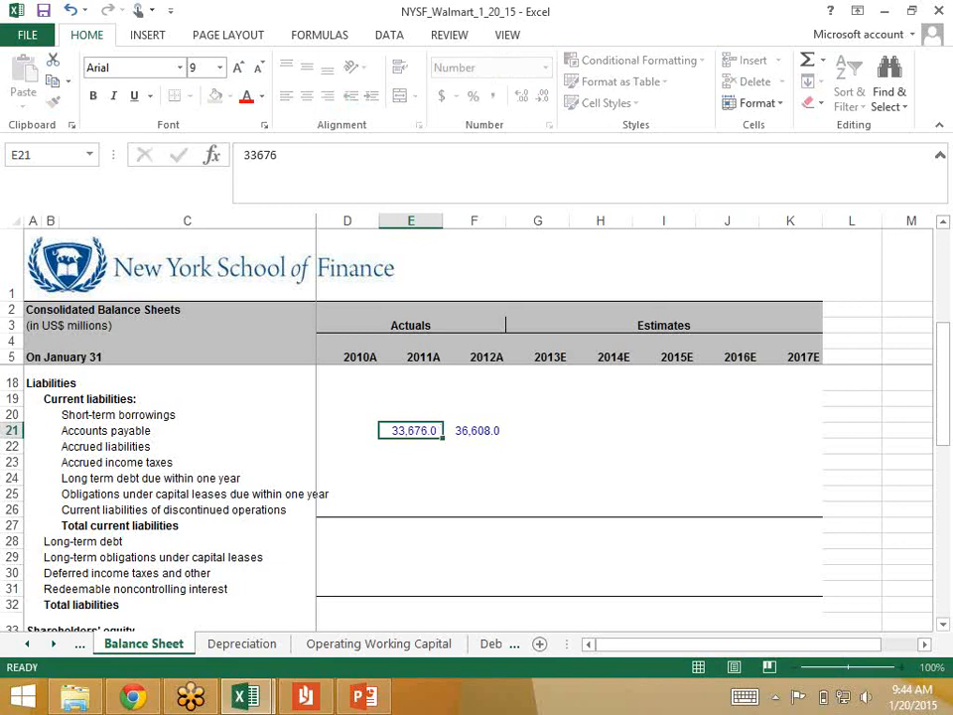
key("Down")
key("Right")
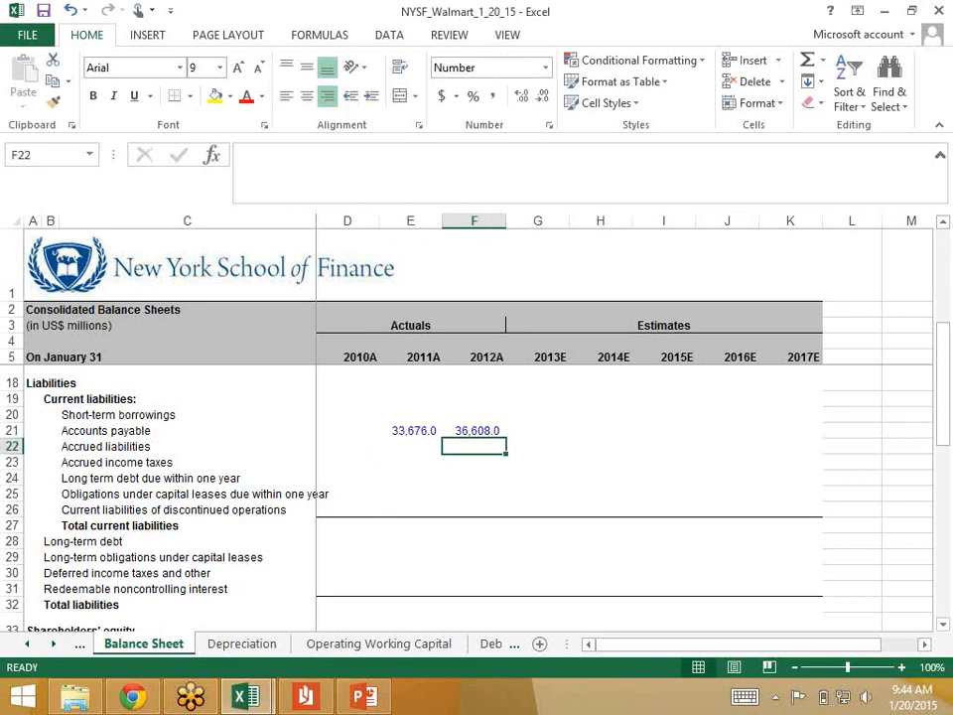
key("alt+Tab")
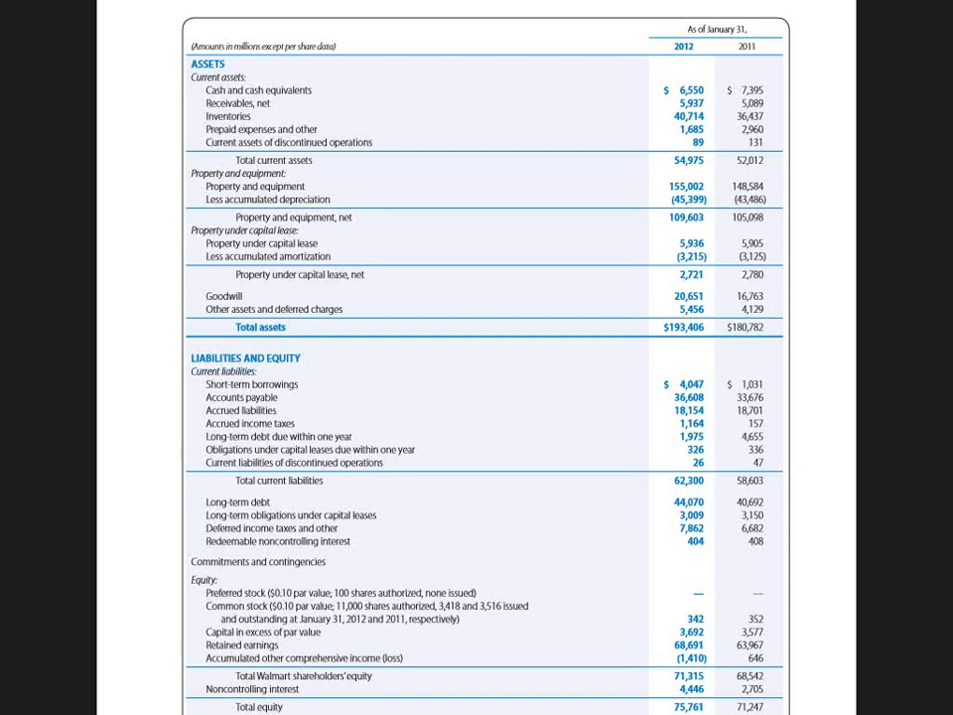
key("alt+Tab")
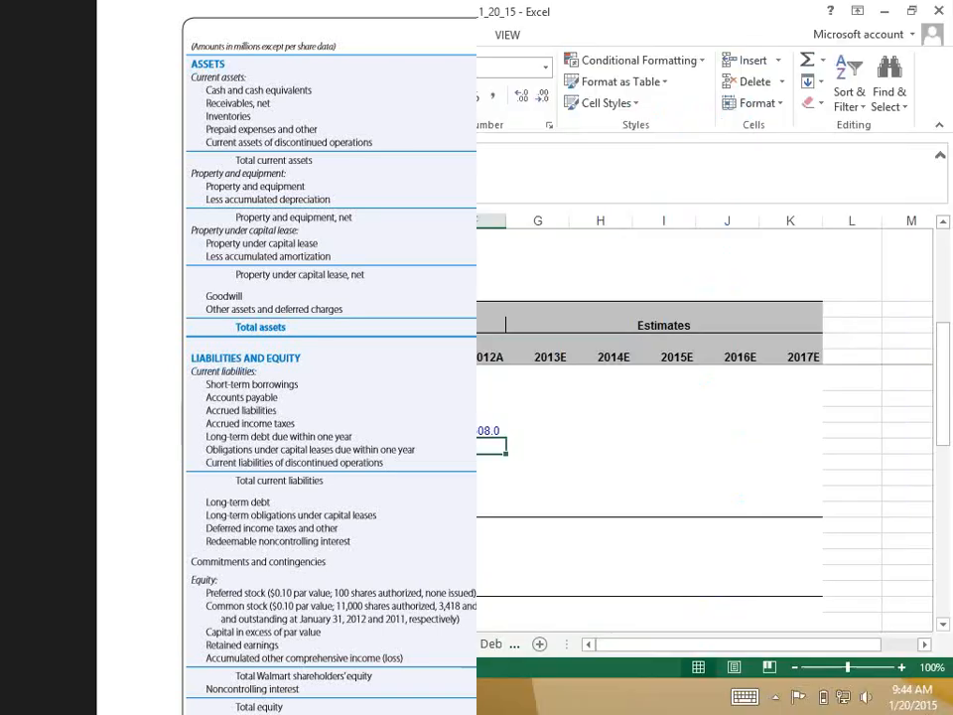
key("Left")
key("Up")
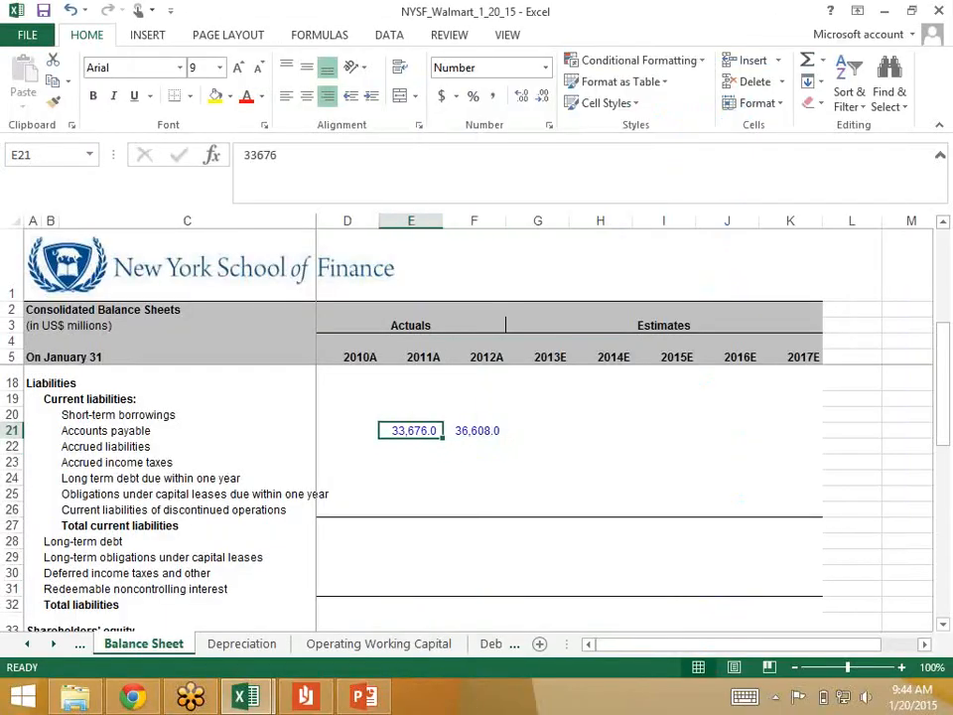
key("Right")
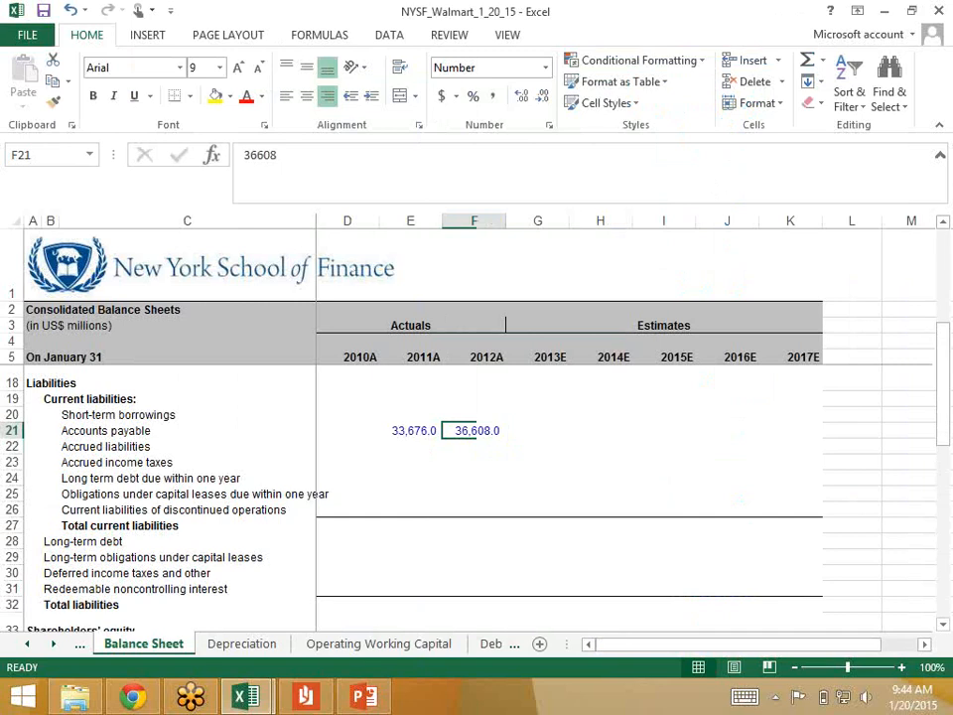
Step: Link 2012 Accounts payable in F15 of the Operating Working Capital sheet to 'Balance Sheet'!F21
key("ctrl+Page_Down")
key("ctrl+Page_Down")
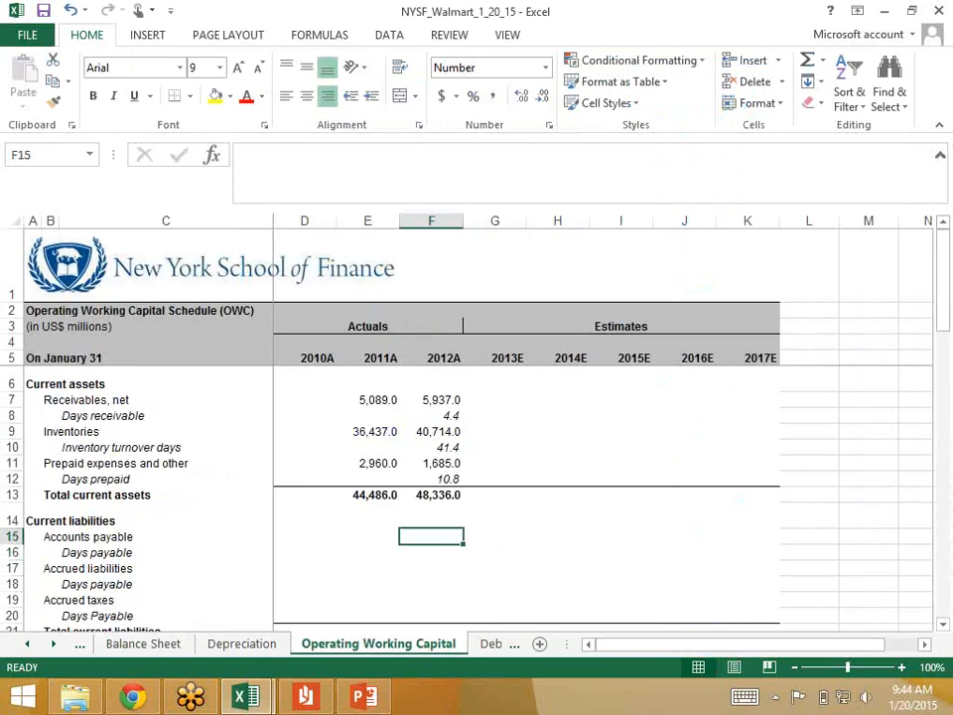
type("=")
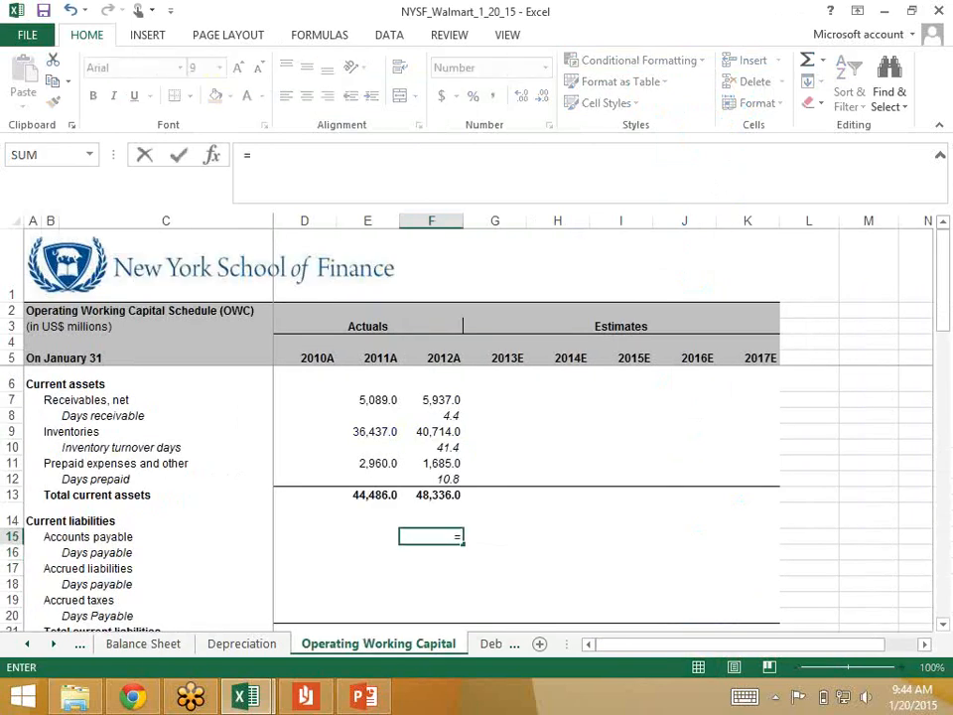
key("ctrl+Page_Up")
key("ctrl+Page_Up")
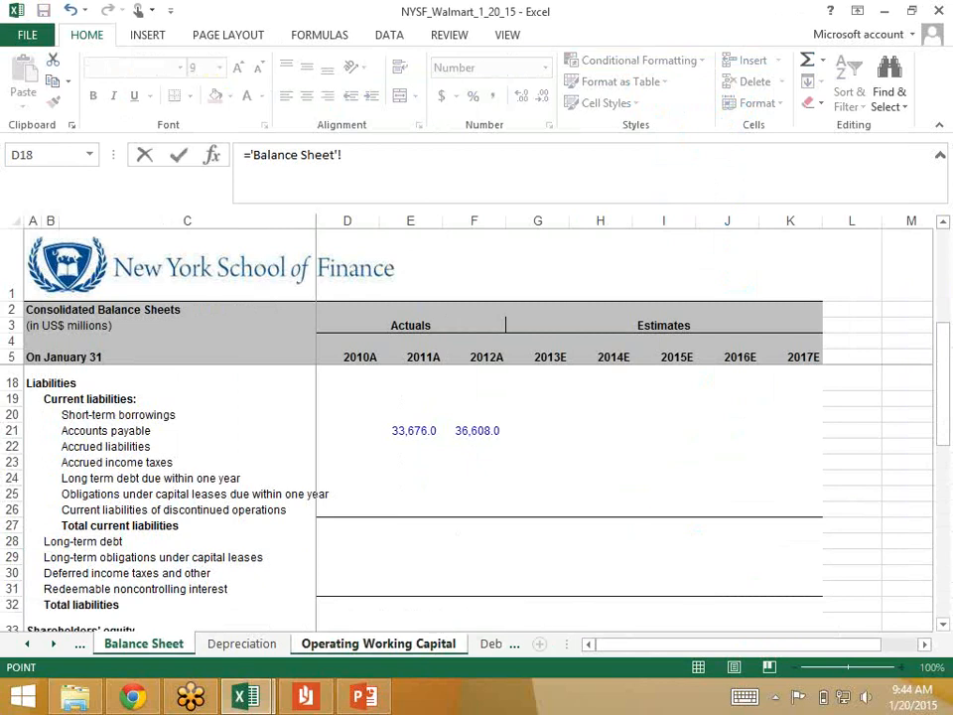
left_click(477, 431)
key("Return")
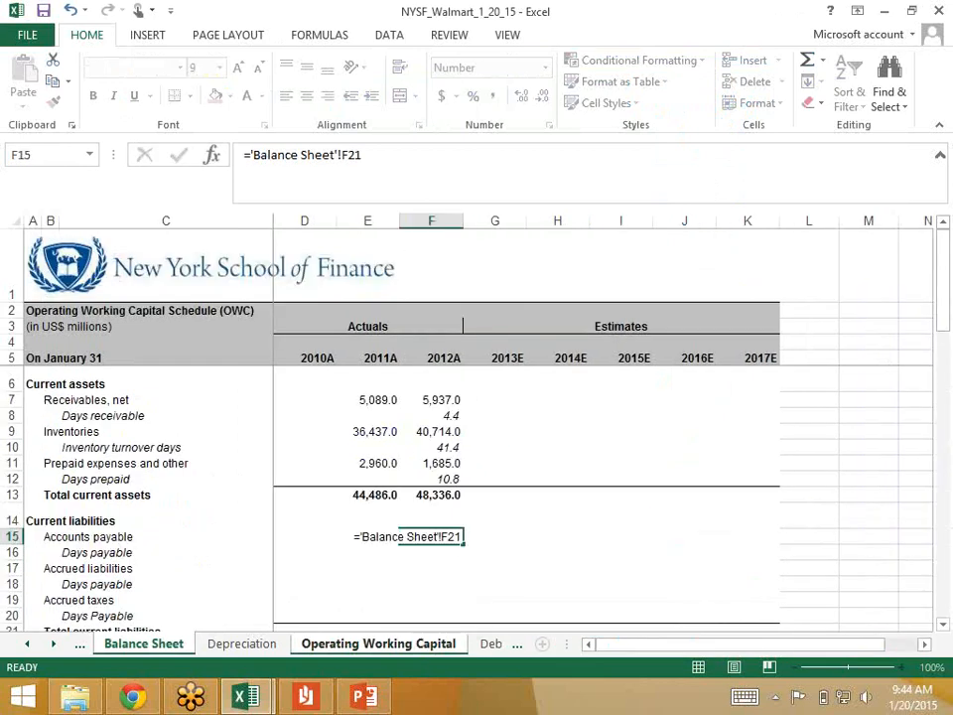
Step: Copy the 2012 Accounts payable link to the 2011 column in E15
key("Up")
key("ctrl+c")
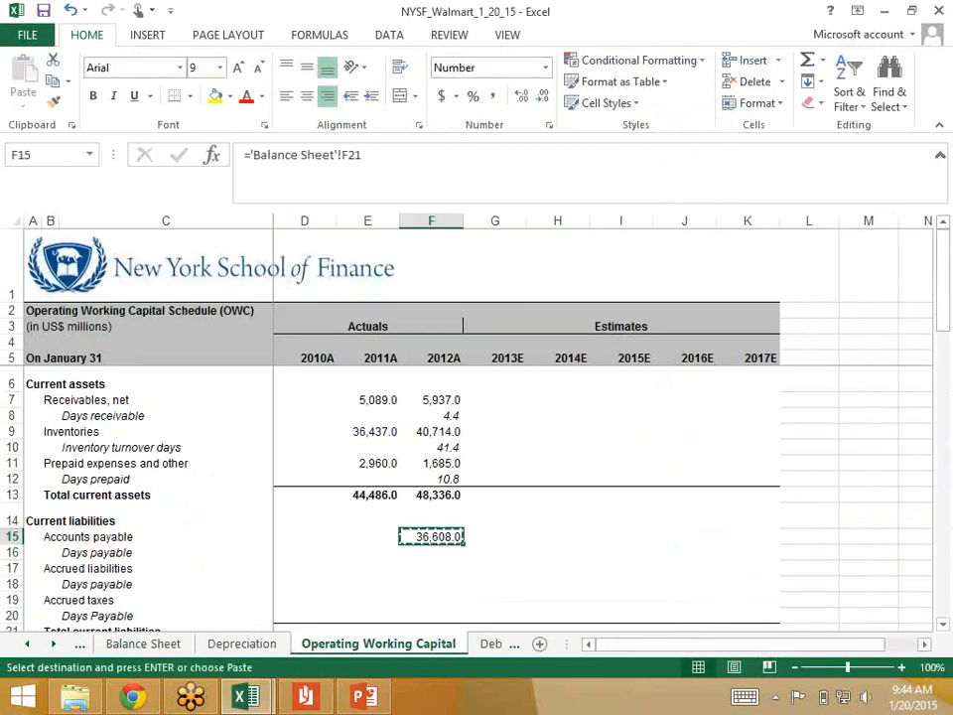
key("Left")
key("ctrl+v")
key("Down")
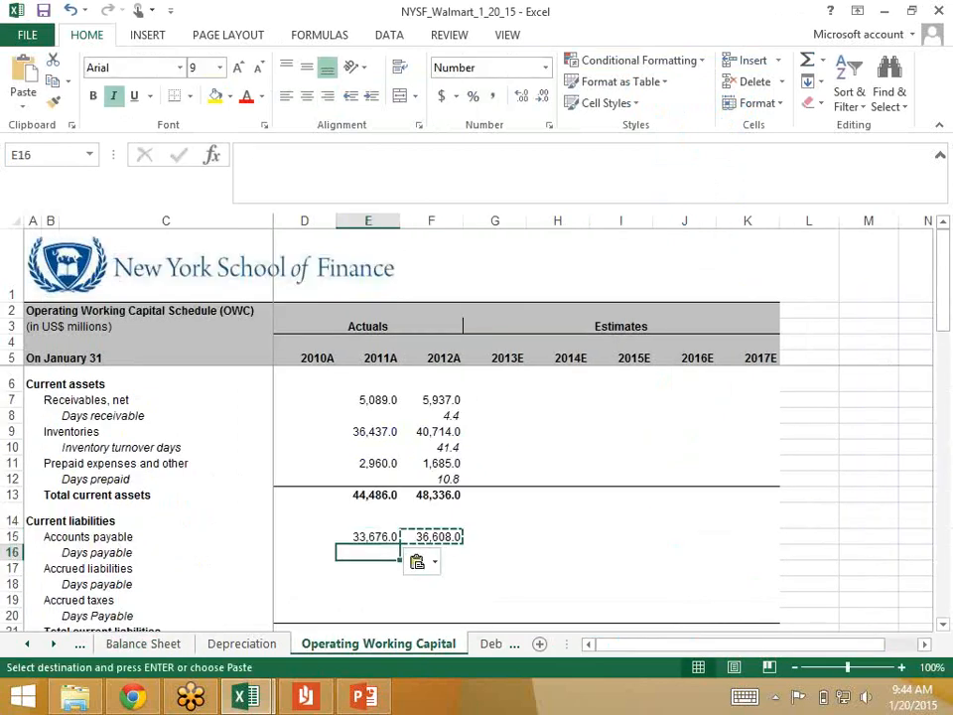
Step: Start the 2012 Days payable formula in F16 with the average of the two payable balances, =average(F15,E15)
key("Right")
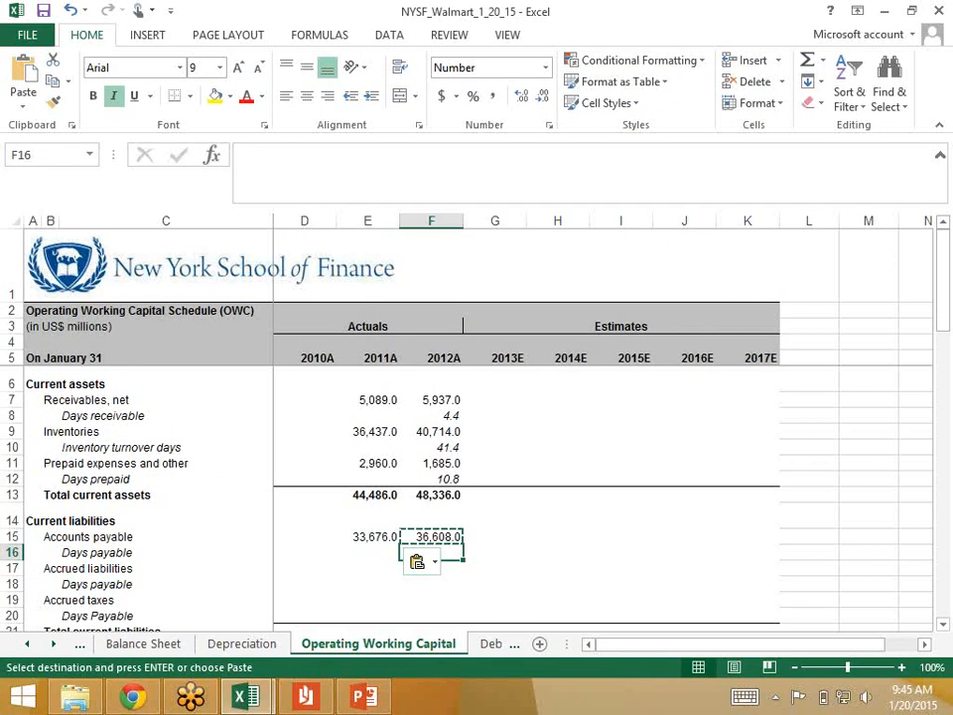
type("=ave")
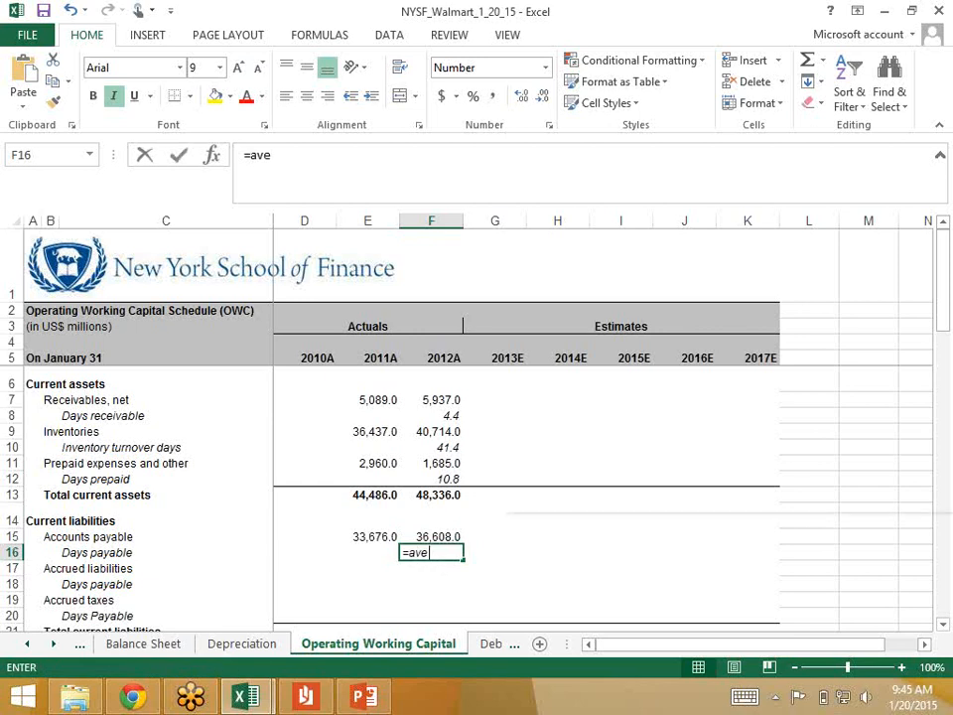
type("rage(")
key("Up")
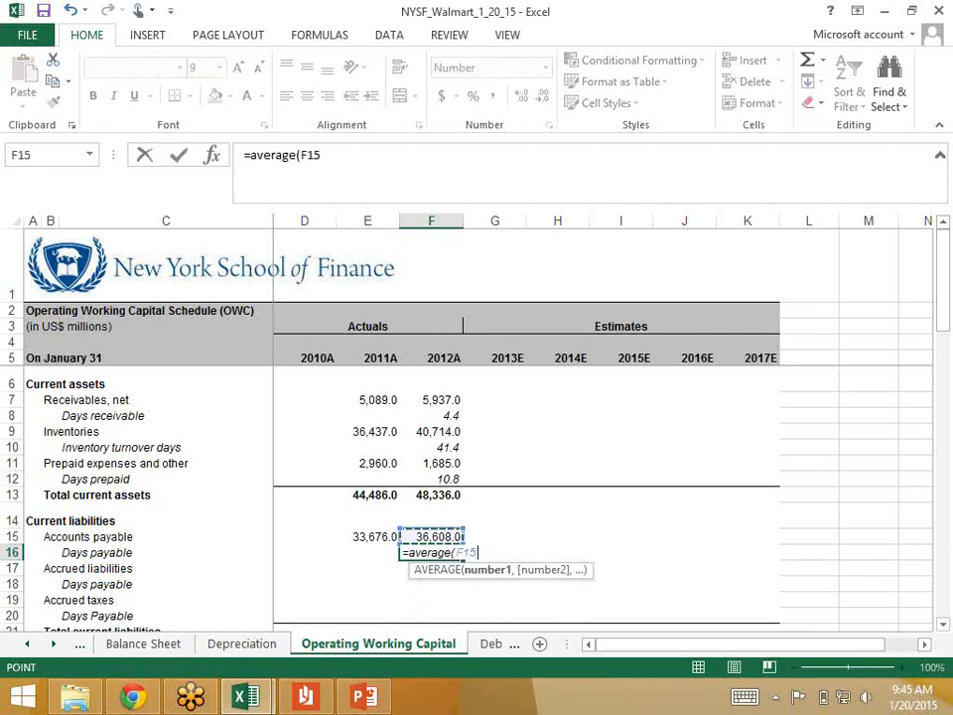
type(",")
key("Left")
key("Up")
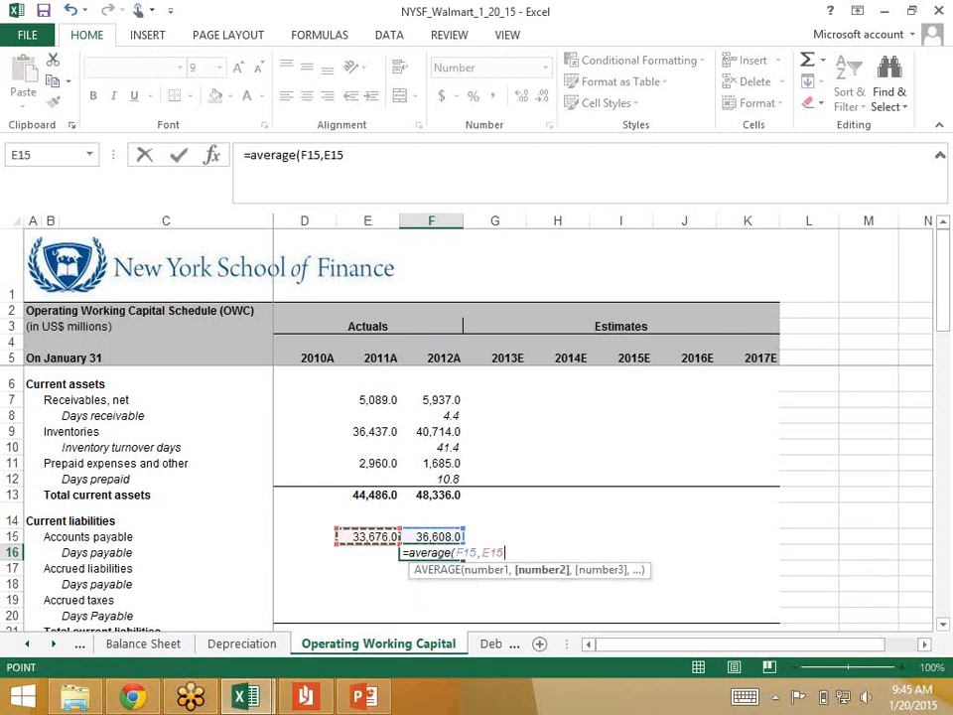
type(")")
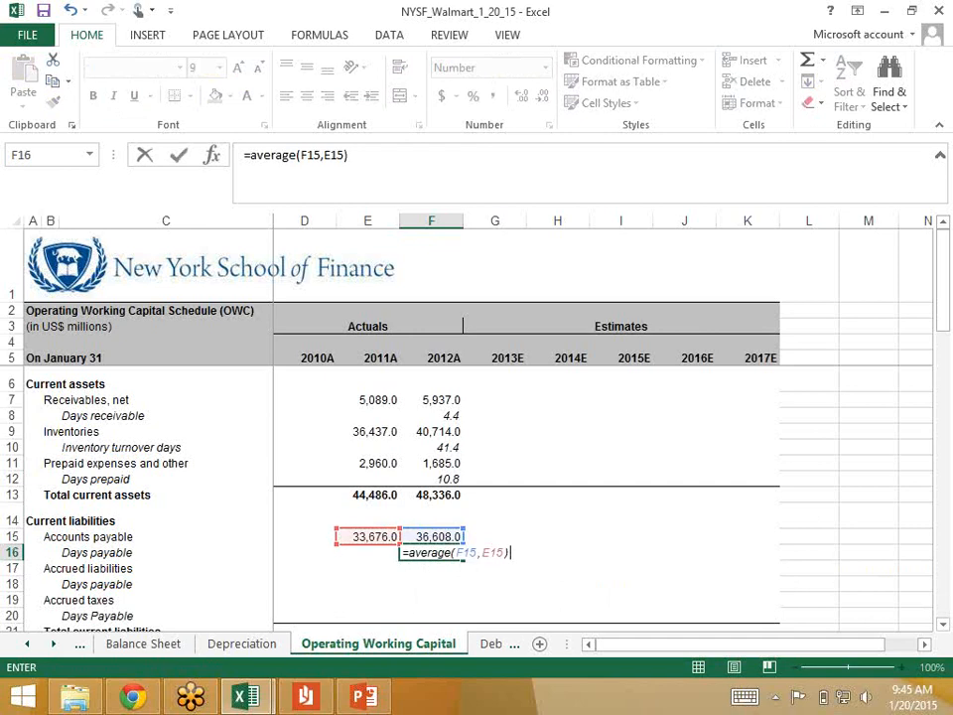
type("/")
Step: Complete the Days payable formula by dividing by cost of goods sold in 'Income Statement'!F14 and multiplying by 360, and review it
left_click(26, 645)
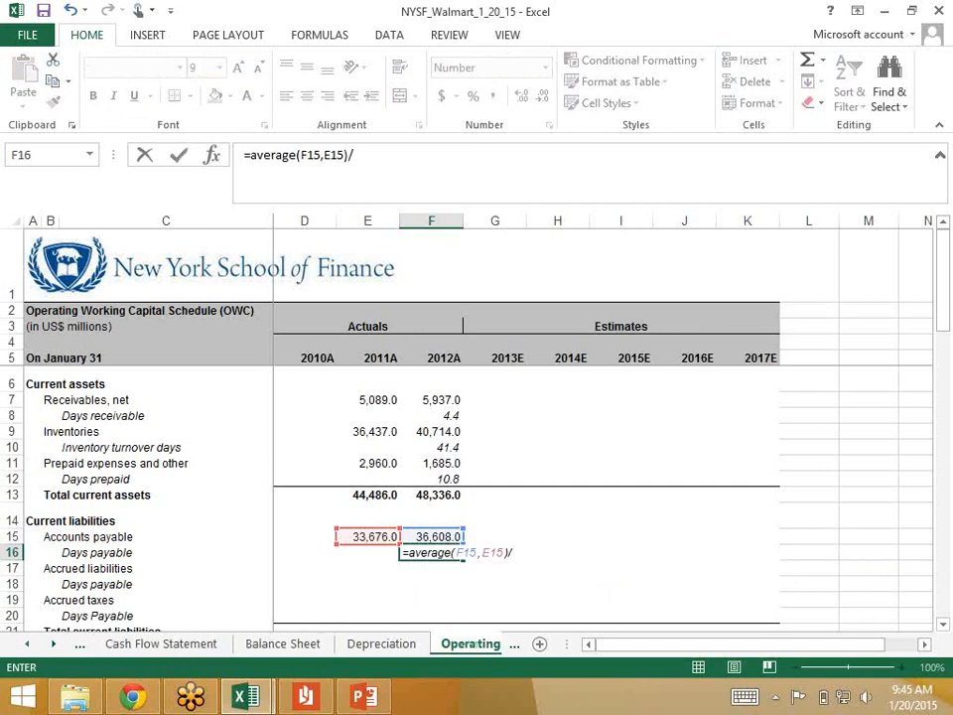
left_click(26, 645)
left_click(155, 645)
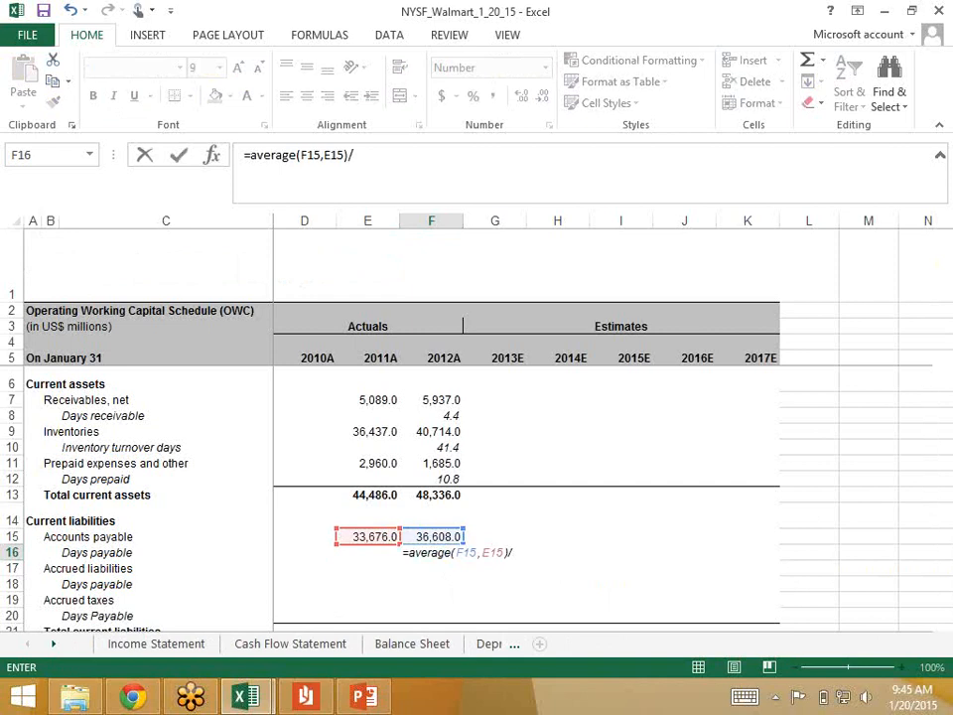
scroll(586, 497, "up", 3)
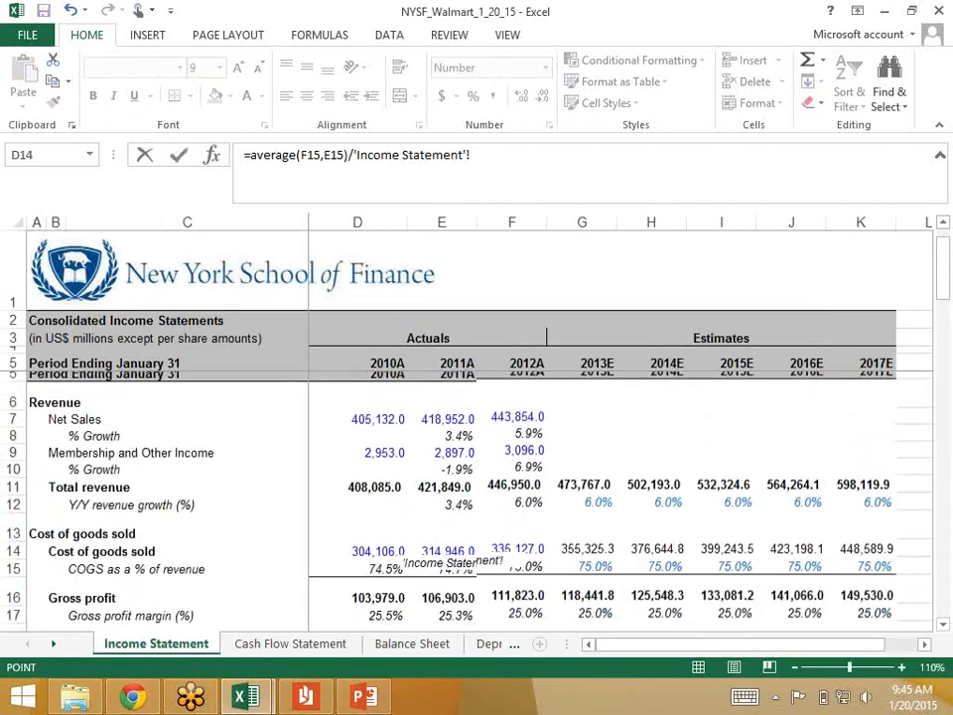
left_click(518, 541)
type("*")
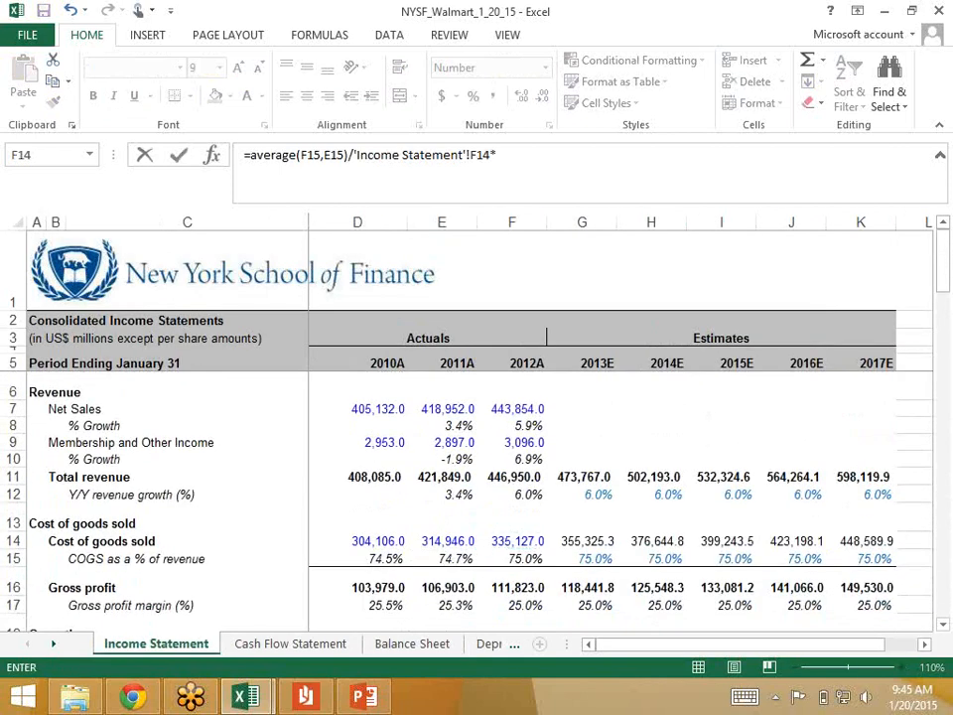
type("360")
key("Return")
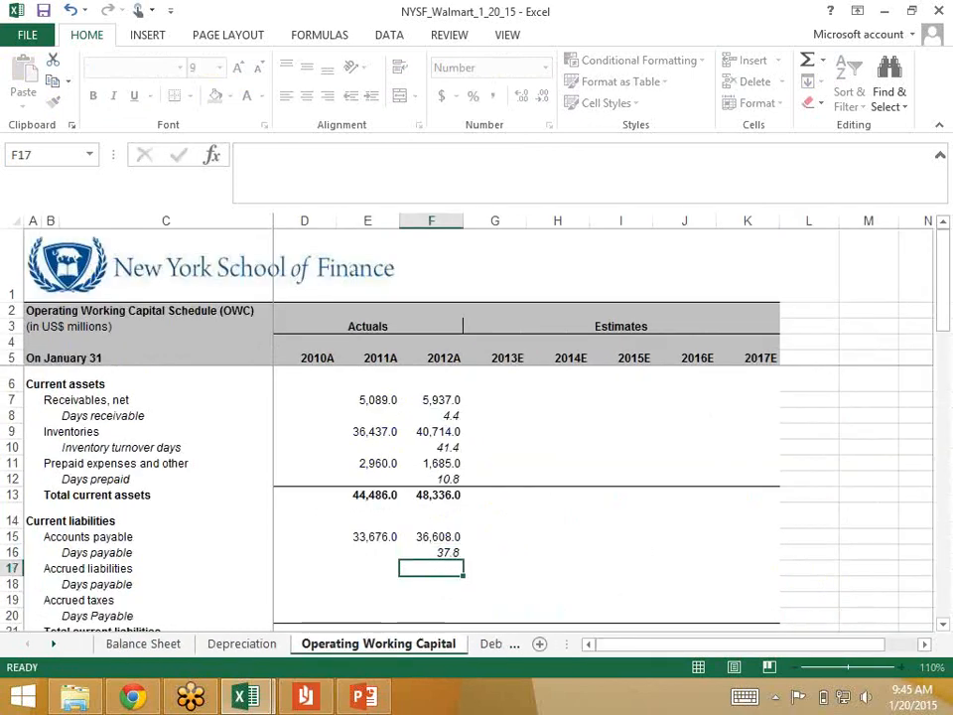
key("Up")
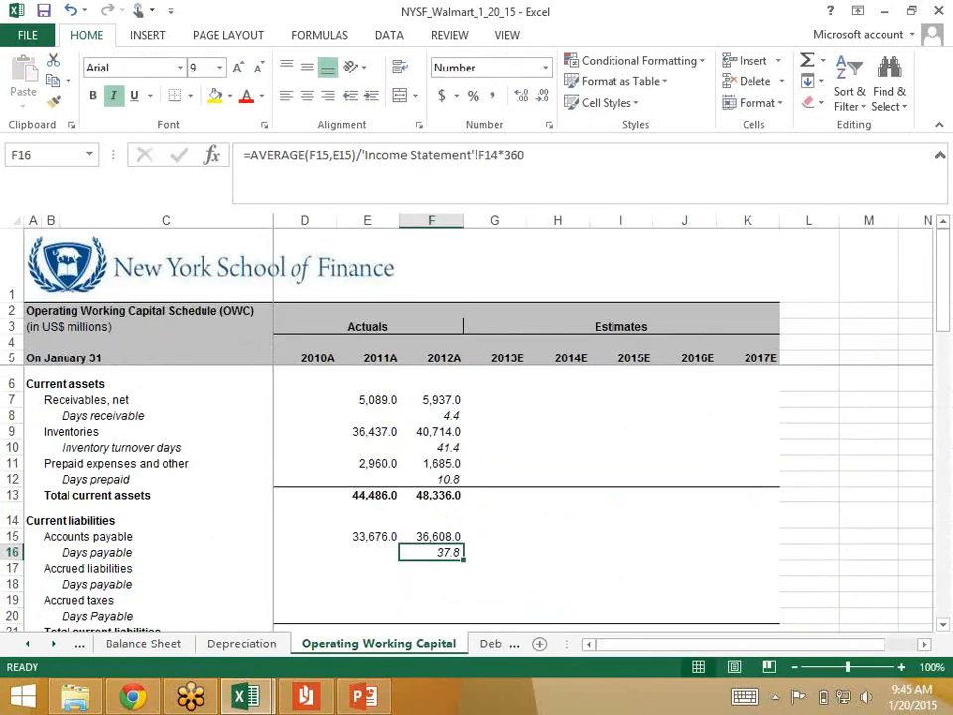
key("F2")
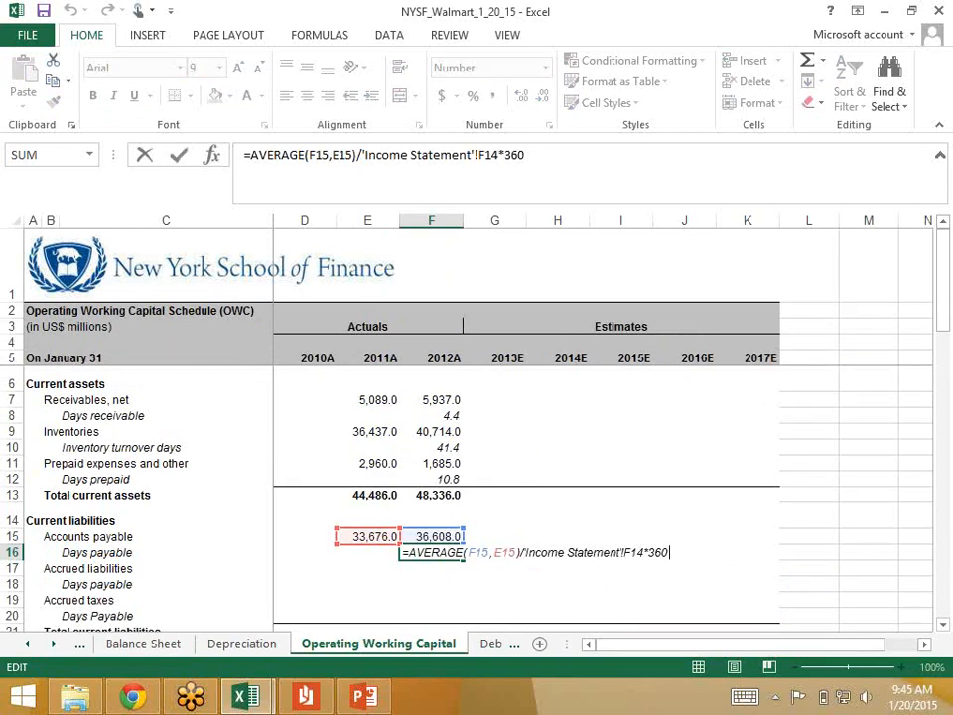
key("Return")
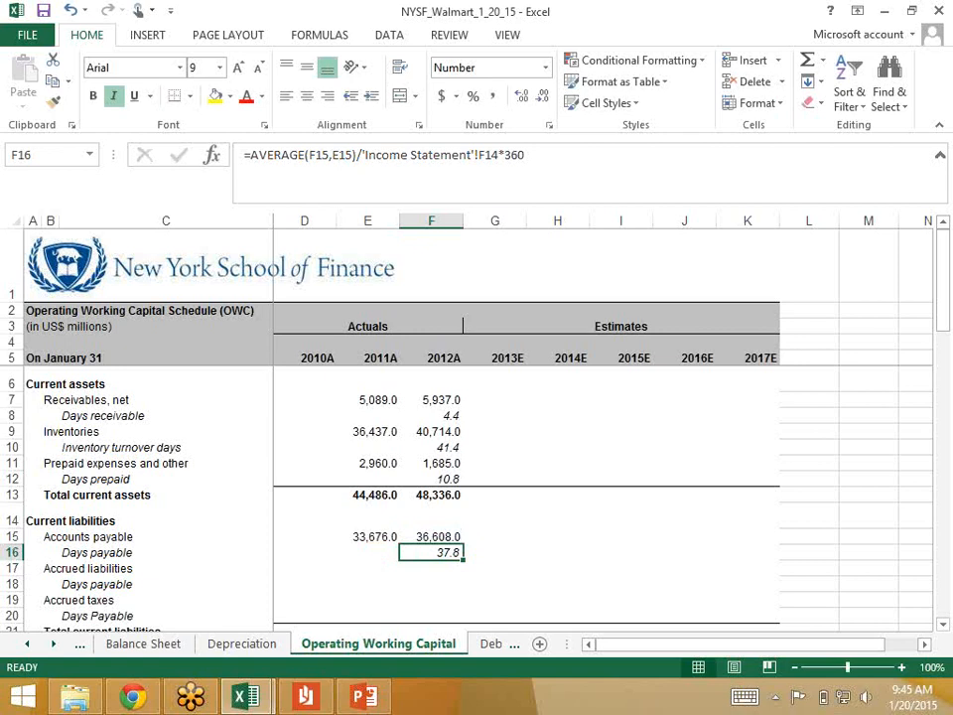
Step: Enter 18154 as 2012 accrued liabilities in F22 of the Balance Sheet sheet
key("Down")
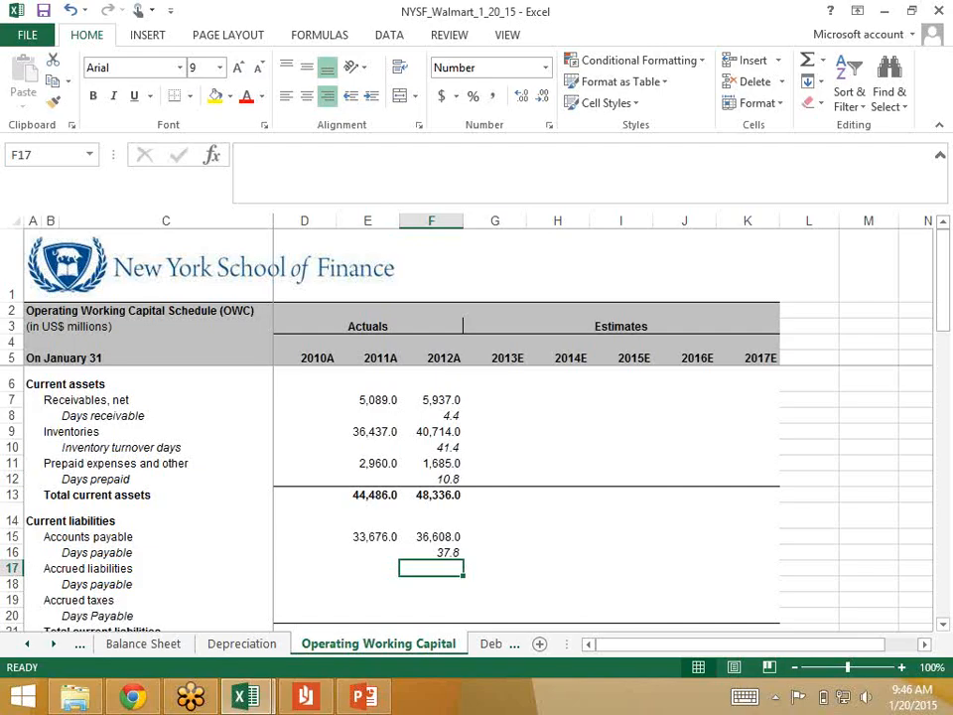
key("ctrl+Page_Up")
key("ctrl+Page_Up")
key("Down")
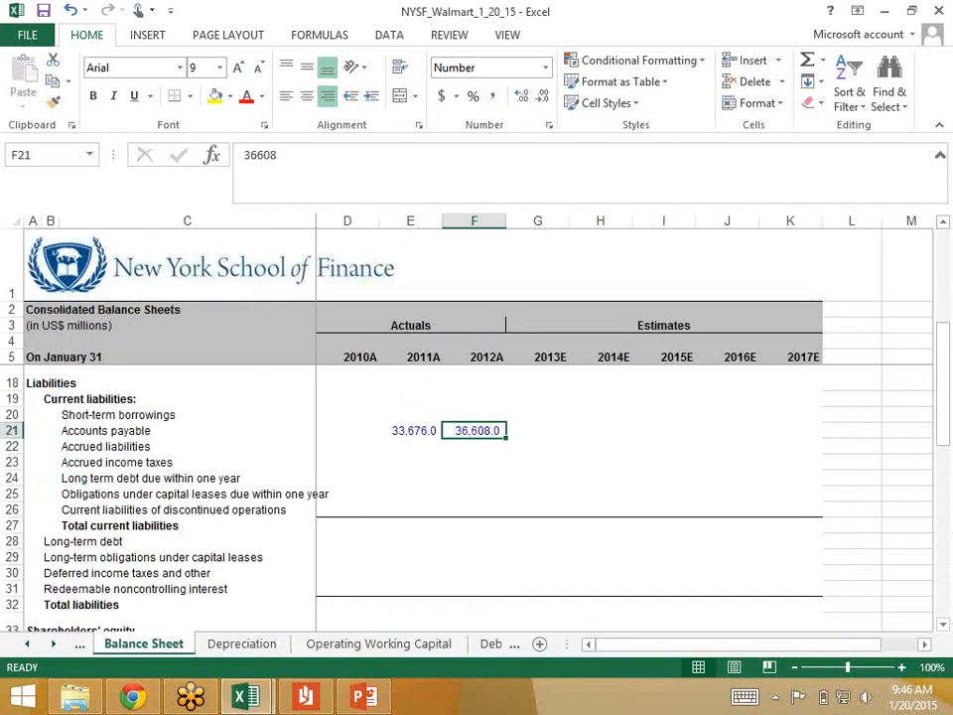
type("1")
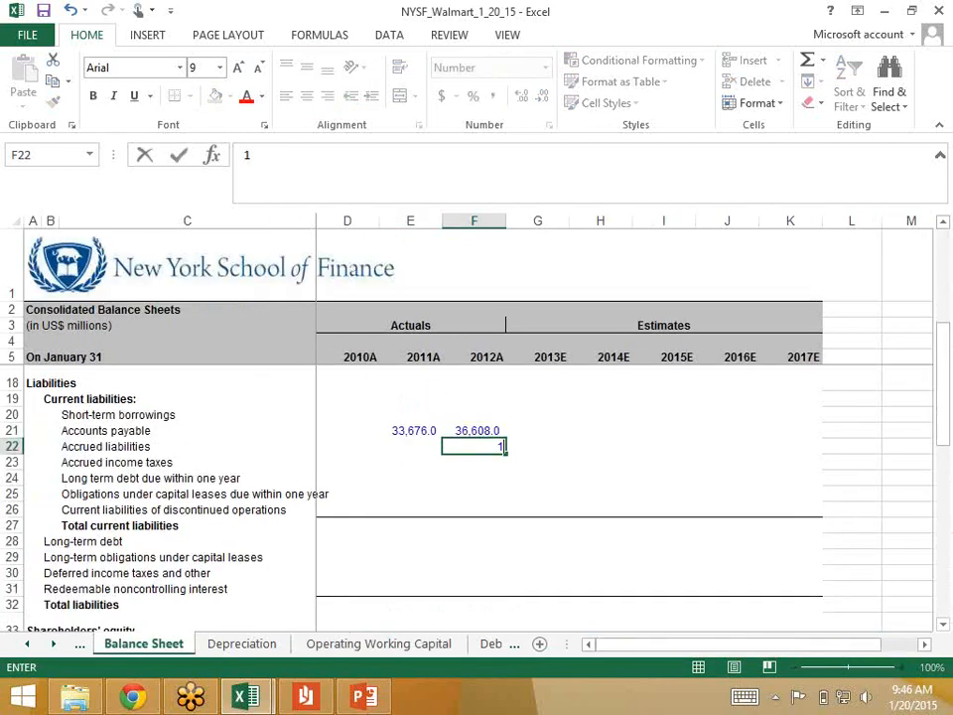
type("8,154")
key("ctrl+Return")
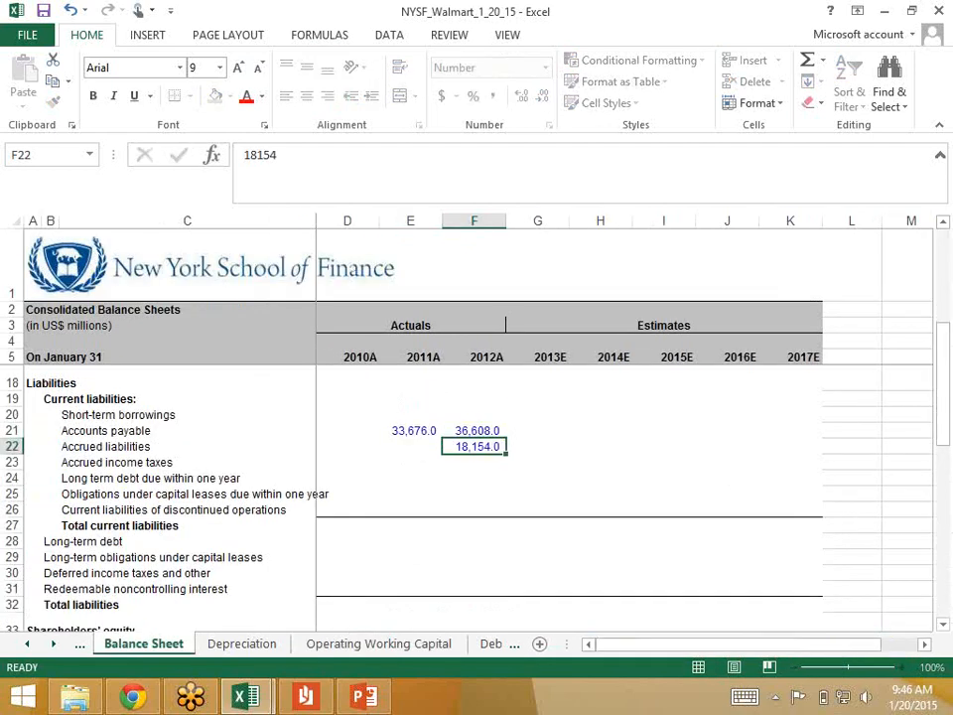
Step: Enter 18701 as 2011 accrued liabilities in E22
key("Left")
type("18701")
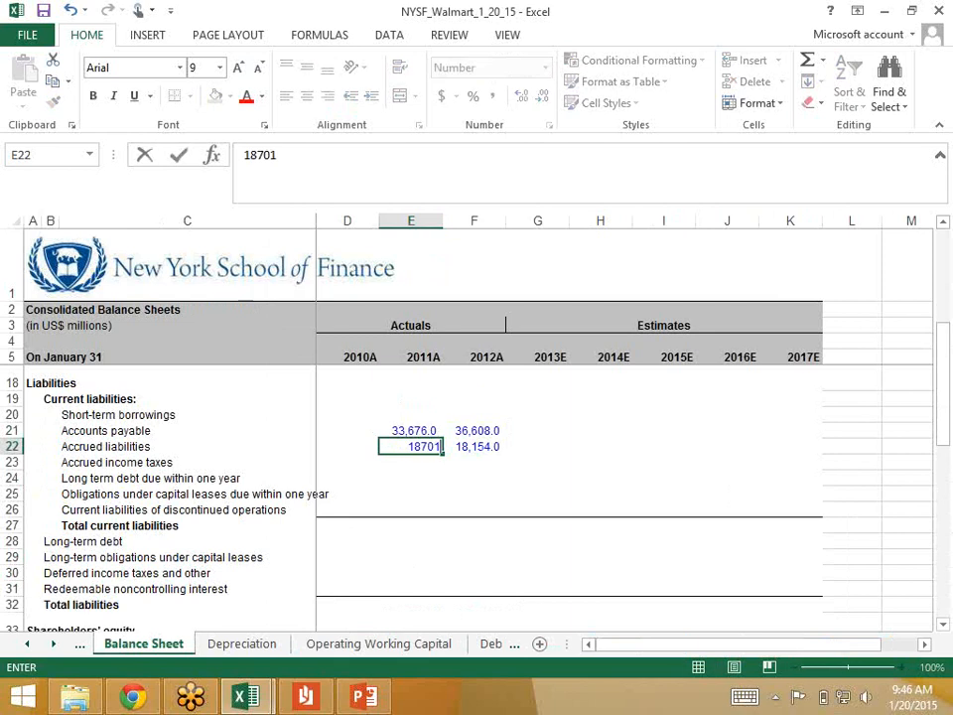
key("ctrl+Return")
key("Down")
key("Up")
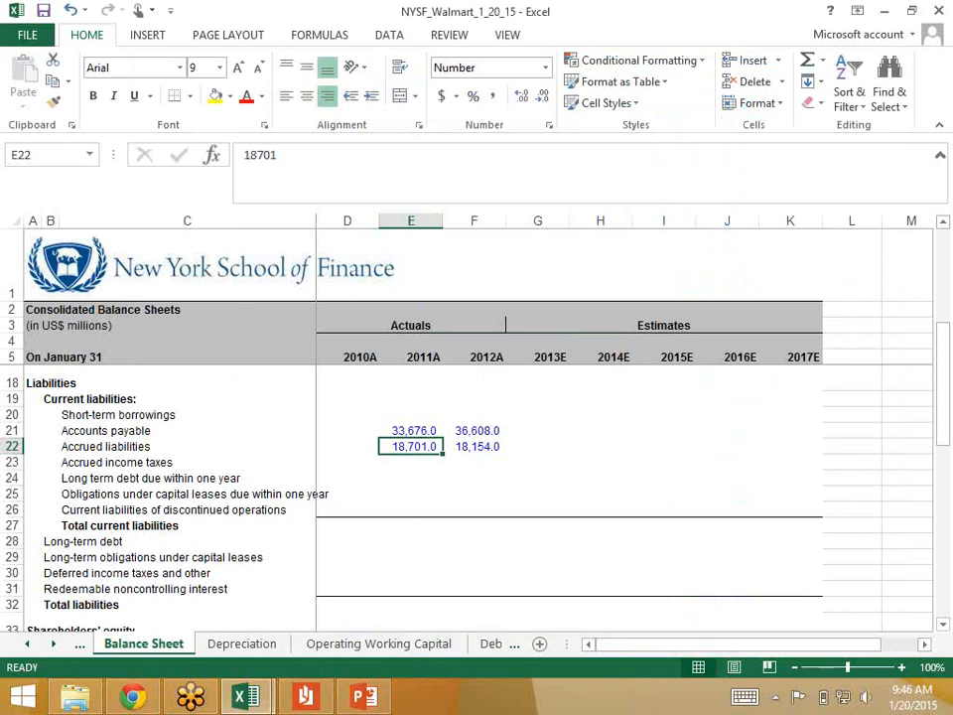
Step: Link 2012 Accrued liabilities in F17 of the Operating Working Capital sheet to 'Balance Sheet'!F22
key("ctrl+Page_Down")
key("ctrl+Page_Down")
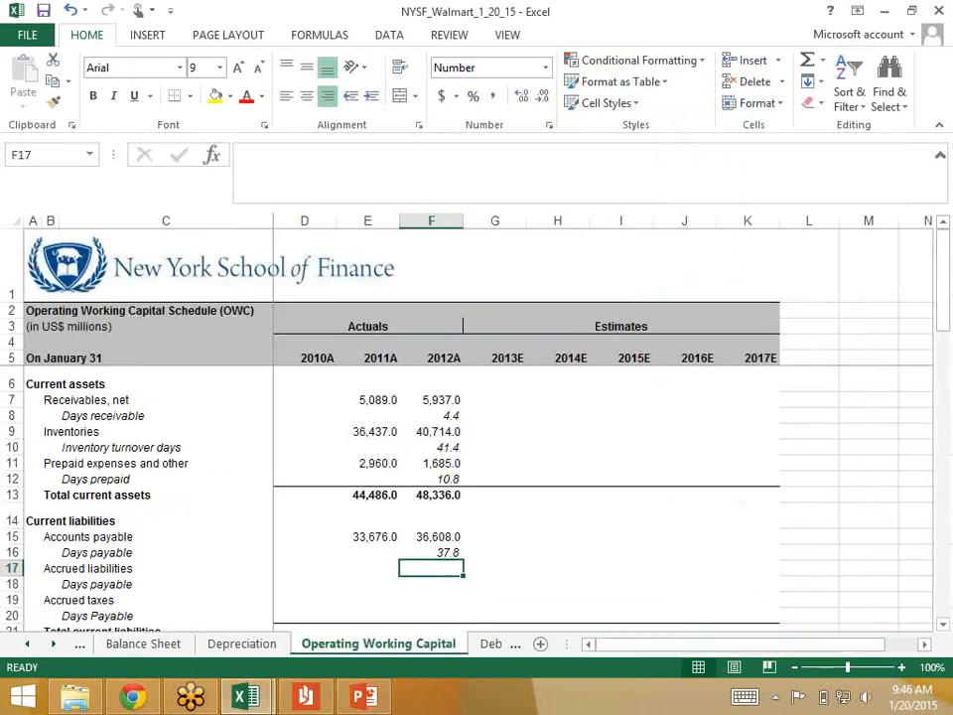
type("=")
key("ctrl+Page_Up")
key("ctrl+Page_Up")
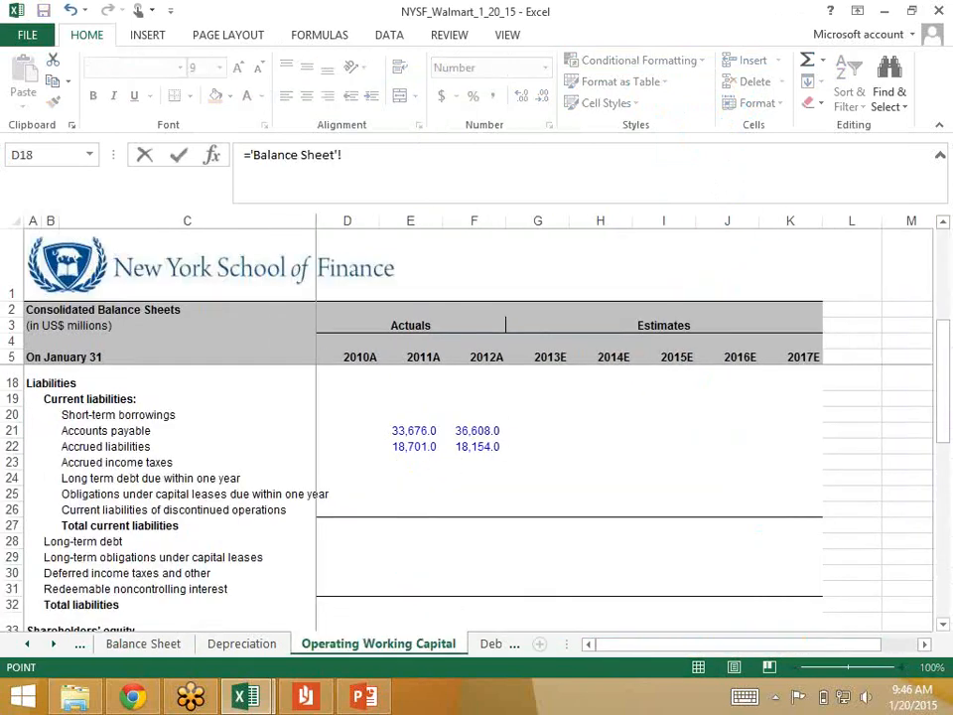
left_click(473, 447)
key("Return")
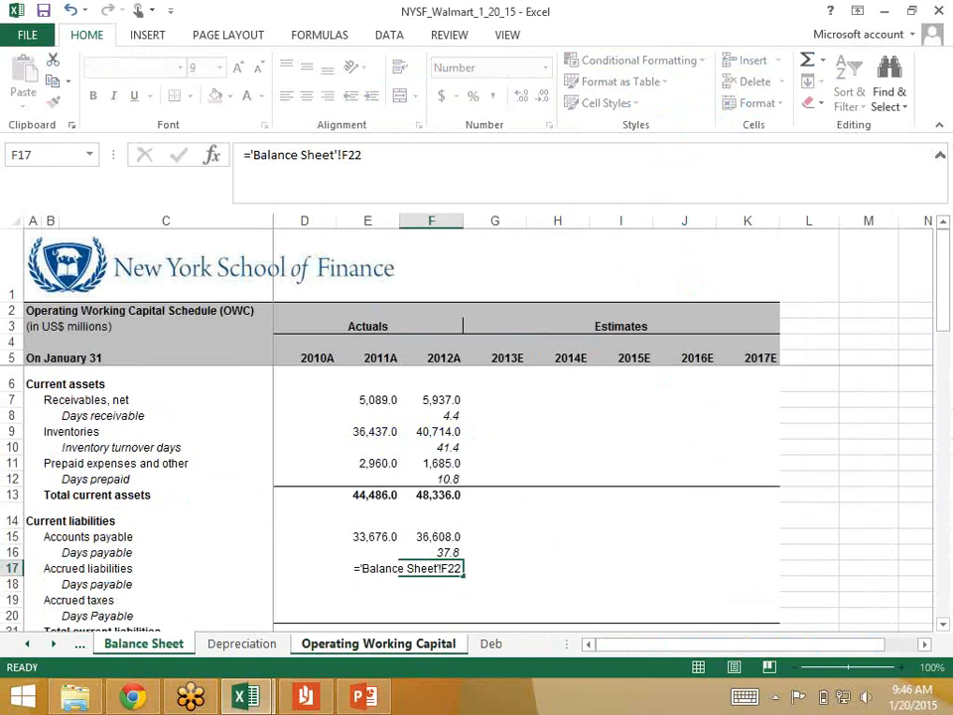
key("Up")
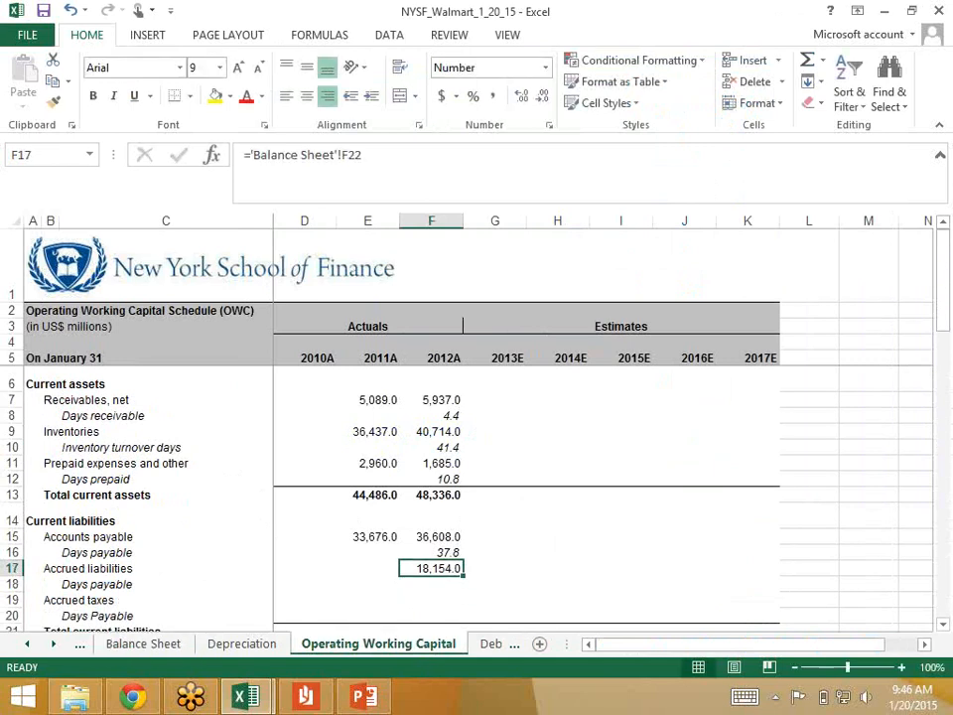
Step: Copy the 2012 Accrued liabilities link in F17 to the 2011 cell E17
key("ctrl+c")
key("Left")
key("ctrl+v")
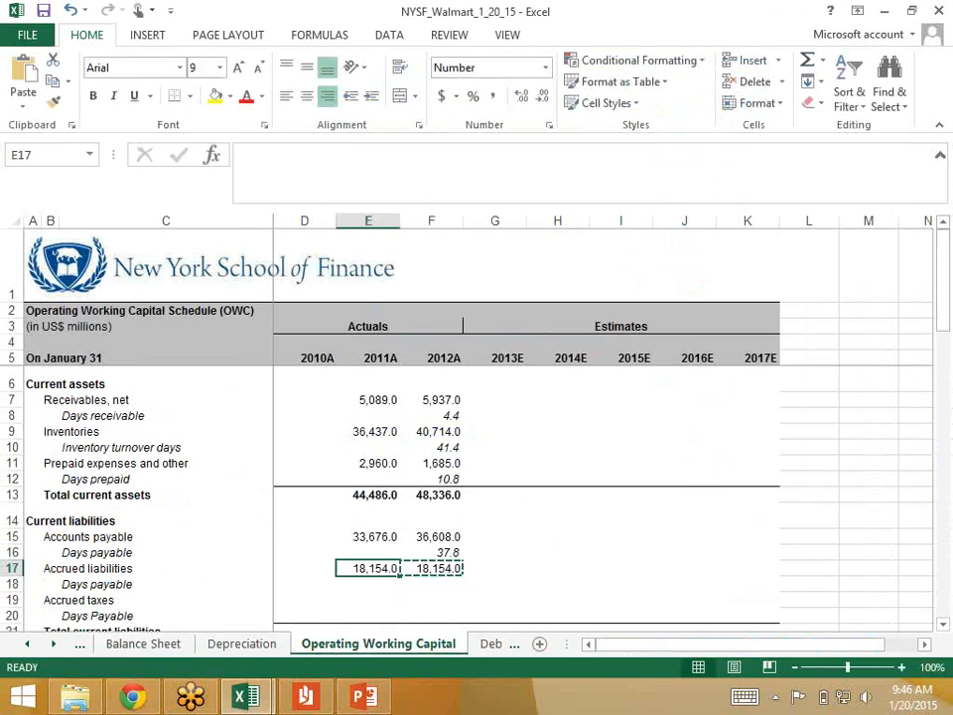
Step: Start the 2012 Days payable formula for Accrued liabilities in F18 with the average of F17 and E17
key("Right")
key("Down")
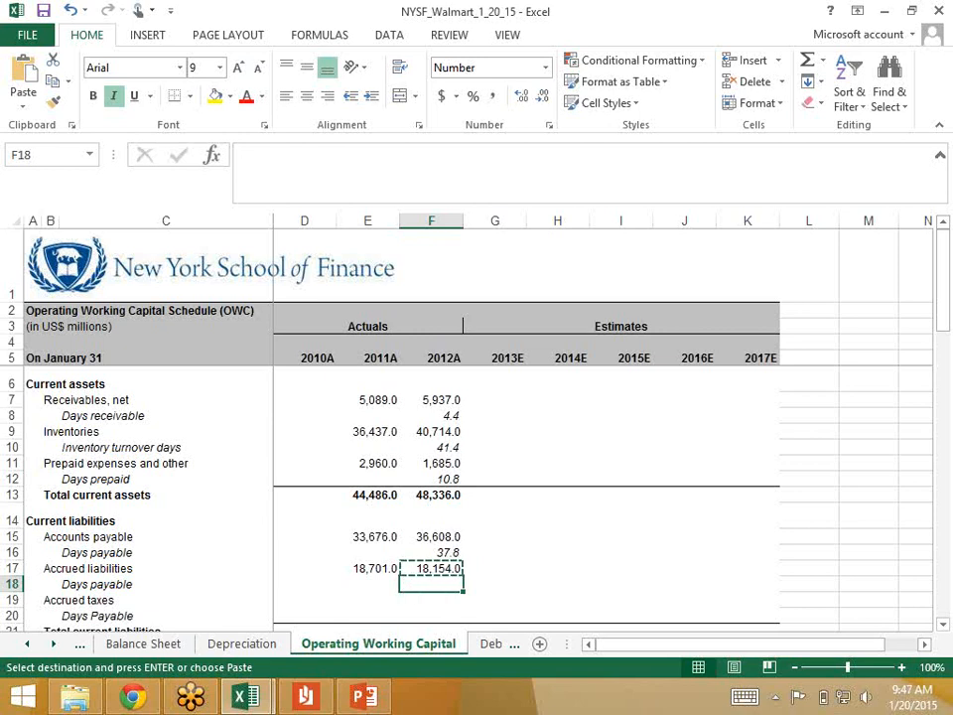
type("=ave")
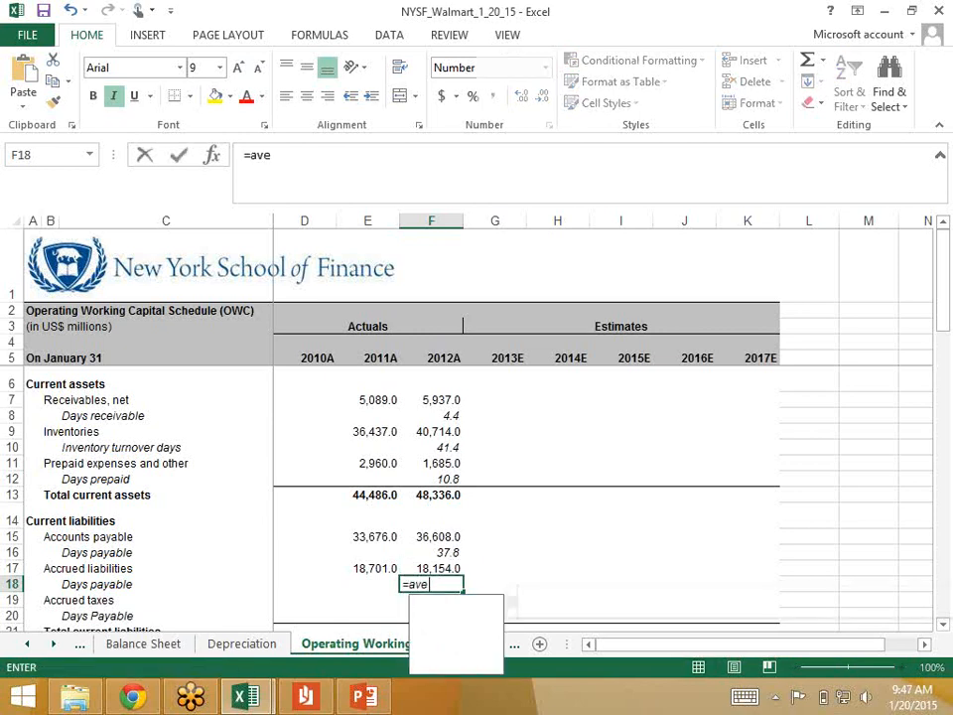
type("rage(")
key("Up")
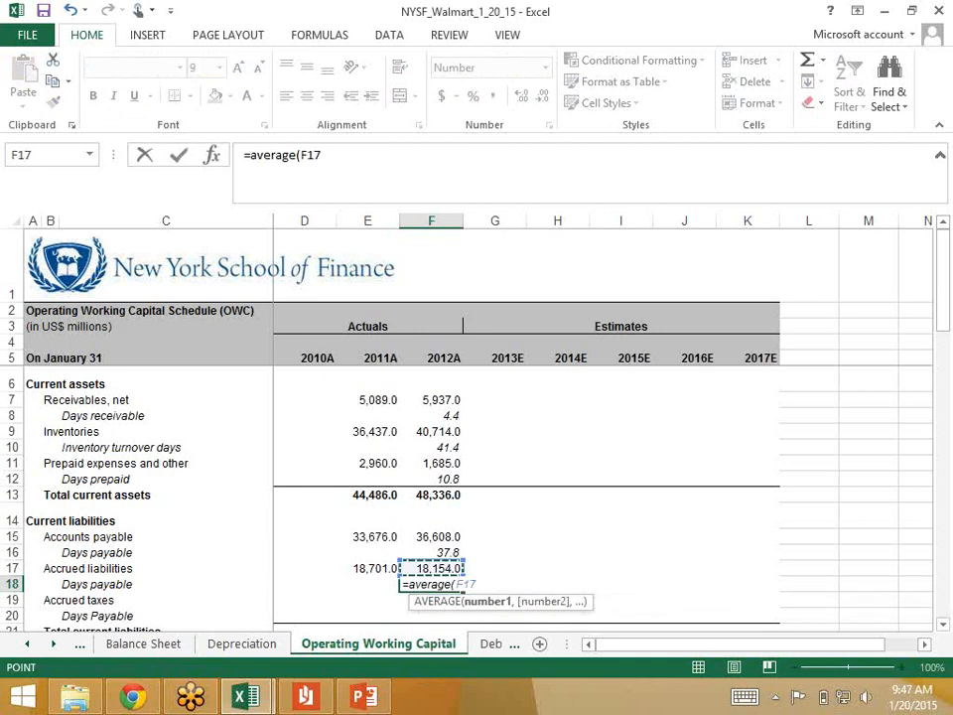
type(",")
key("Left")
key("Up")
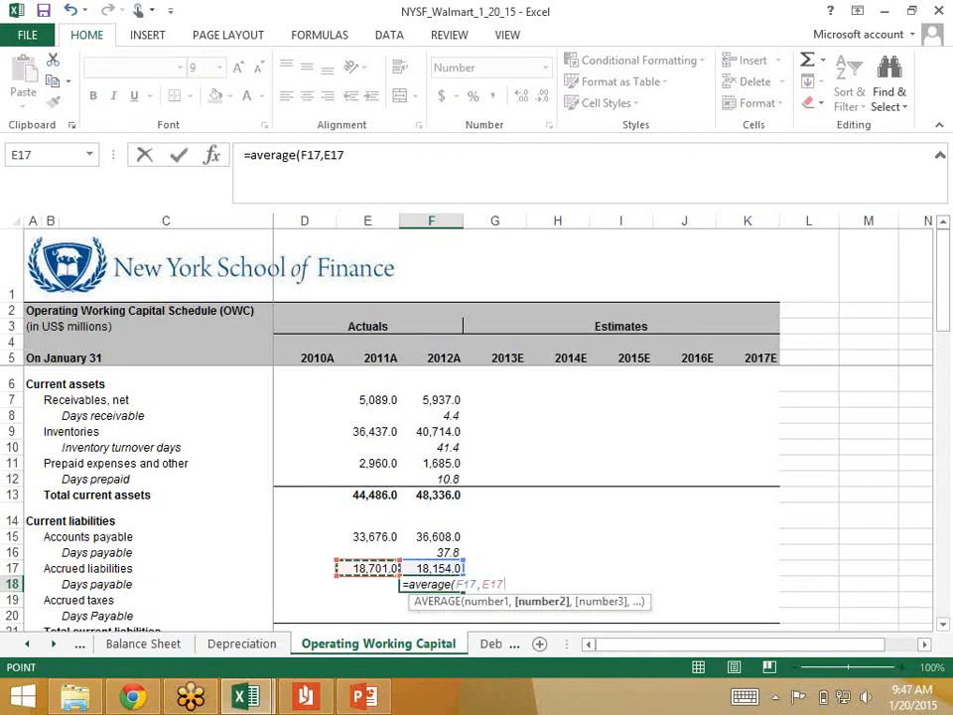
type(")")
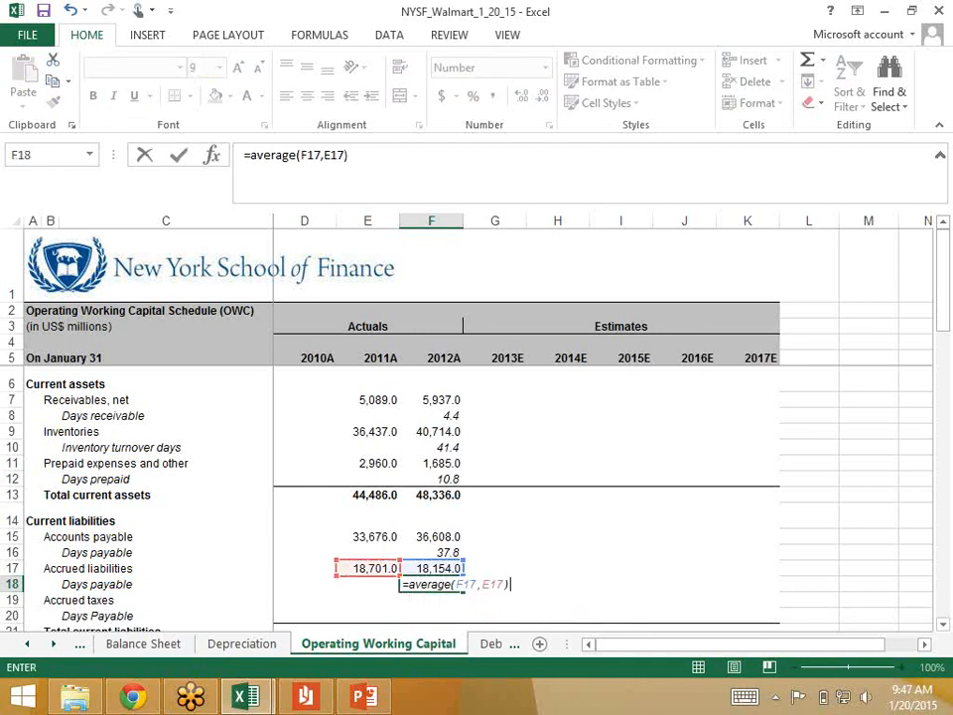
type("/")
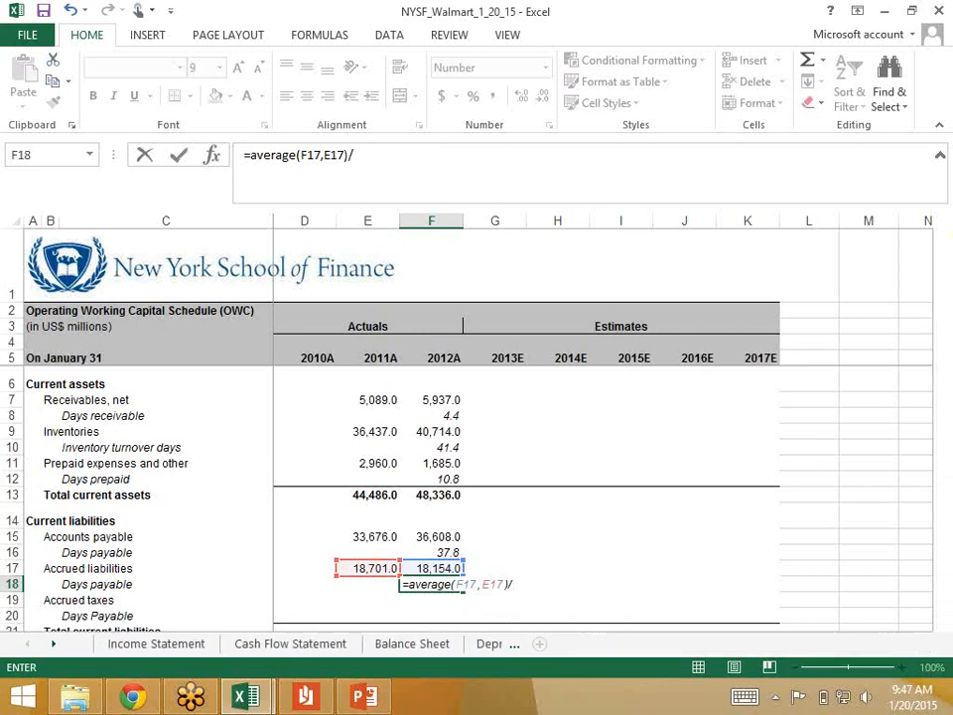
Step: Complete the F18 formula by dividing by SG&A in 'Income Statement'!F19 and multiplying by 360, and review it
left_click(156, 644)
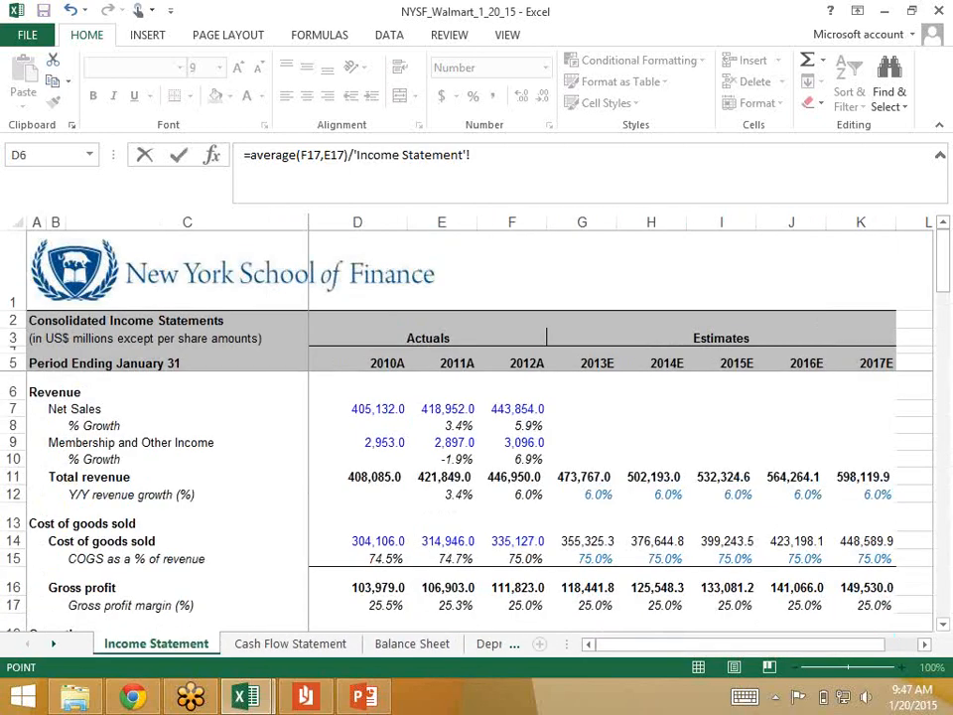
scroll(512, 474, "down", 3)
left_click(512, 475)
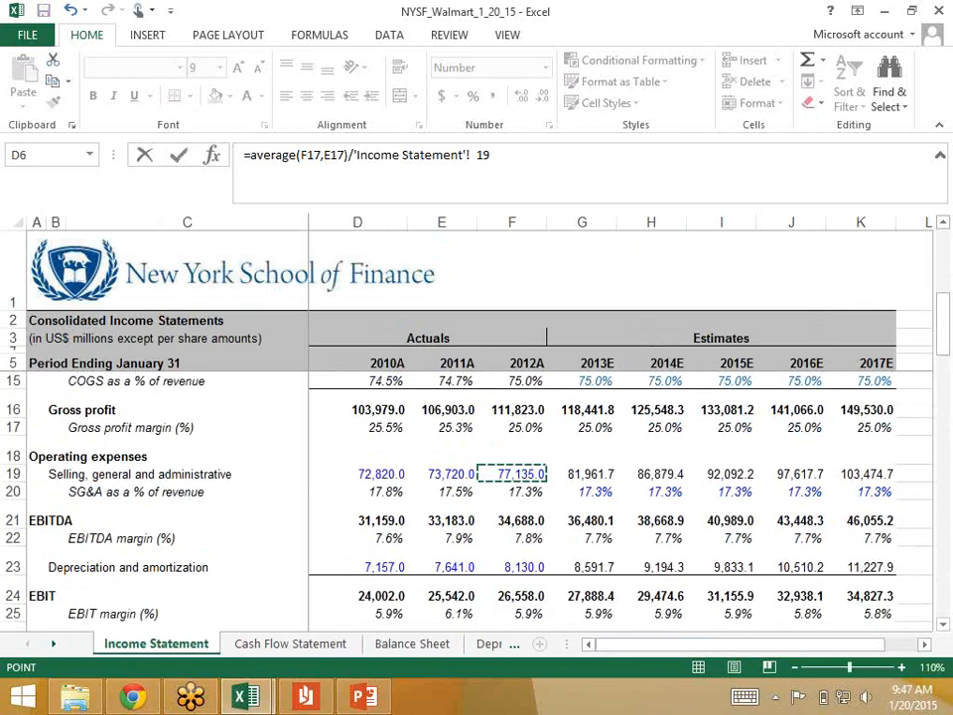
type("*360")
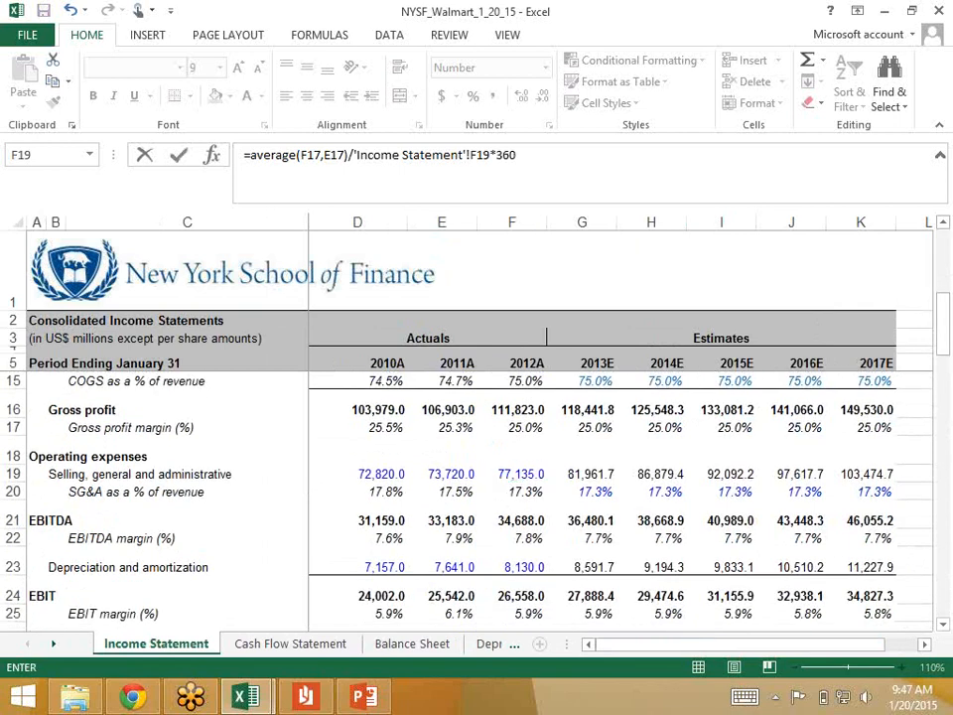
key("Return")
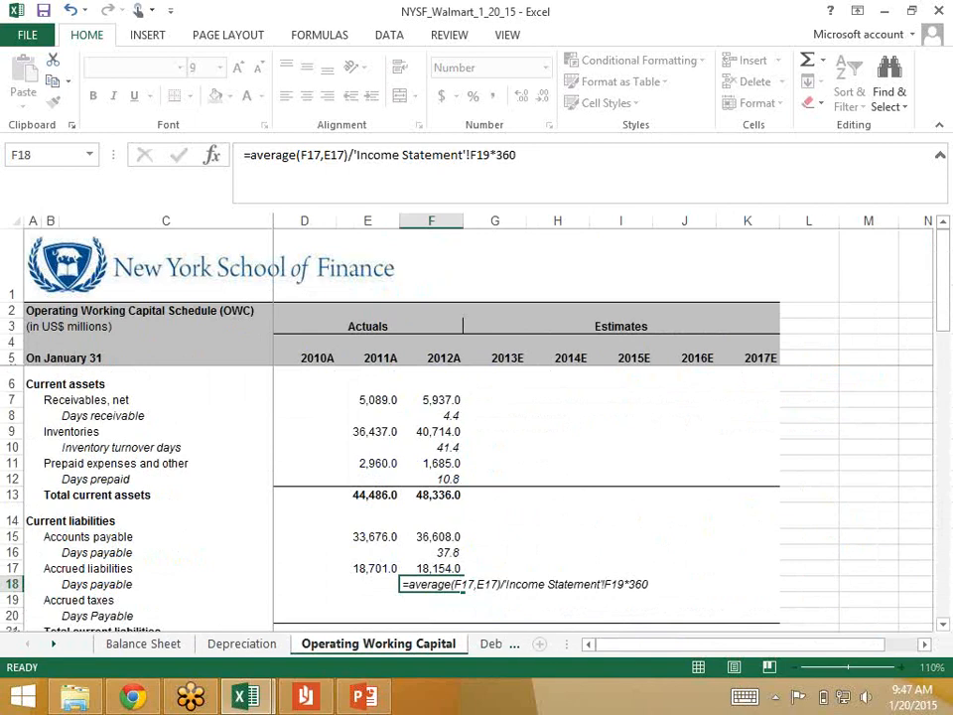
key("Up")
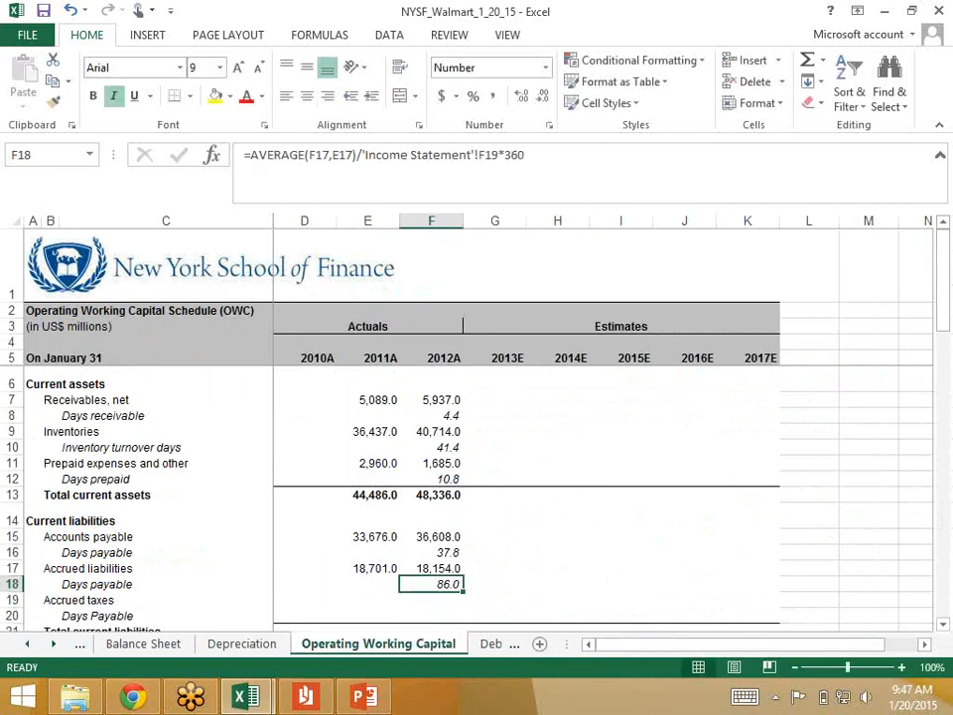
key("Down")
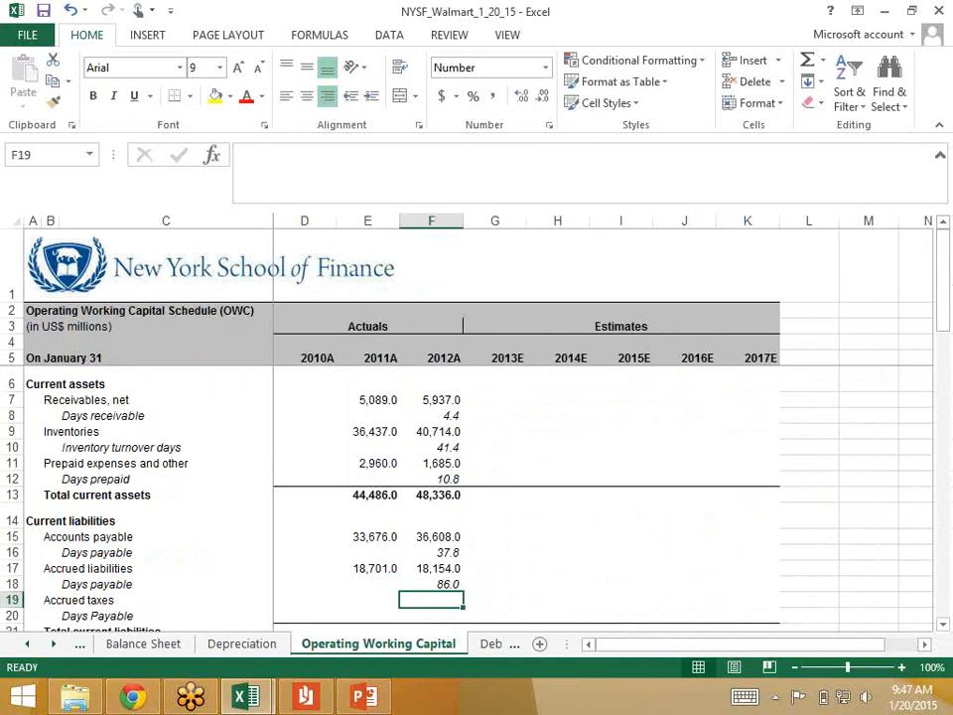
key("Up")
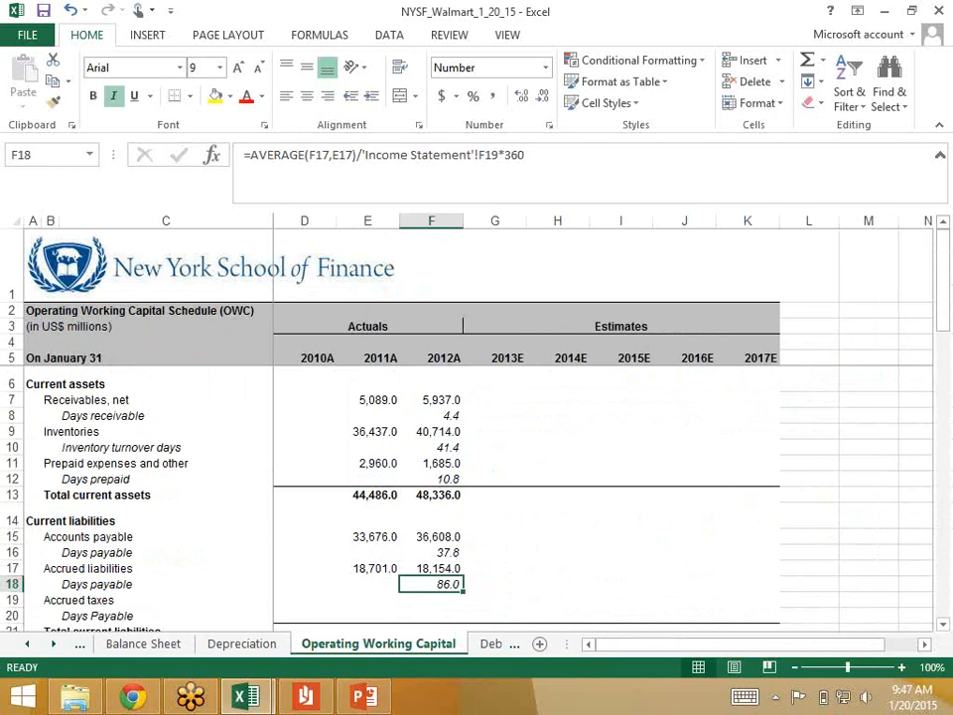
key("Down")
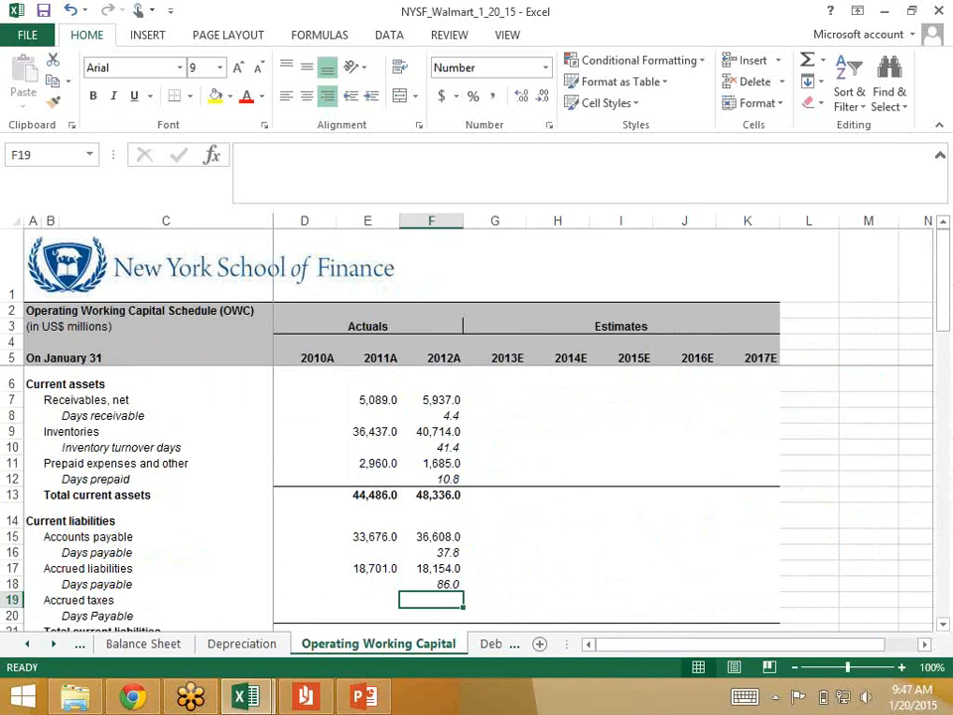
Step: Select F23 for 2012 accrued income taxes on the Balance Sheet sheet and look up the figure in WalMart_AR.pdf
key("ctrl+Page_Up")
key("ctrl+Page_Up")
key("Down")
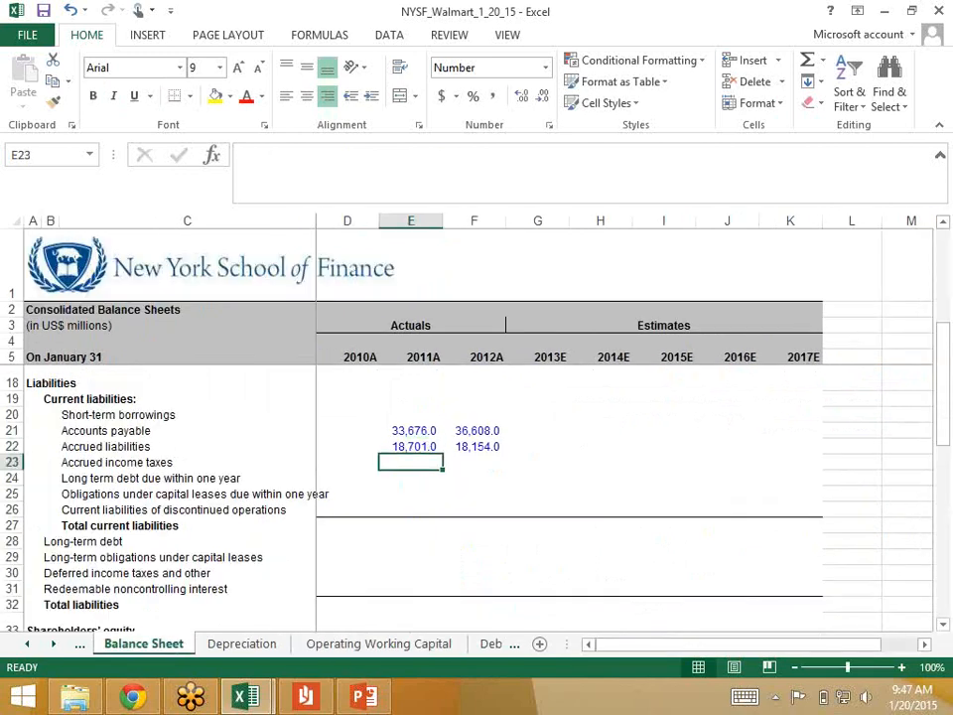
key("Right")
key("alt+Tab")
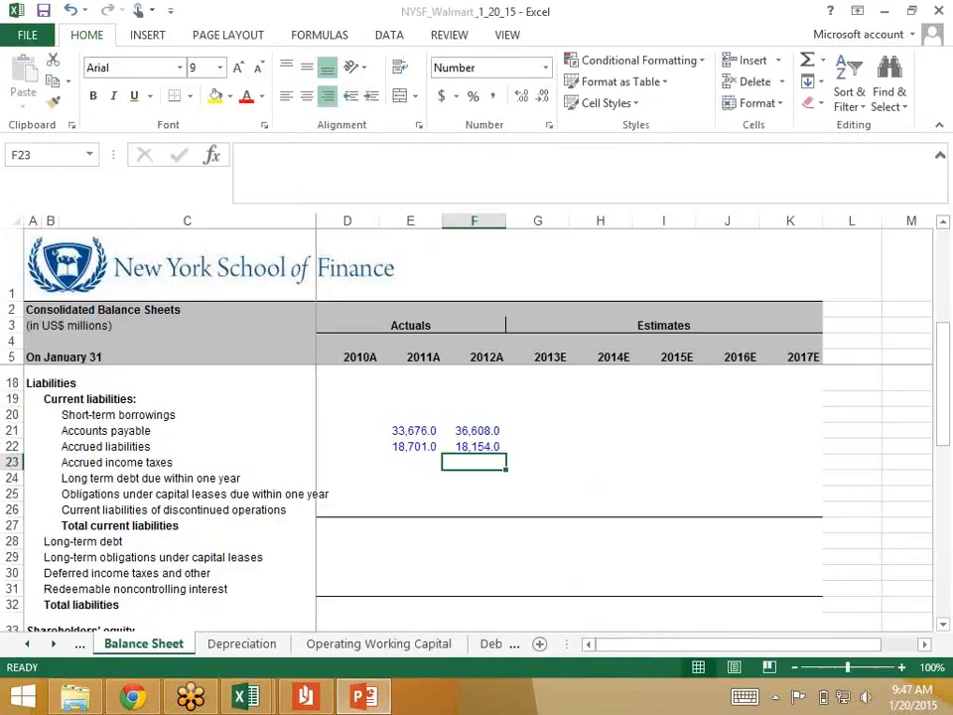
key("alt+Tab")
key("alt+Tab")
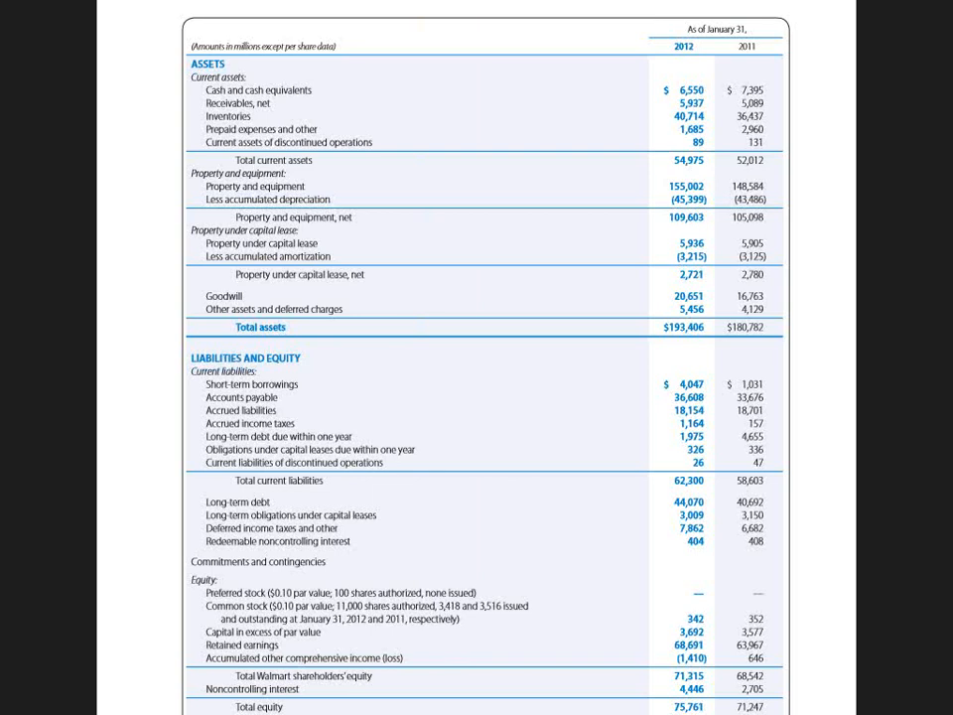
Step: Return to the NYSF_Walmart_1_20_15 workbook in Excel and enter 1164 as 2012 accrued income taxes in F23
key("alt+Tab")
key("alt+Tab")
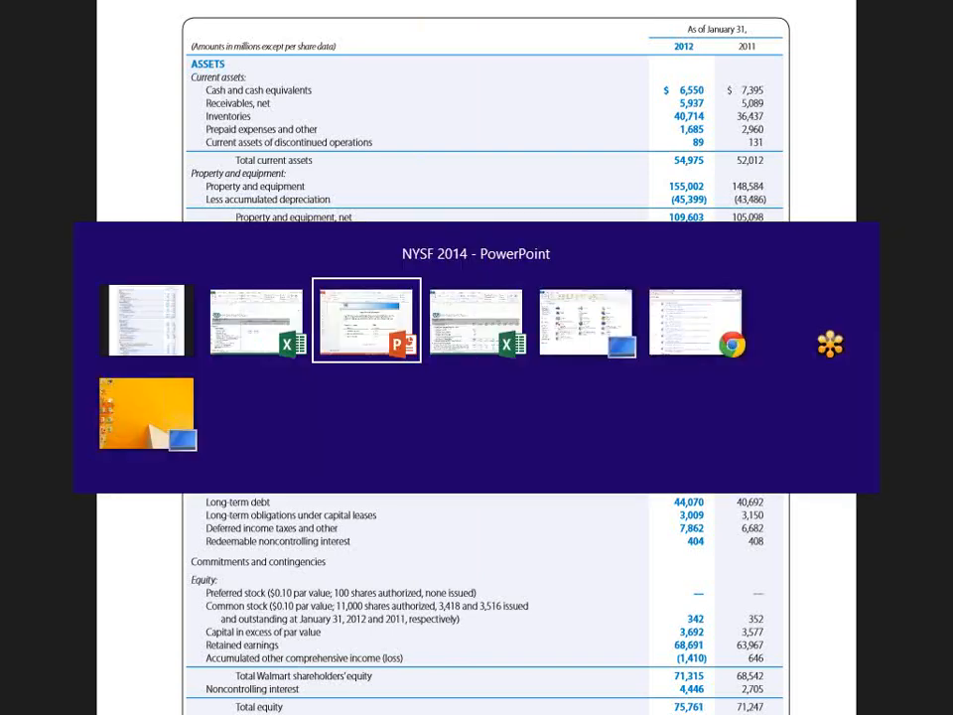
key("alt+Tab")
key("alt+Tab")
key("alt+Tab")
key("alt+Tab")
key("alt+Tab")
key("alt+Tab")
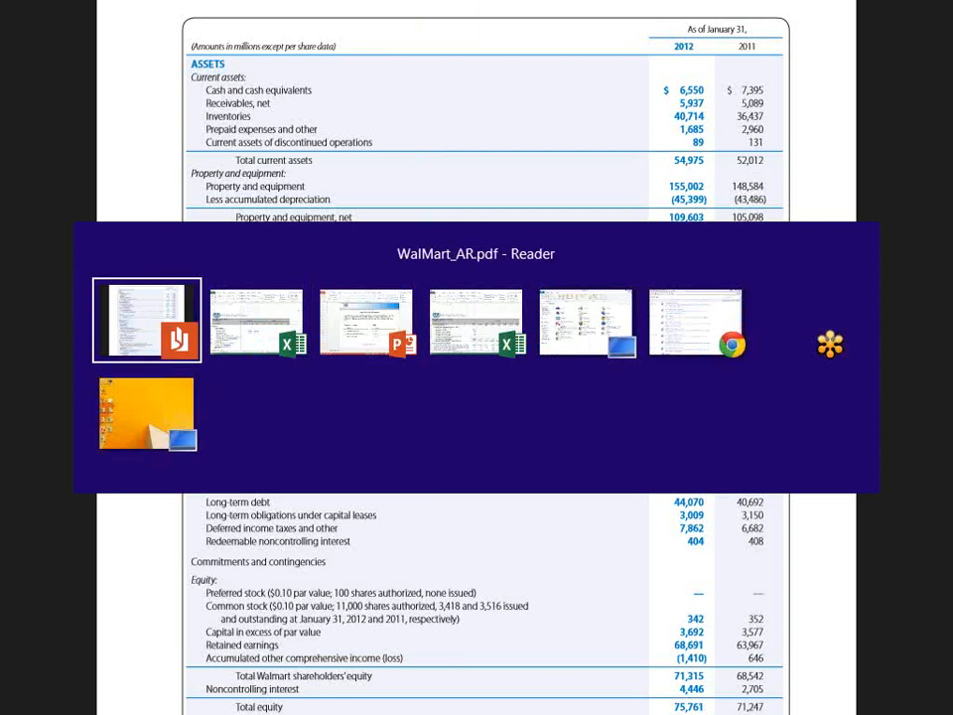
key("alt+Tab")
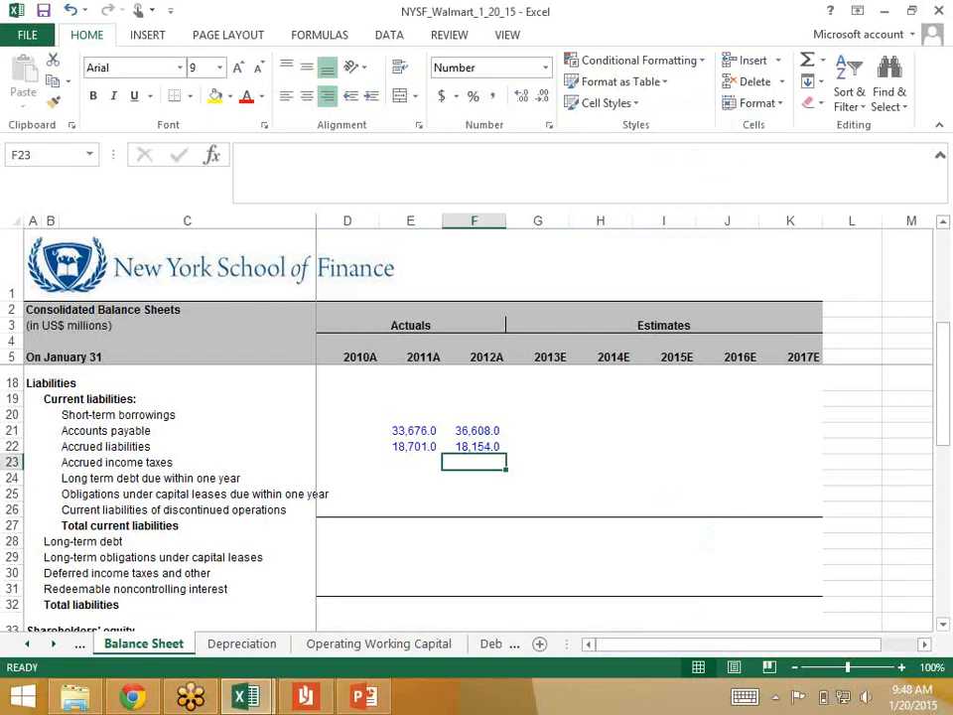
type("1164")
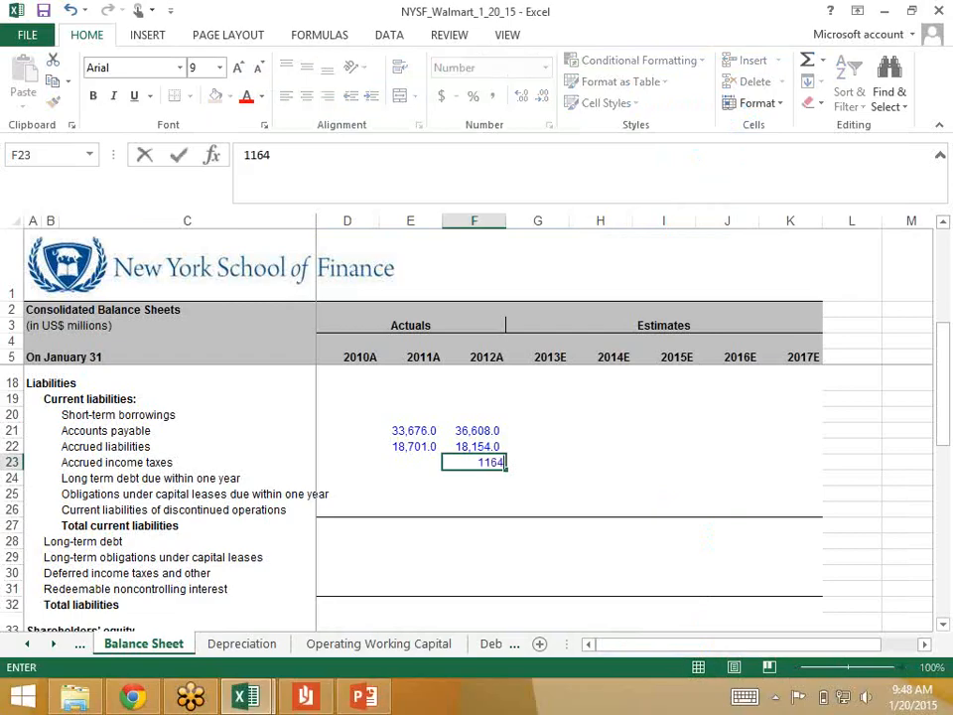
key("Left")
Step: Enter 157 as 2011 accrued income taxes in E23 and check both years' entries
type("157")
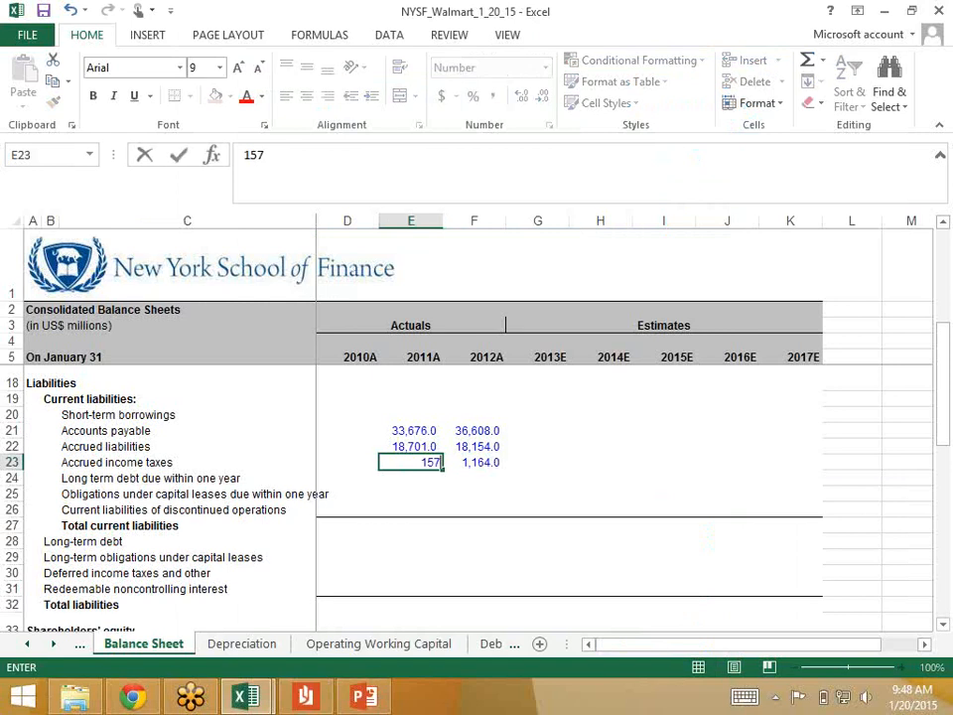
key("Return")
key("Up")
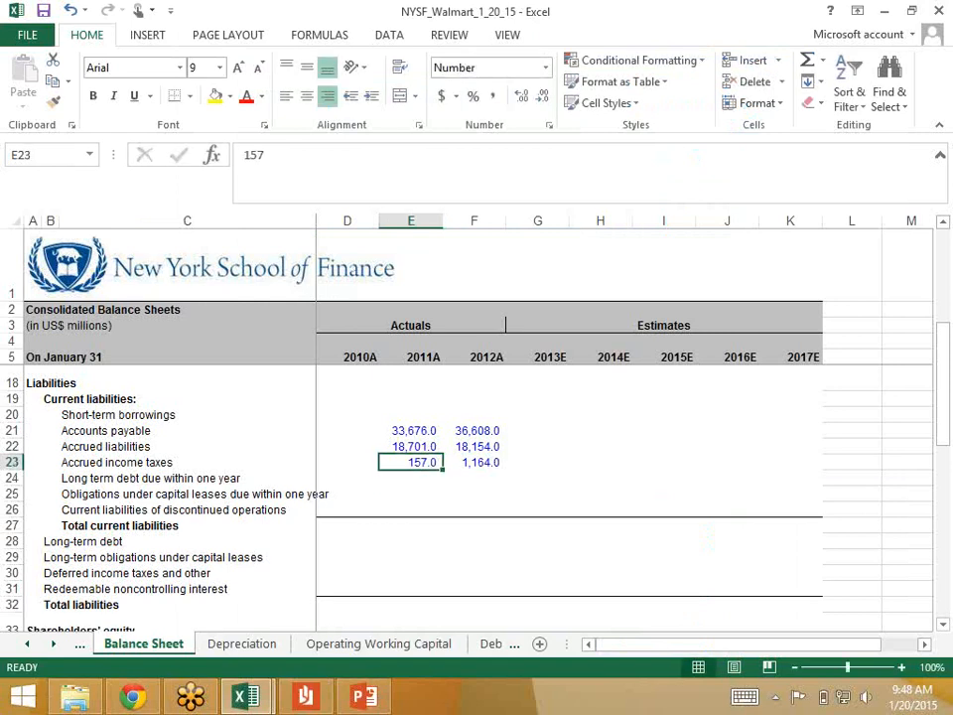
key("Right")
key("Left")
key("Right")
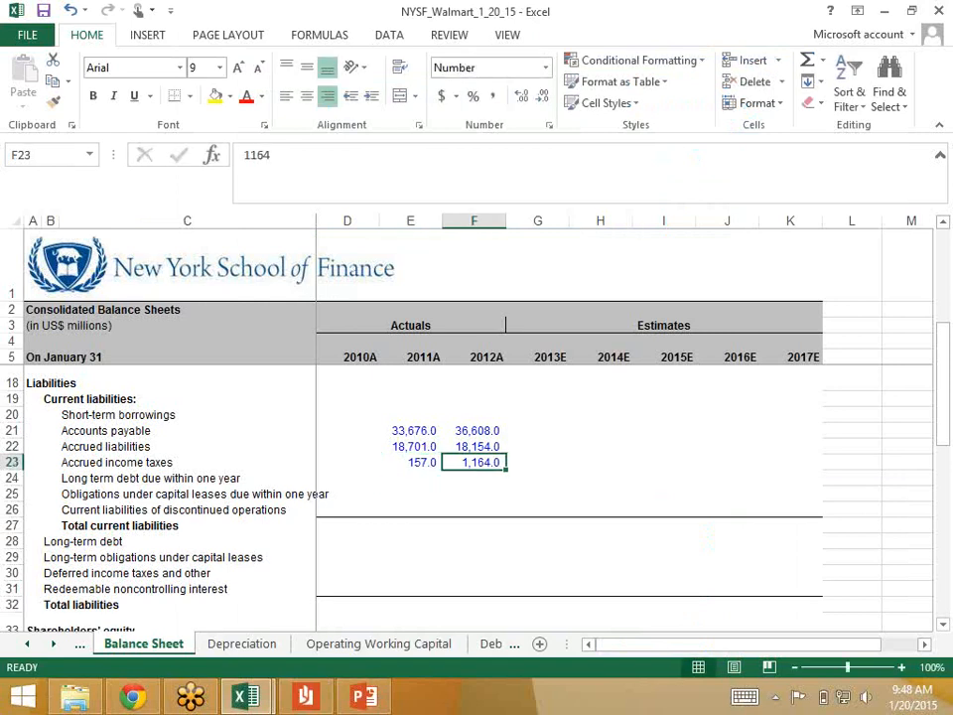
Step: Link 2012 Accrued taxes in F19 of the Operating Working Capital sheet to 'Balance Sheet'!F23
key("ctrl+Page_Down")
key("ctrl+Page_Down")
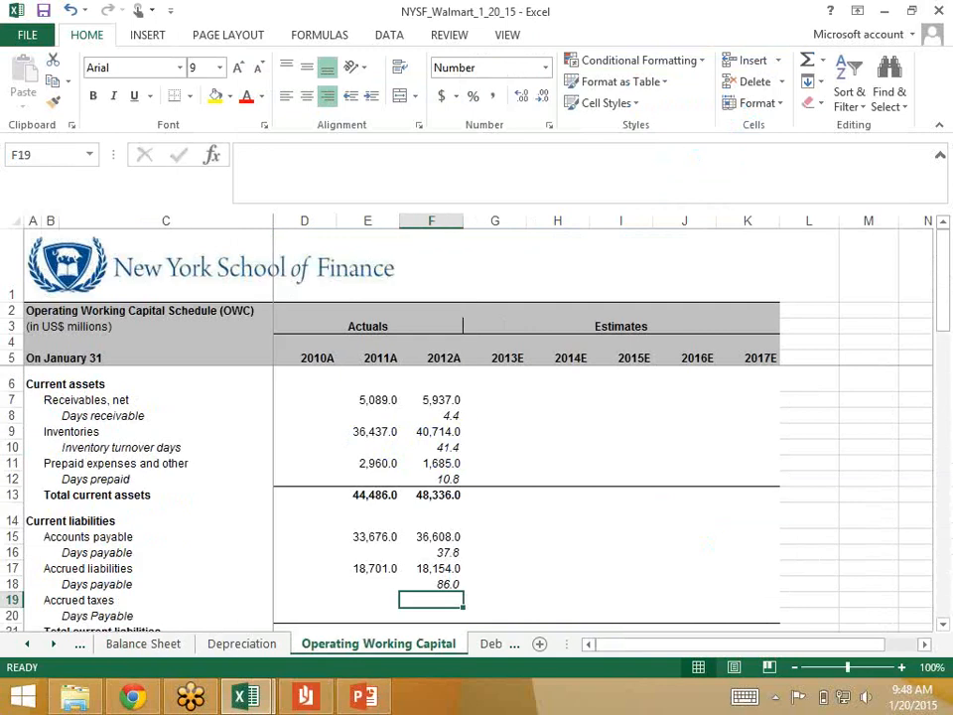
type("=")
key("ctrl+Page_Up")
key("ctrl+Page_Up")
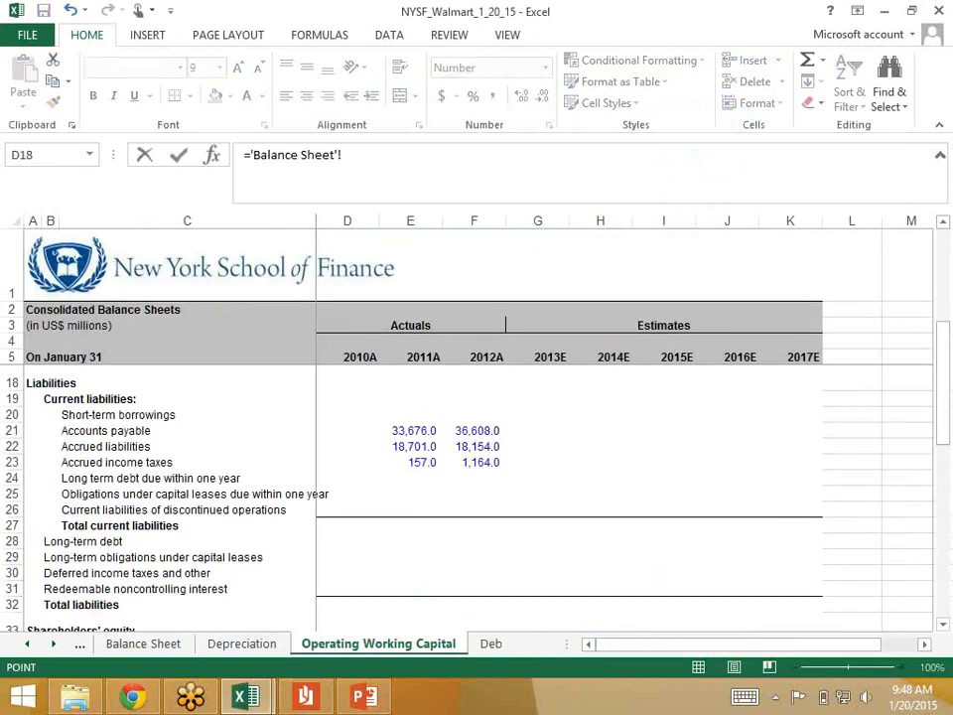
key("Right")
key("Right")
key("Down")
key("Down")
key("Down")
key("Down")
key("Down")
key("Down")
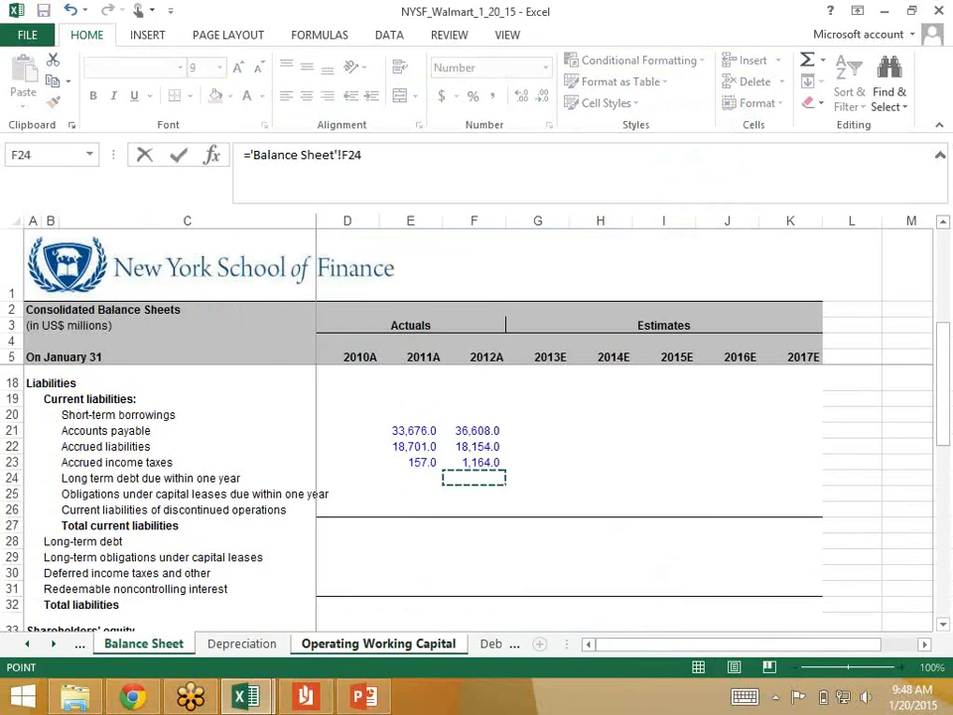
key("Up")
key("Return")
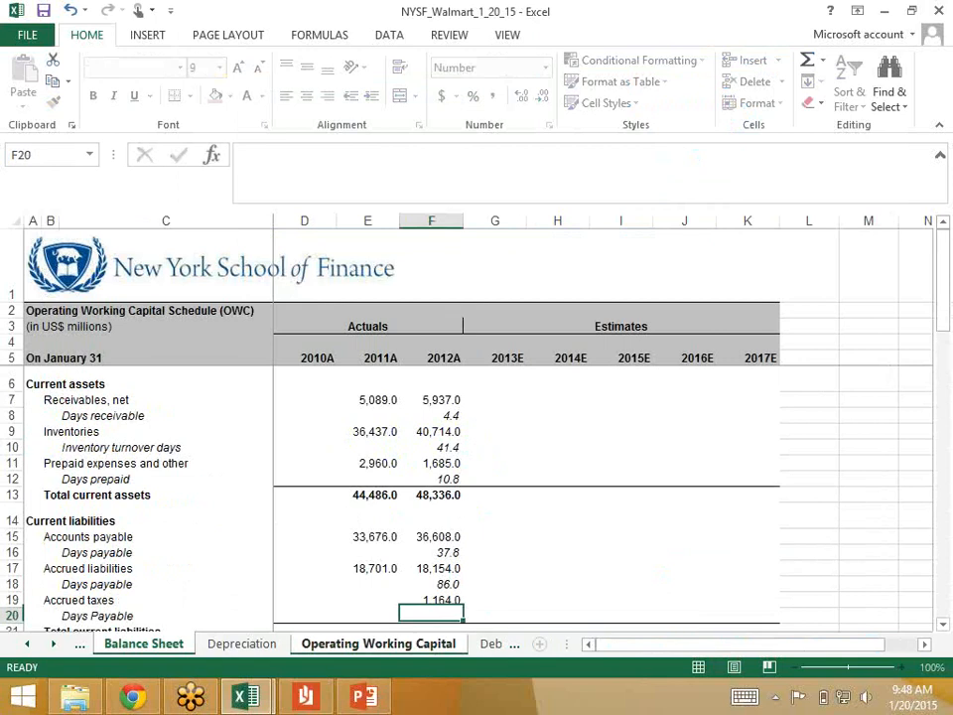
Step: Copy the 2012 Accrued taxes link in F19 to the 2011 cell E19
key("Up")
key("Up")
key("Down")
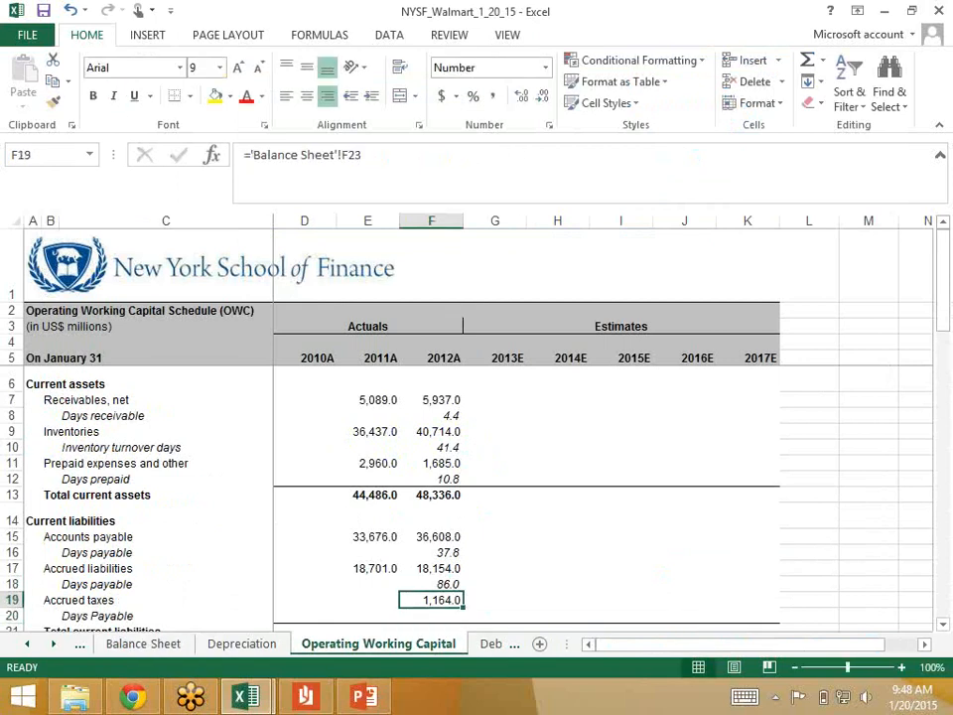
key("ctrl+c")
key("Left")
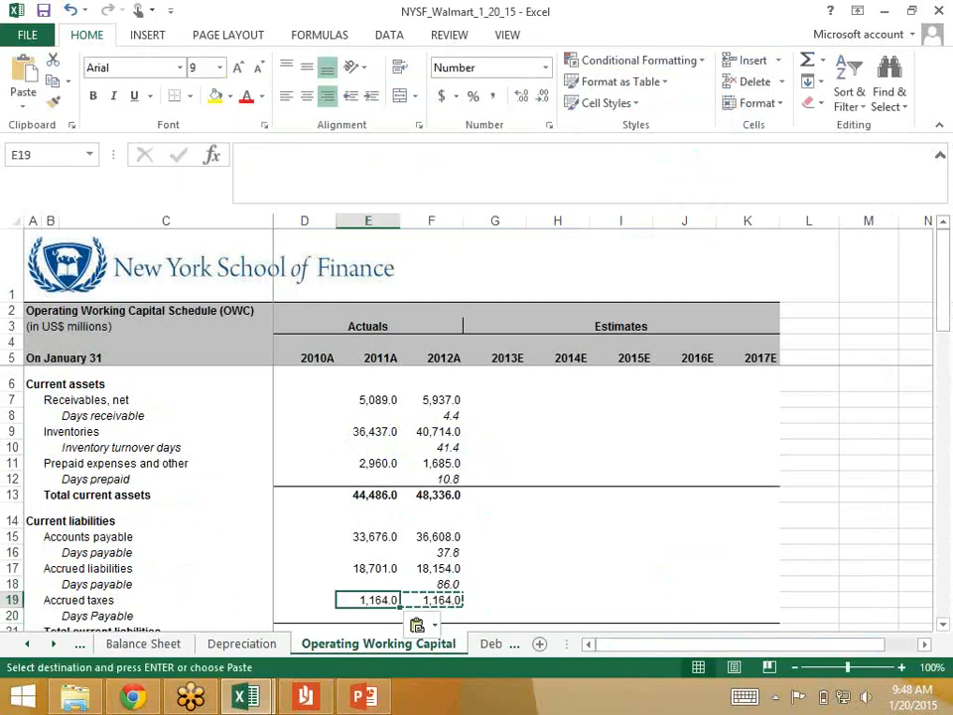
Step: Begin the 2012 Days Payable formula for accrued taxes in F20 with the average of F19 and E19
key("Down")
key("Right")
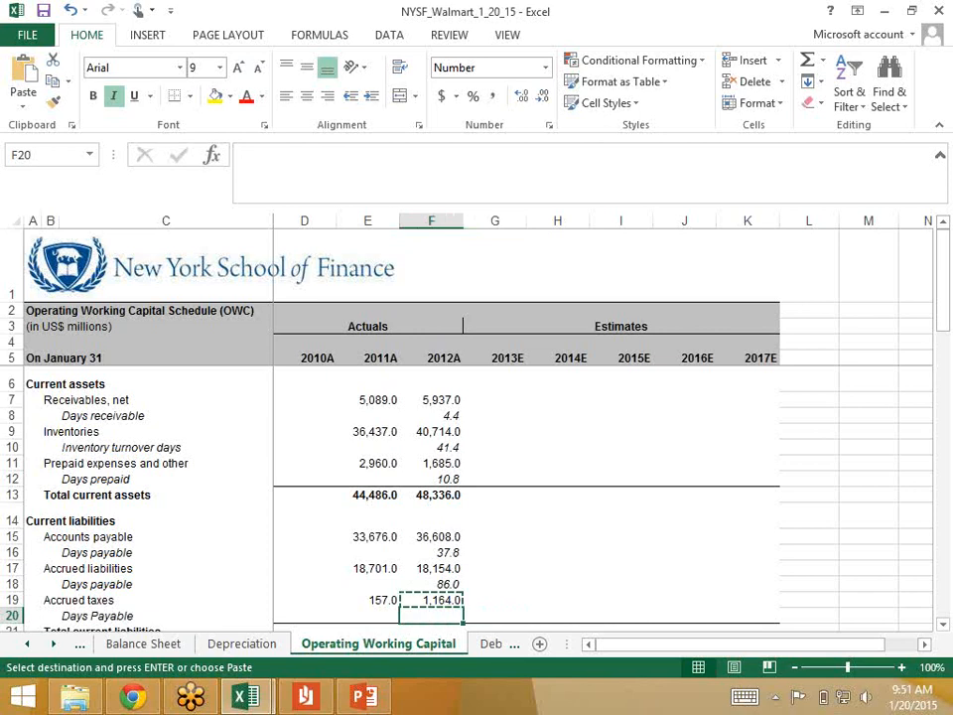
type("=average")
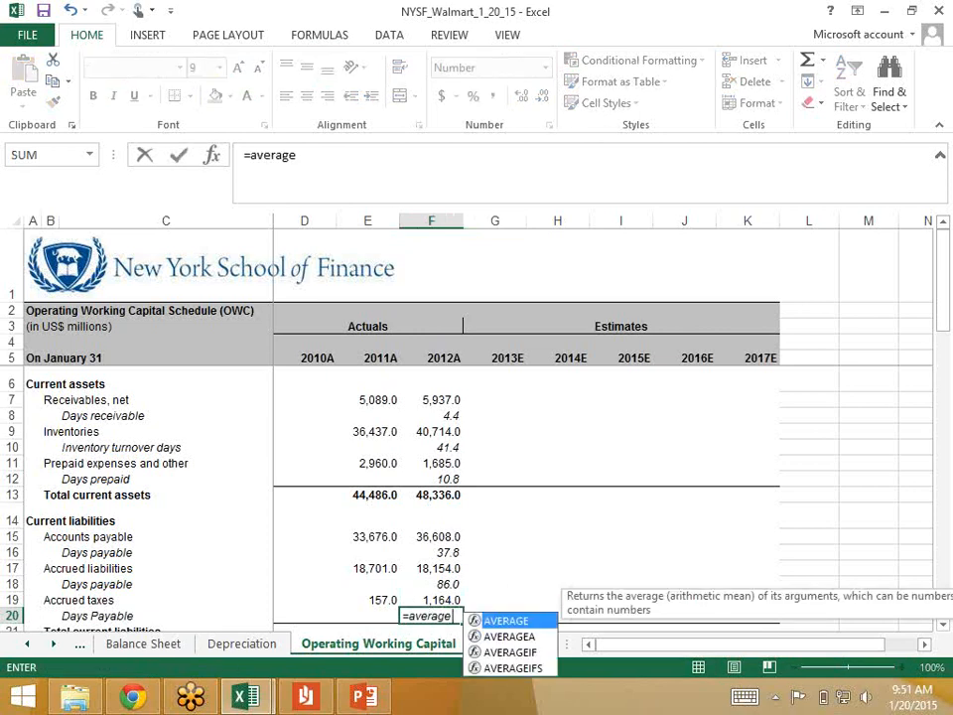
type("(")
key("Up")
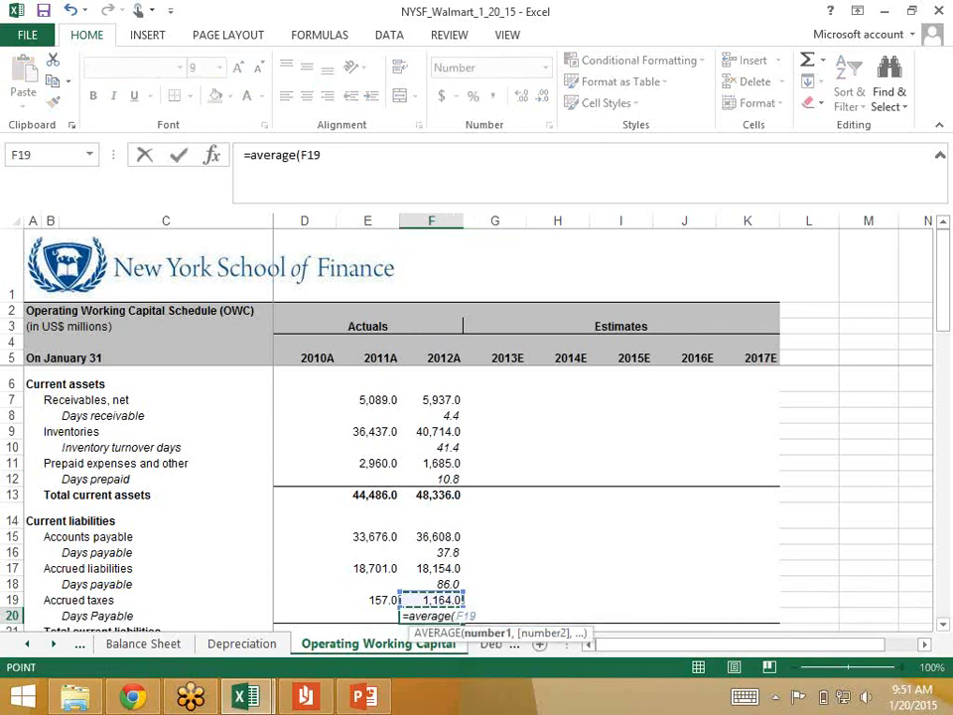
type(",")
key("Left")
key("Up")
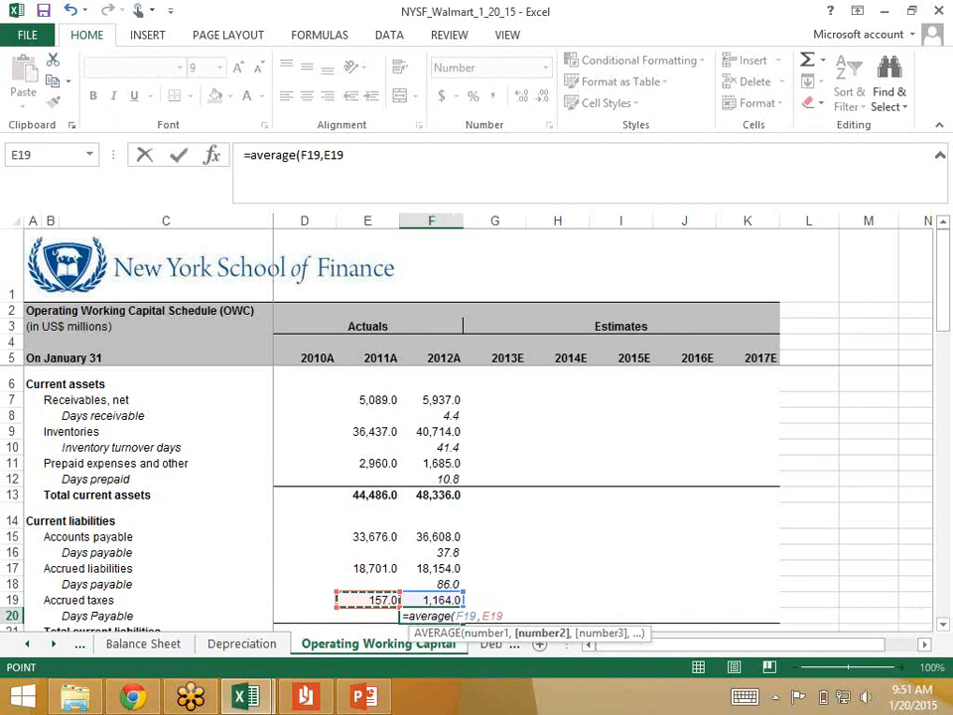
type(")/")
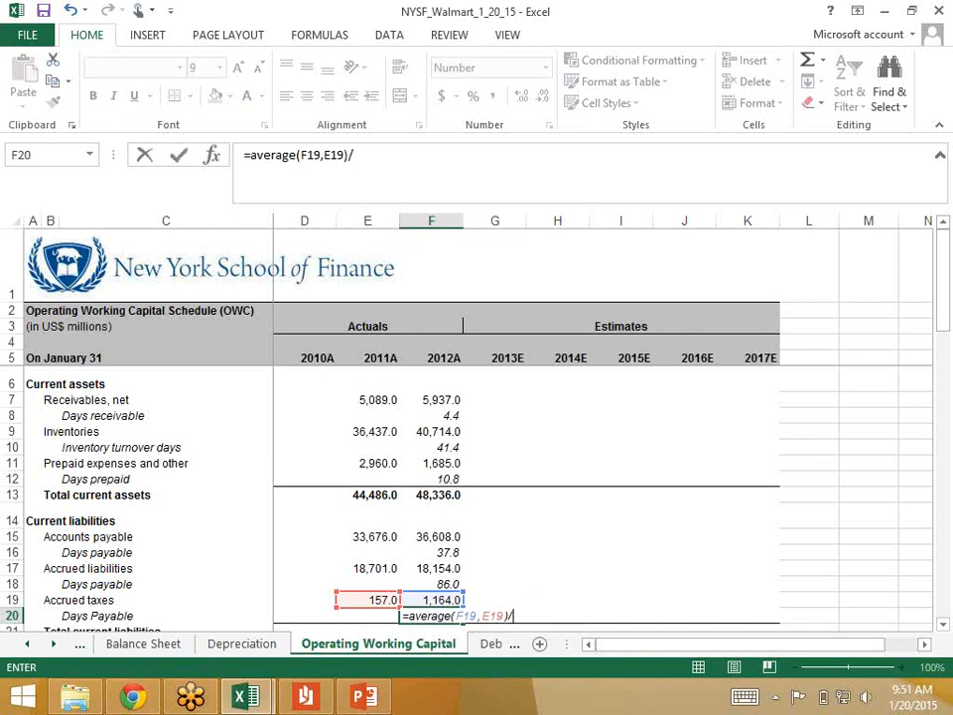
Step: Complete the F20 formula by dividing by 2012 income tax expense, 'Income Statement'!F33, and multiplying by 360
left_click(27, 644)
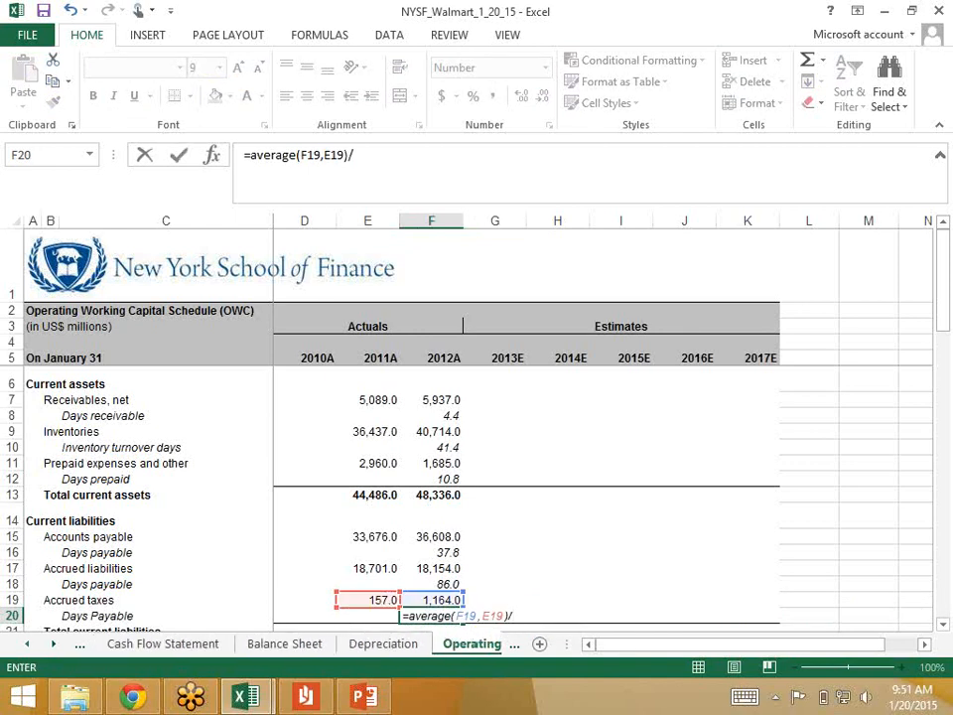
left_click(27, 644)
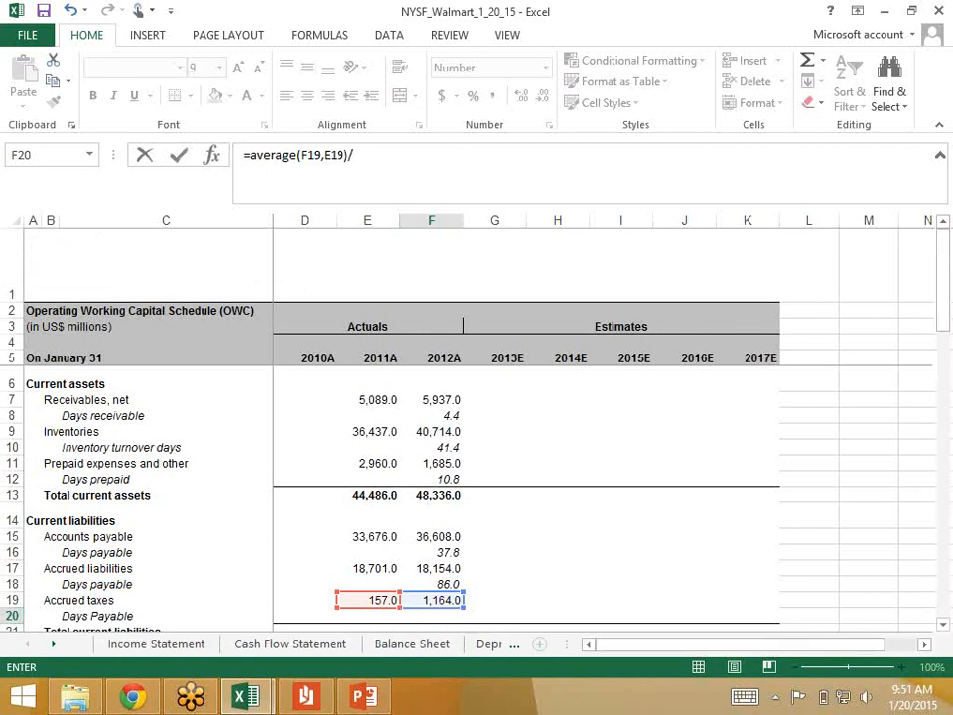
left_click(156, 643)
scroll(476, 497, "down", 5)
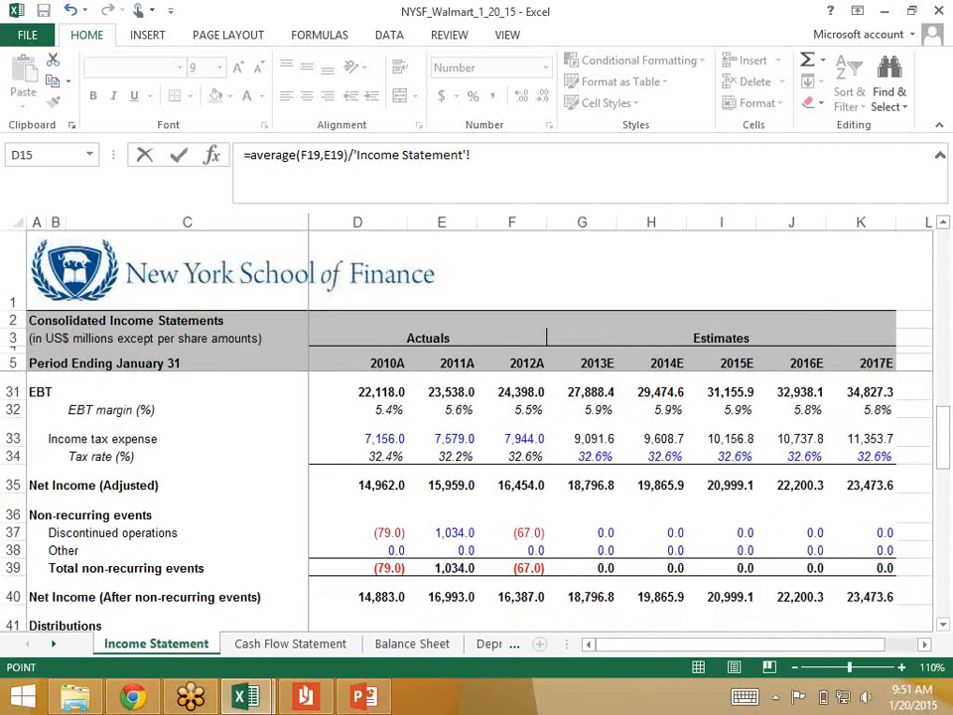
left_click(513, 434)
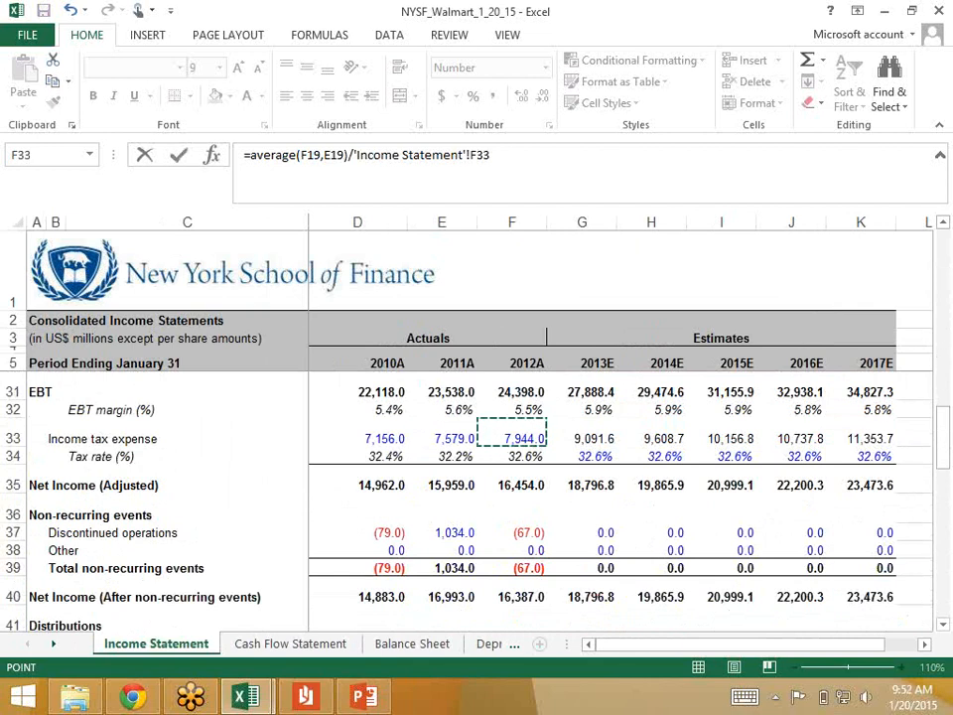
type("*360")
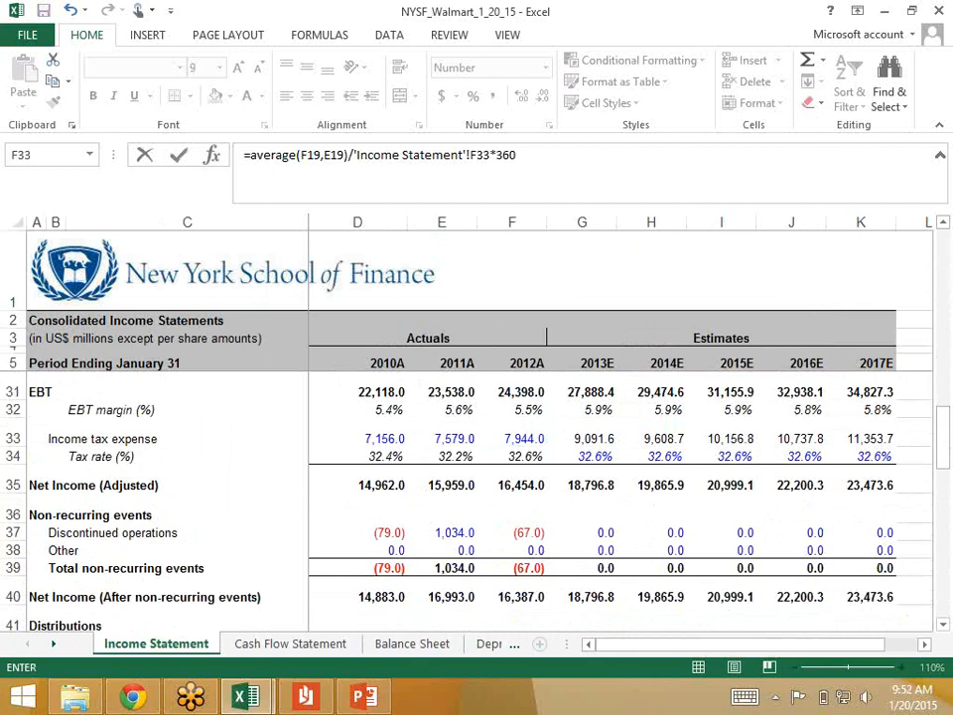
key("Return")
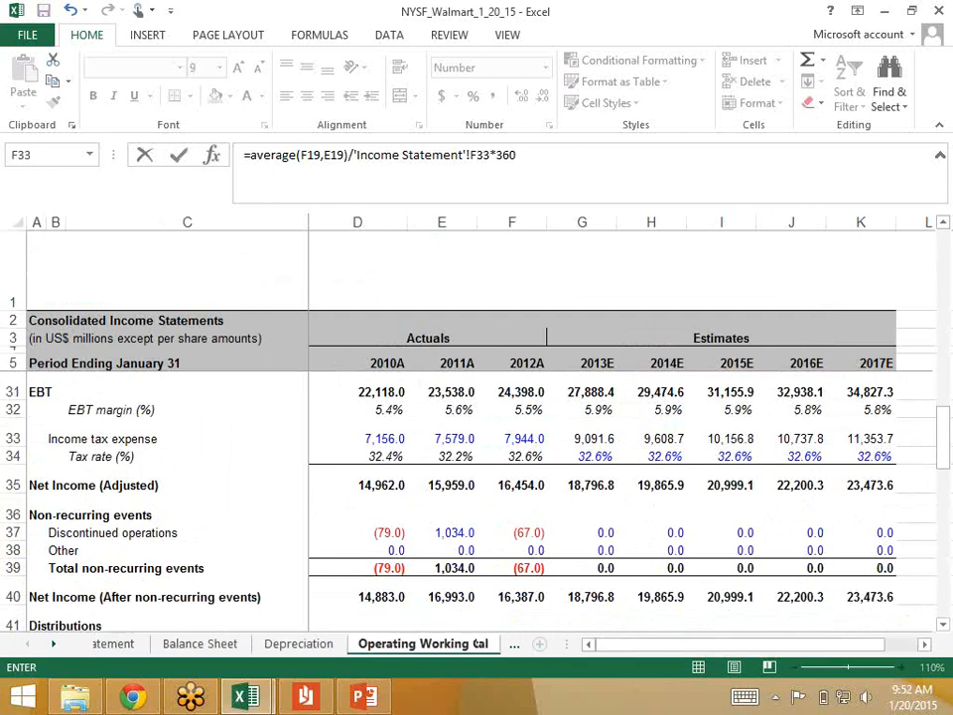
key("Up")
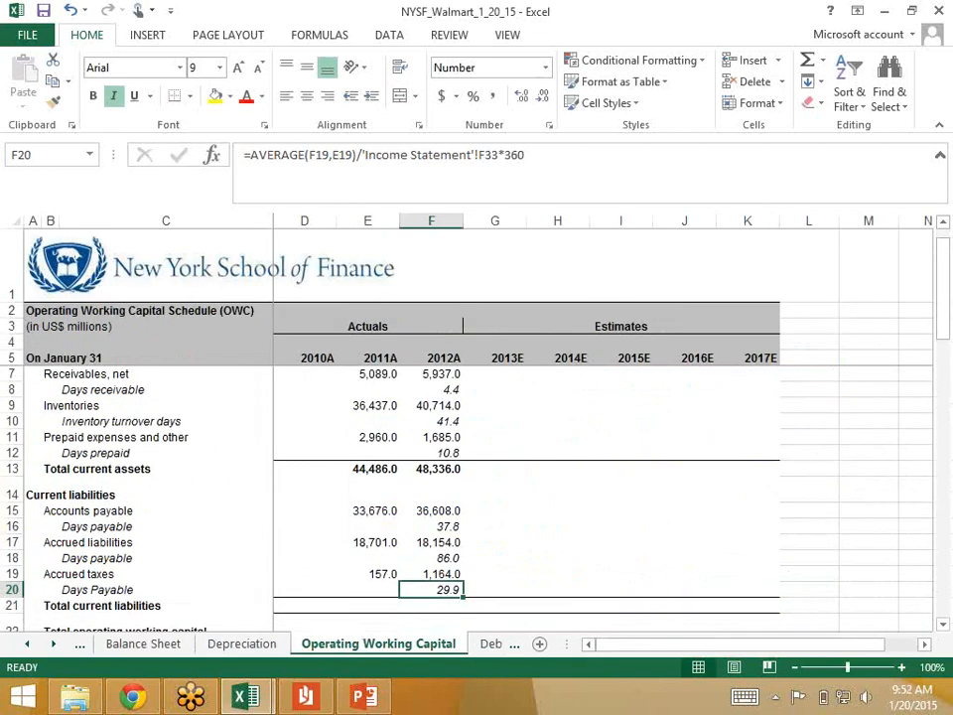
Step: Total 2012 current liabilities in F21 with the formula =F15+F17+F19
key("Right")
key("Left")
key("Down")
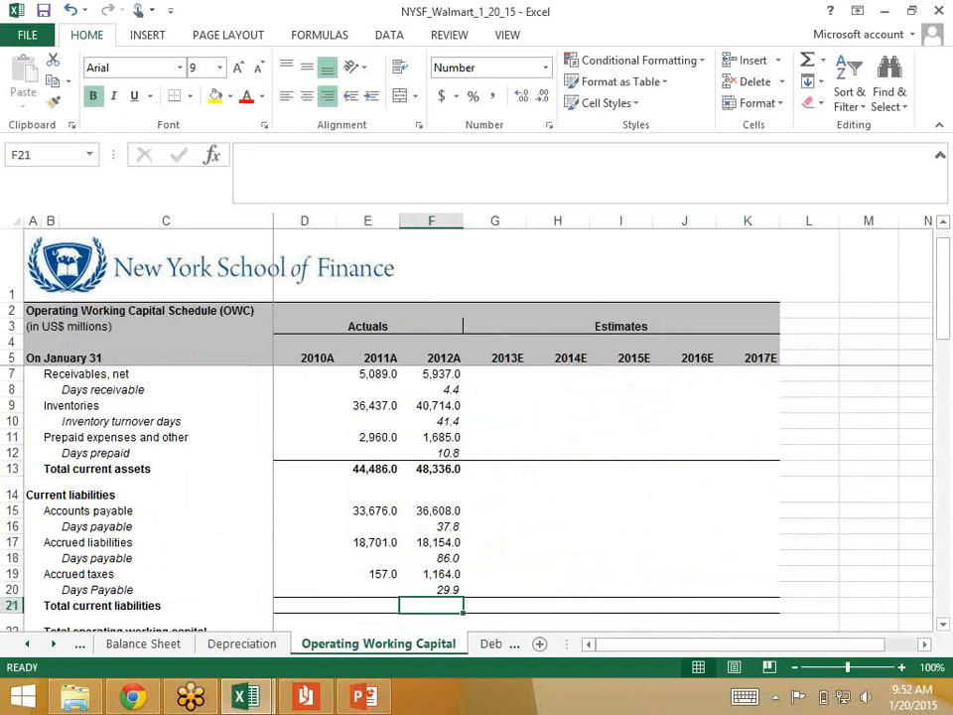
type("=")
key("Up")
key("Up")
key("Up")
key("Up")
key("Up")
key("Up")
key("Up")
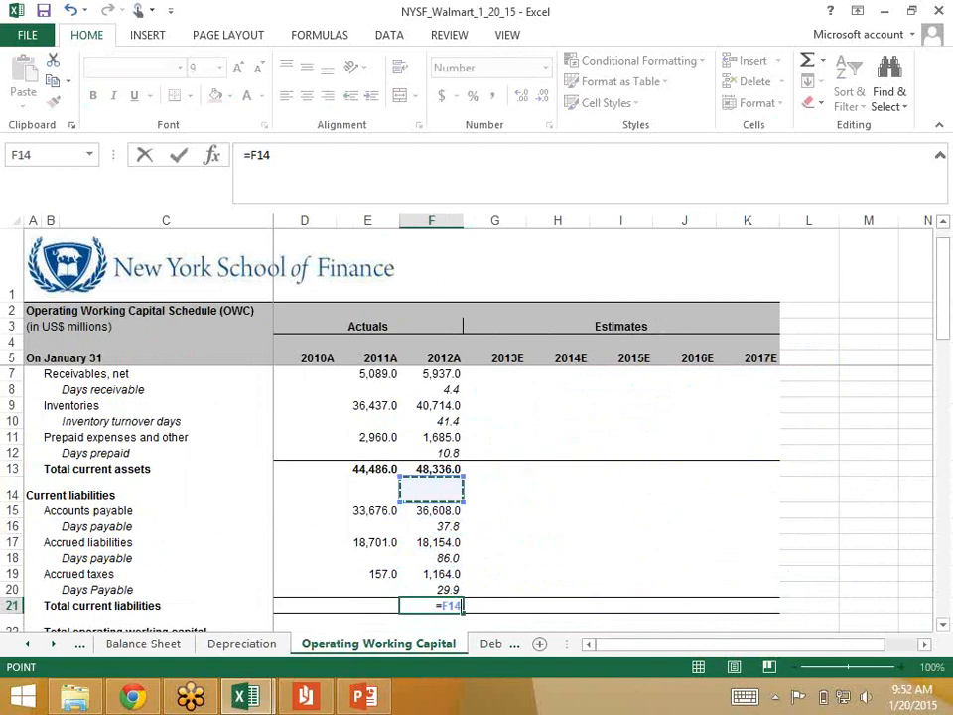
key("Down")
type("+")
key("Up")
key("Up")
key("Up")
key("Up")
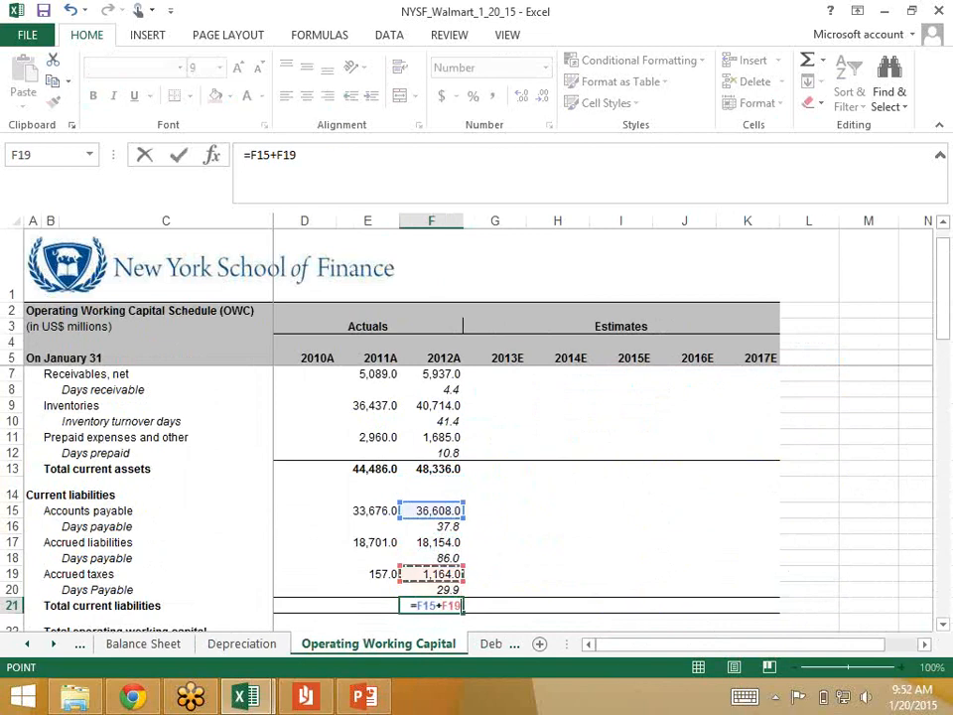
type("+")
key("Up")
key("Up")
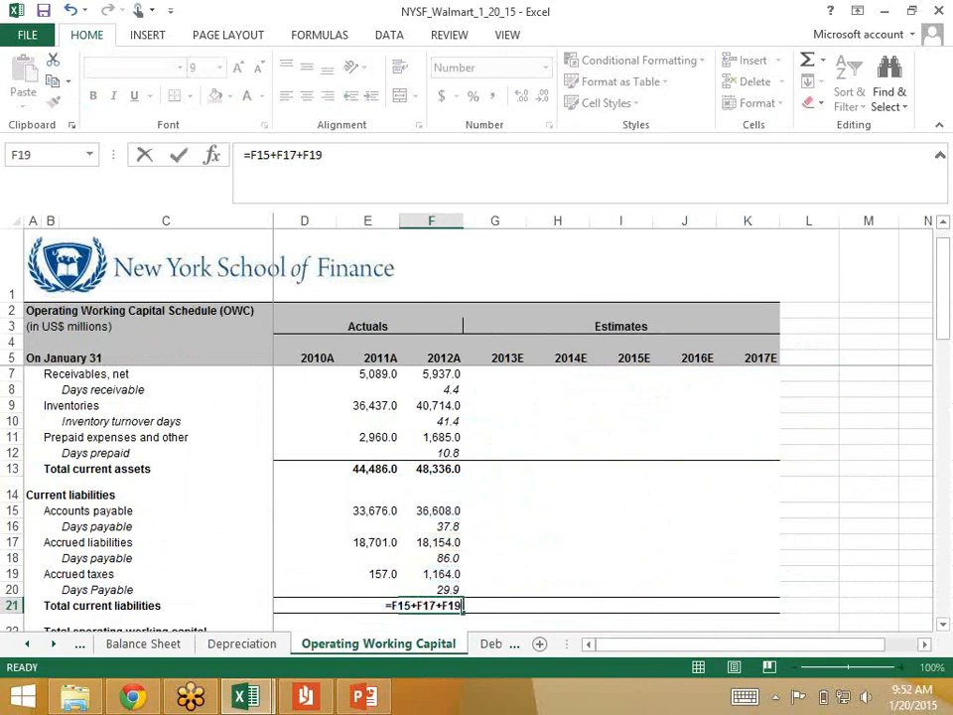
key("Return")
Step: Copy the total current liabilities formula from F21 to the 2011 cell E21
key("Up")
key("ctrl+c")
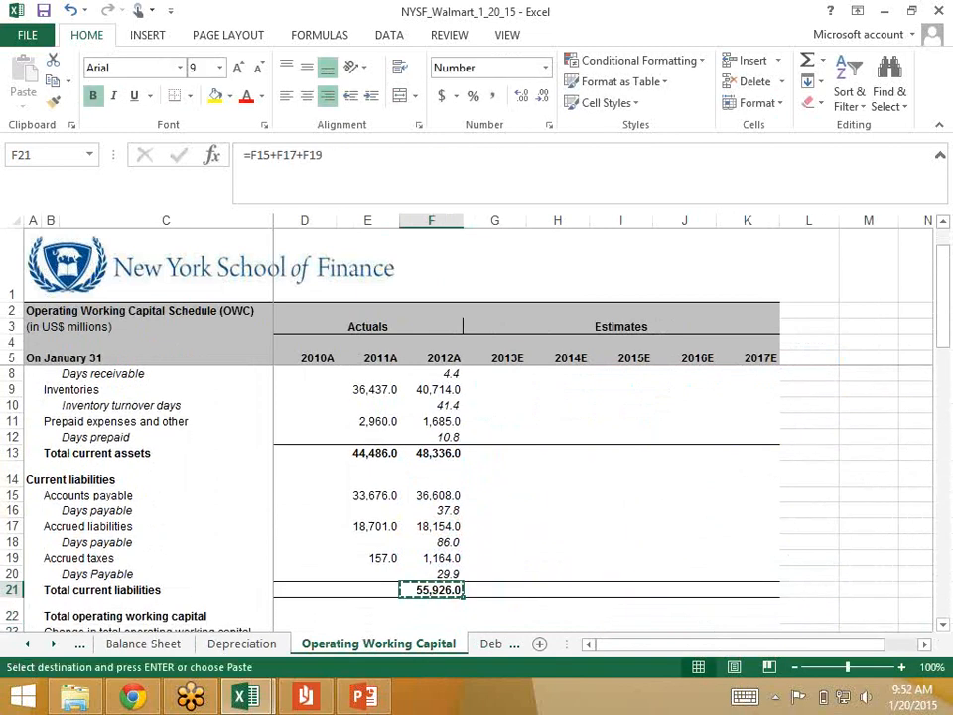
key("Left")
key("ctrl+v")
key("Down")
key("Up")
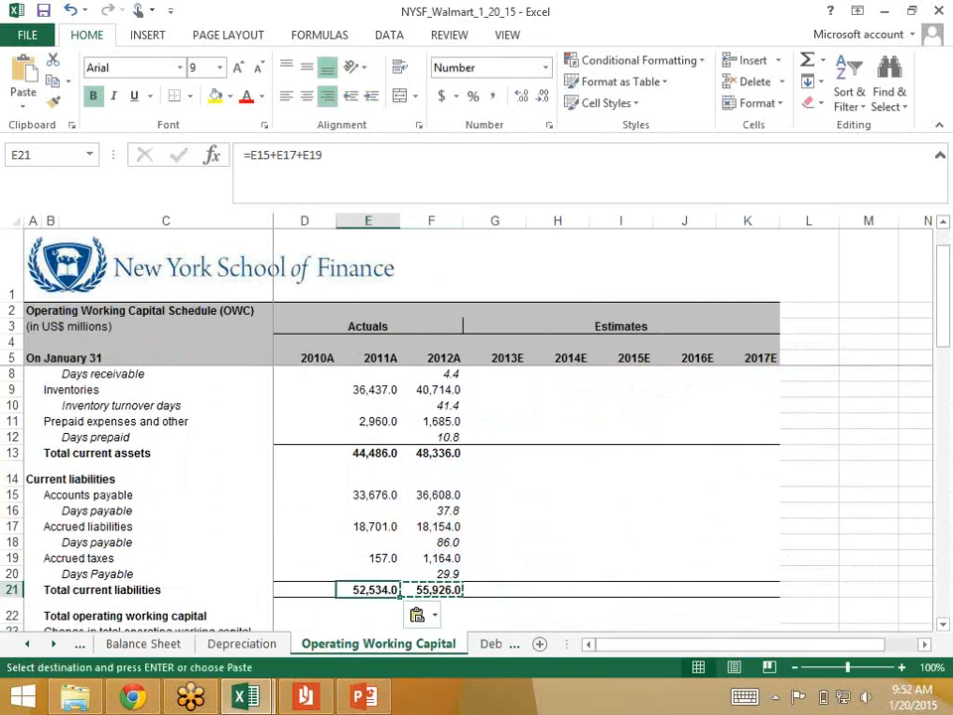
key("Right")
key("Down")
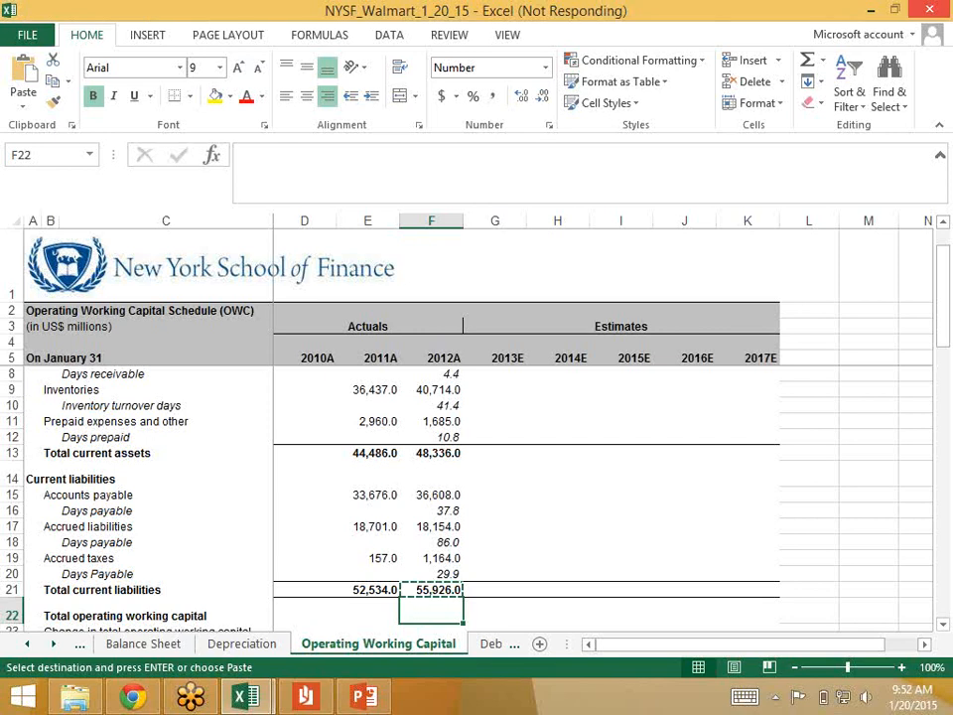
type("=")
key("Escape")
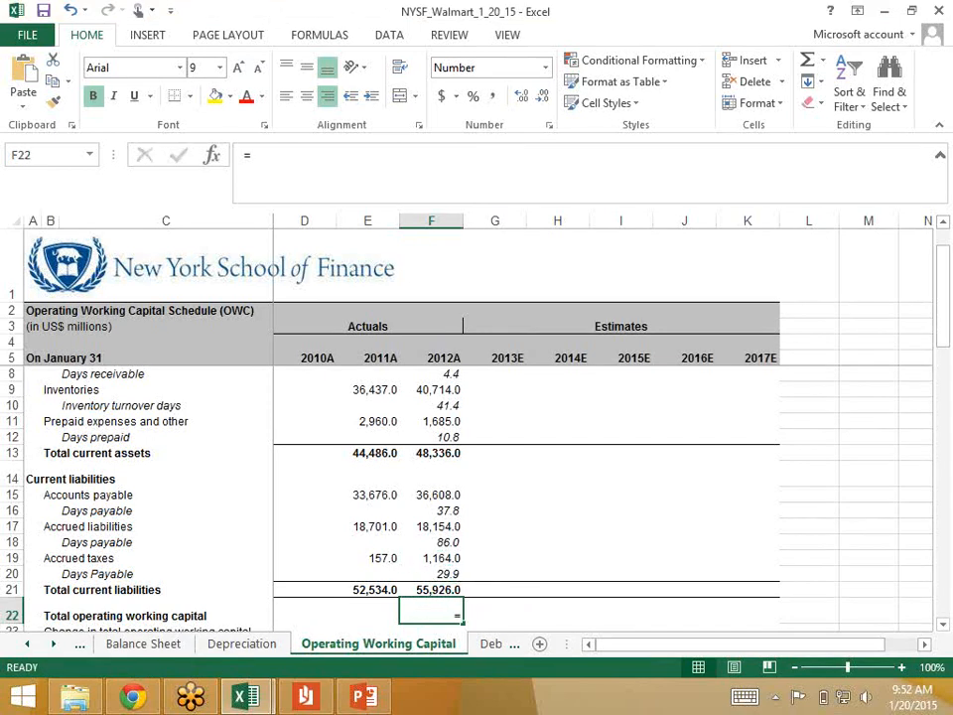
left_click(432, 453)
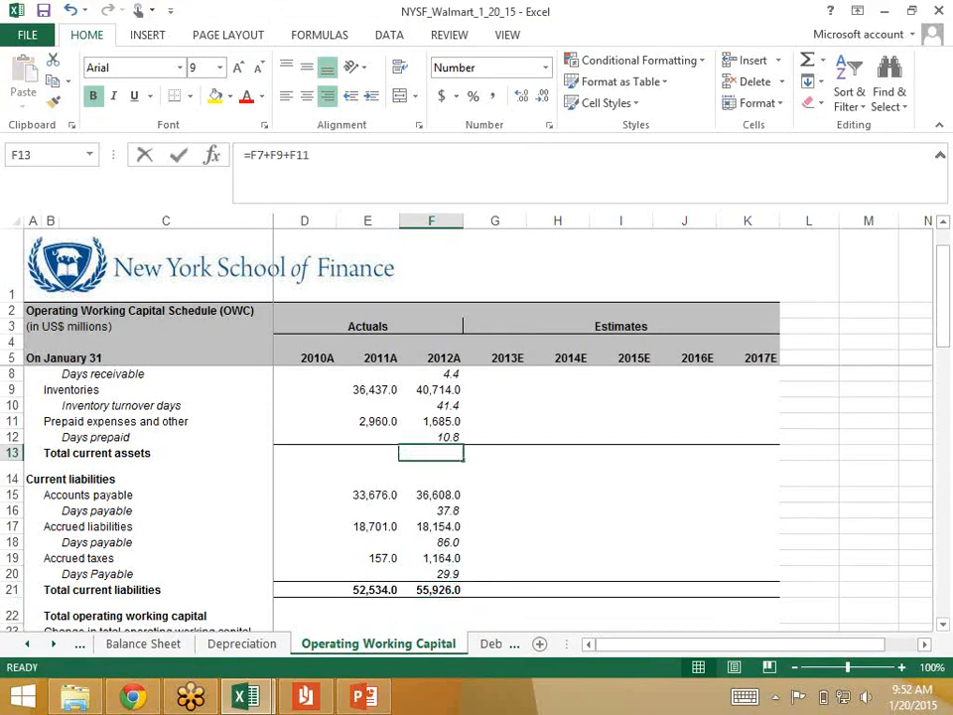
type("-")
key("Escape")
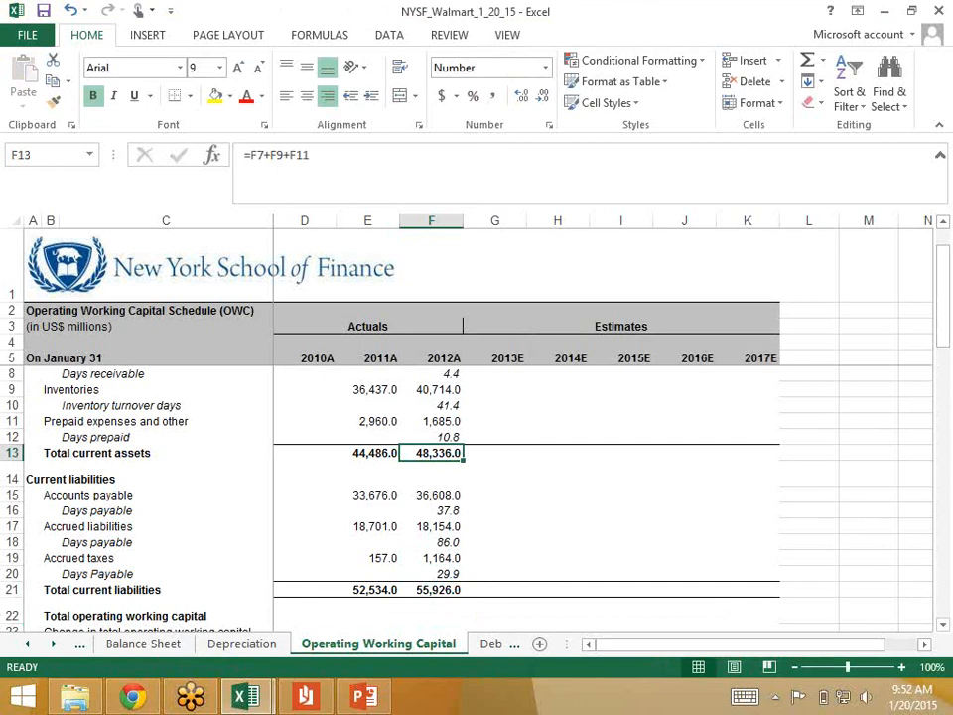
Step: Calculate 2012 total operating working capital in F22 as total current assets minus total current liabilities, =F13-F21
key("Down")
key("Down")
key("Down")
key("Down")
key("Down")
key("Down")
key("Down")
key("Down")
key("Down")
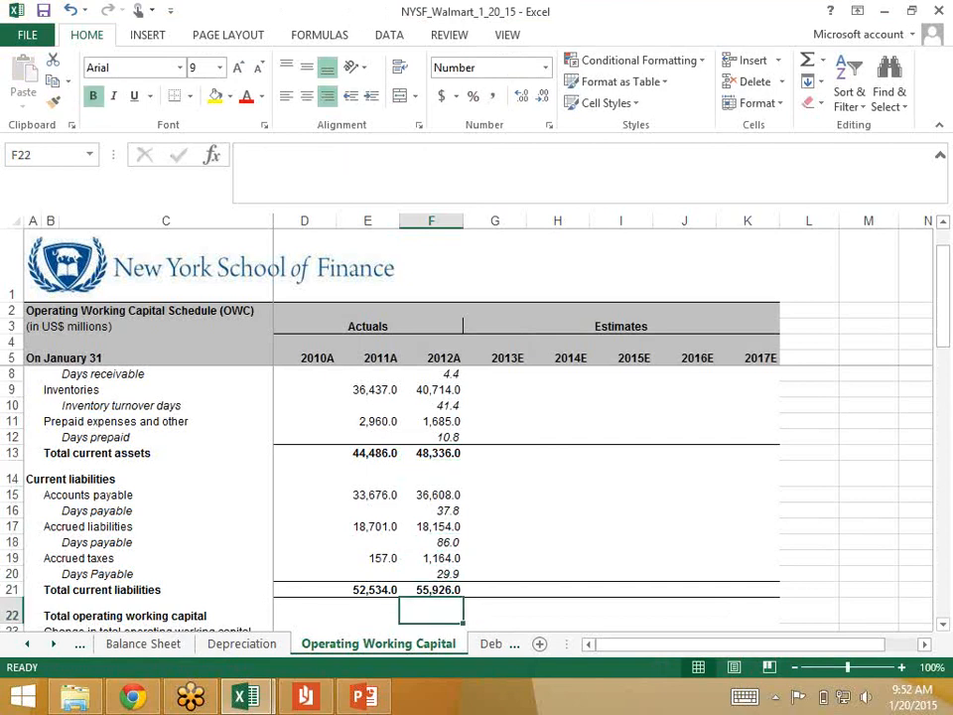
type("=")
key("Up")
key("Up")
key("Up")
key("Up")
key("Up")
key("Up")
key("Up")
key("Up")
key("Up")
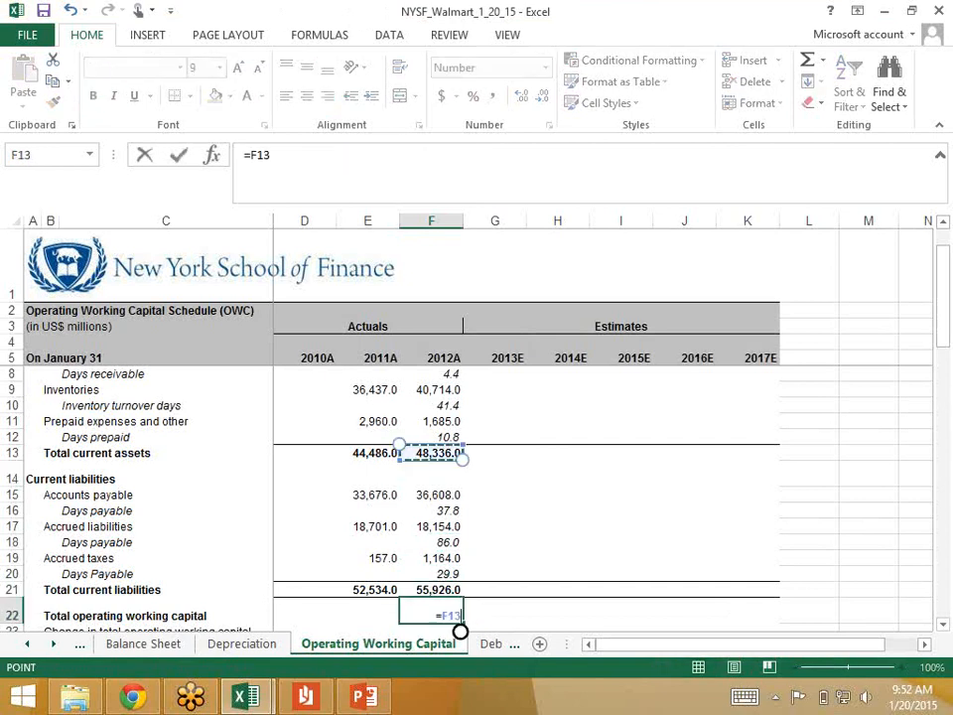
type("-")
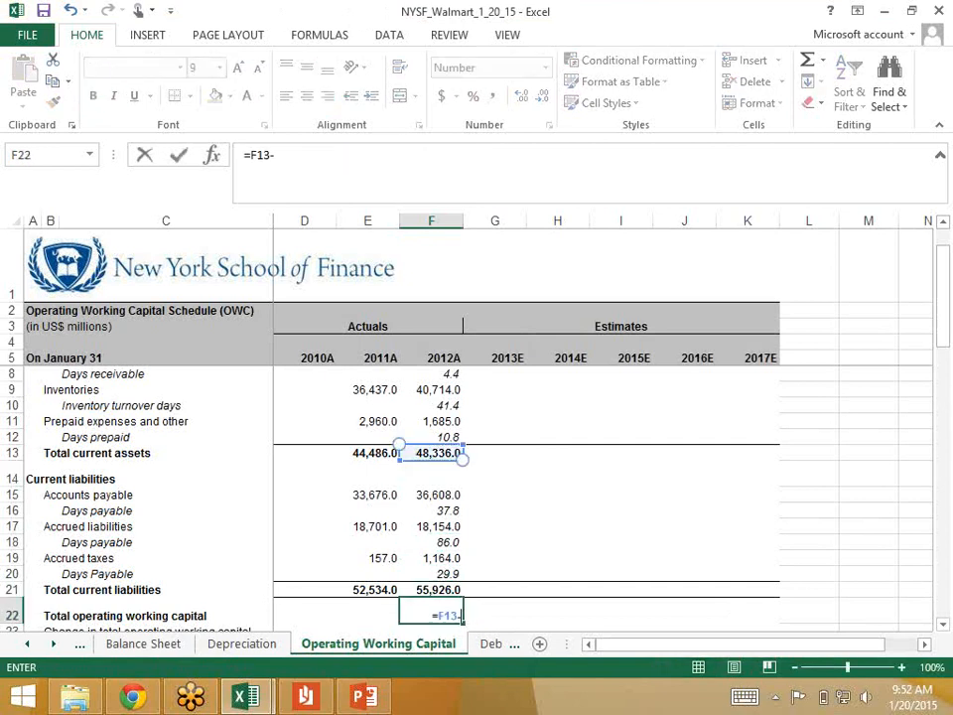
key("Up")
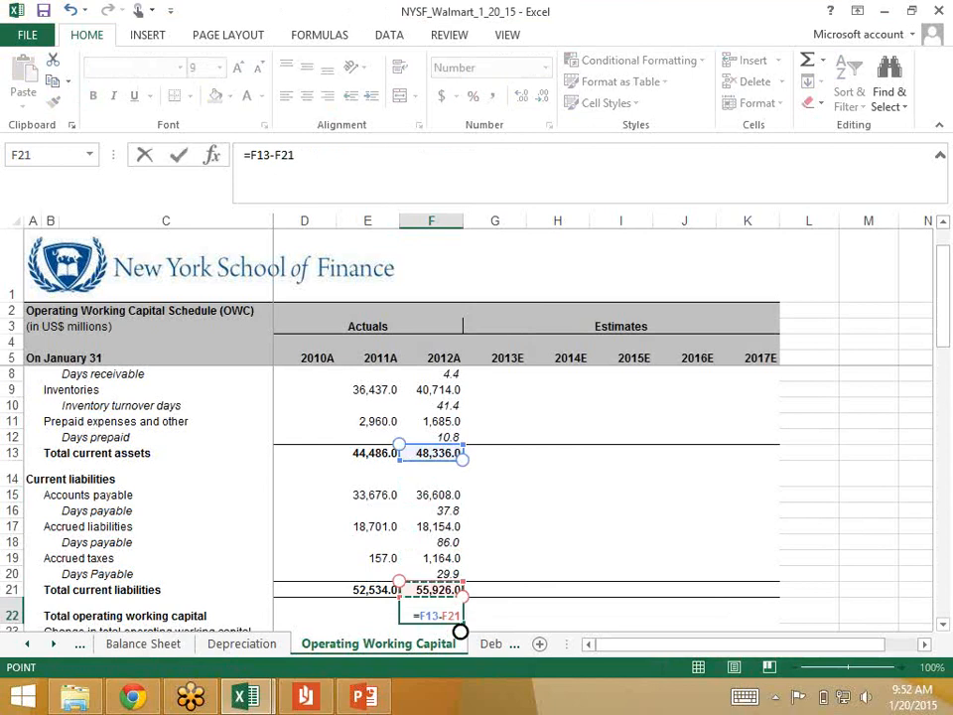
key("Return")
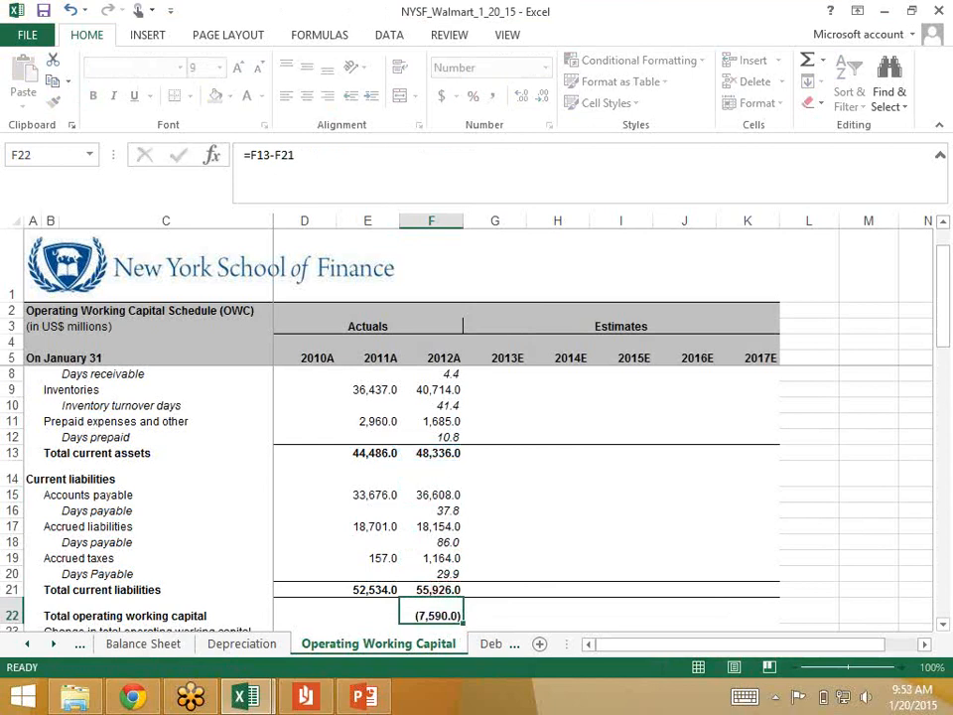
Step: Copy the total operating working capital formula from F22 to the 2011 cell E22 and save the workbook
key("Up")
key("ctrl+c")
key("Left")
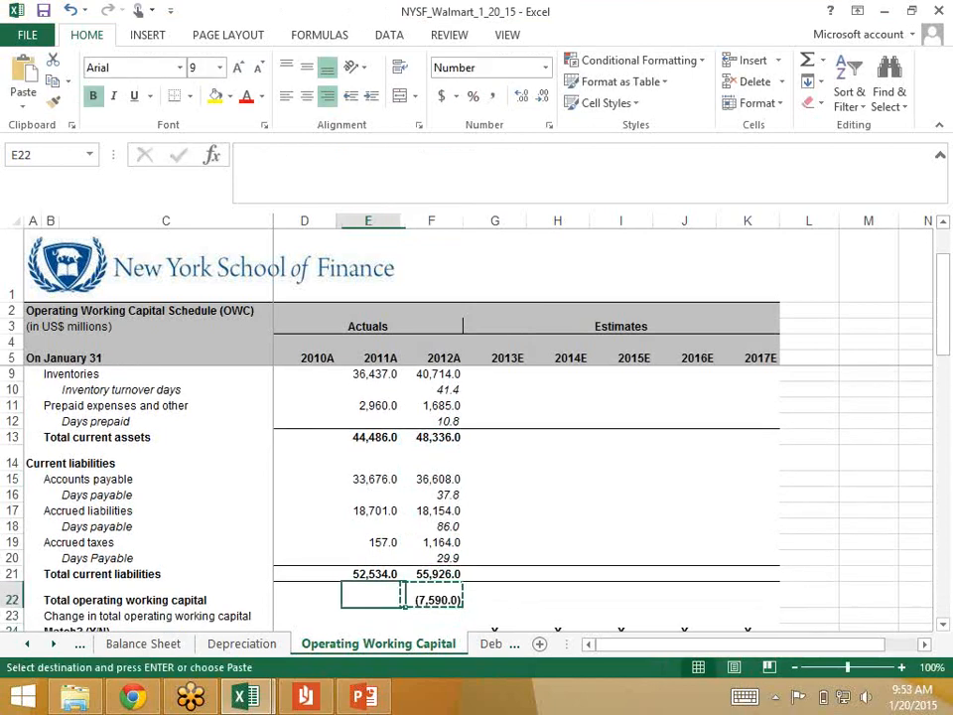
key("ctrl+v")
key("Right")
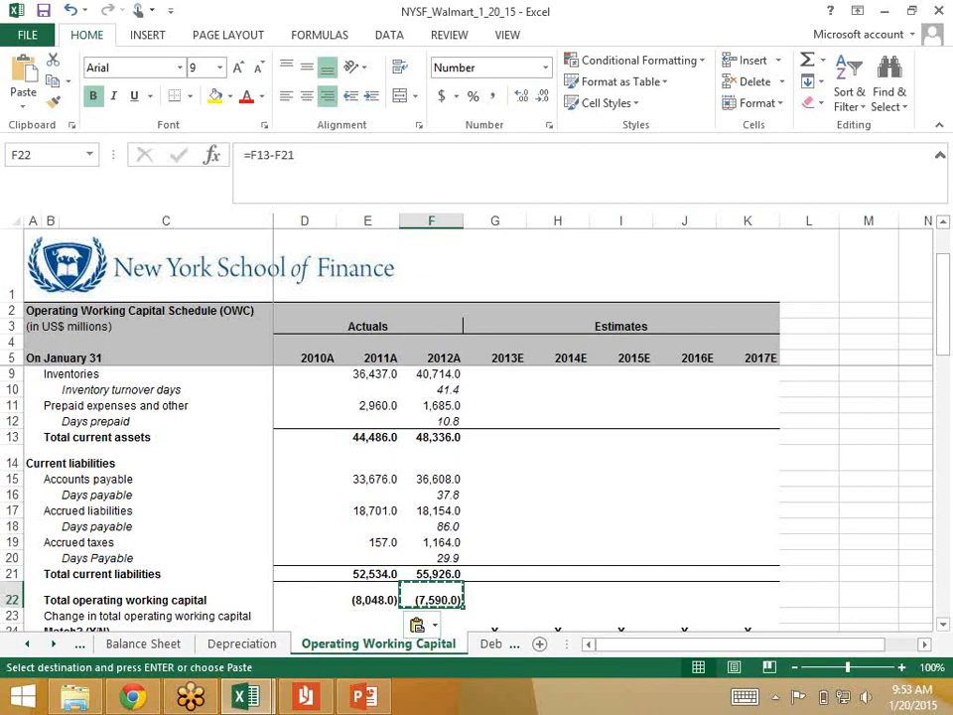
key("ctrl+s")
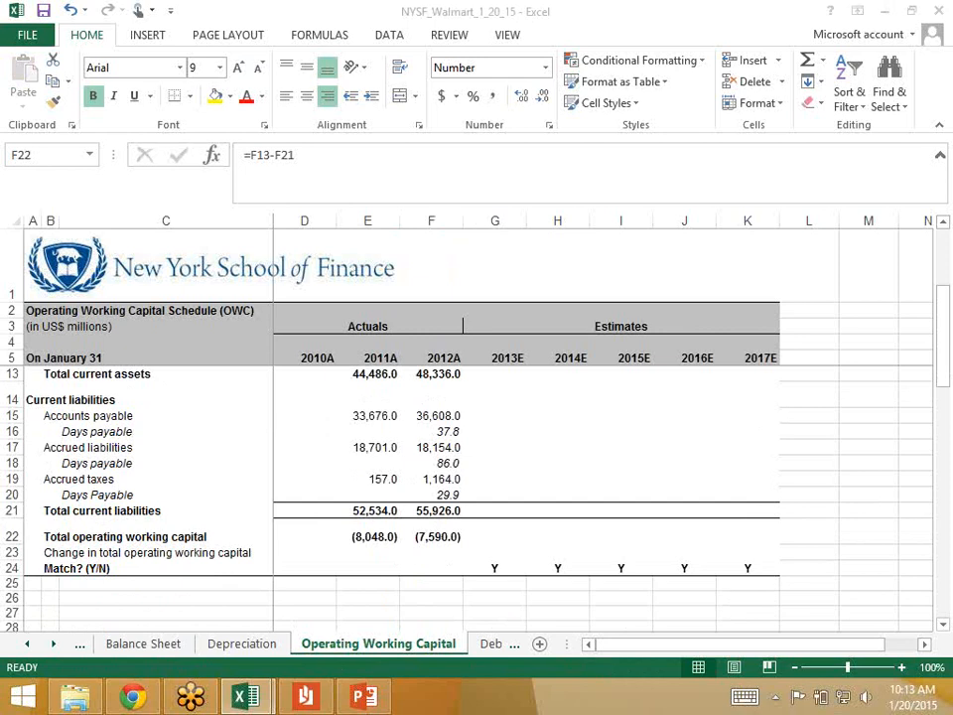
Step: Review the 2012 receivables link in F7 and Days receivable formula in F8, ending on the 2013 estimate cell G8
scroll(477, 447, "up", 3)
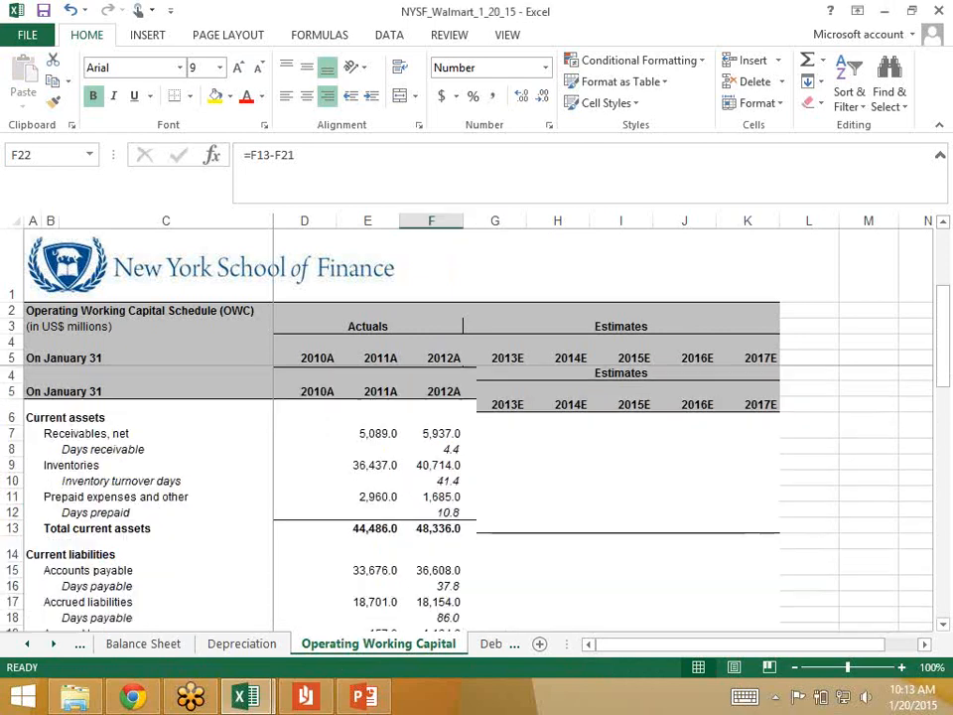
left_click(432, 400)
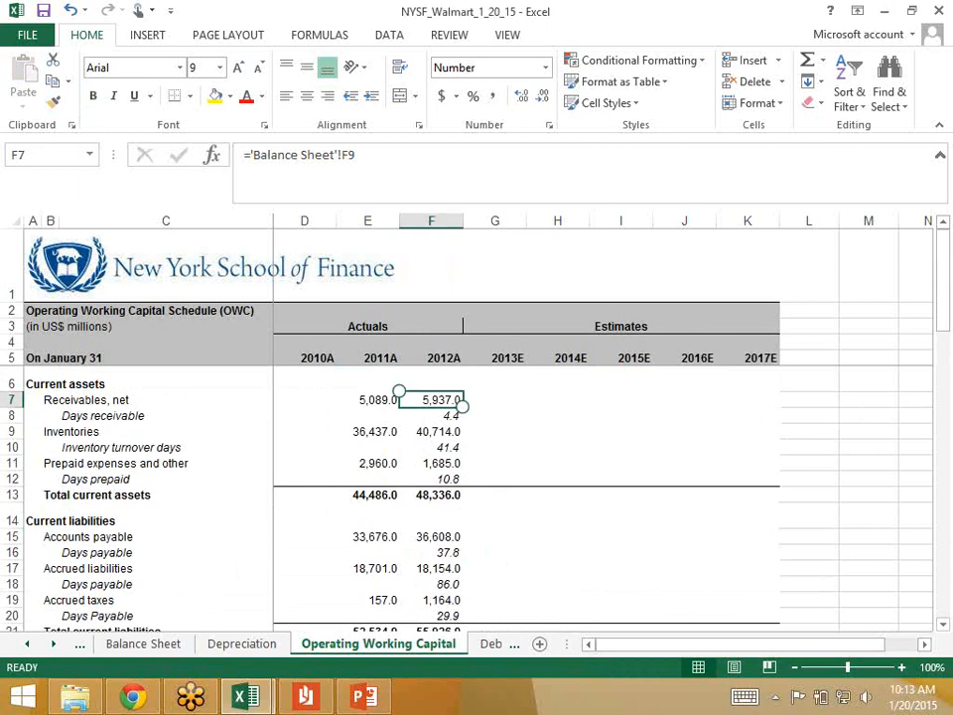
key("Down")
key("Left")
key("Left")
key("Right")
key("Right")
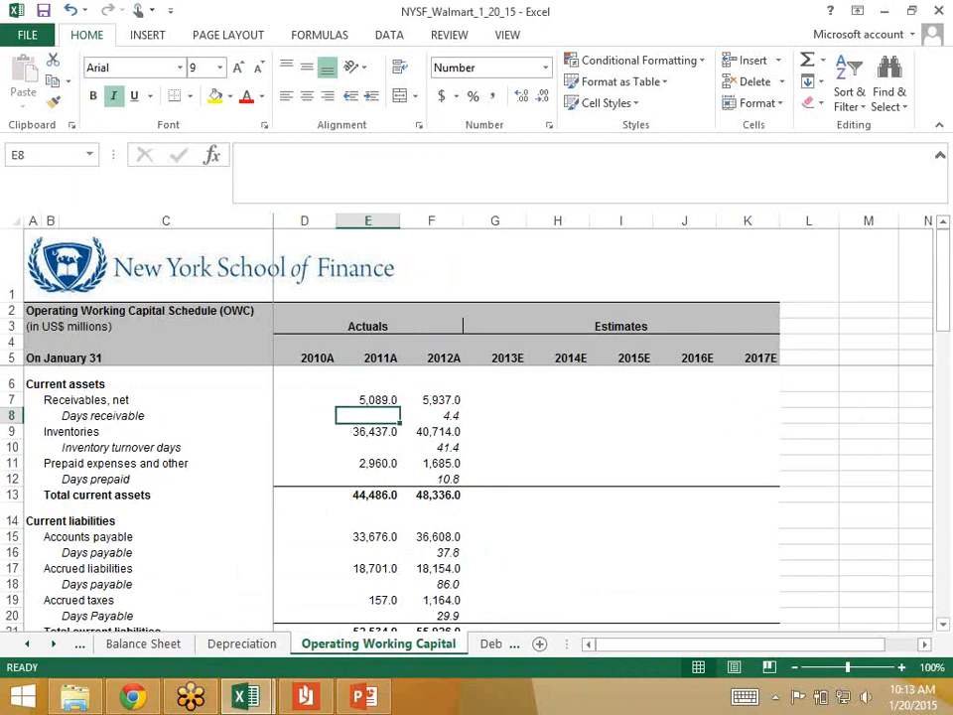
key("Left")
key("Right")
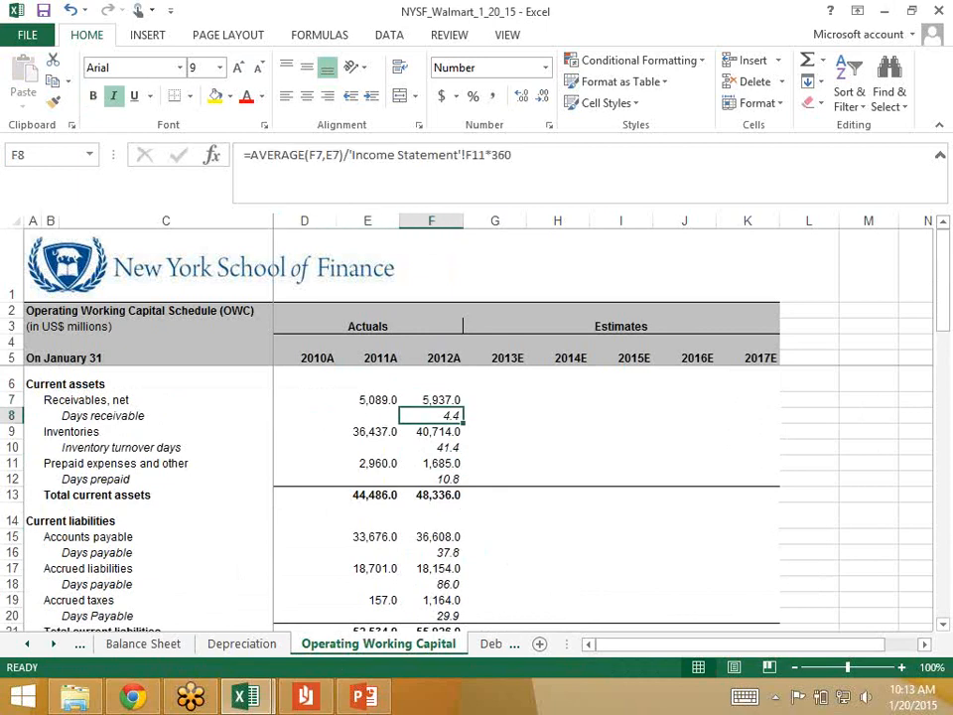
key("Right")
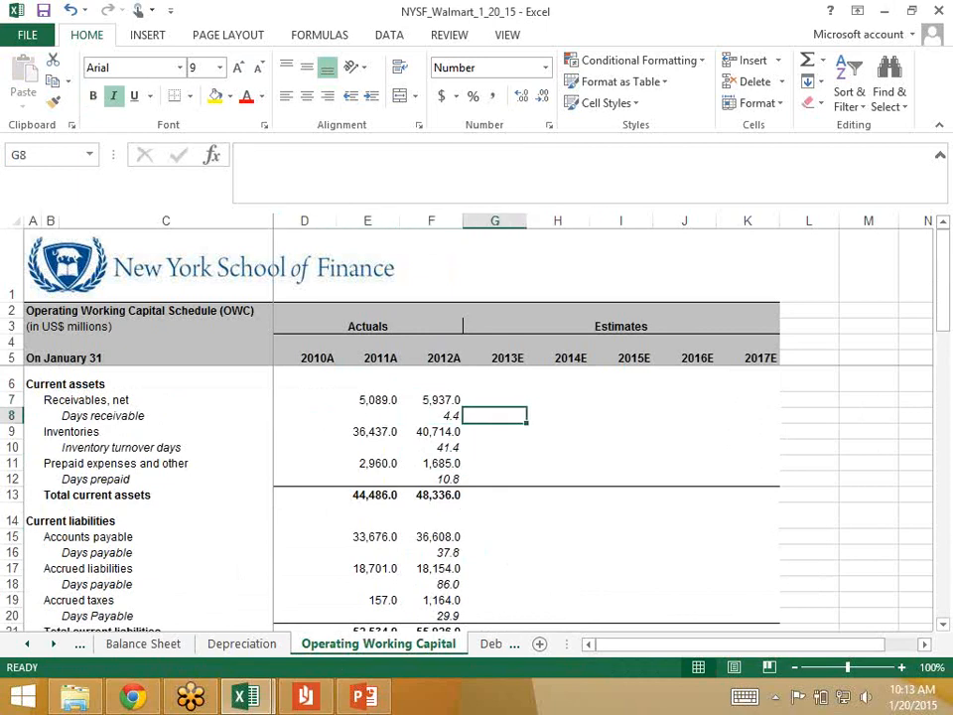
key("Left")
key("Right")
key("Right")
key("Left")
key("Left")
key("Right")
key("Left")
Step: Enter 4.4 as the 2013 estimate of Days receivable in G8
key("Right")
key("Left")
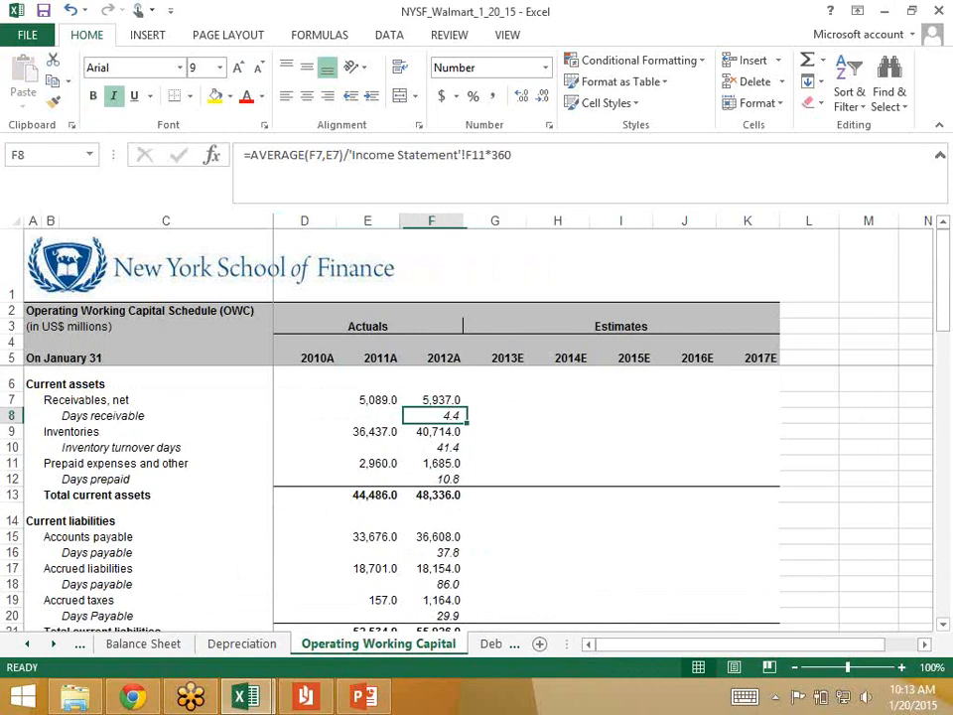
key("Right")
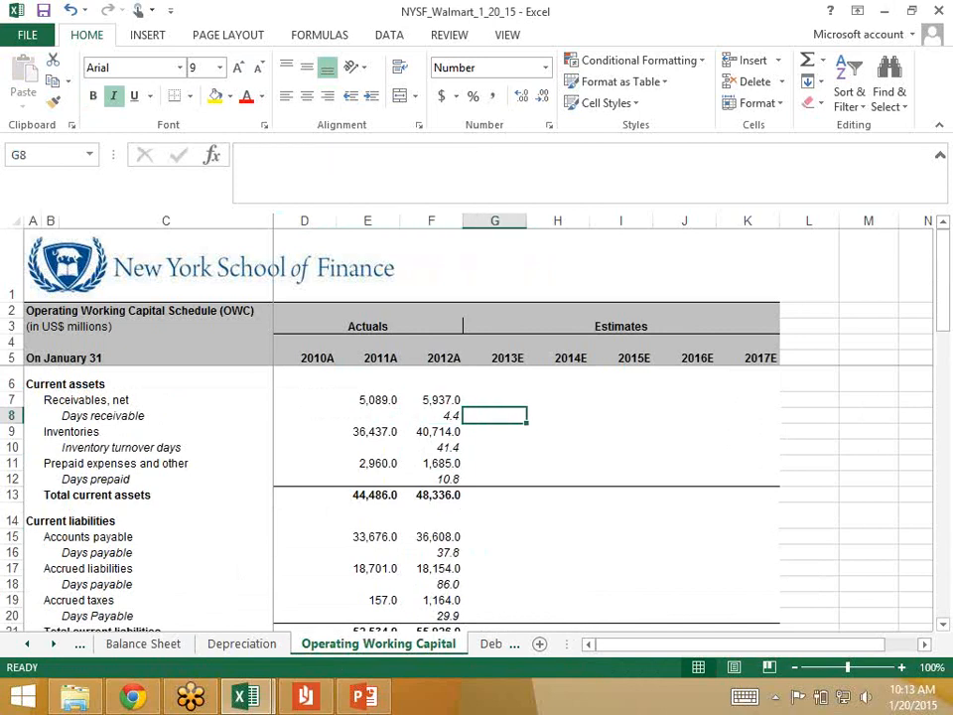
type("4.4")
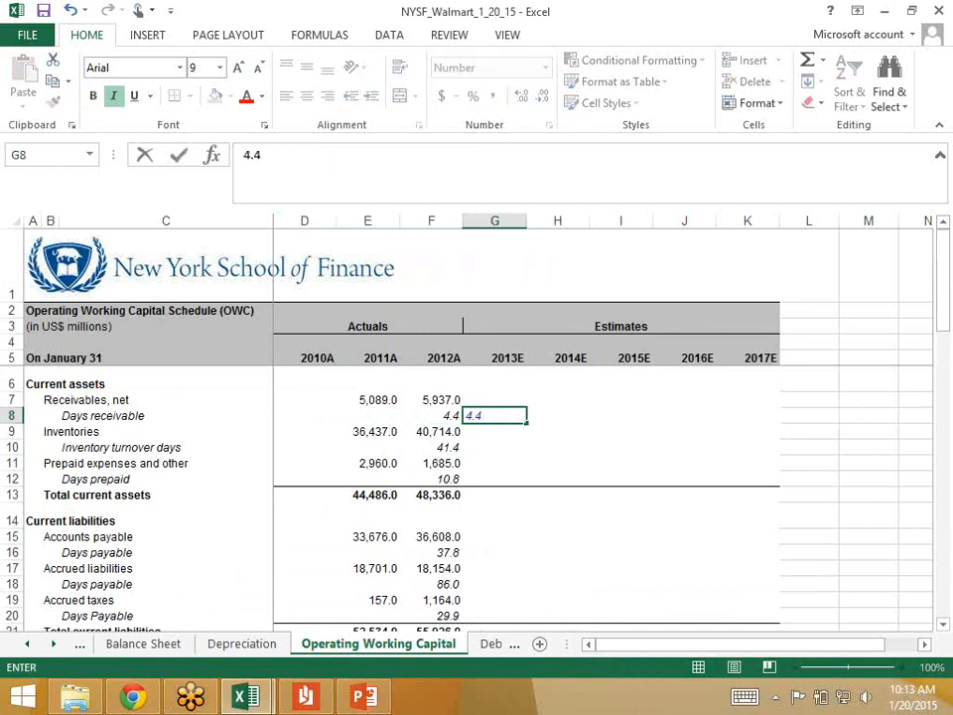
key("ctrl+Return")
key("Down")
key("Up")
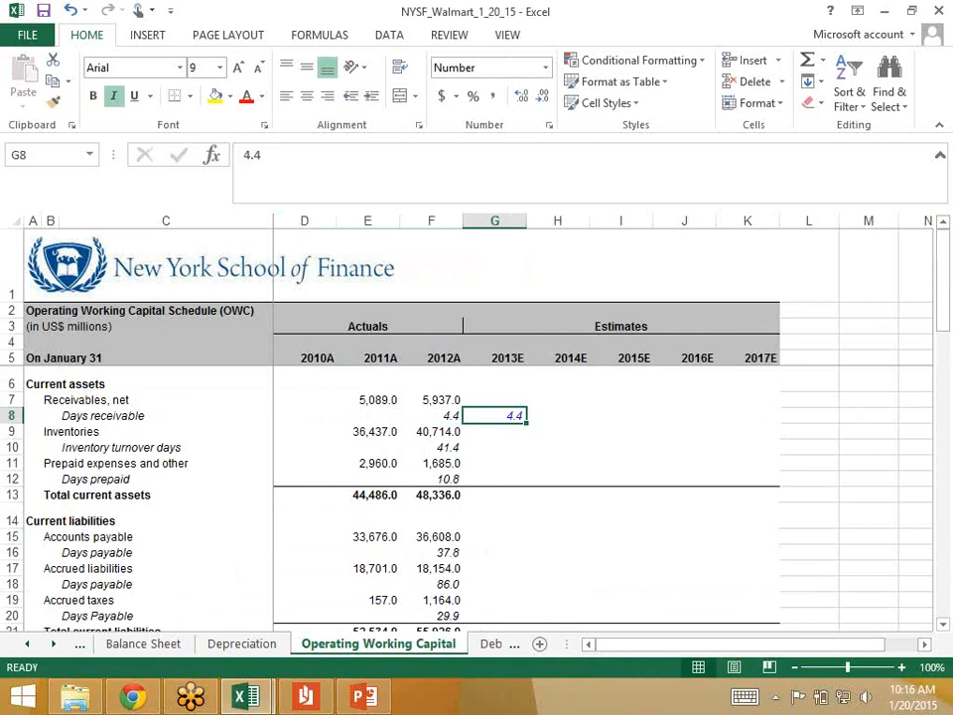
Step: Calculate 2013 receivables in G7 as days receivable over 360 times 2013 total revenue, =G8/360*'Income Statement'!G11
key("Up")
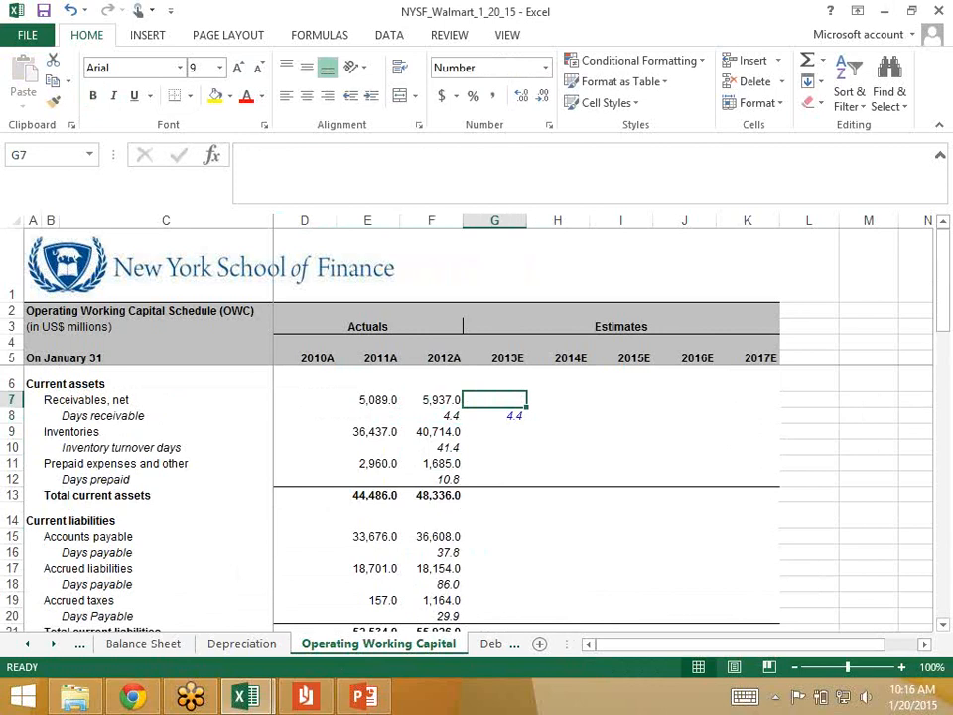
type("=")
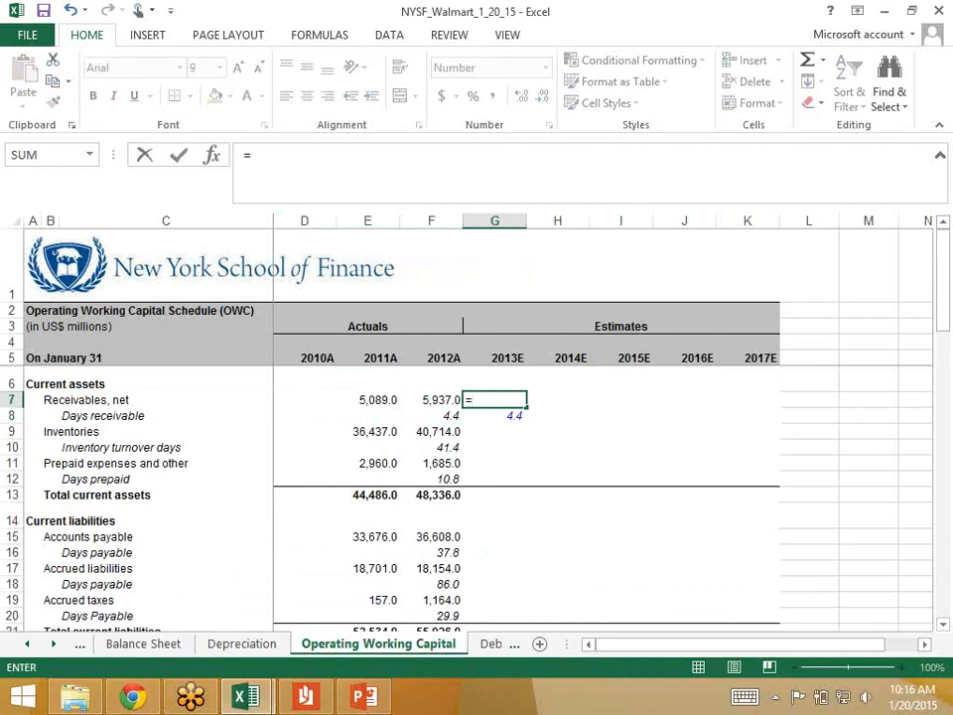
key("Down")
type("/3")
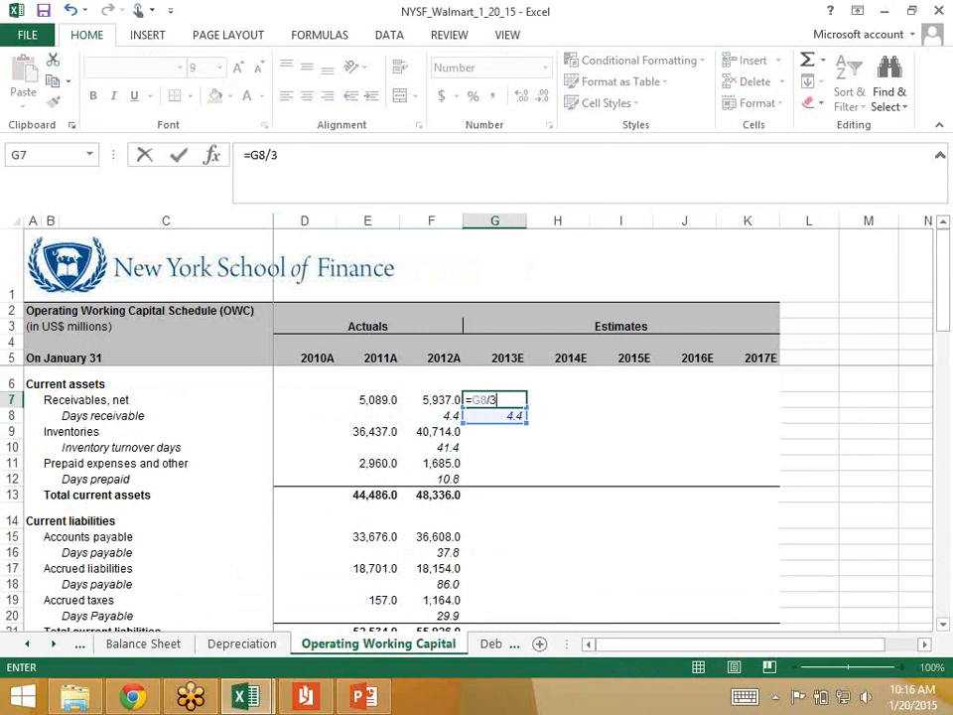
type("60*")
left_click(27, 645)
left_click(27, 645)
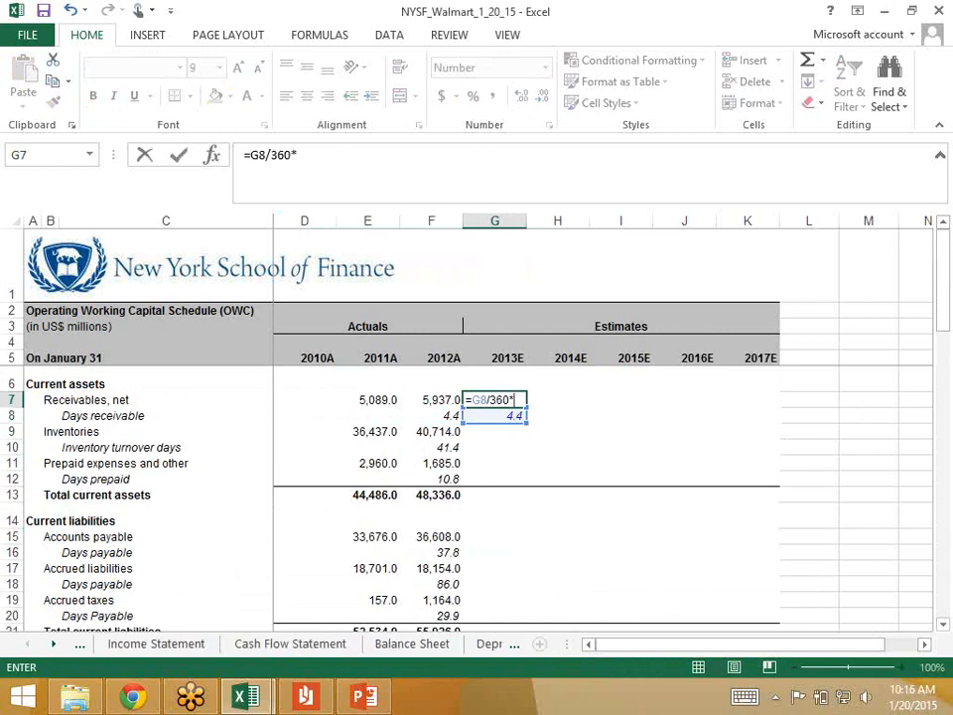
left_click(156, 645)
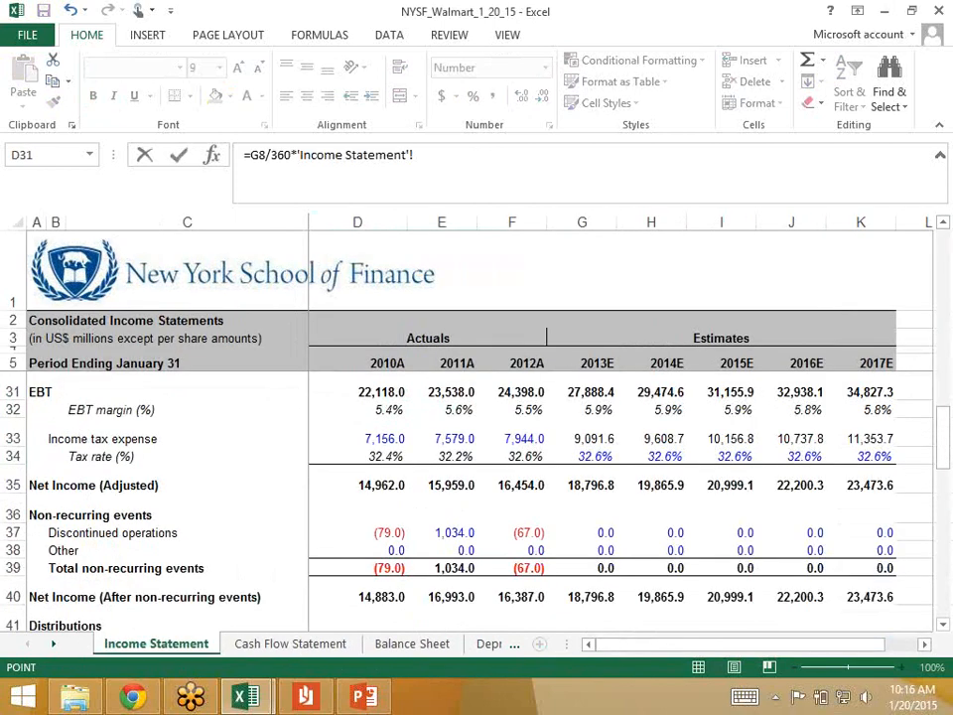
left_click(582, 391)
scroll(477, 496, "up", 6)
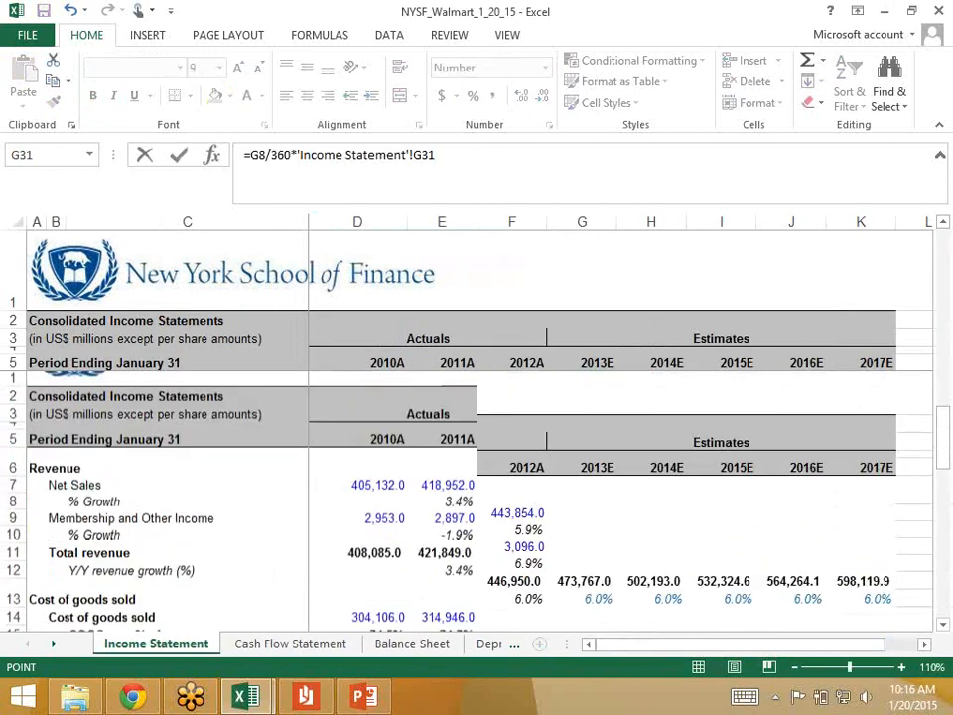
scroll(582, 474, "up", 2)
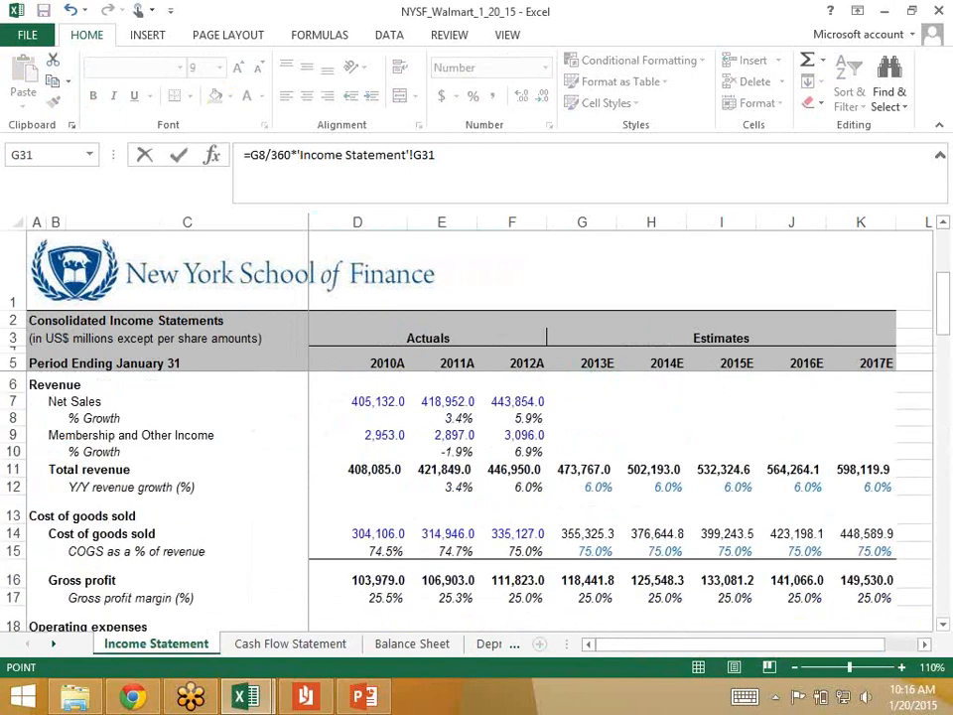
scroll(582, 474, "down", 2)
left_click(582, 474)
scroll(476, 497, "up", 2)
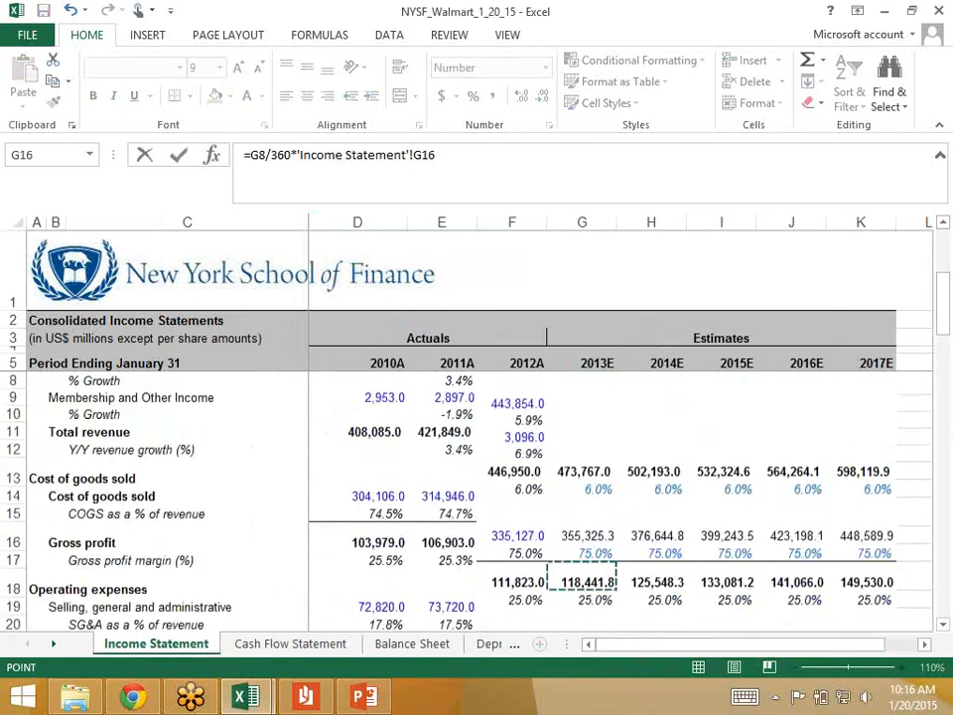
left_click(582, 476)
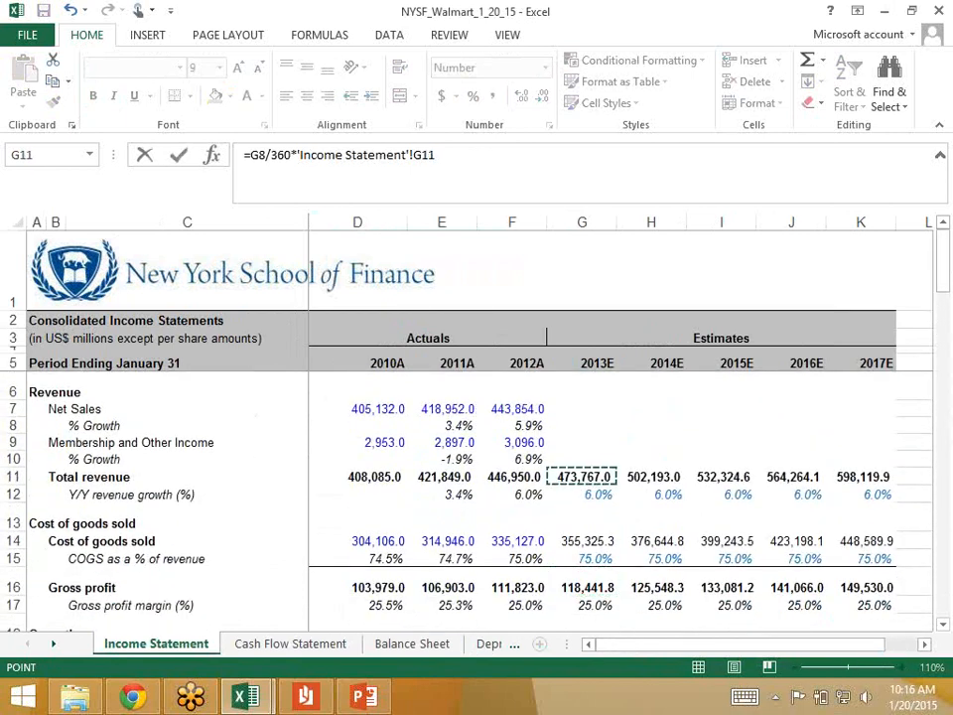
key("Return")
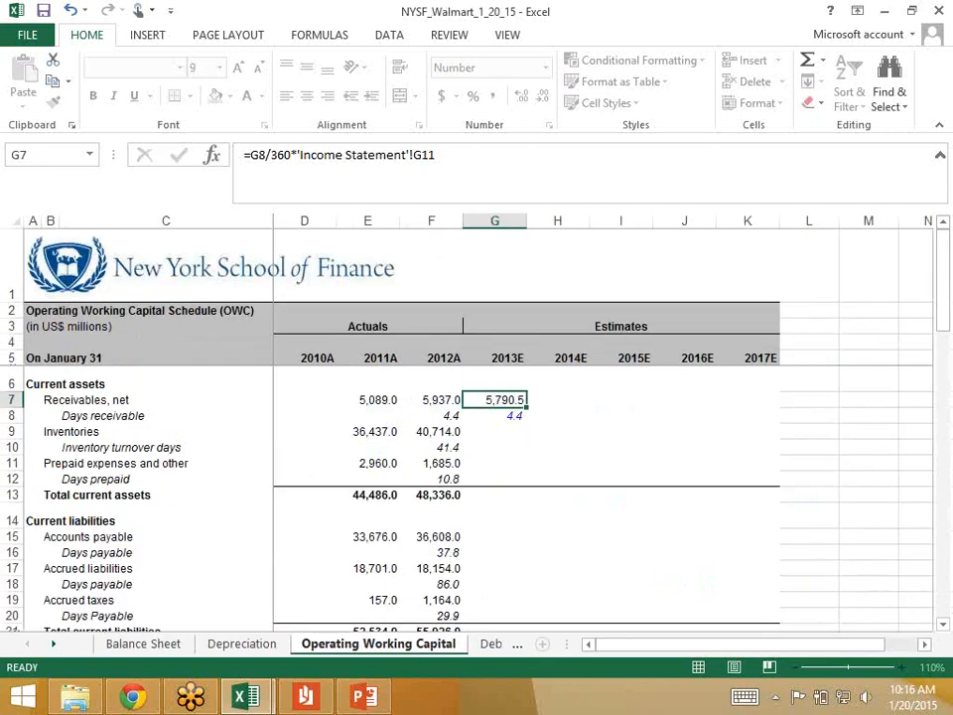
key("Down")
key("Up")
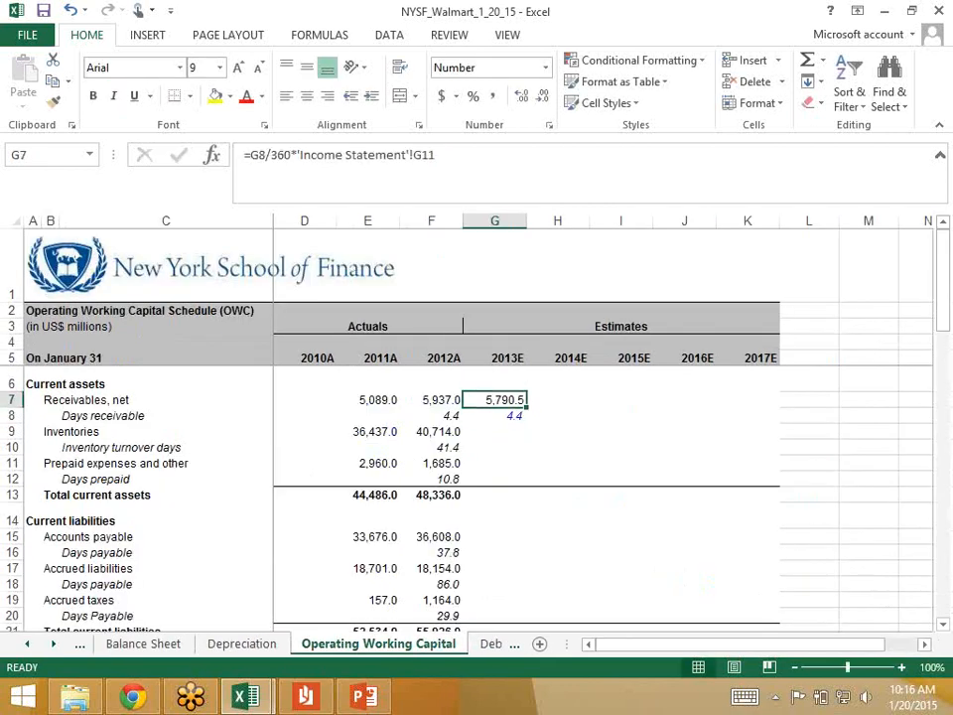
Step: Fill the 2013 receivables formula and days receivable in G7:G8 across the 2014 to 2017 estimates, through column K
key("shift+Down")
key("shift+Right")
key("shift+Right")
key("shift+Right")
key("shift+Right")
key("shift+Right")
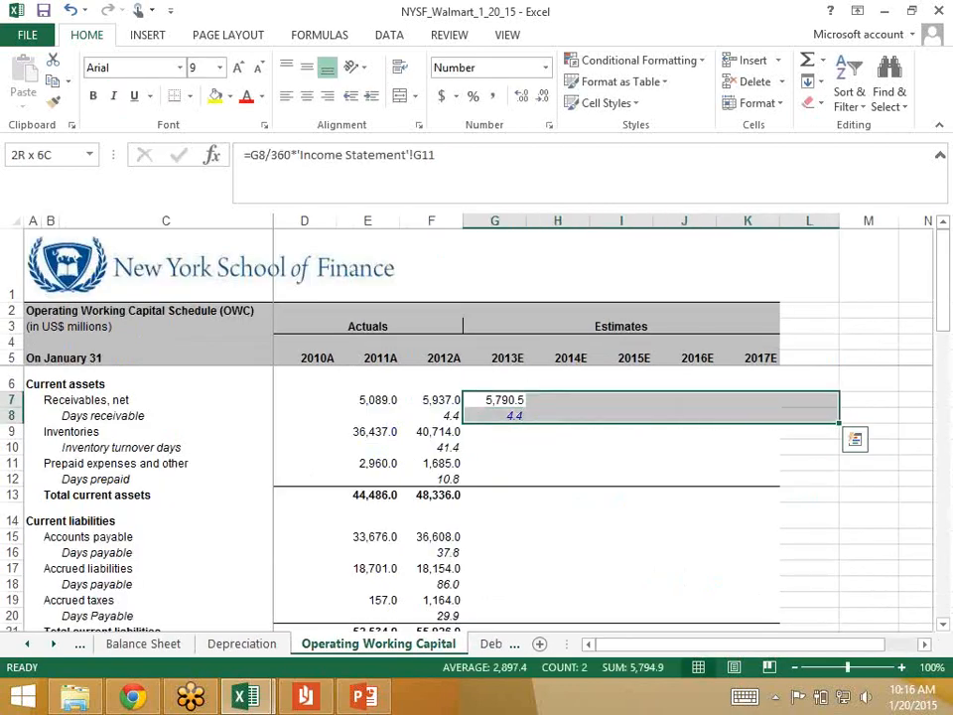
key("shift+Left")
key("ctrl+r")
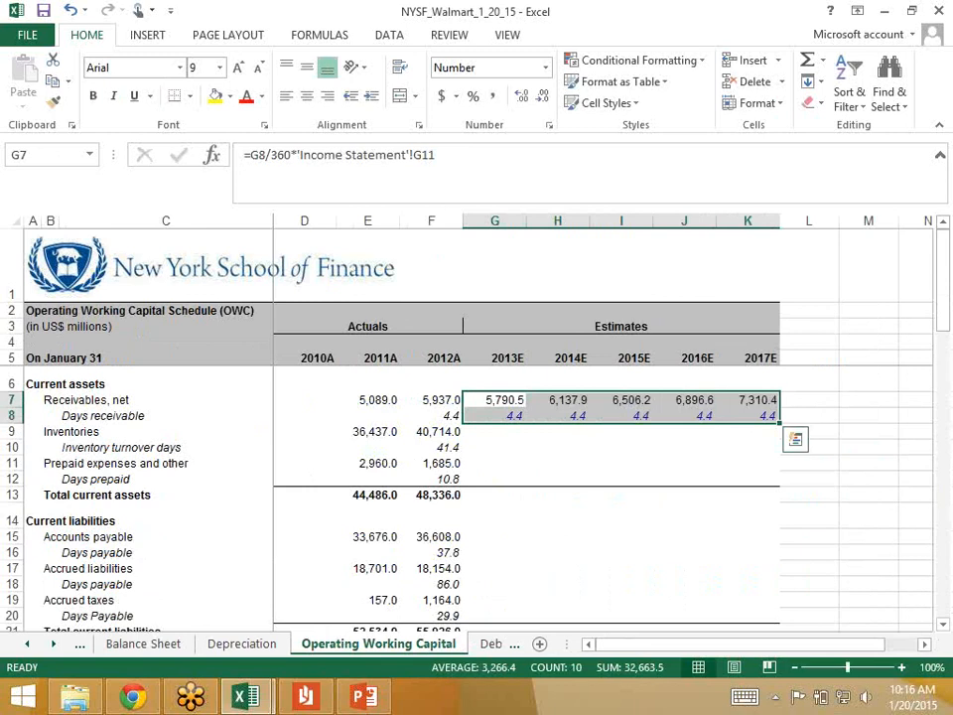
key("Down")
key("Up")
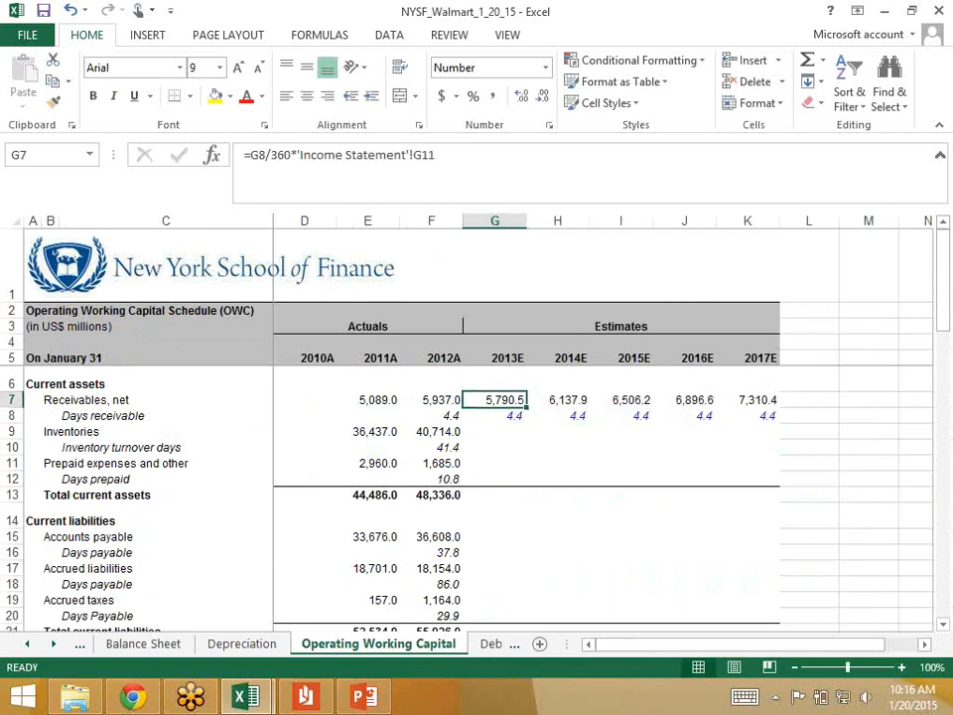
Step: Try extending the 2012 inventory turnover days formula from F10 into the 2013 and 2014 cells G10 and H10, inspecting the copied references
key("Down")
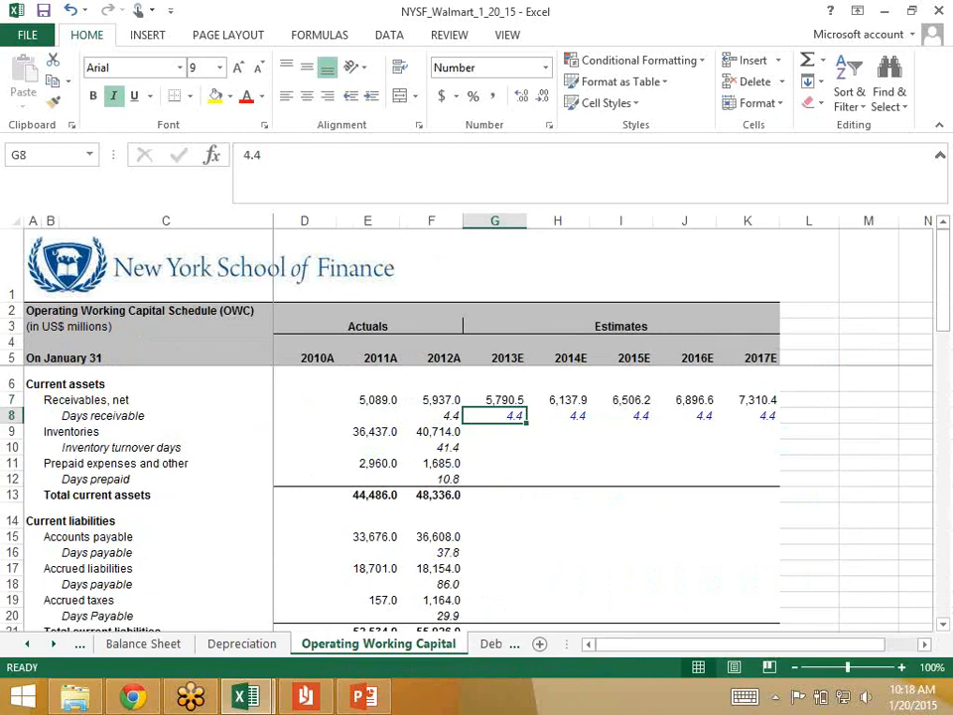
key("Down")
key("Left")
key("Down")
key("shift+Right")
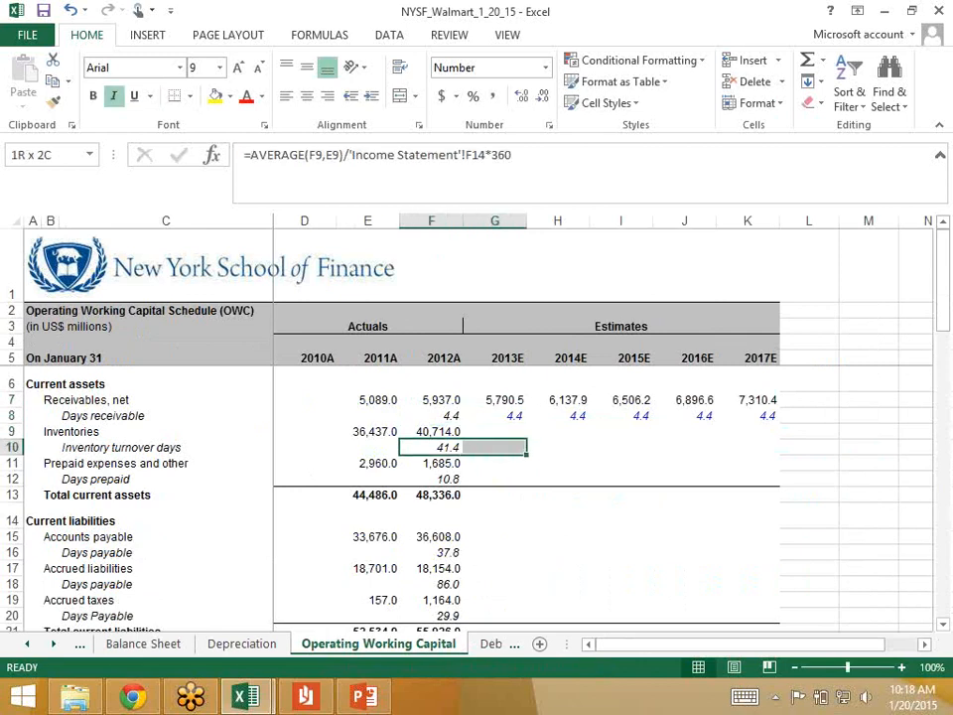
key("ctrl+r")
key("Right")
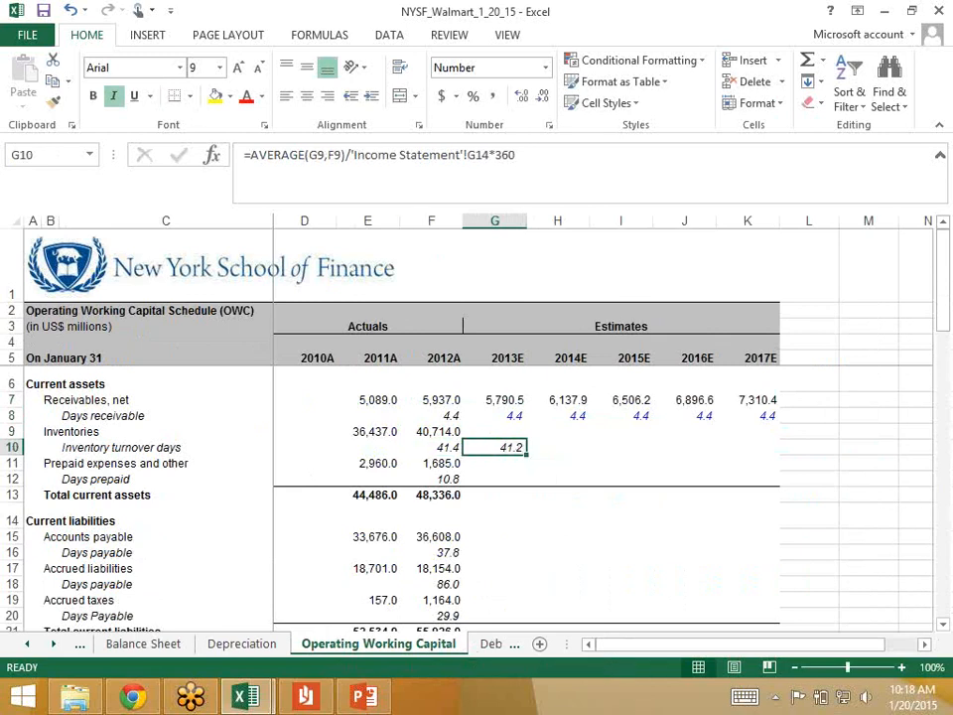
key("F2")
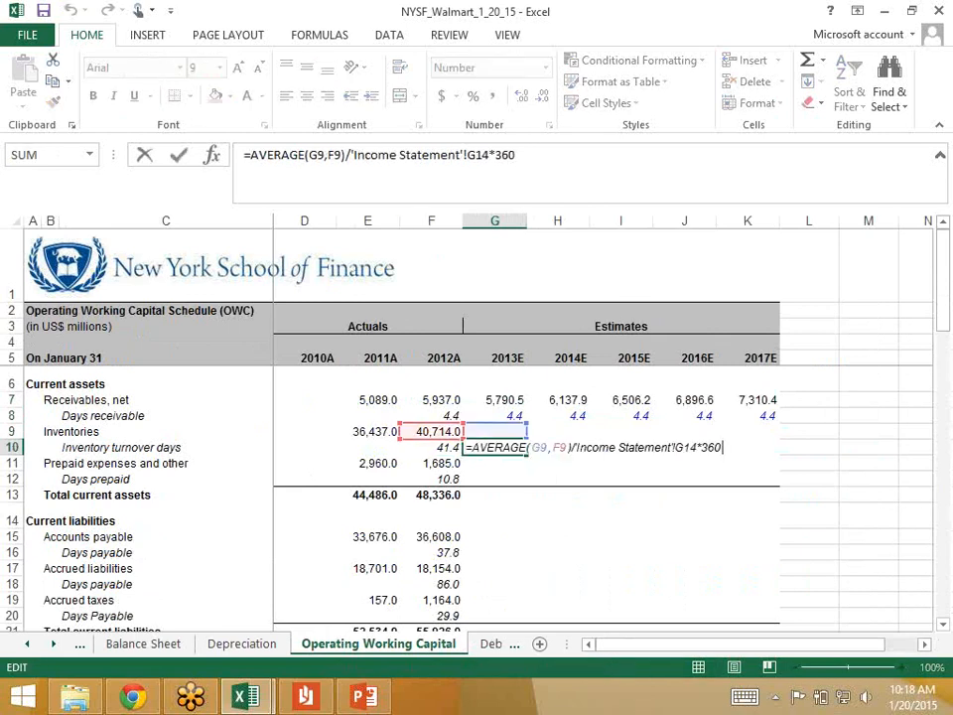
key("Escape")
key("shift+Right")
key("ctrl+r")
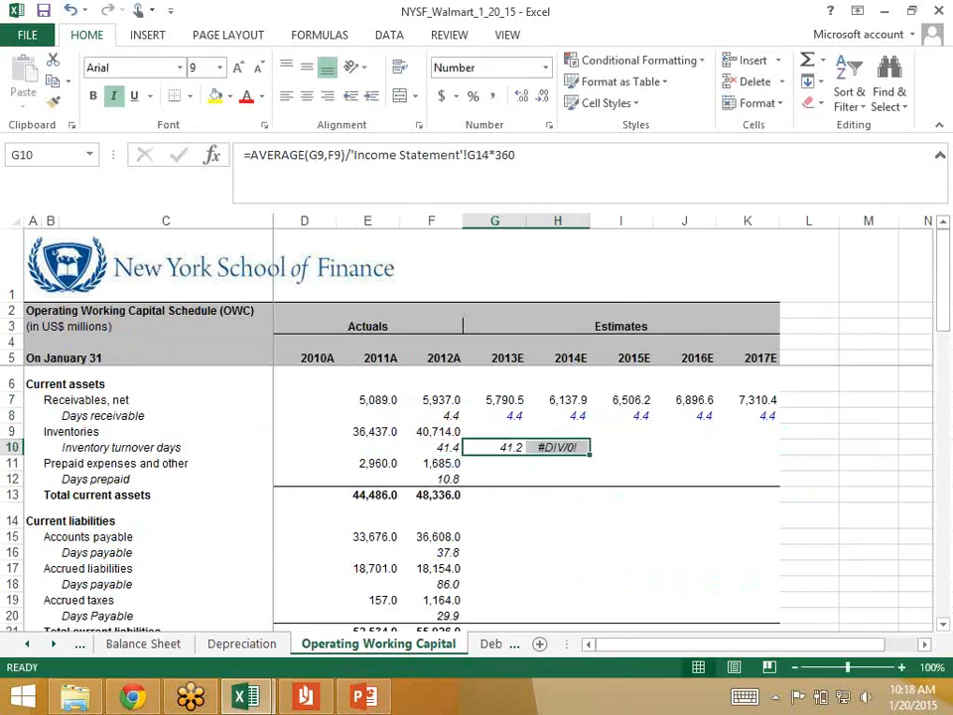
key("Right")
key("F2")
key("Escape")
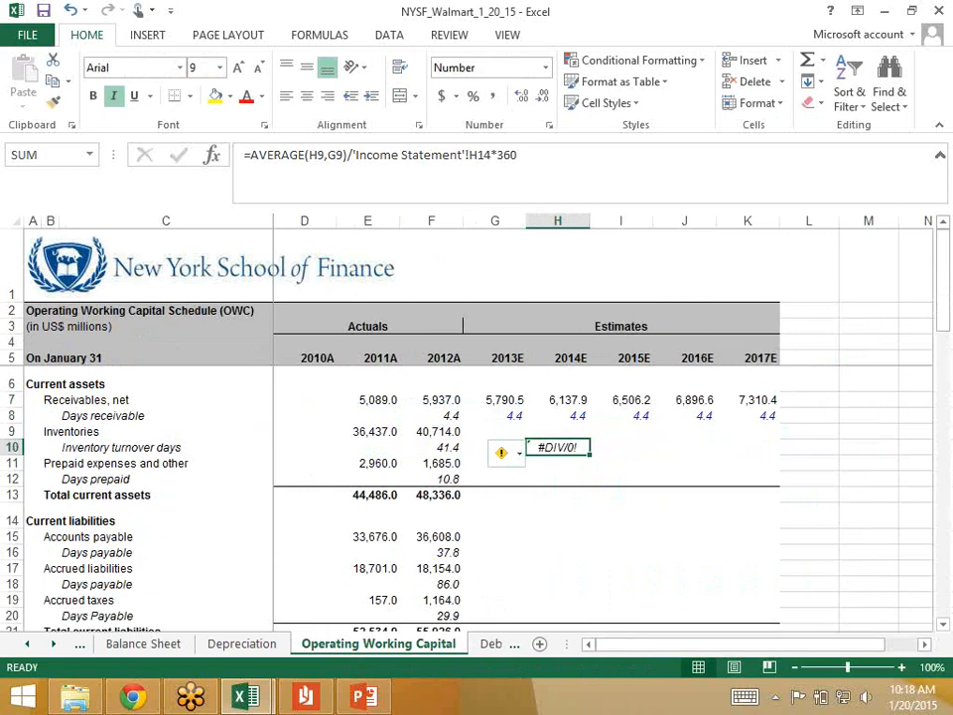
Step: Clear the copied inventory turnover days formulas from G10:H10
key("shift+Left")
key("Delete")
key("Left")
key("Right")
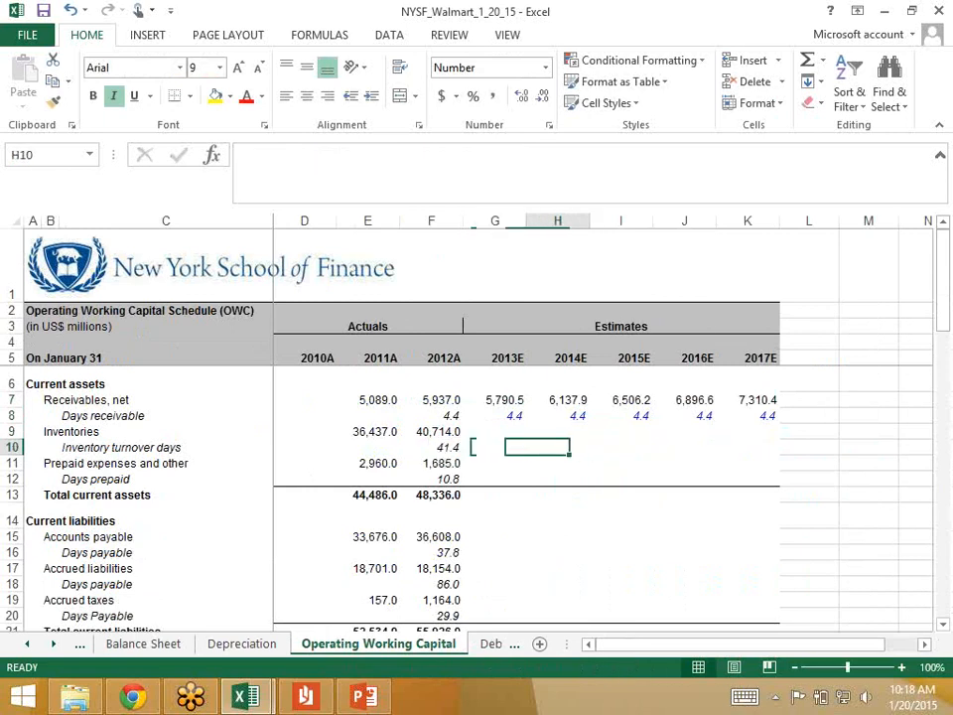
Step: Link the 2013 inventory turnover days in G10 to the 2012 figure with =F10
key("Left")
type("=")
key("Left")
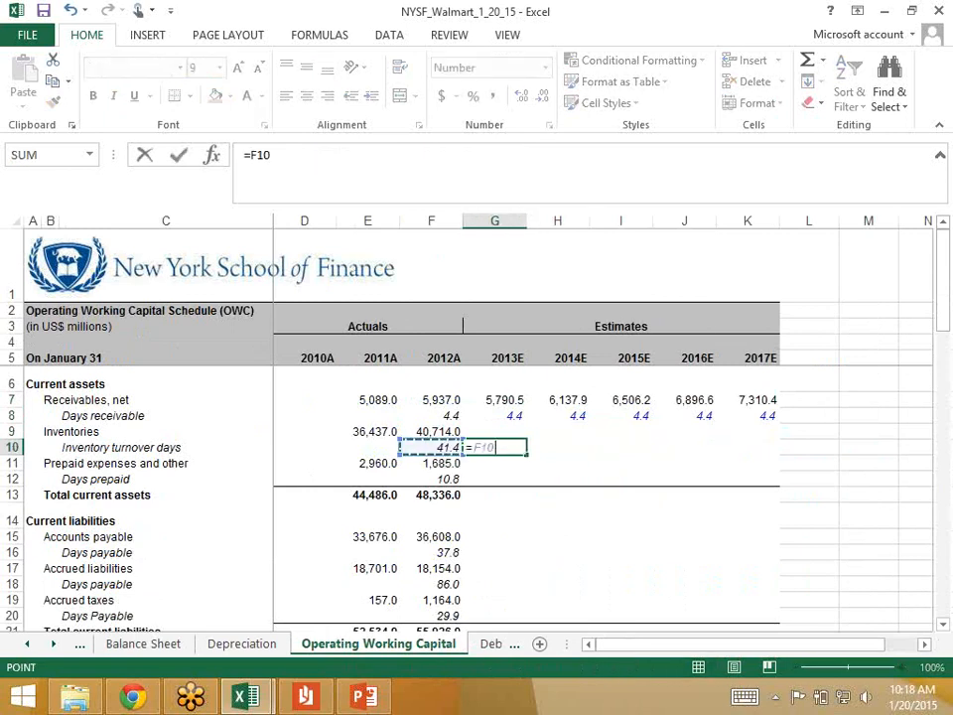
key("Return")
key("Up")
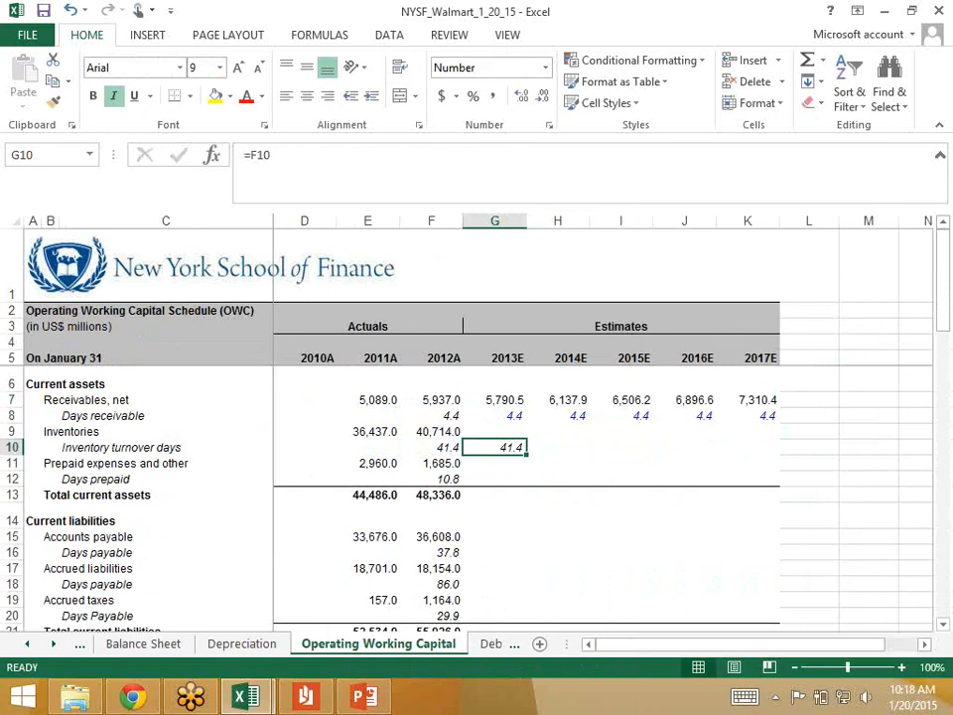
Step: Replace the 2013 inventory turnover days in G10 with the hardcoded value 41.4 and apply a dark blue theme font color
key("Delete")
type("41.4")
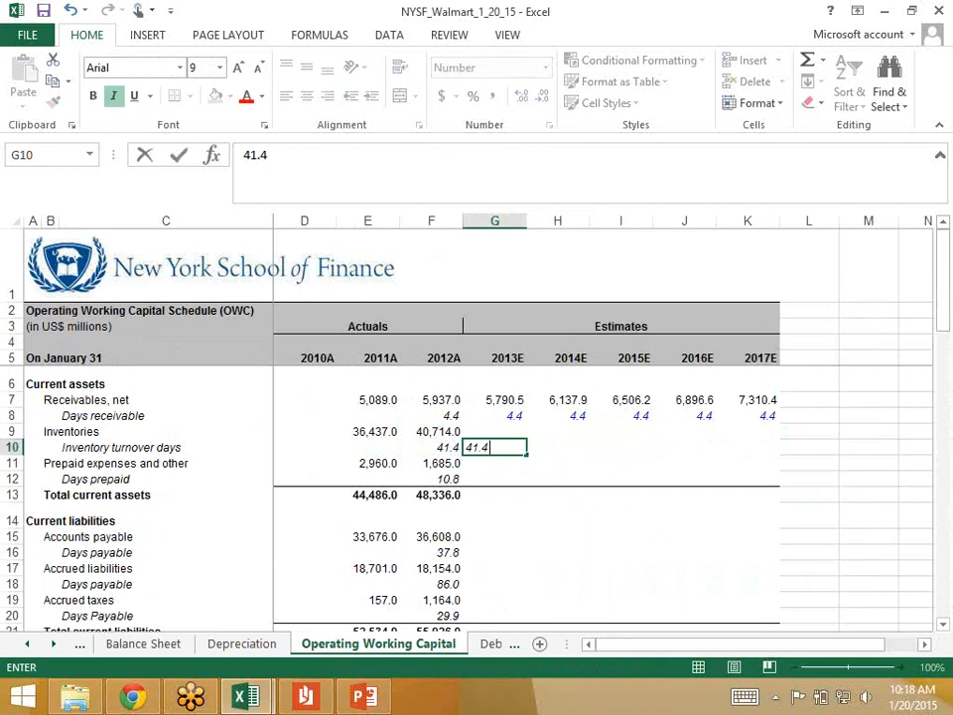
key("ctrl+Return")
key("Down")
key("Up")
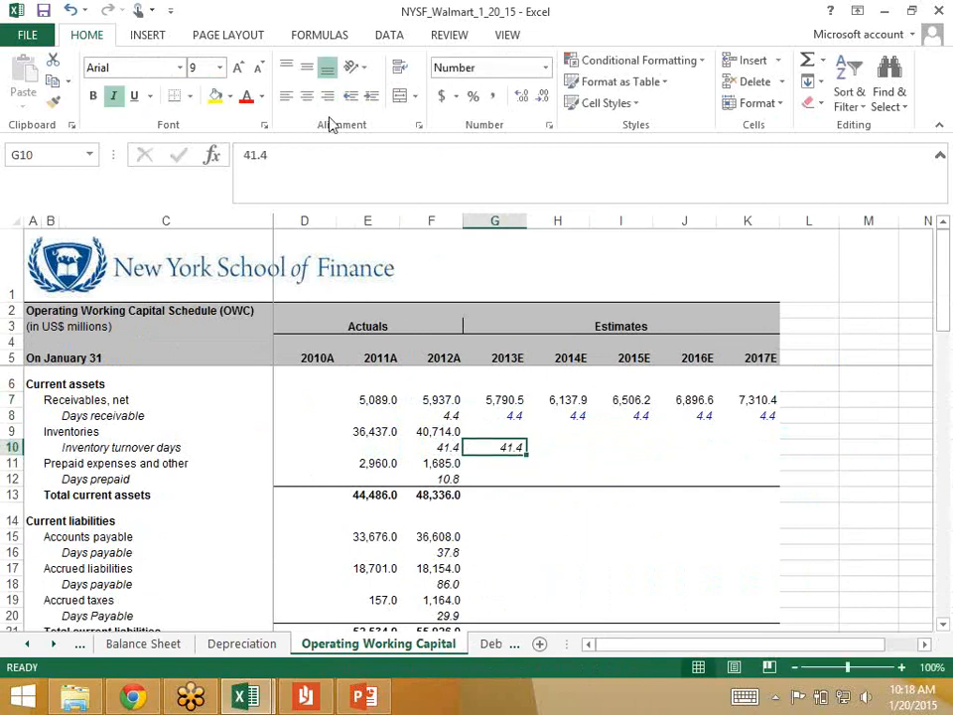
left_click(263, 97)
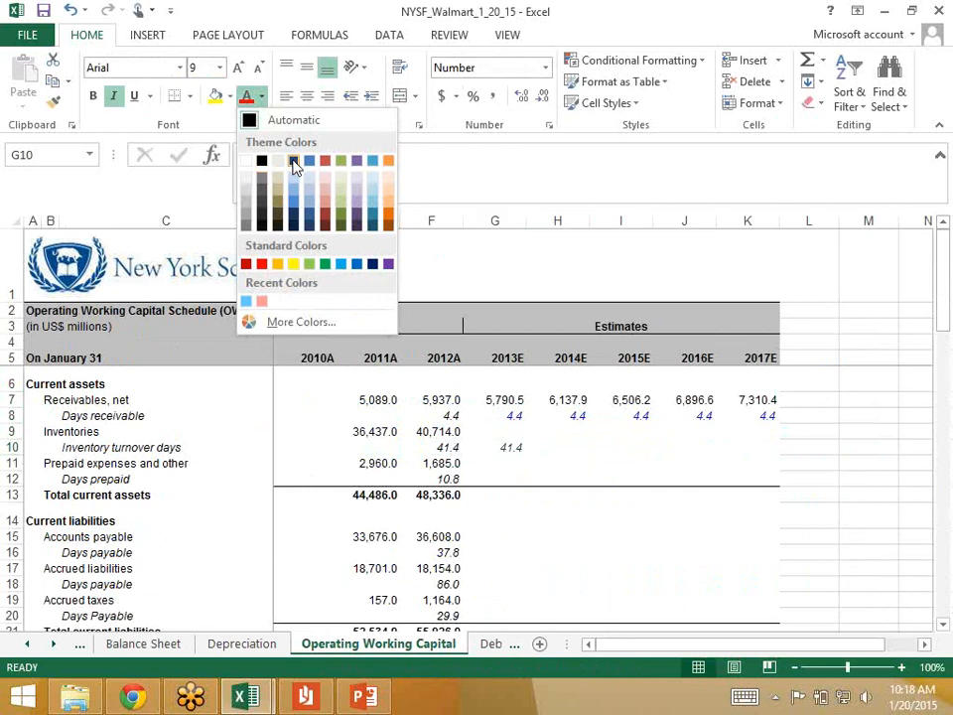
left_click(293, 162)
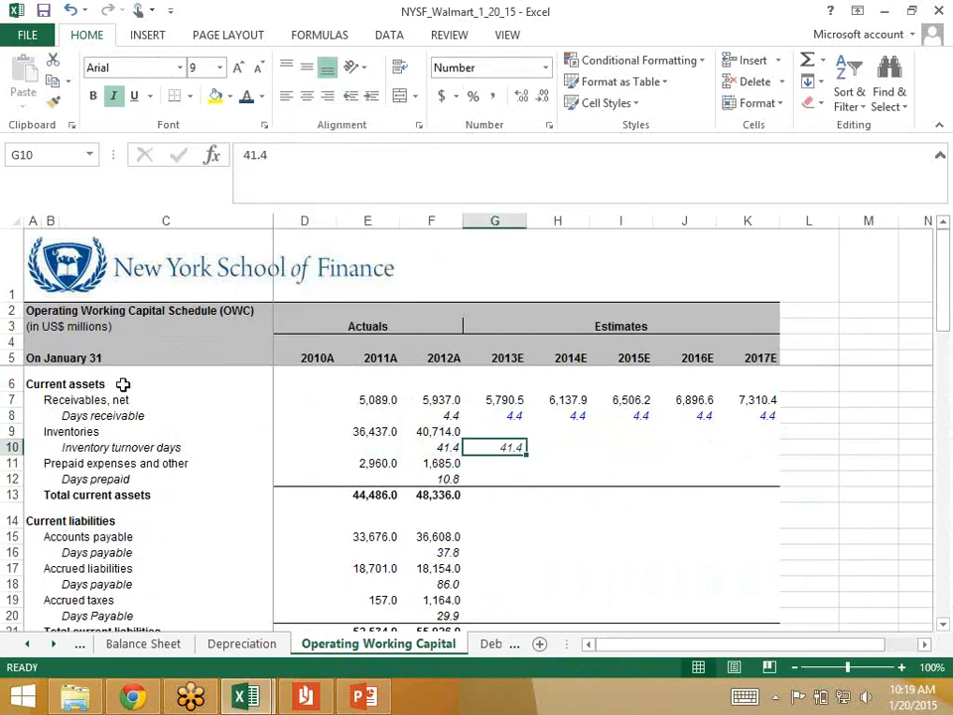
Step: Calculate 2013 inventories in G9 with =G10/360*'Income Statement'!G14, using the 2013 cost of goods sold
key("Up")
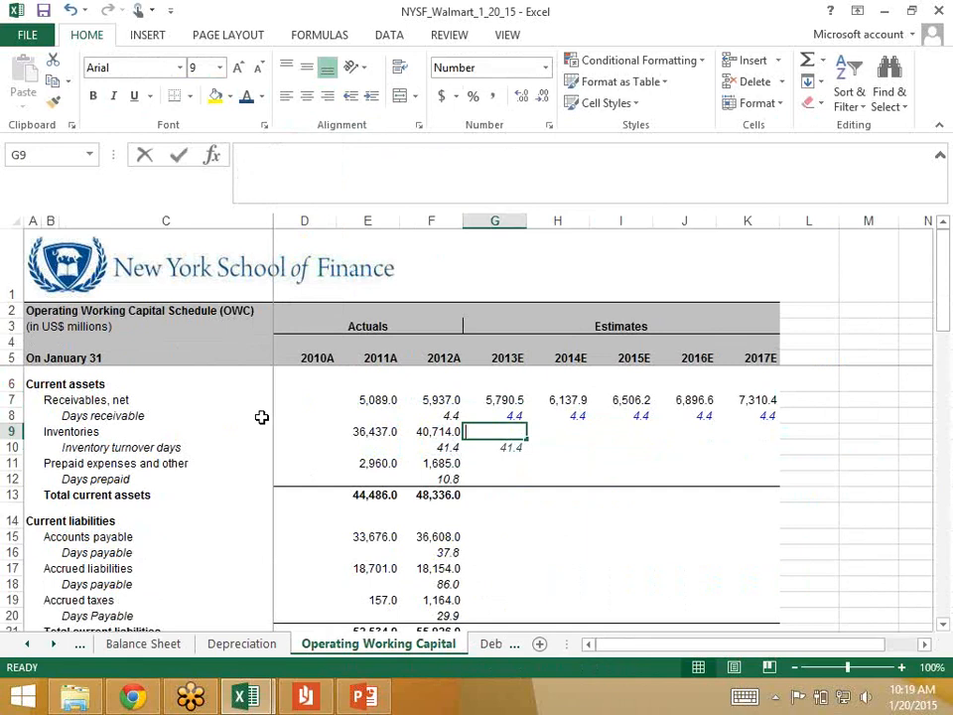
type("=")
key("Down")
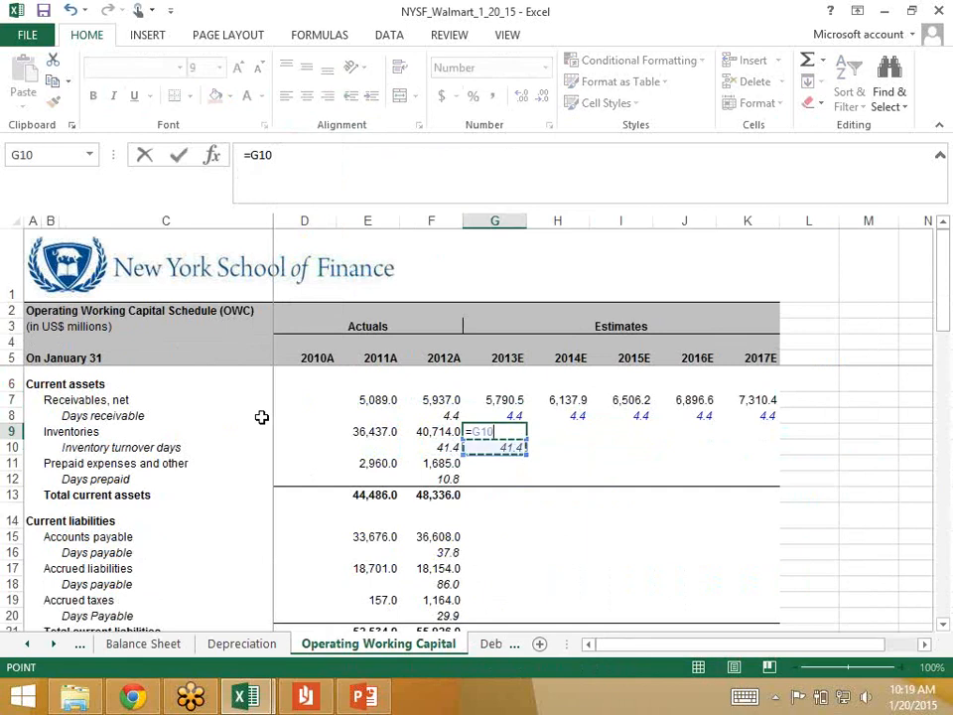
type("/360")
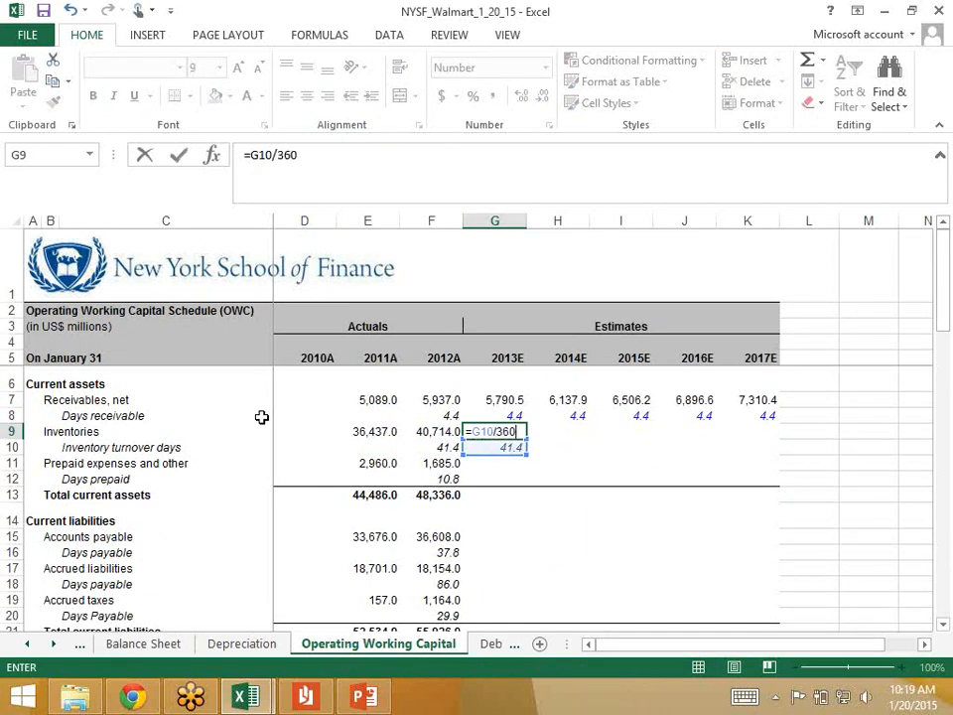
type("*")
left_click(27, 645)
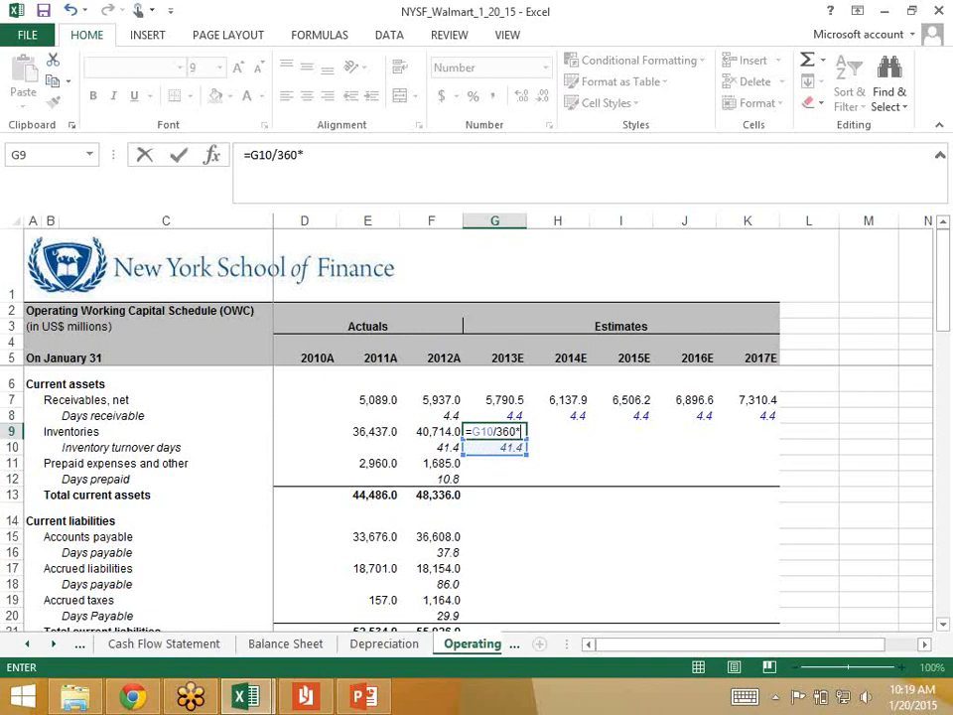
left_click(27, 644)
left_click(156, 644)
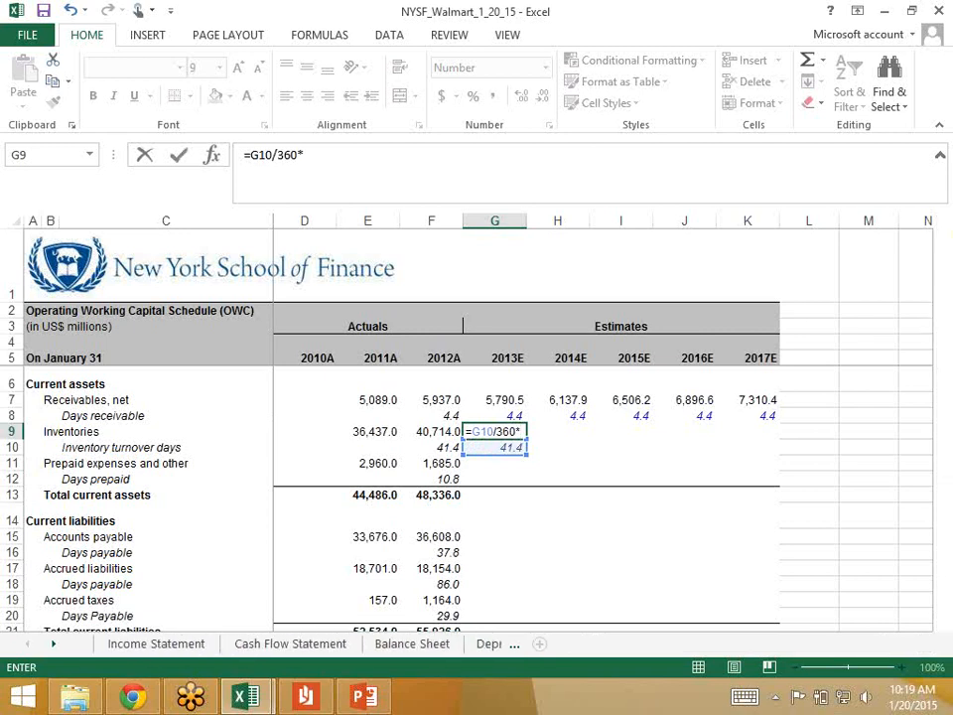
left_click(582, 541)
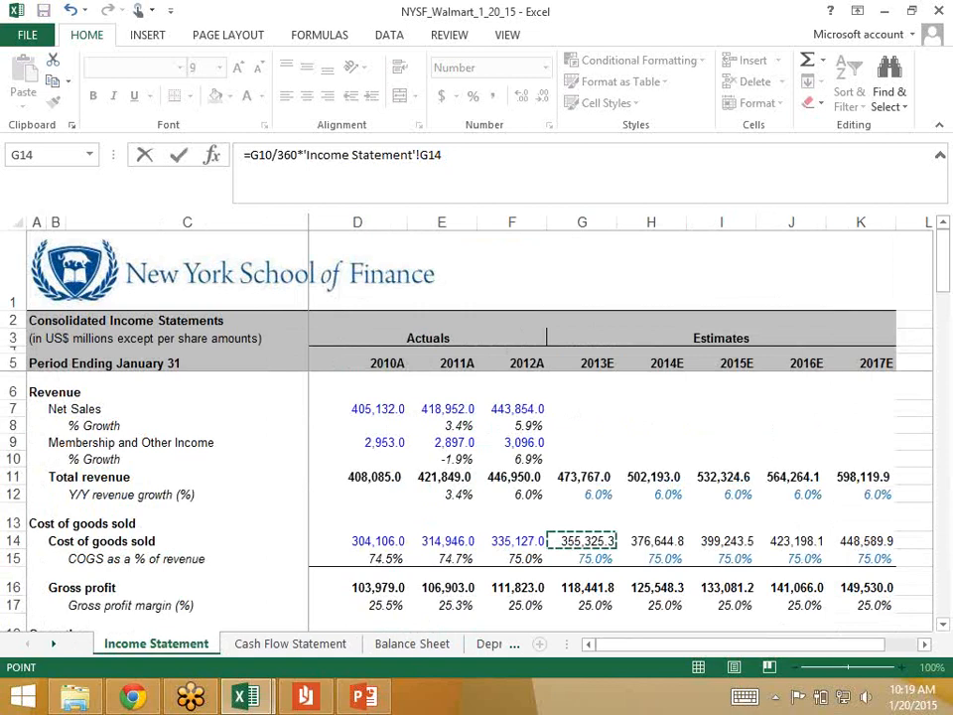
key("Return")
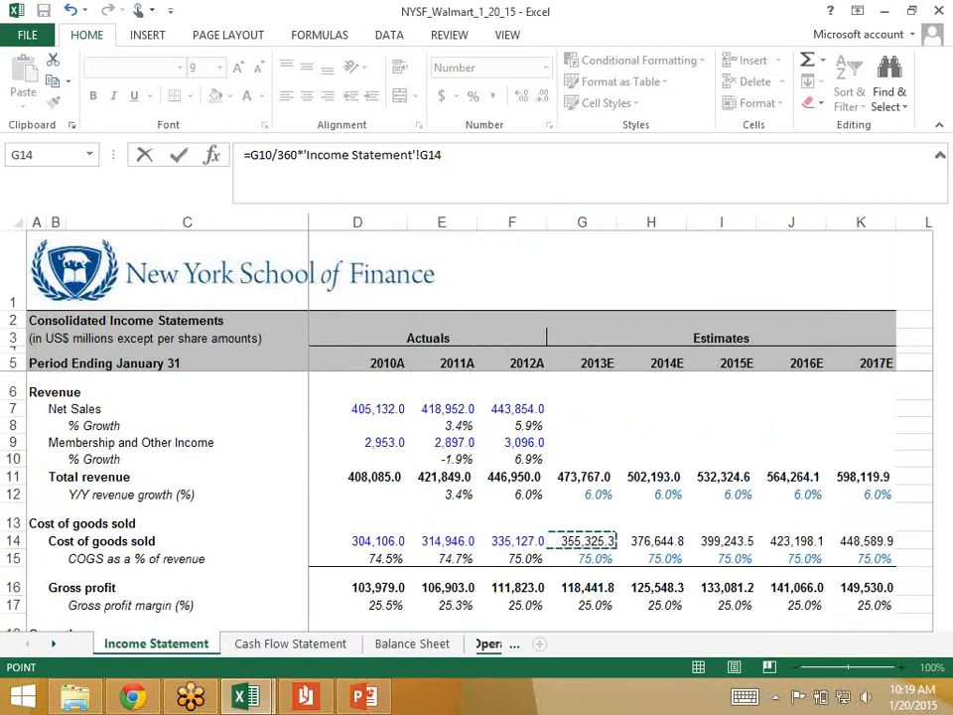
key("Up")
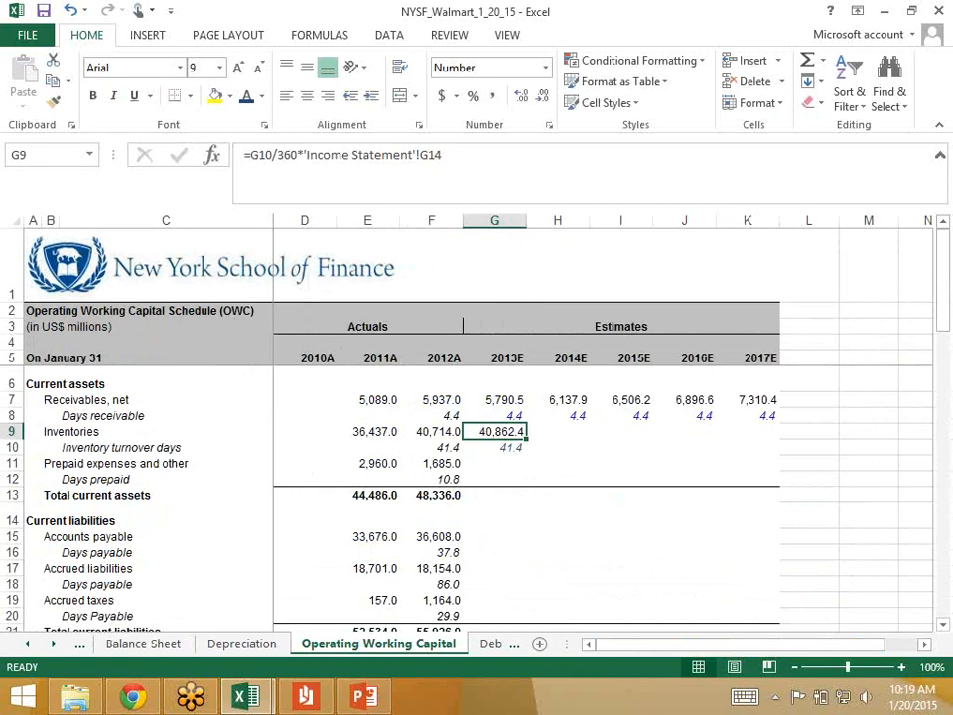
Step: Copy the 2013 inventories formula and turnover days across G9:K10 through 2017, and review the references in G9
key("Up")
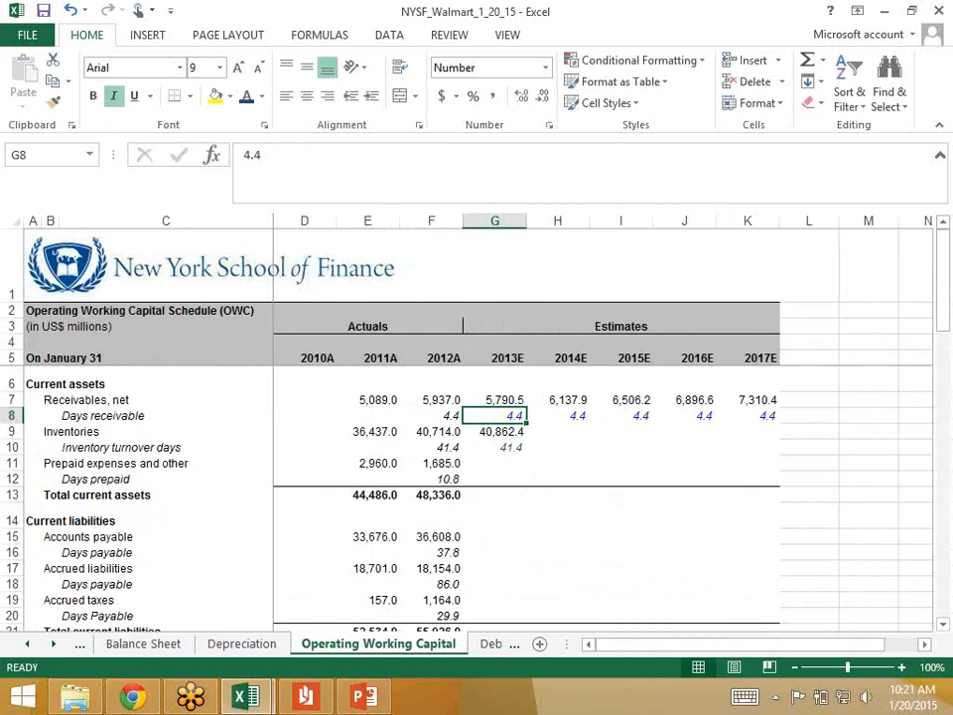
key("Down")
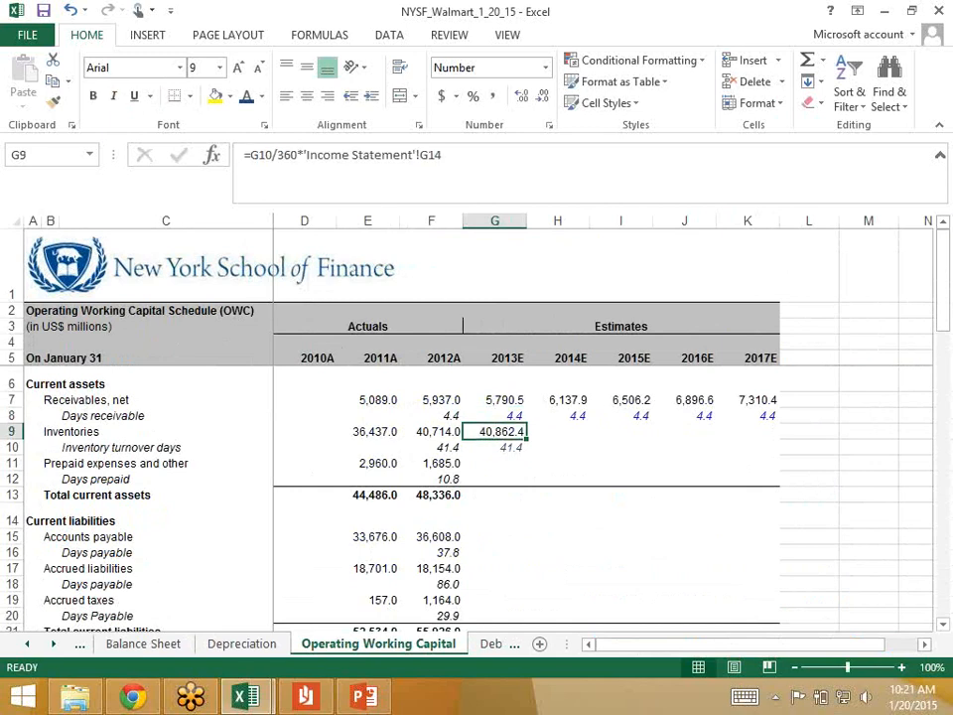
key("shift+Down")
key("shift+Right")
key("shift+Right")
key("shift+Right")
key("shift+Right")
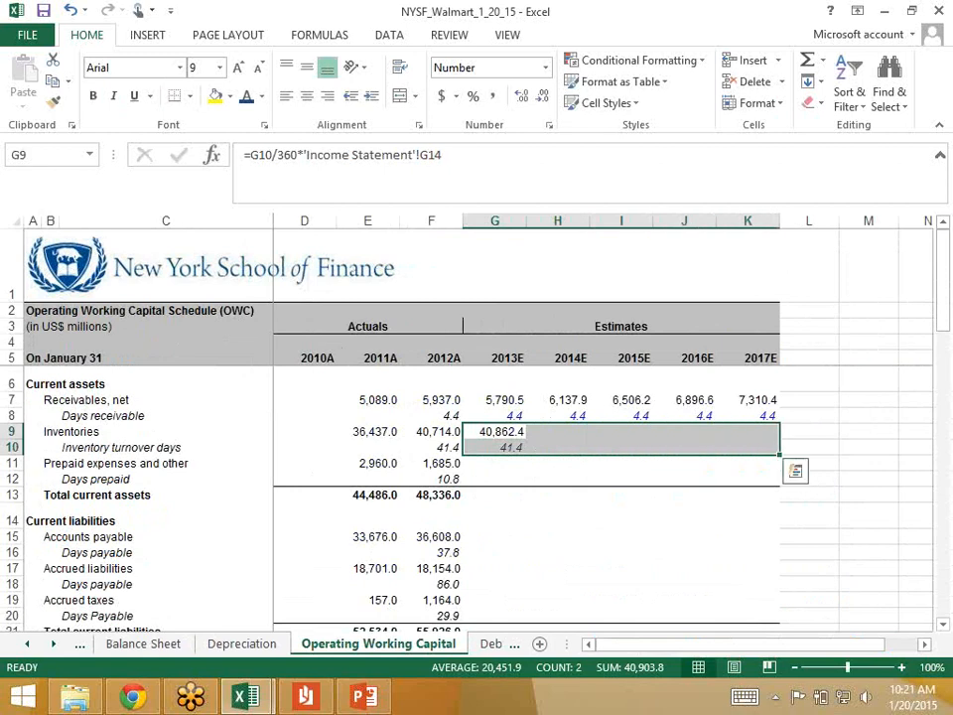
key("ctrl+r")
key("Right")
key("Left")
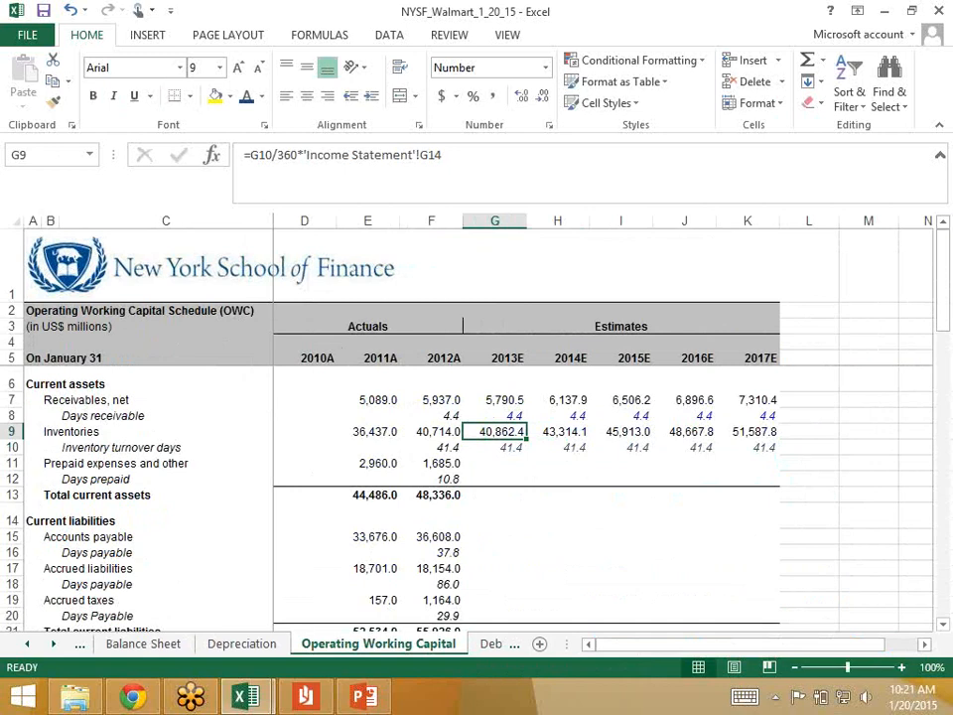
key("Down")
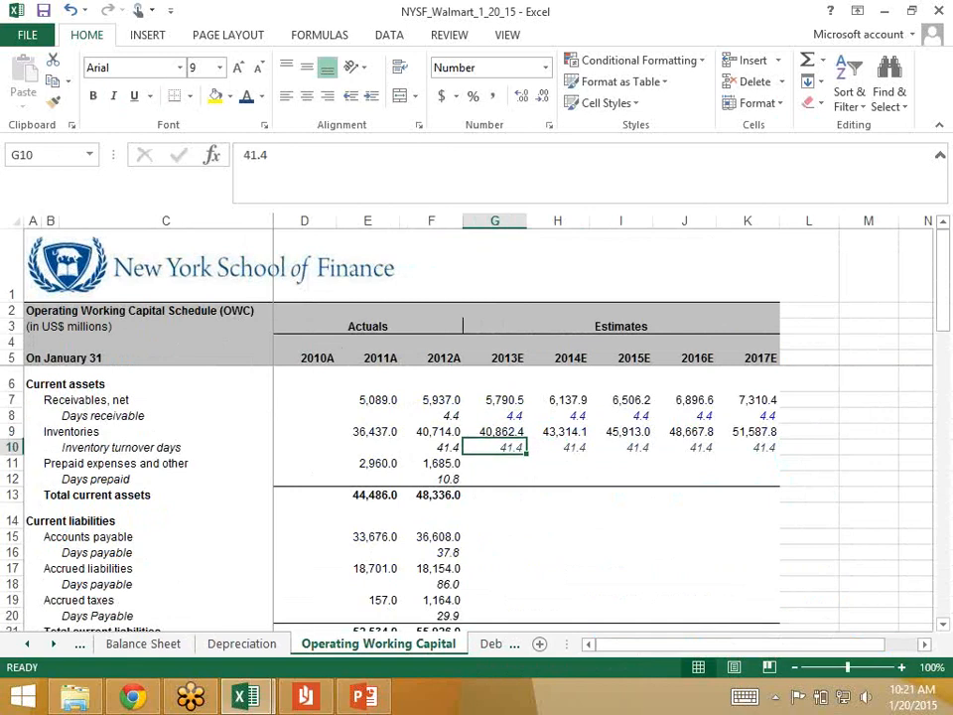
key("Up")
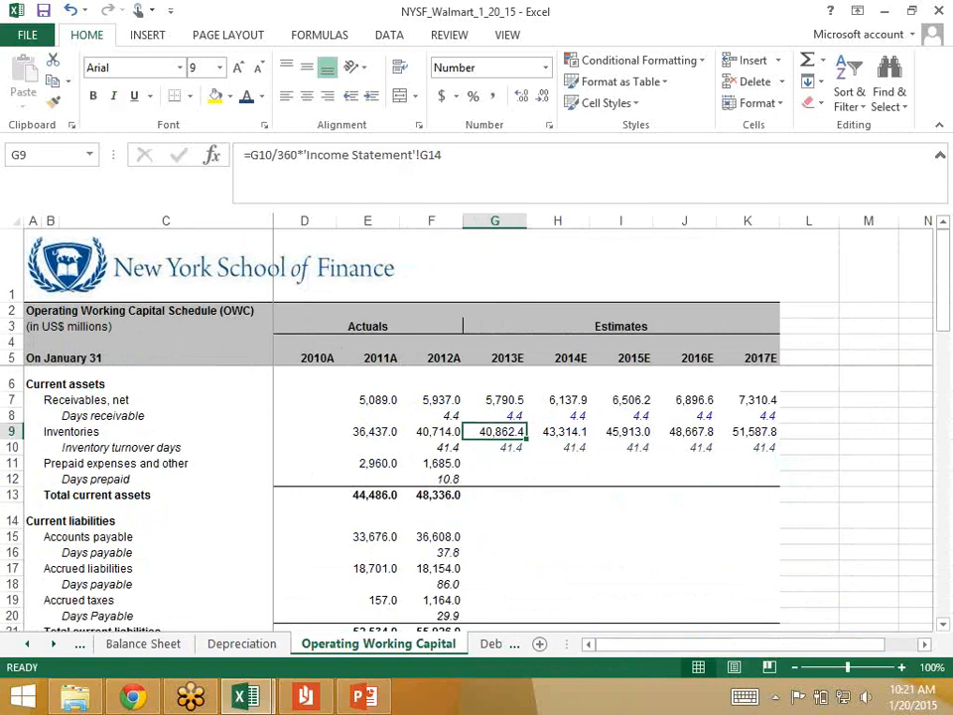
key("F2")
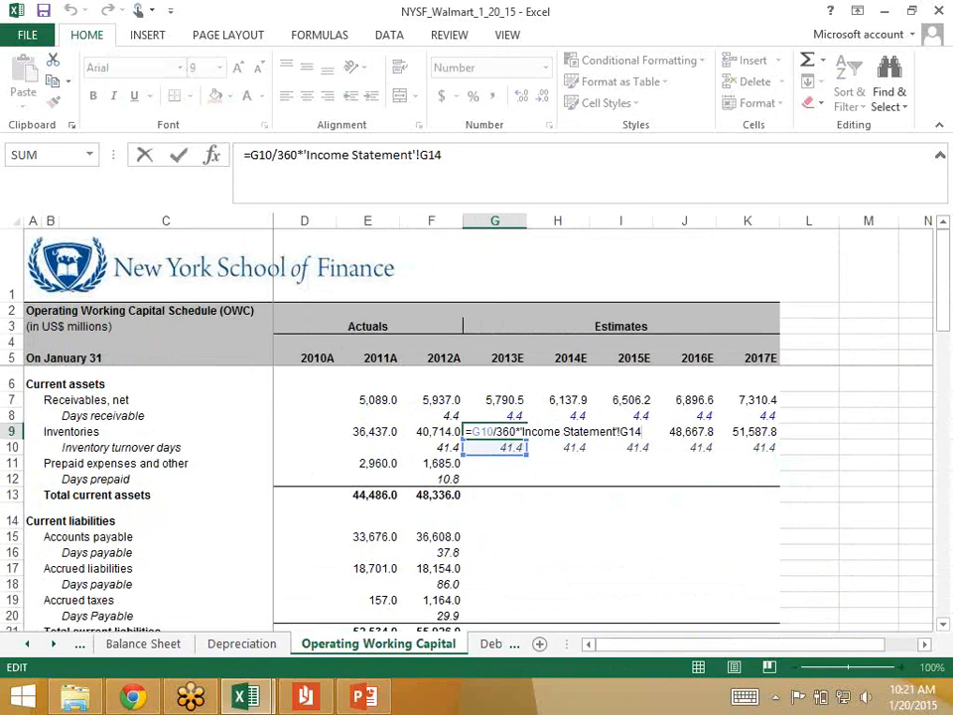
key("ctrl+Return")
Step: Set the 2013 days prepaid in G12 to the hardcoded value 10.8
key("Down")
key("Down")
key("Down")
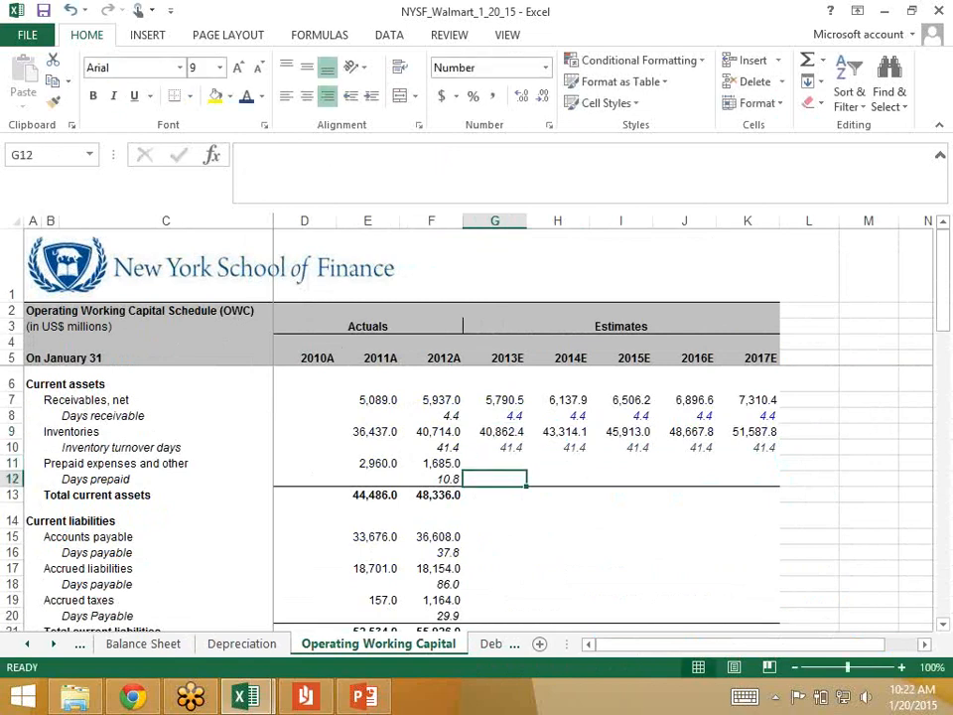
type("10.8")
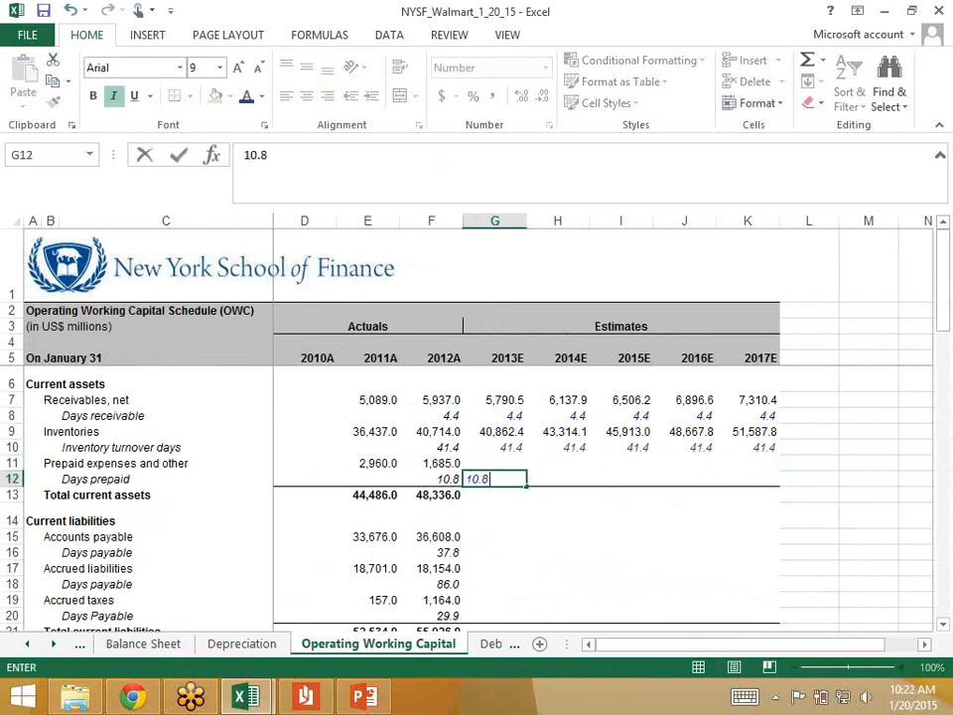
key("ctrl+Return")
Step: Calculate 2013 prepaid expenses in G11 with =G12/360*'Income Statement'!G19, using 2013 selling, general and administrative expense
key("Up")
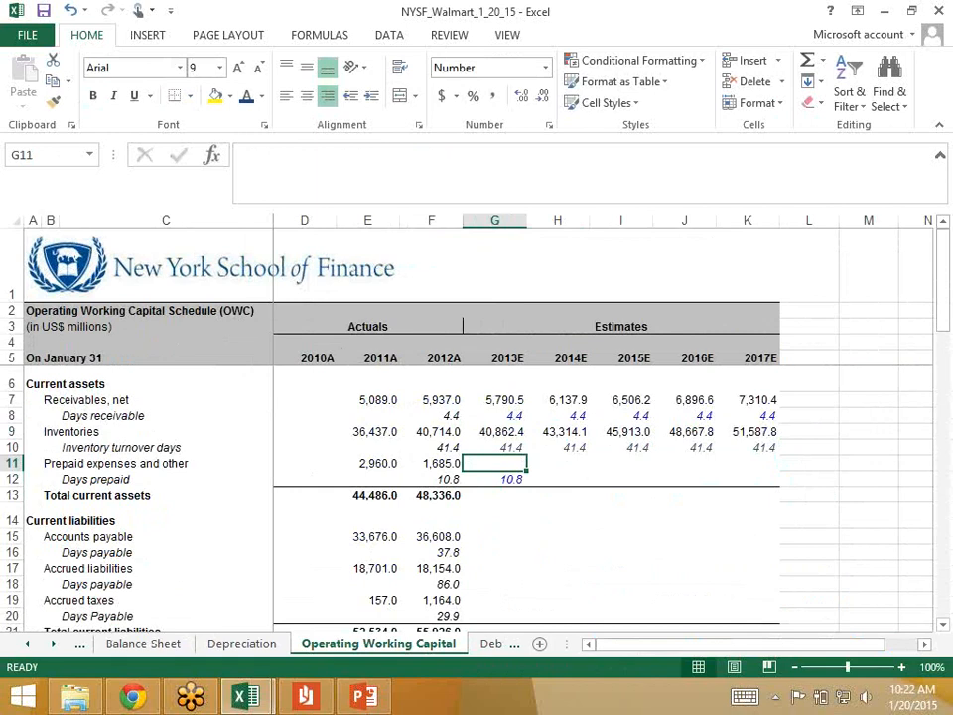
type("=")
key("Down")
type("/")
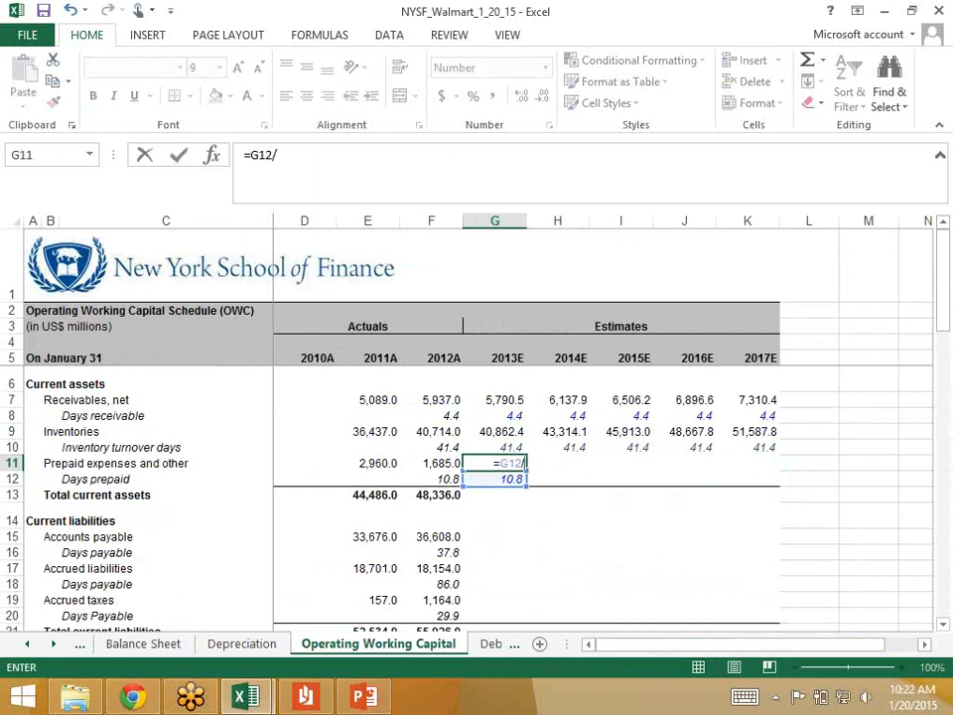
type("360*")
left_click(27, 644)
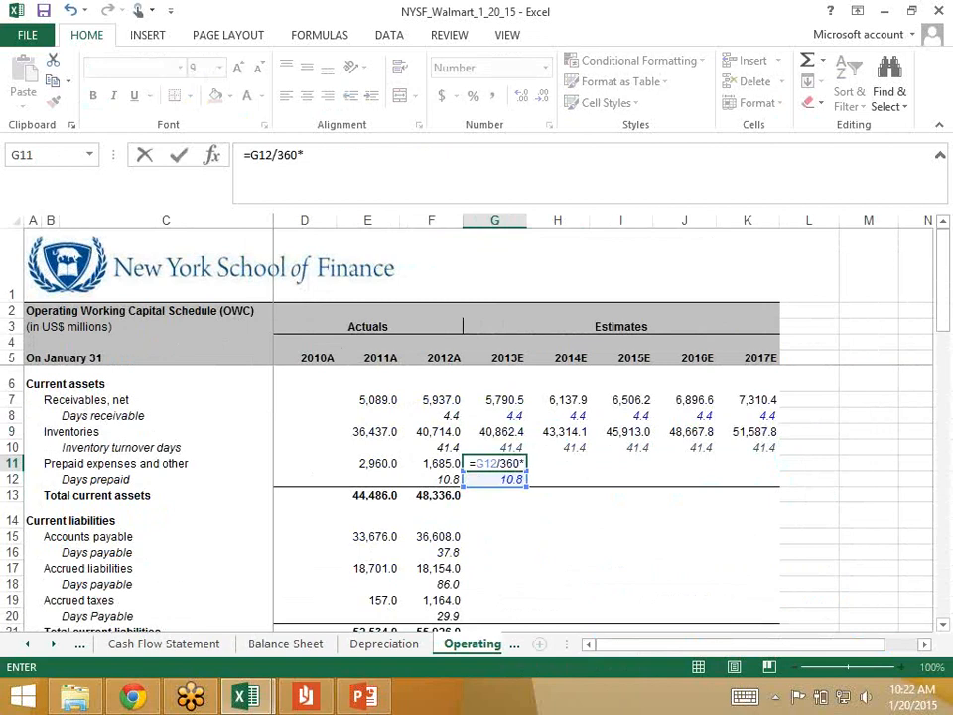
left_click(53, 645)
left_click(167, 644)
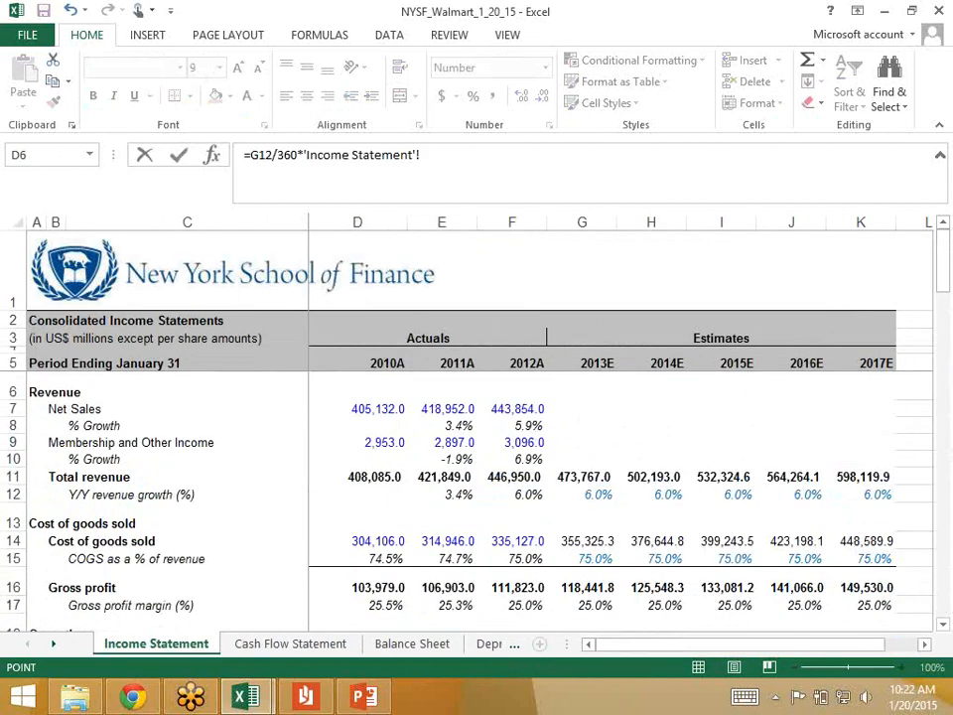
left_click(584, 541)
scroll(584, 541, "down", 2)
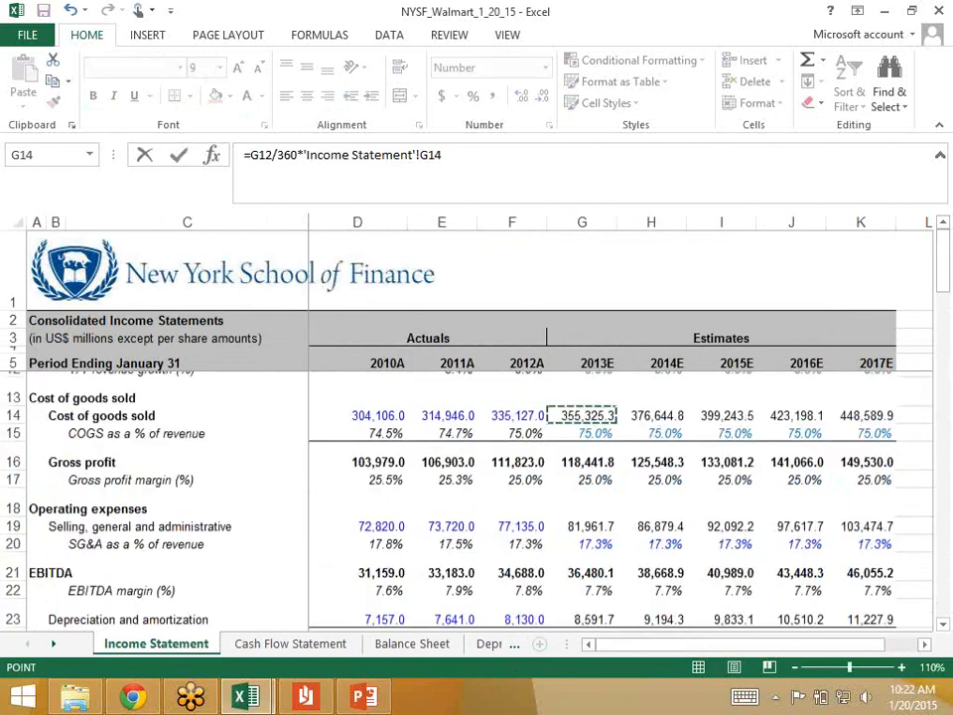
key("Down")
key("Down")
key("Down")
key("Down")
key("Down")
key("Return")
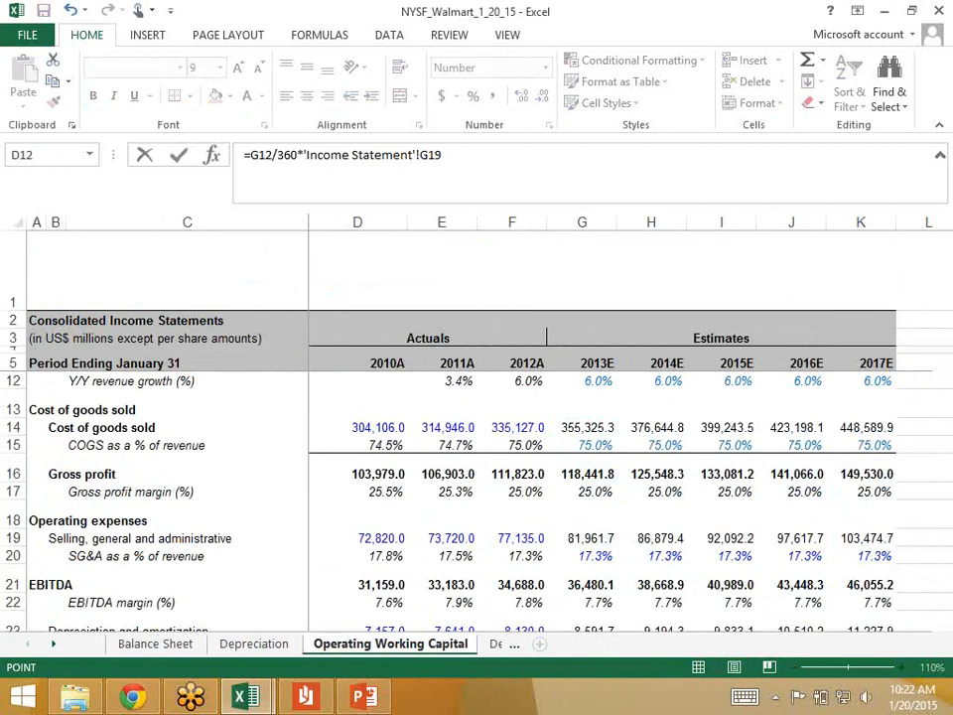
Step: Copy the 2013 prepaid expenses formula and days prepaid across G11:K12 through 2017
key("shift+Up")
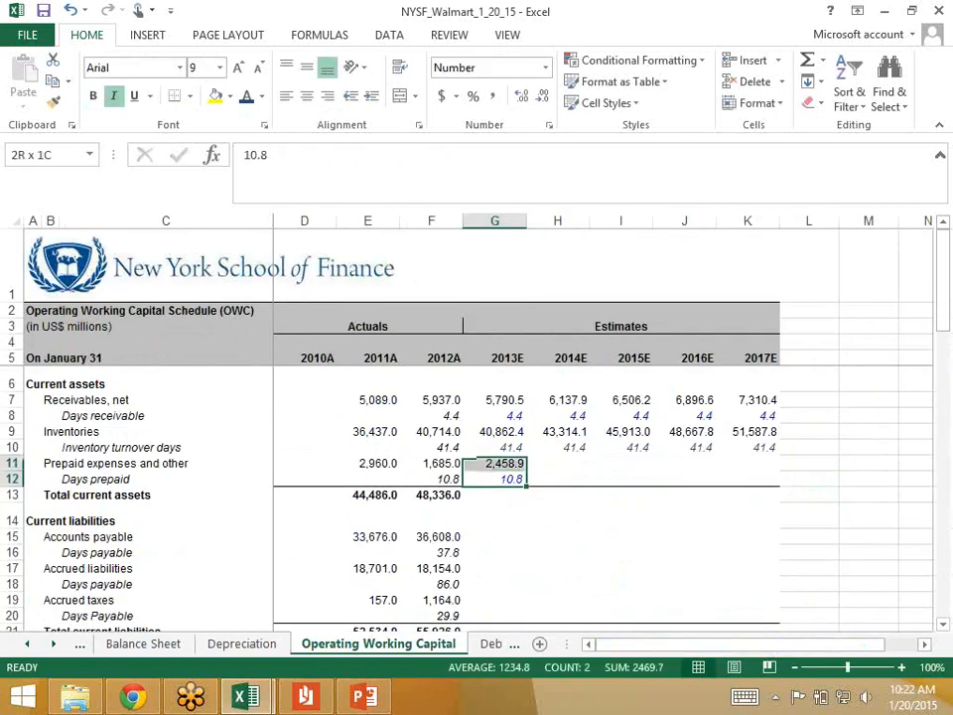
key("shift+Right")
key("shift+Right")
Step: Extend the 2012 total current assets formula from F13 across the 2013–2017 estimates to K13
key("shift+Right")
key("shift+Right")
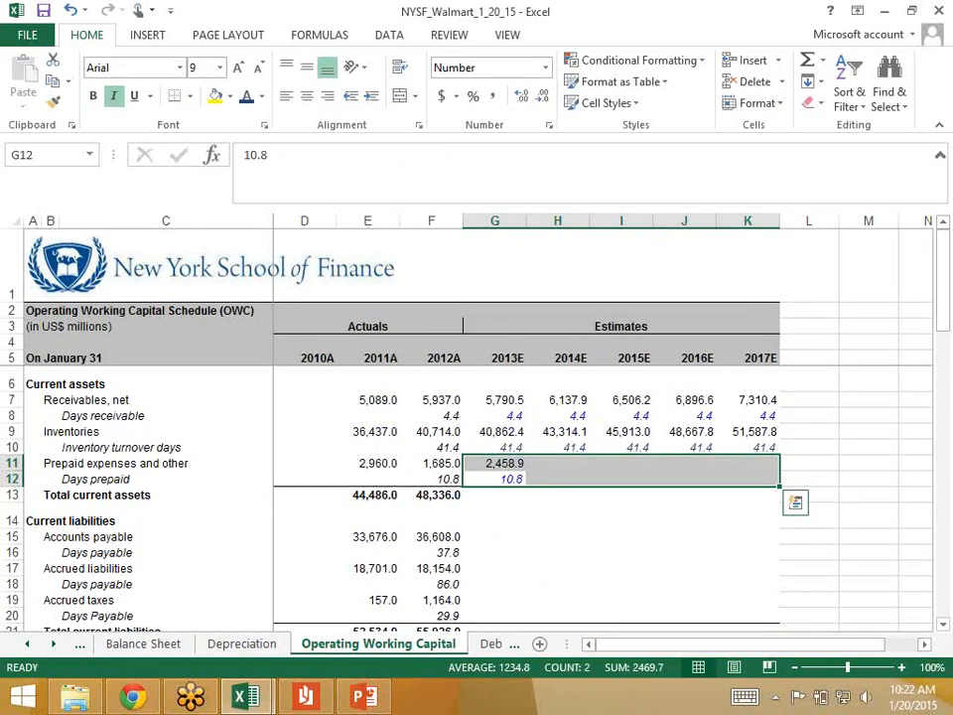
key("ctrl+r")
key("Down")
key("Left")
key("shift+Right")
key("shift+Right")
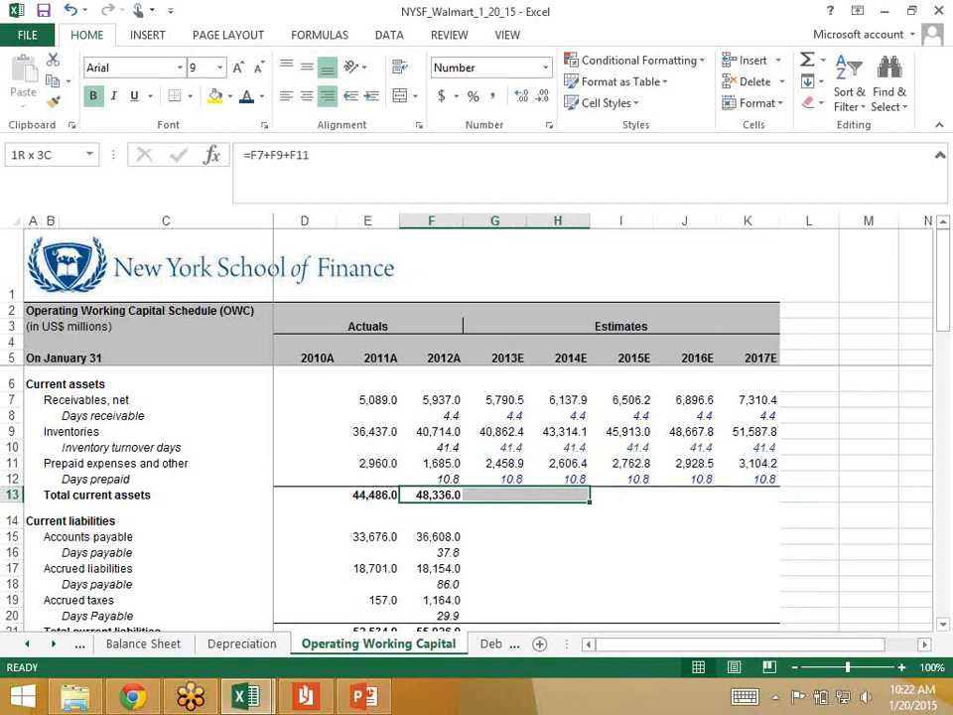
key("shift+Right")
key("shift+Right")
key("shift+Right")
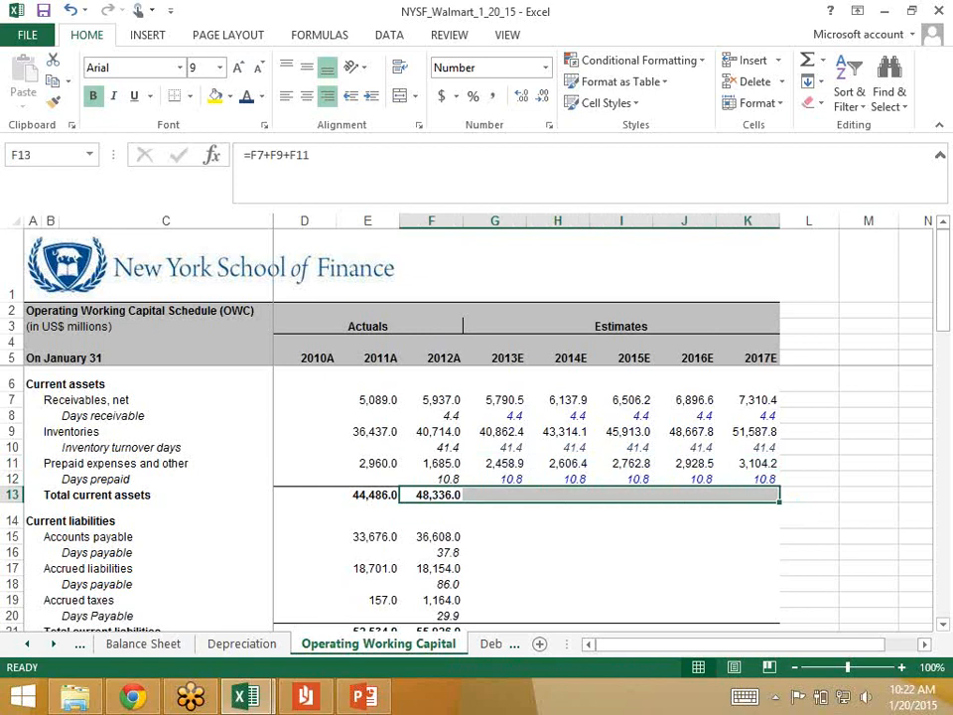
key("ctrl+r")
key("Right")
key("ctrl+Right")
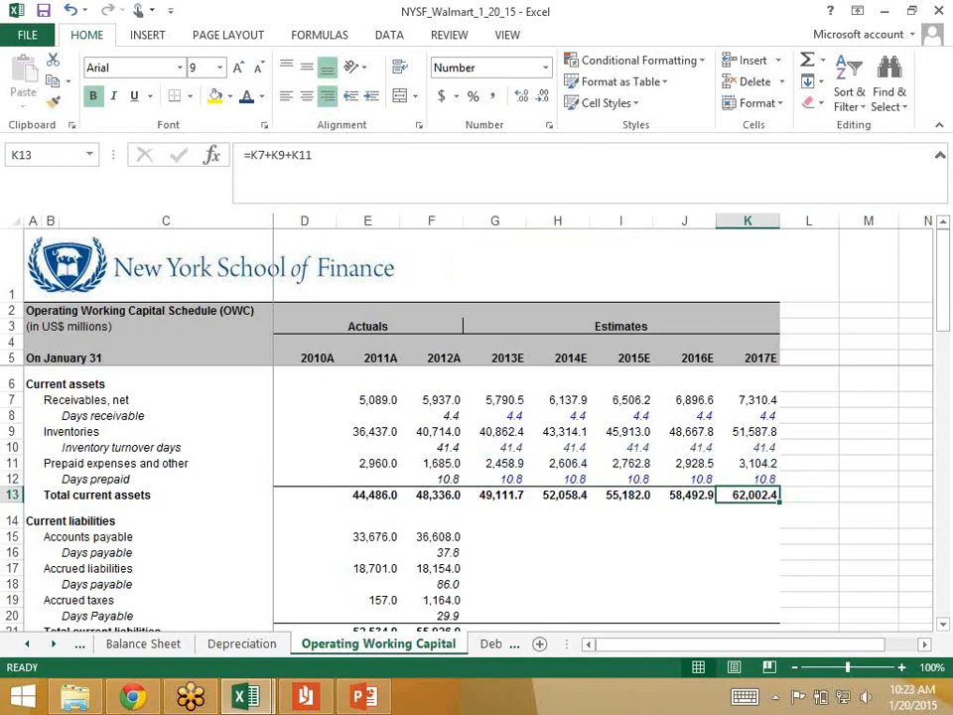
Step: Set the 2013 days payable for accounts payable in G16 to the hardcoded value 37.8
key("Down")
key("Down")
key("Left")
key("Left")
key("Left")
key("Left")
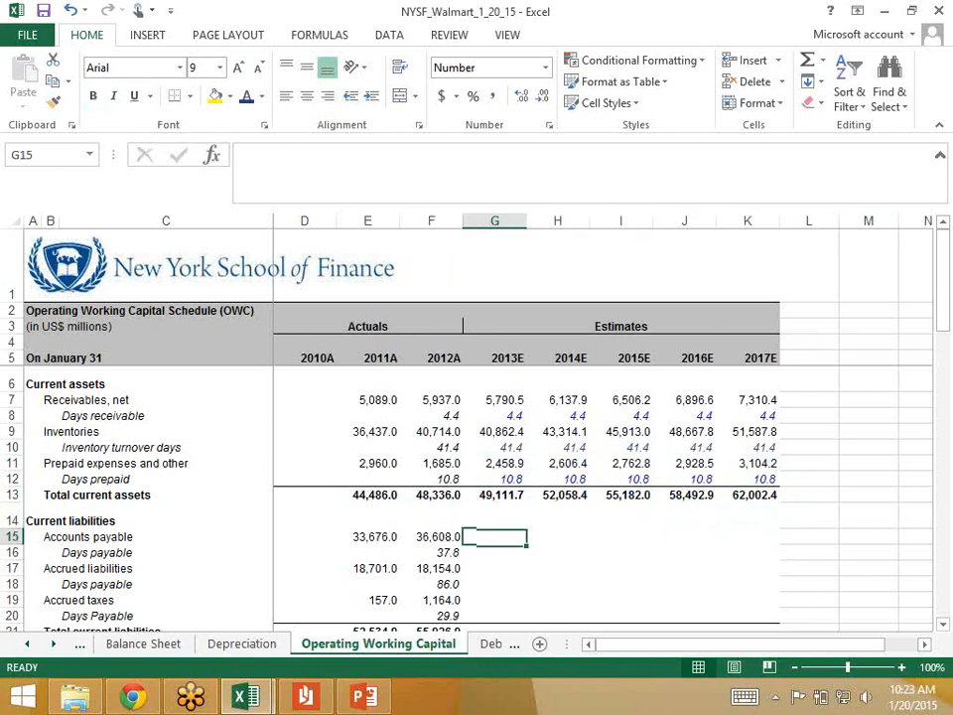
key("Down")
key("Left")
key("Right")
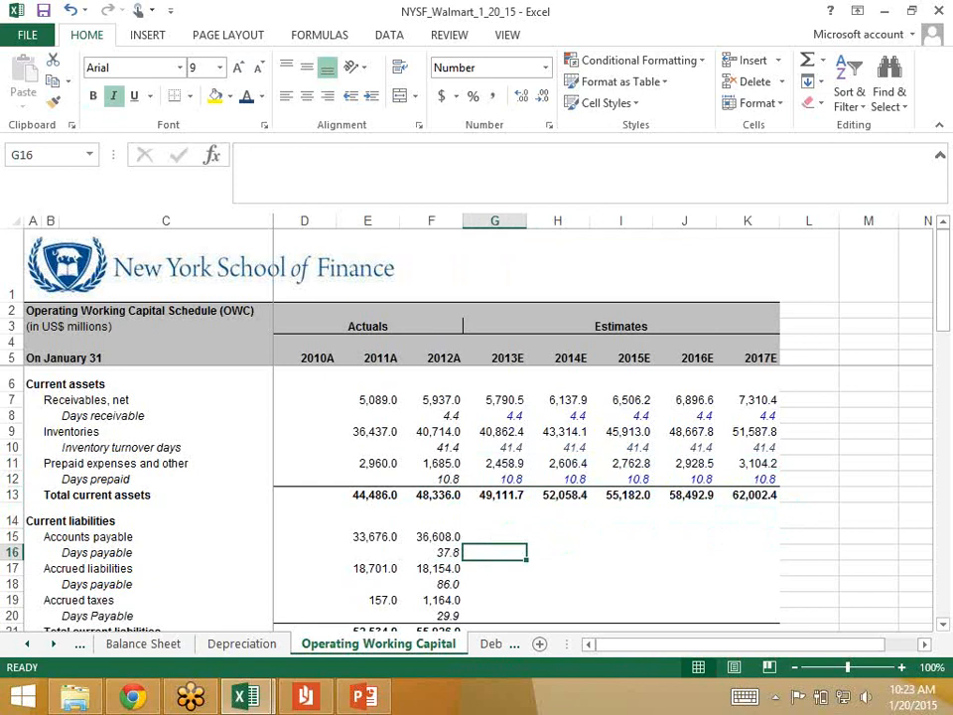
type("37.8")
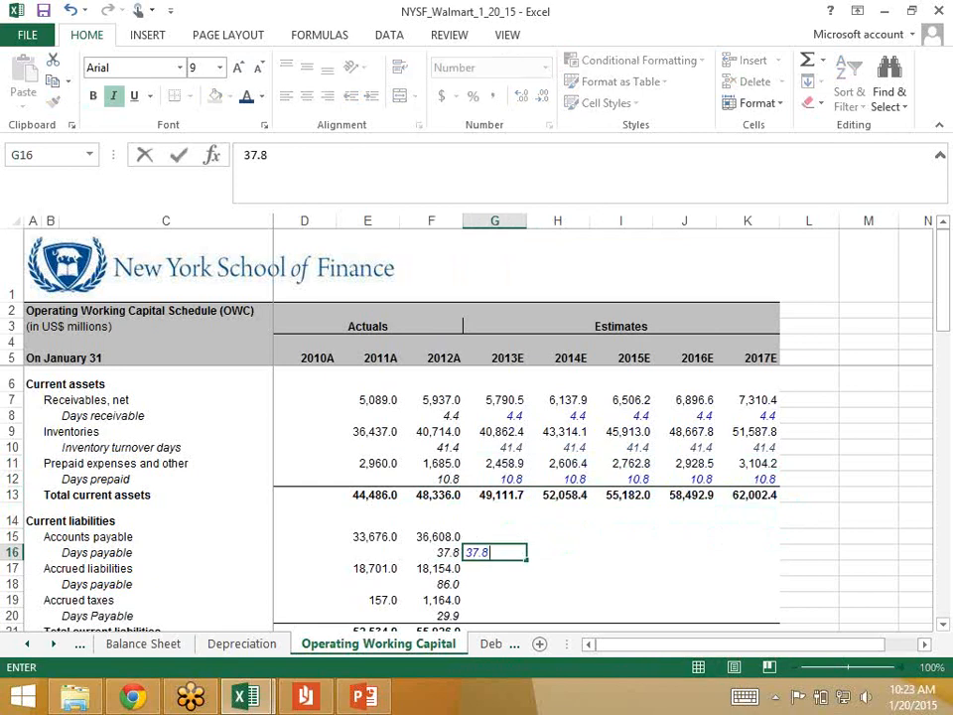
key("ctrl+Return")
Step: Calculate 2013 accounts payable in G15 with =G16/360*'Income Statement'!G14, using 2013 cost of goods sold
key("Down")
key("Up")
key("Up")
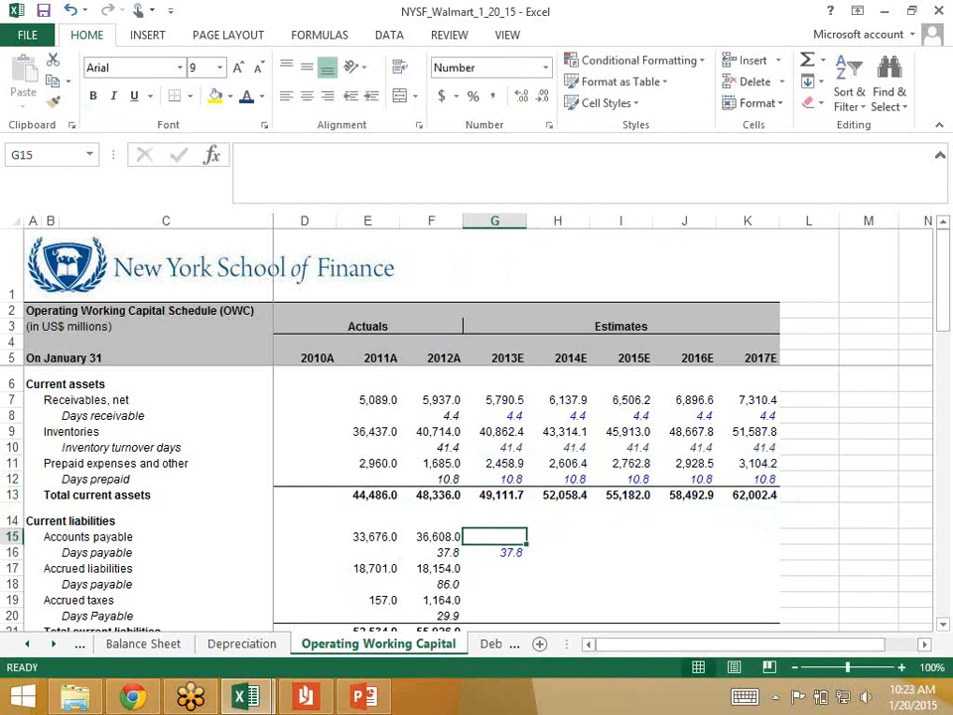
type("=")
key("Down")
type("/360")
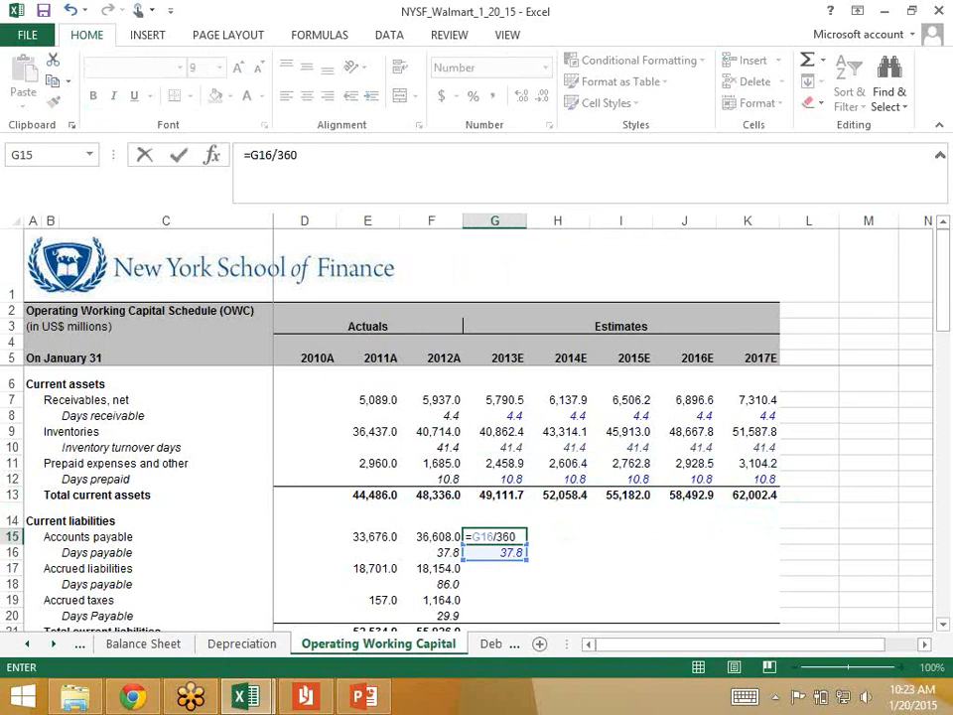
type("*")
left_click(27, 645)
left_click(27, 644)
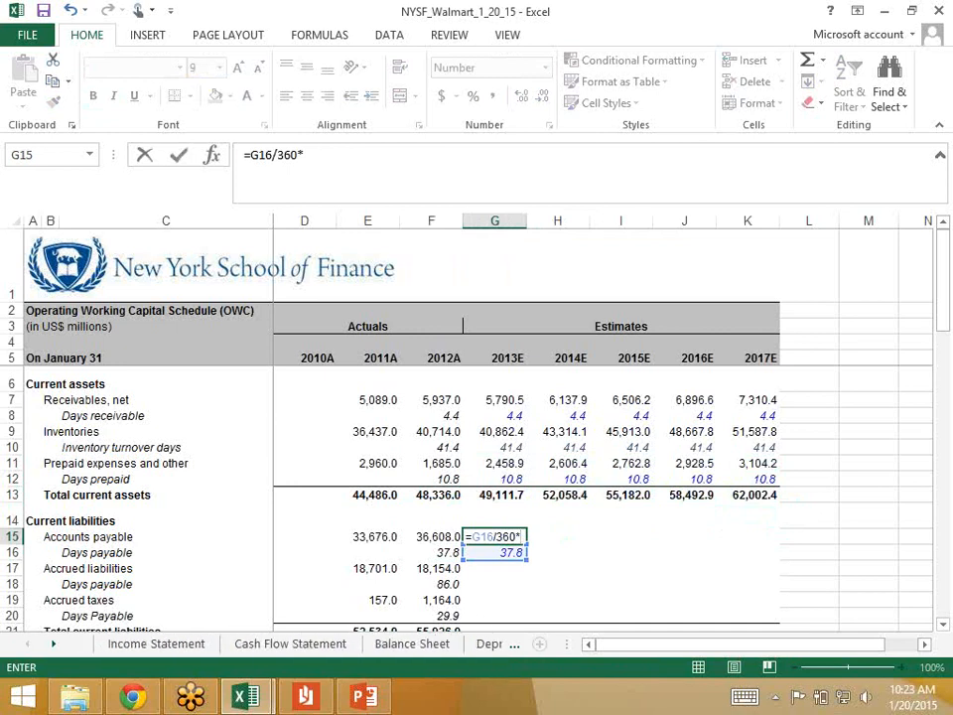
left_click(156, 644)
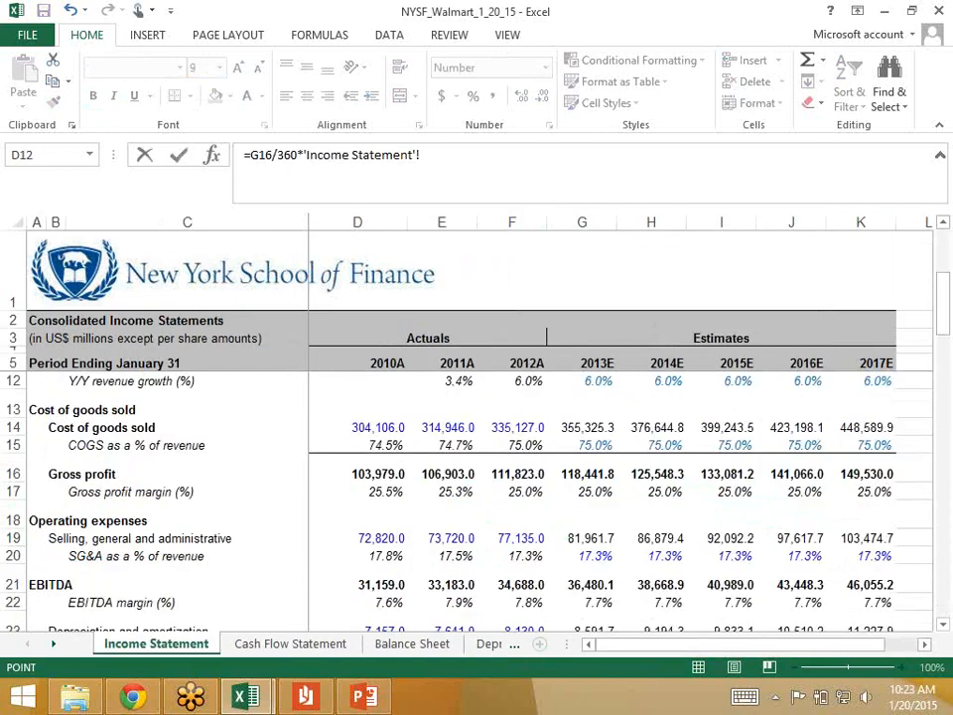
left_click(584, 428)
key("Return")
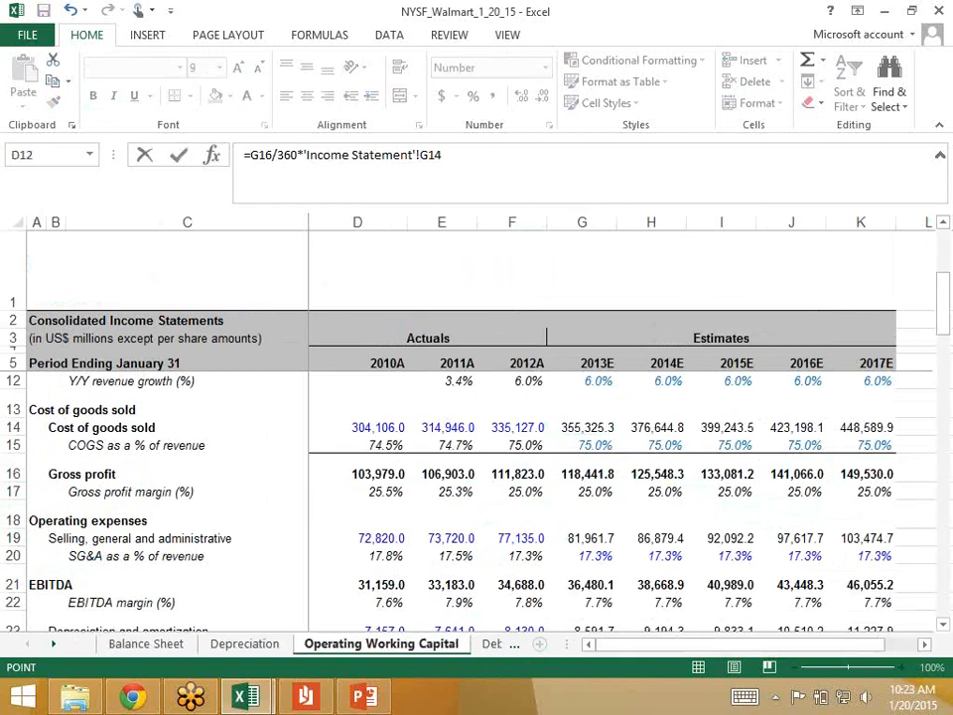
Step: Copy the 2013 accounts payable formula and days payable across G15:K16 through 2017
key("Down")
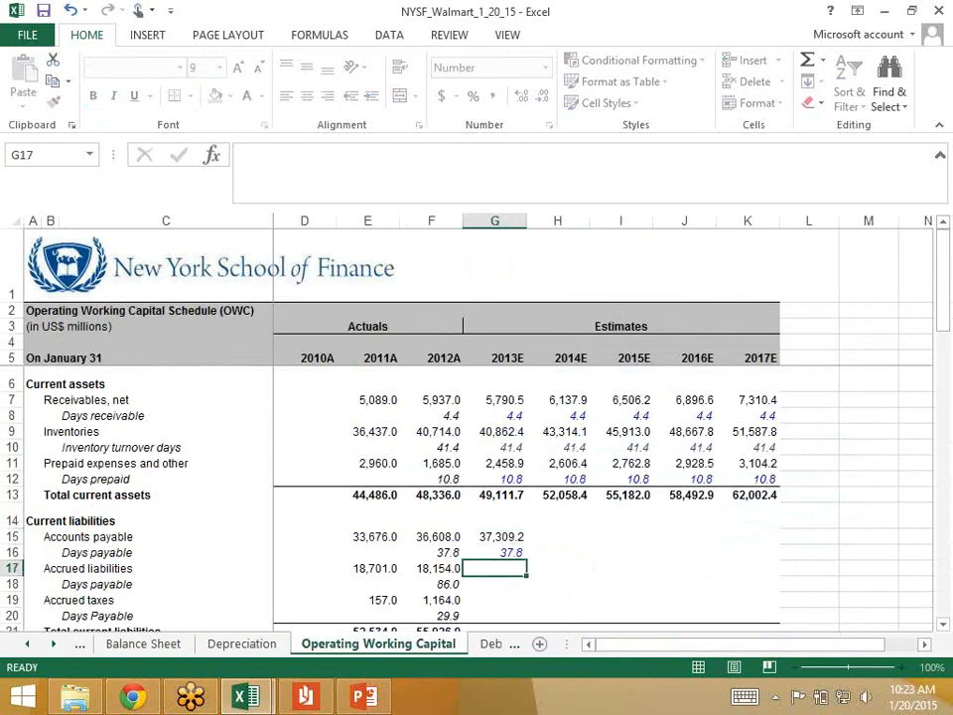
key("Up")
key("shift+Up")
key("shift+Right")
key("shift+Right")
key("shift+Right")
key("shift+Right")
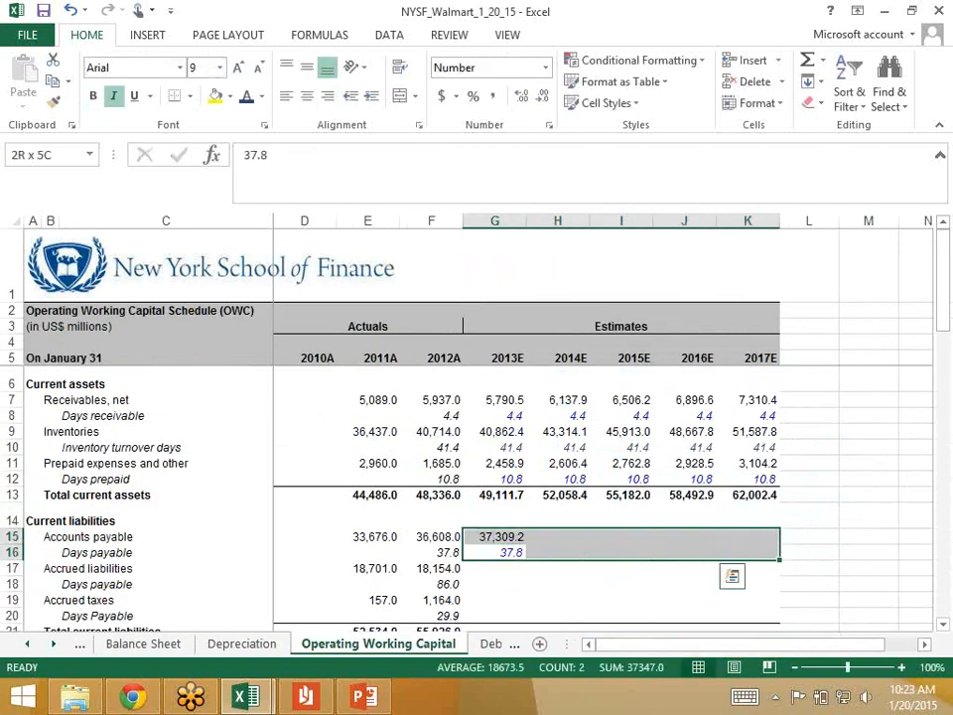
key("ctrl+r")
Step: Set the 2013 days payable for accrued liabilities in G18 to the hardcoded value 86
key("Down")
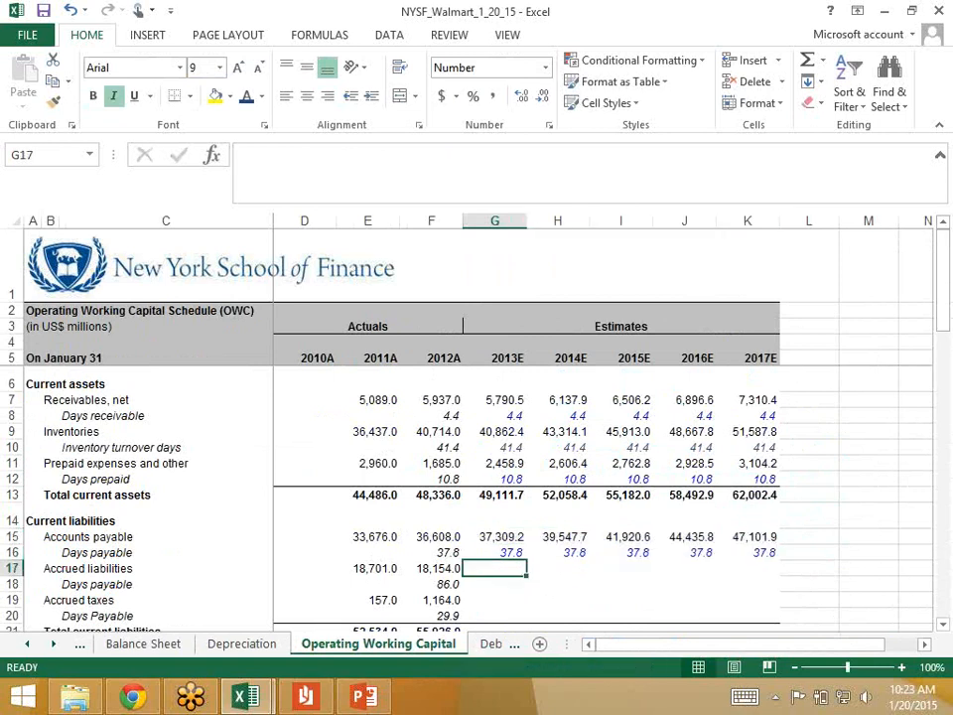
key("Down")
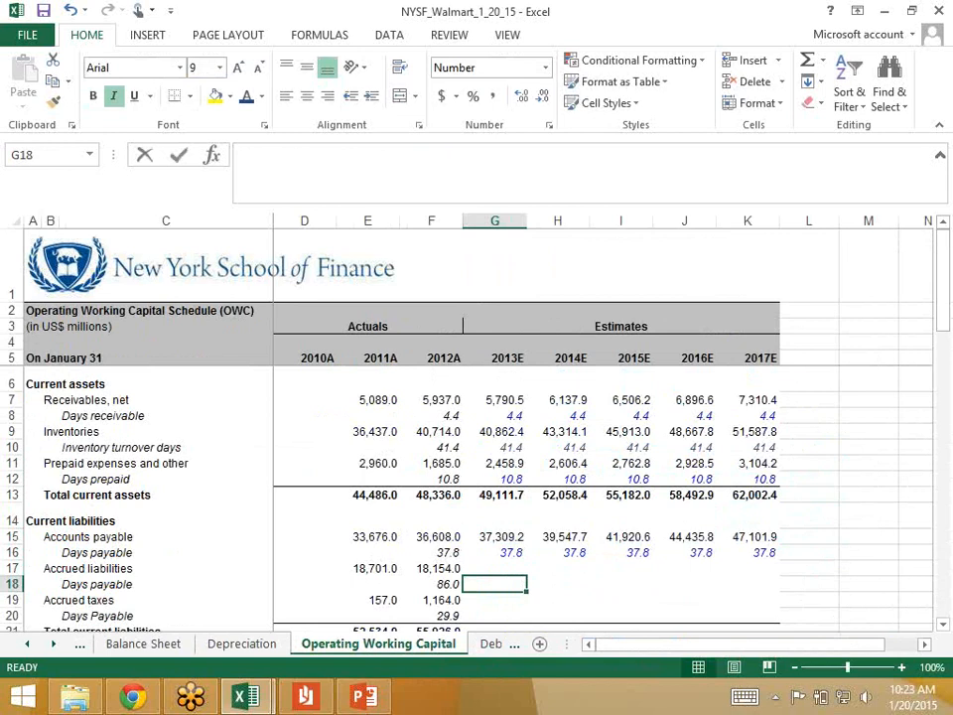
type("85")
key("ctrl+Return")
type("86")
key("ctrl+Return")
key("Up")
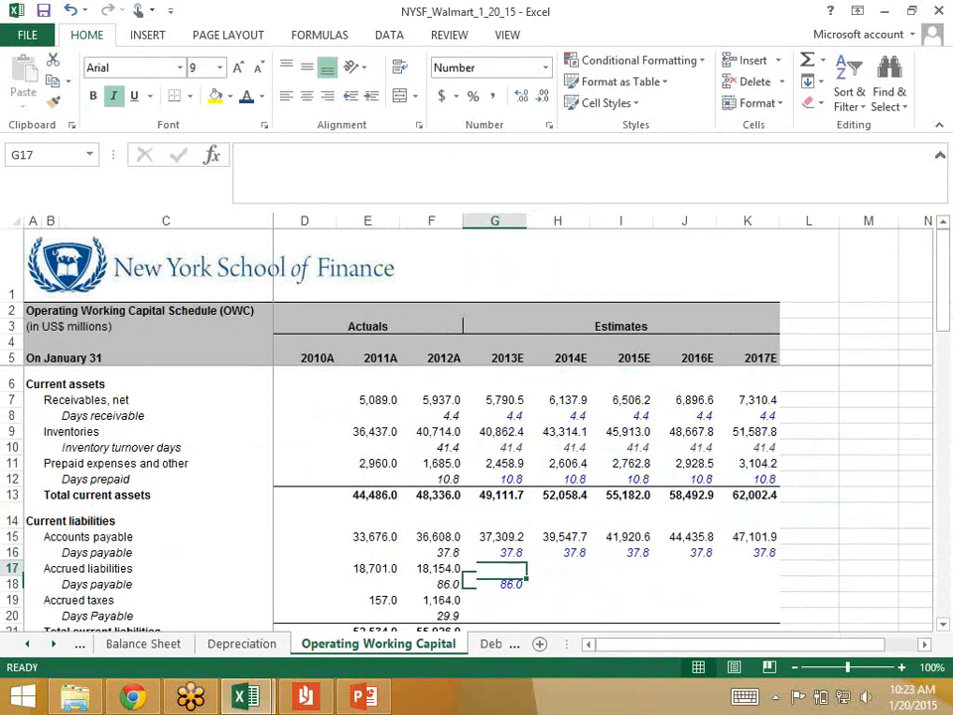
Step: Calculate 2013 accrued liabilities in G17 with =G18/360*'Income Statement'!G19, using 2013 selling, general and administrative expense
type("=")
key("Down")
type("/360")
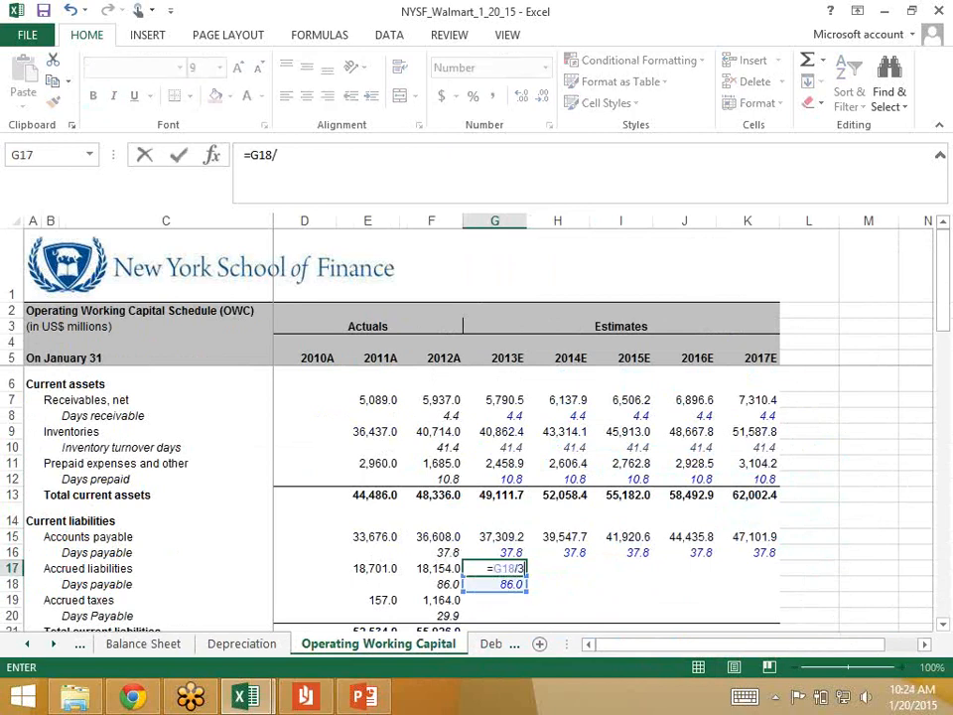
type("*")
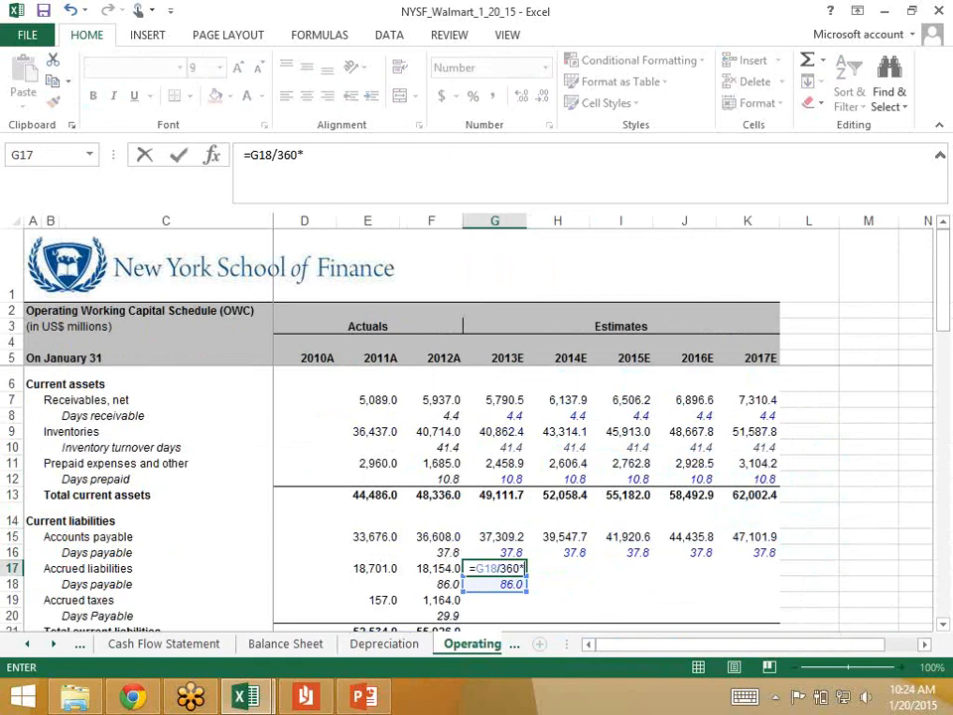
left_click(27, 645)
left_click(155, 644)
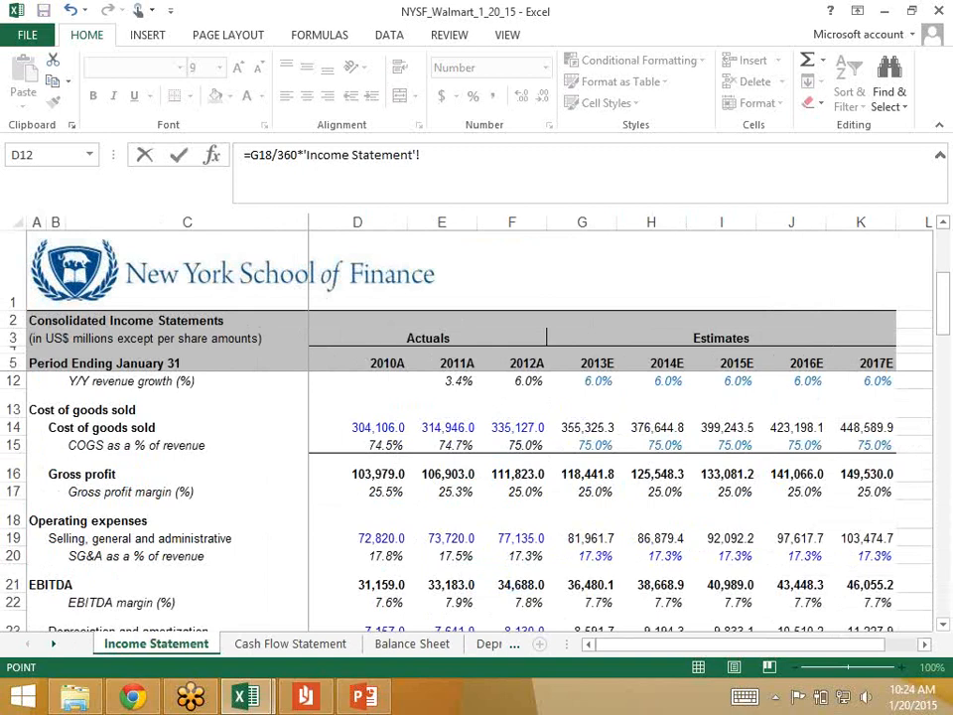
scroll(477, 497, "up", 2)
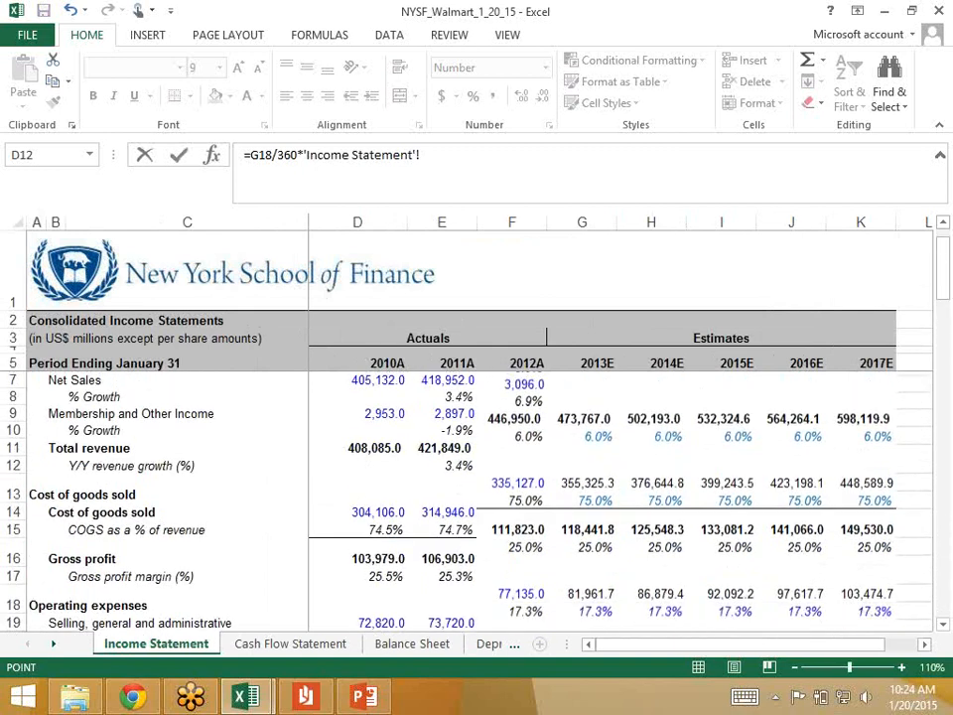
scroll(582, 492, "down", 2)
left_click(582, 492)
key("Return")
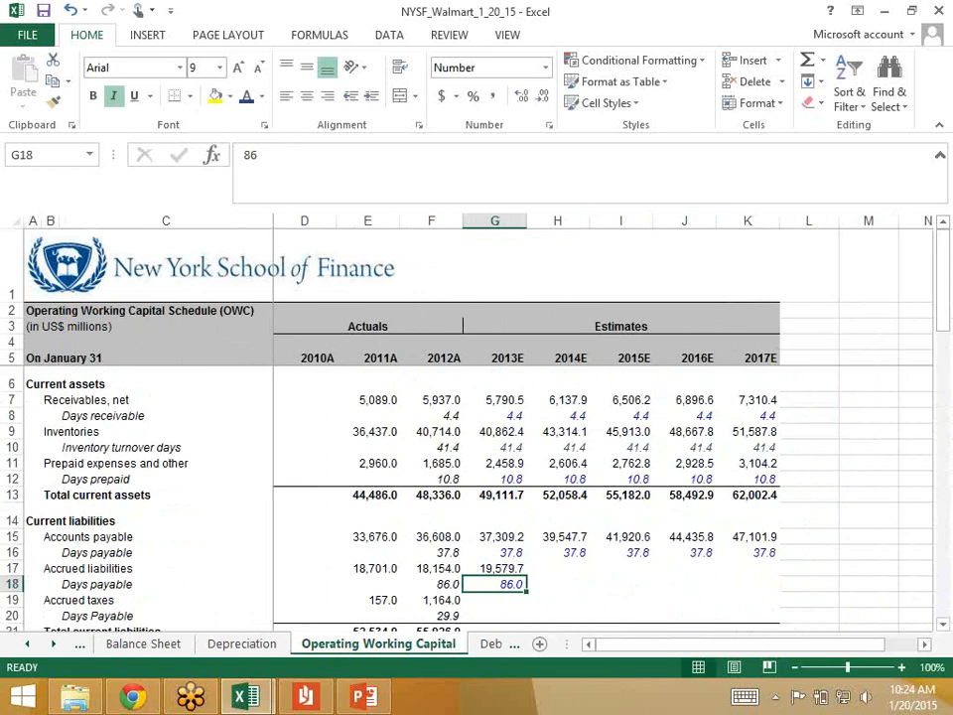
Step: Copy the 2013 accrued liabilities formula and days payable across G17:K18 through 2017
left_click_drag(495, 584, 748, 568)
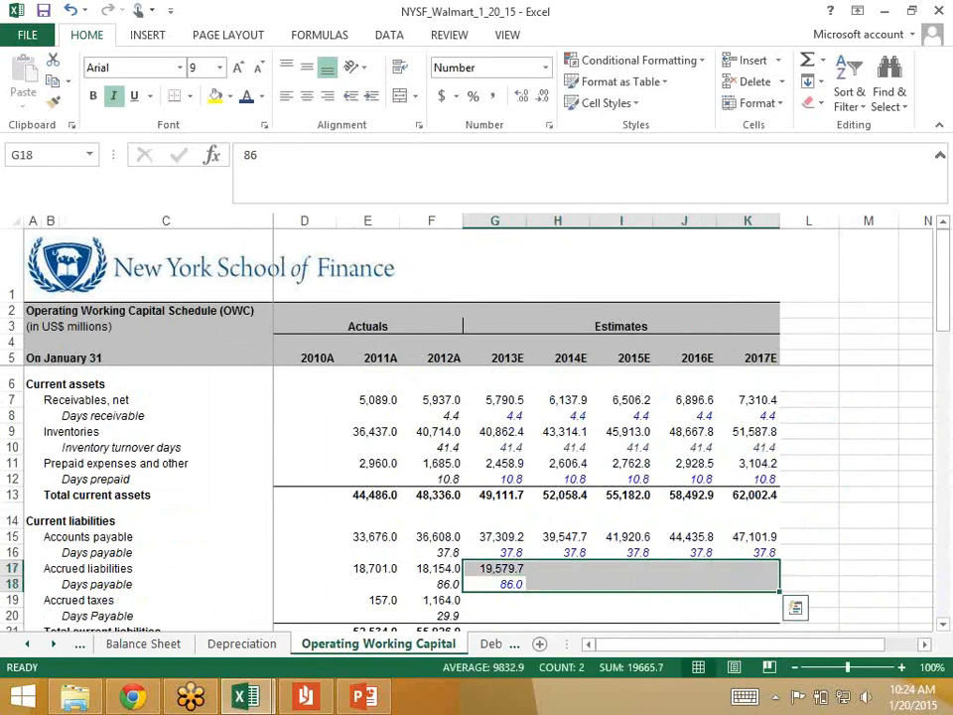
key("ctrl+r")
Step: Set the 2013 days payable for accrued taxes in G20 to the hardcoded value 29.9
key("Down")
key("Down")
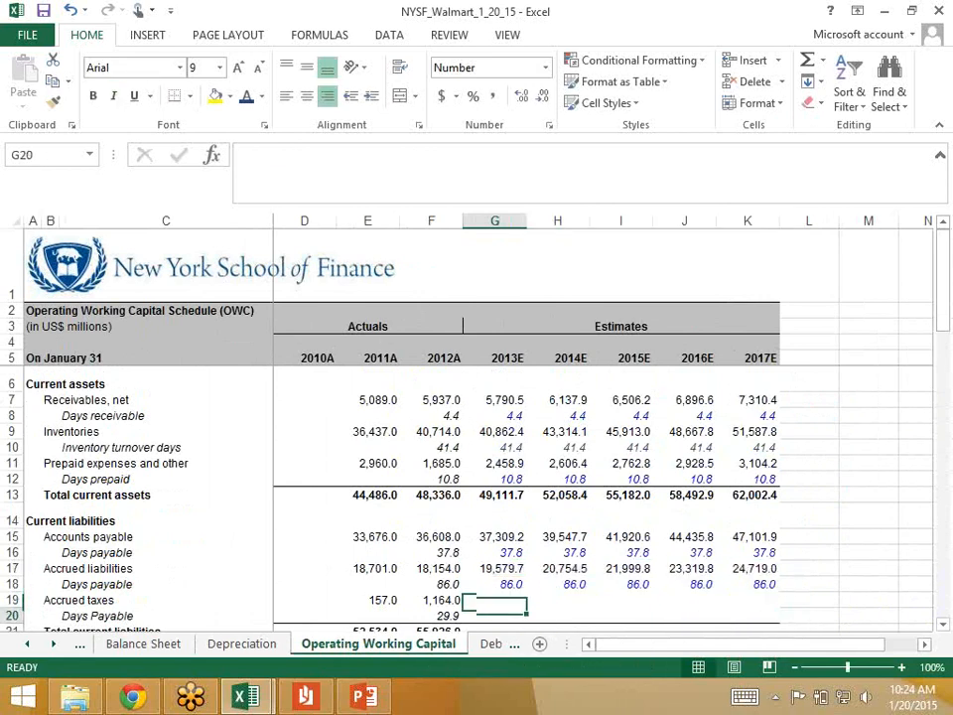
type("29.9")
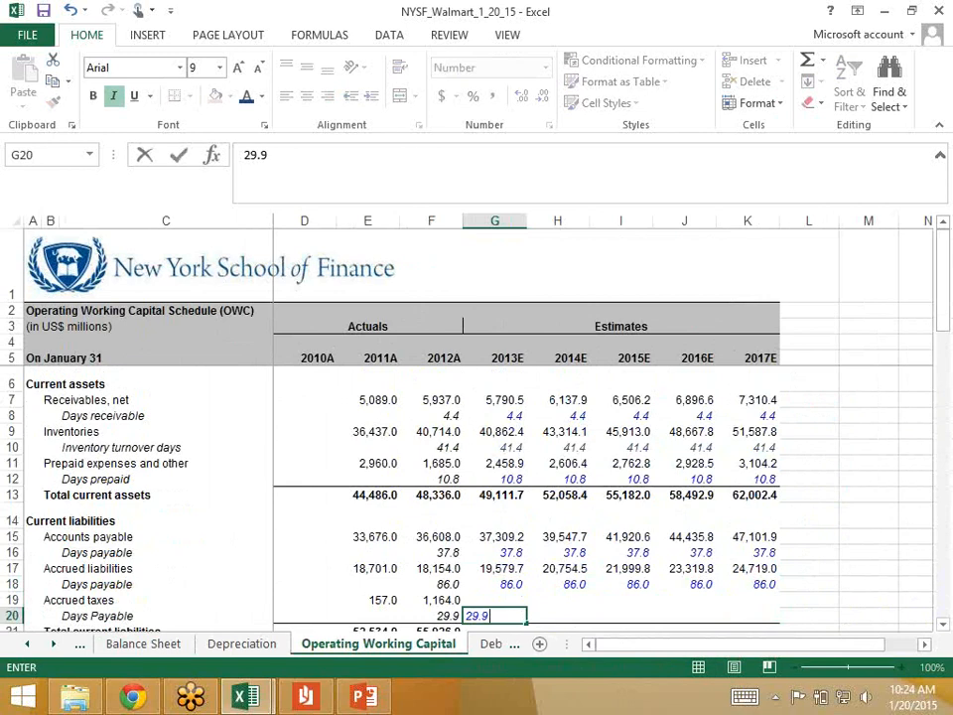
key("Return")
key("Up")
key("Up")
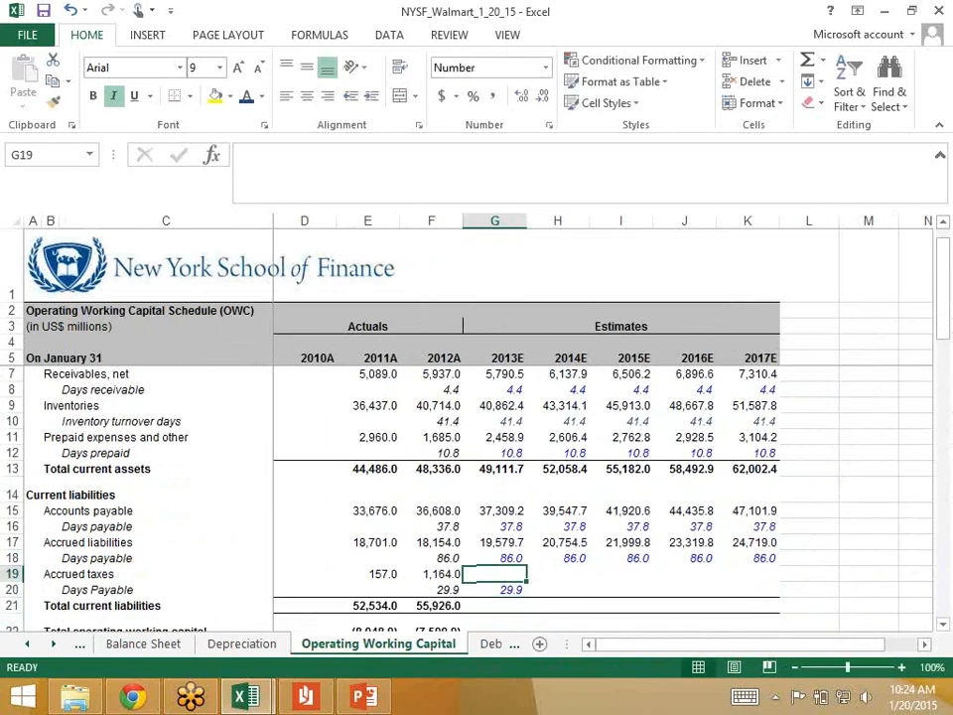
Step: Calculate 2013 accrued taxes in G19 with =G20/360*'Income Statement'!G33, using 2013 income tax expense
type("=")
key("Down")
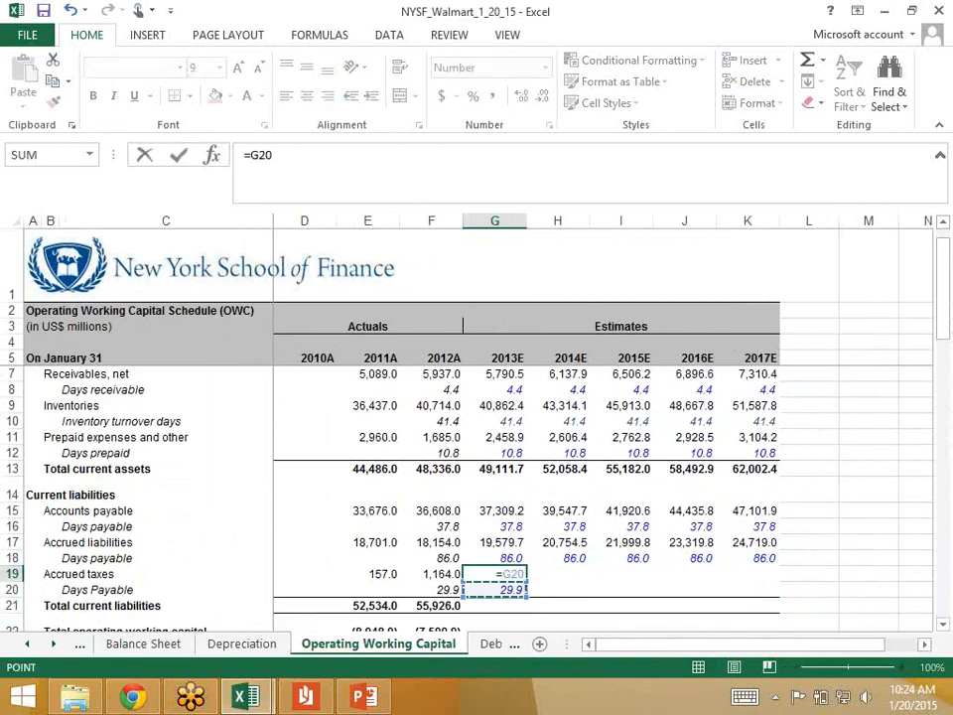
type("/360*")
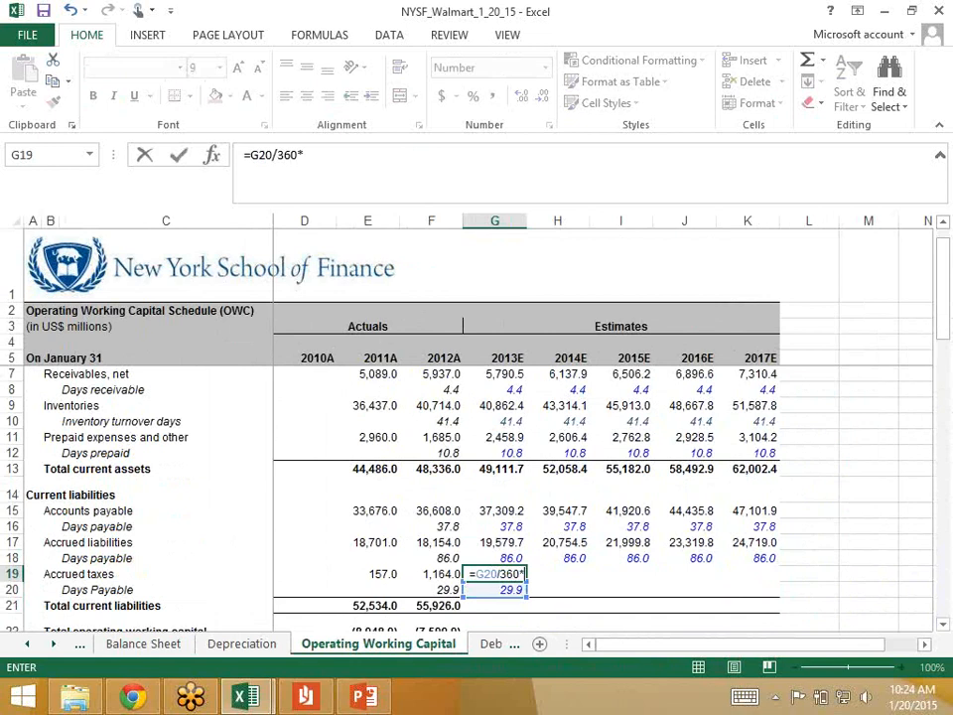
left_click(26, 644)
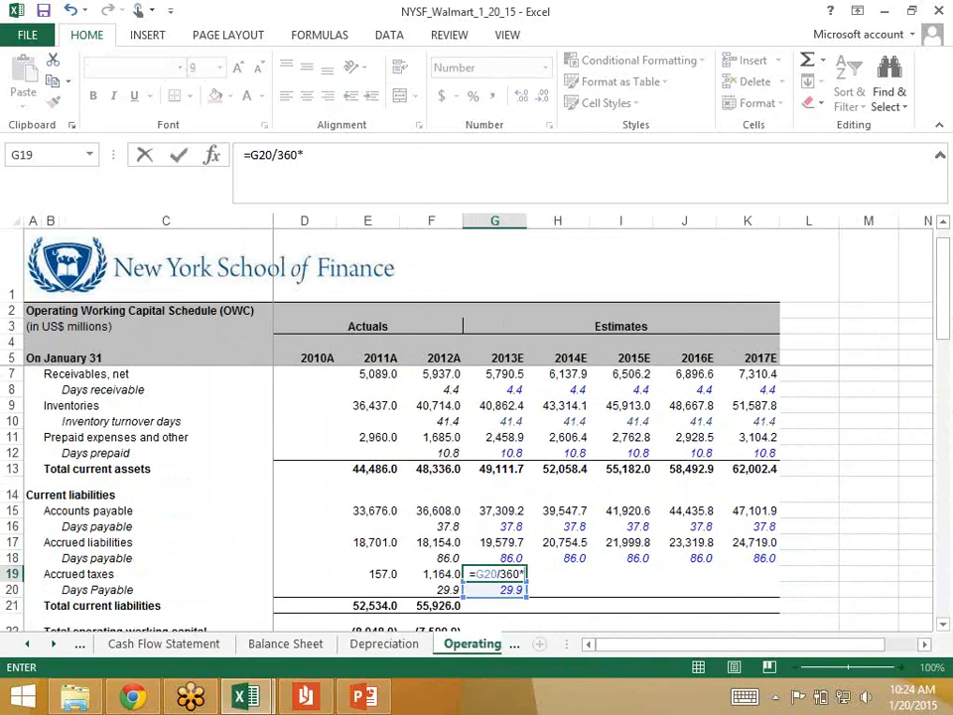
left_click(27, 644)
left_click(155, 645)
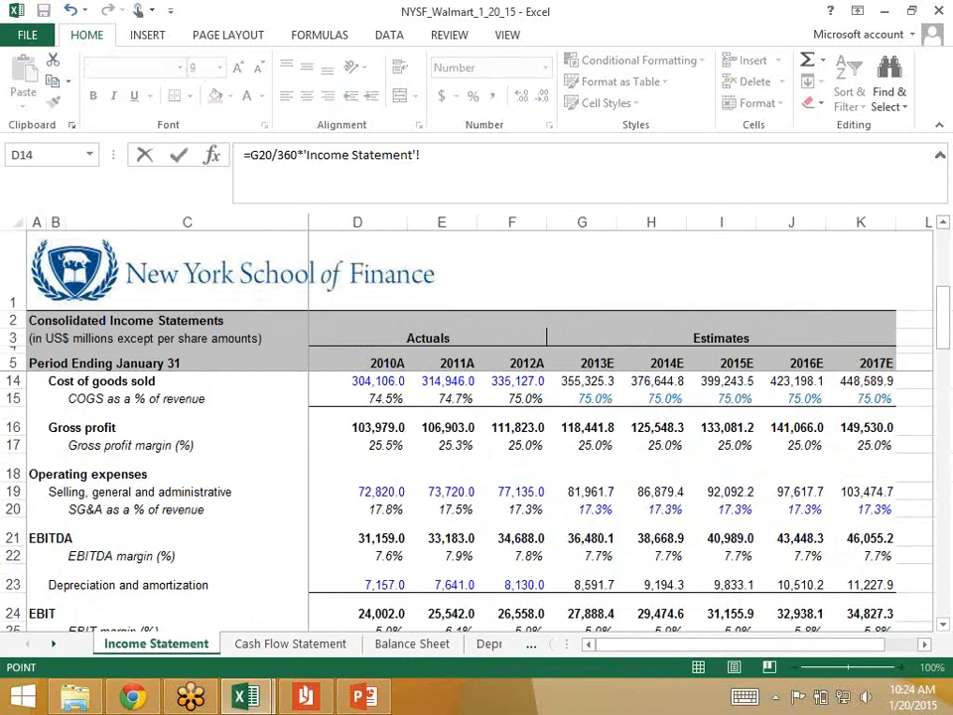
scroll(477, 476, "down", 3)
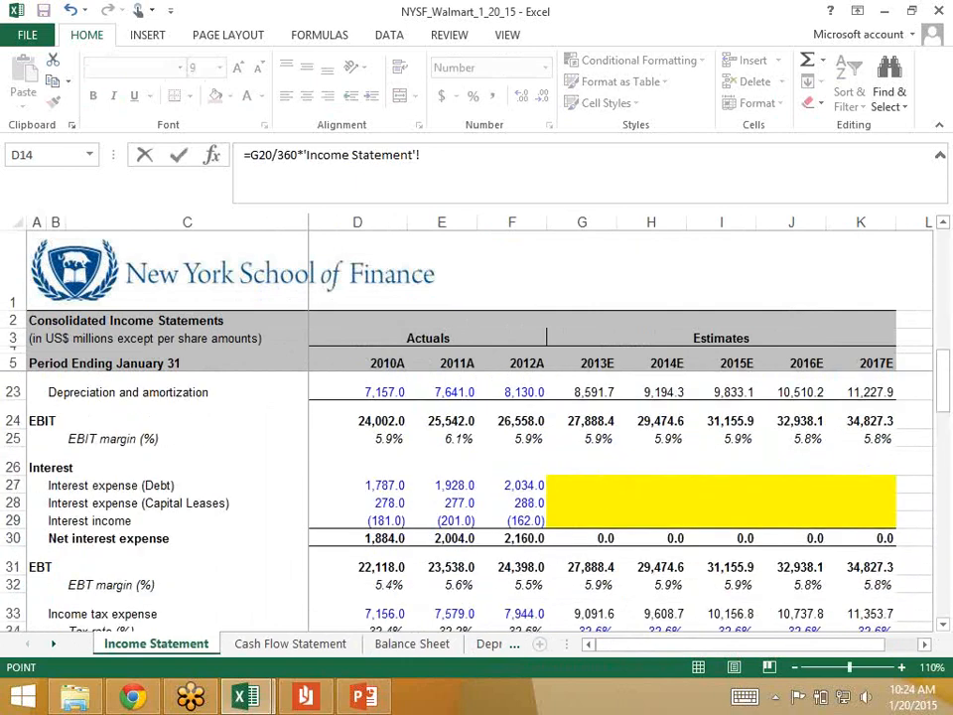
left_click(583, 614)
key("Return")
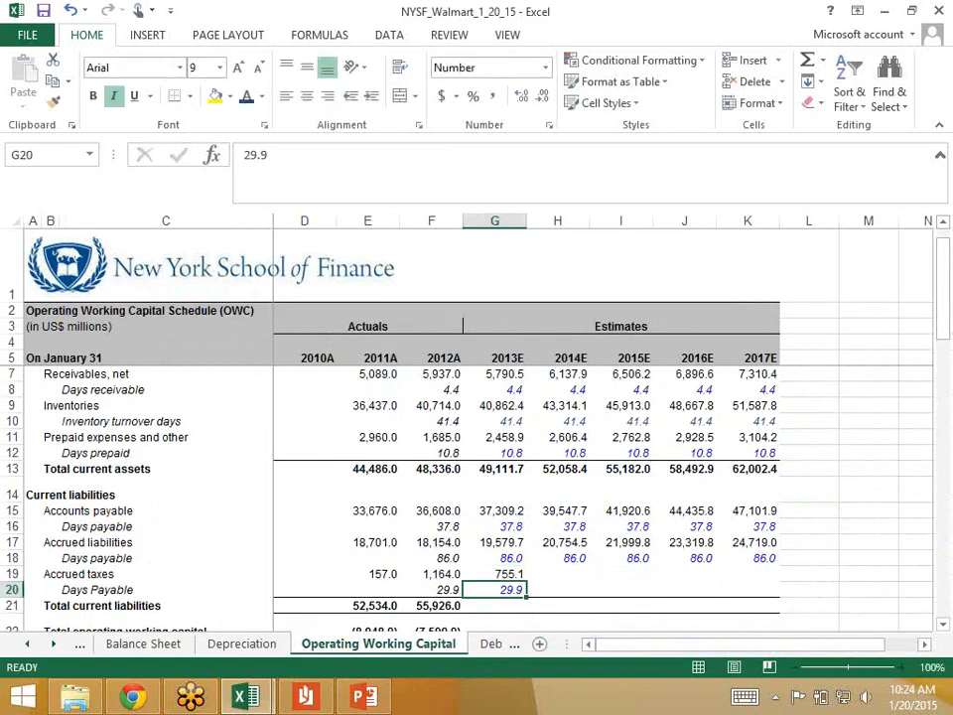
Step: Copy the 2013 accrued taxes formula and days payable across G19:K20 through 2017
key("Up")
key("shift+Down")
key("shift+Right")
key("shift+Right")
key("shift+Right")
key("shift+Right")
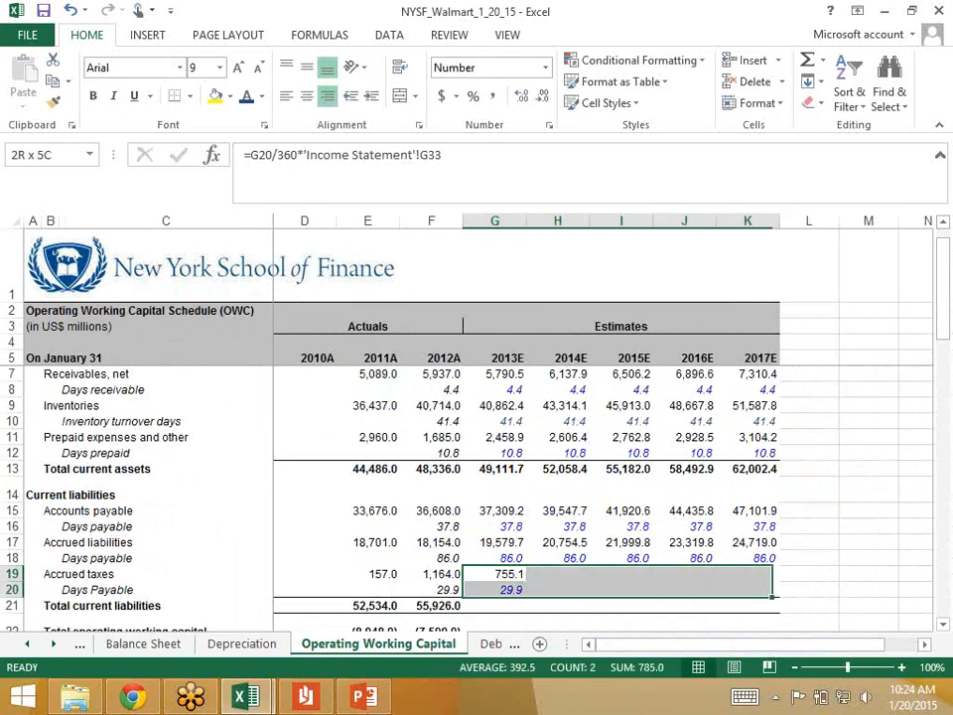
key("ctrl+r")
Step: Extend the 2012 total current liabilities formula from F21 across the 2013–2017 estimates to K21
key("Return")
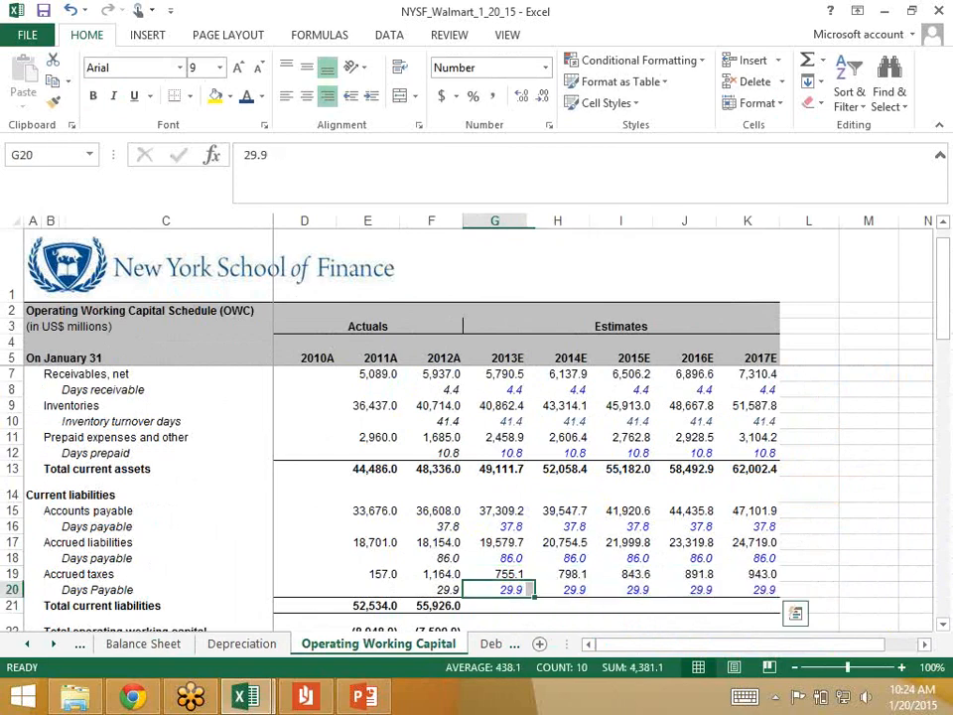
key("Down")
key("Left")
key("shift+Right")
key("shift+Right")
key("shift+Right")
key("shift+Right")
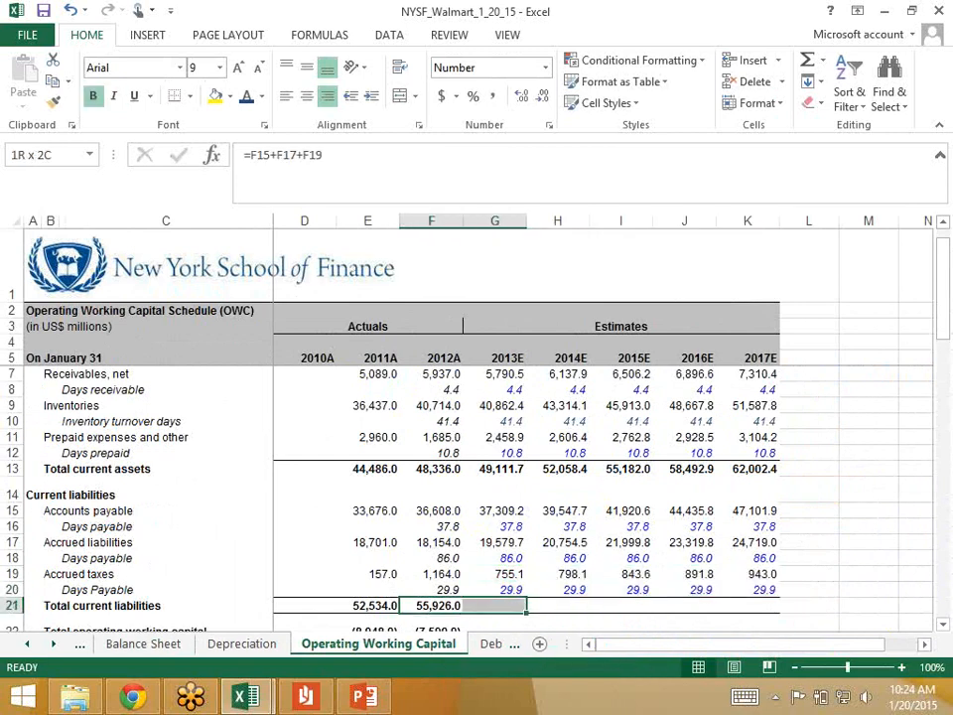
key("shift+Right")
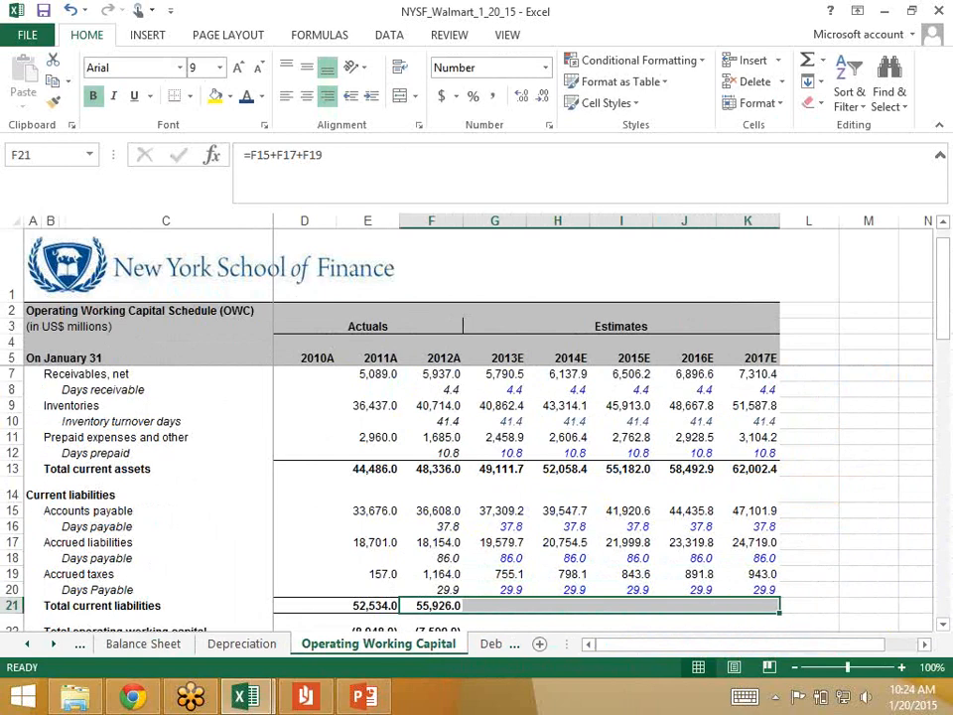
key("ctrl+r")
key("Return")
key("Right")
key("Right")
key("Right")
key("Right")
key("Right")
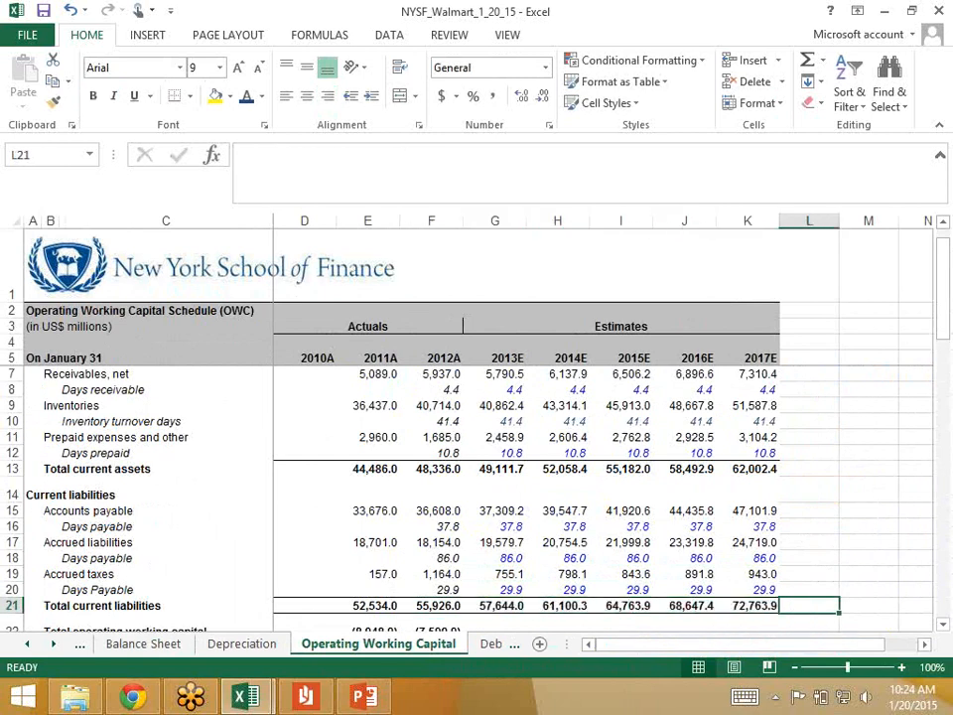
key("Left")
key("alt+Tab")
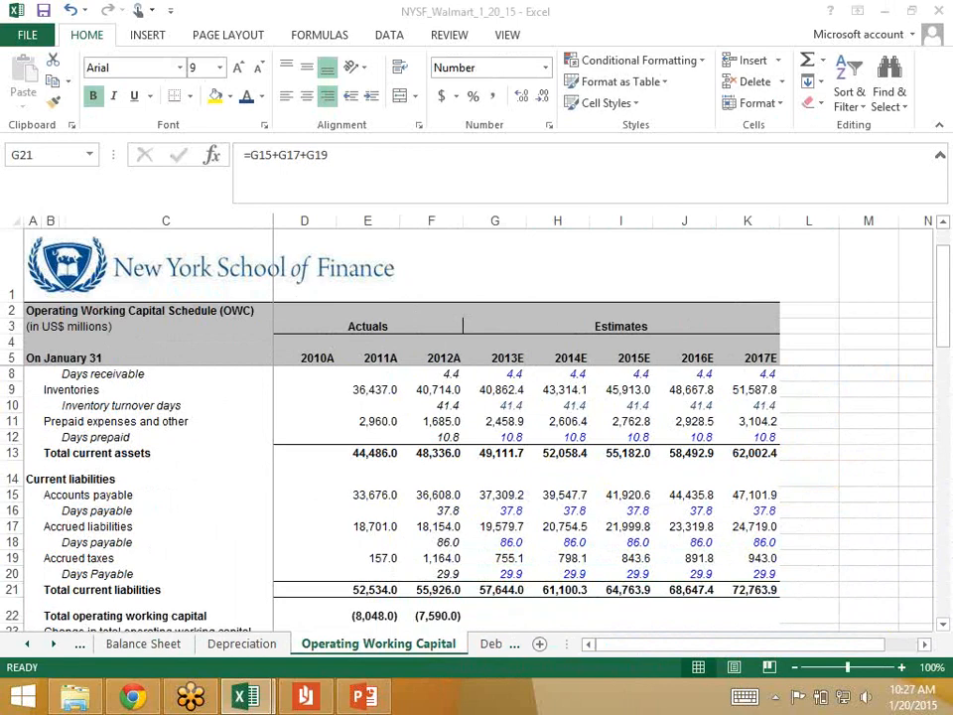
Step: Extend the 2012 total operating working capital formula from F22 across the 2013–2017 estimates to K22
scroll(526, 497, "down", 1)
left_click(431, 552)
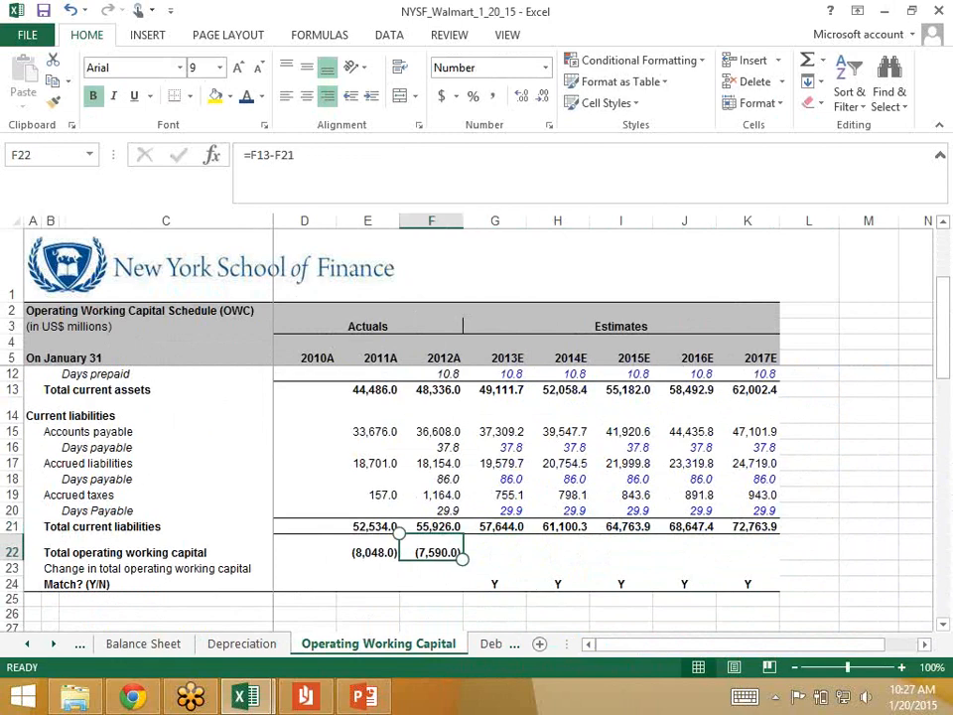
left_click_drag(431, 552, 755, 553)
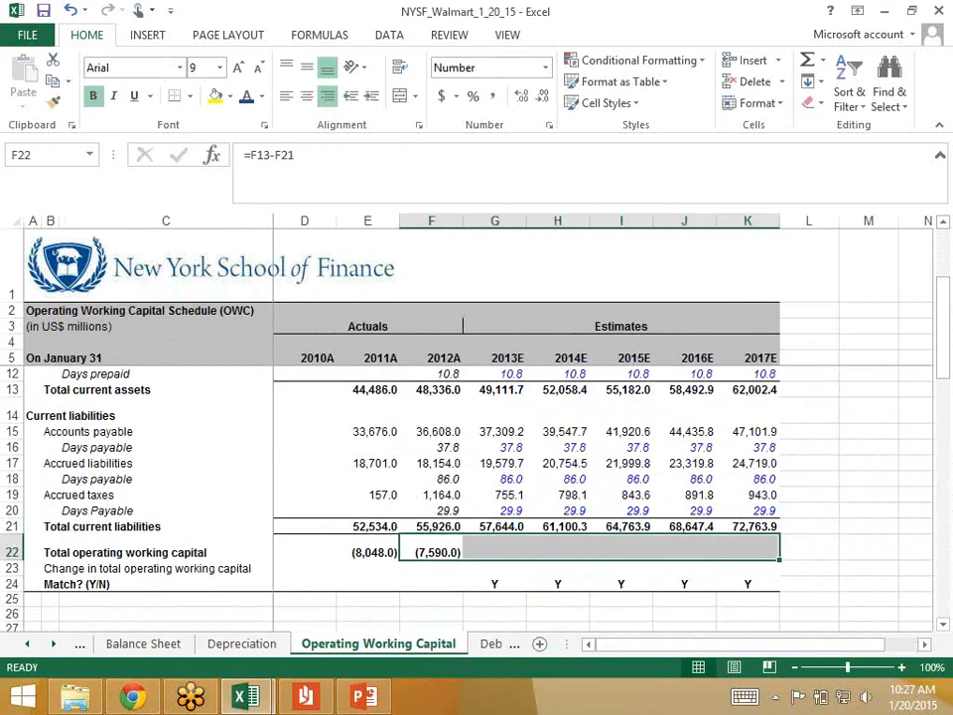
key("ctrl+r")
key("Right")
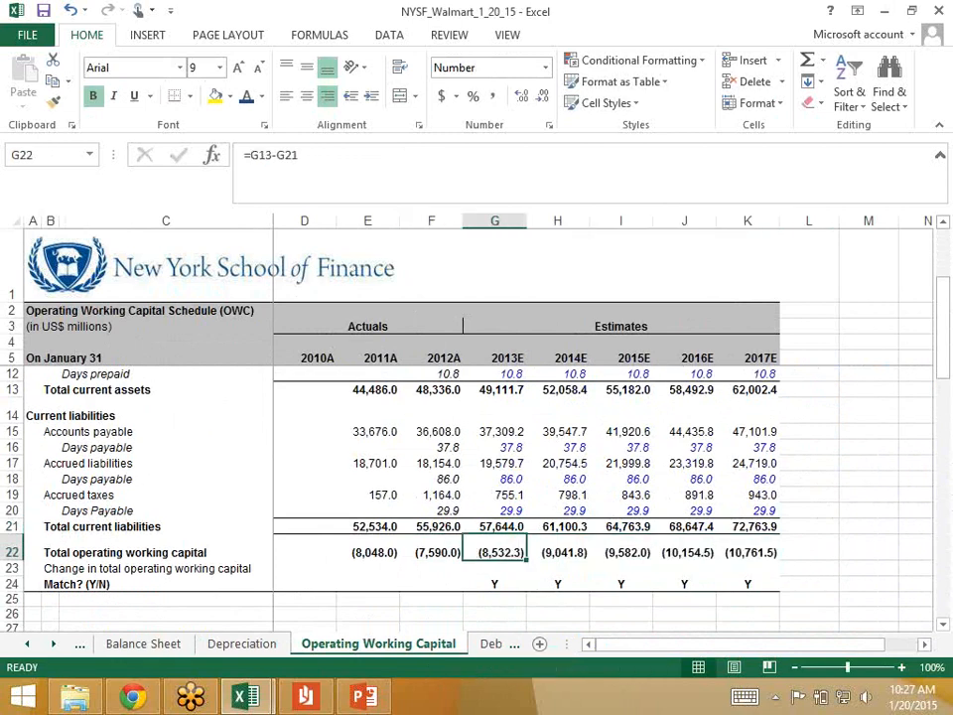
key("Right")
key("Right")
key("Right")
key("Right")
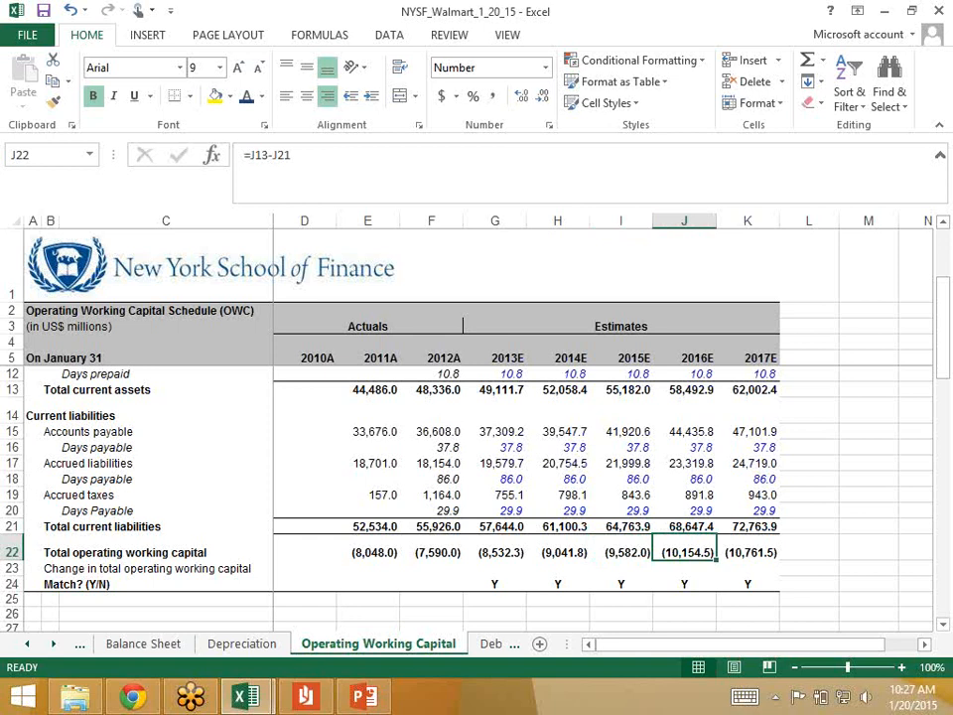
Step: Review the total operating working capital formulas across the 2013–2016 estimates in row 22
key("Left")
key("Left")
key("Left")
key("Left")
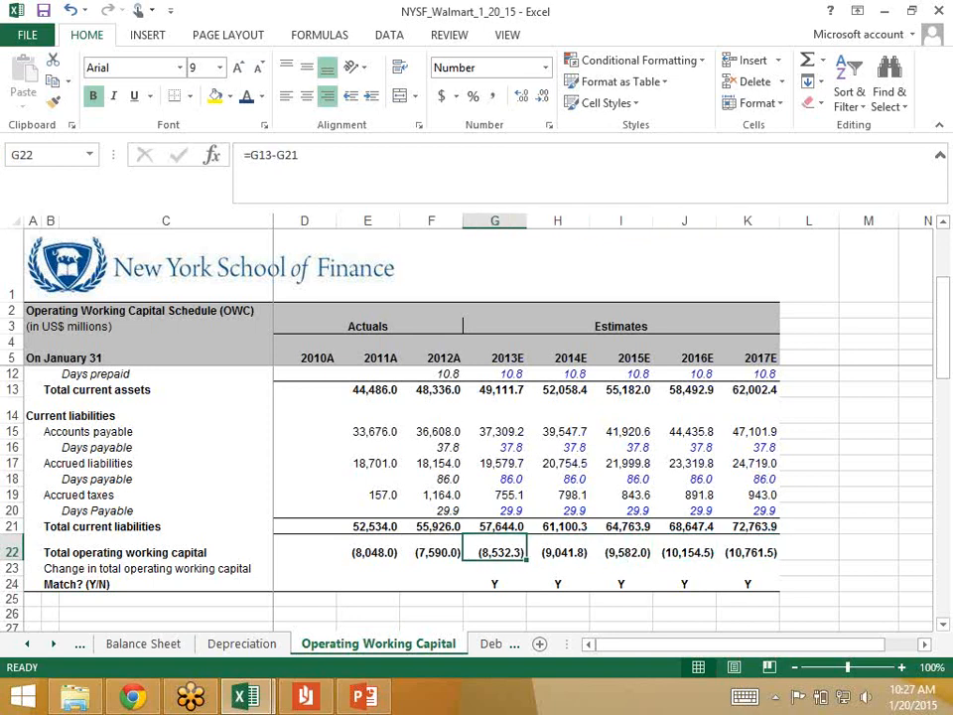
key("Right")
key("Right")
key("Right")
key("Right")
key("Right")
key("Left")
key("Left")
key("Left")
key("Left")
key("Left")
Step: Calculate the 2012 change in total operating working capital in F23 with =F22-E22
key("Down")
key("Left")
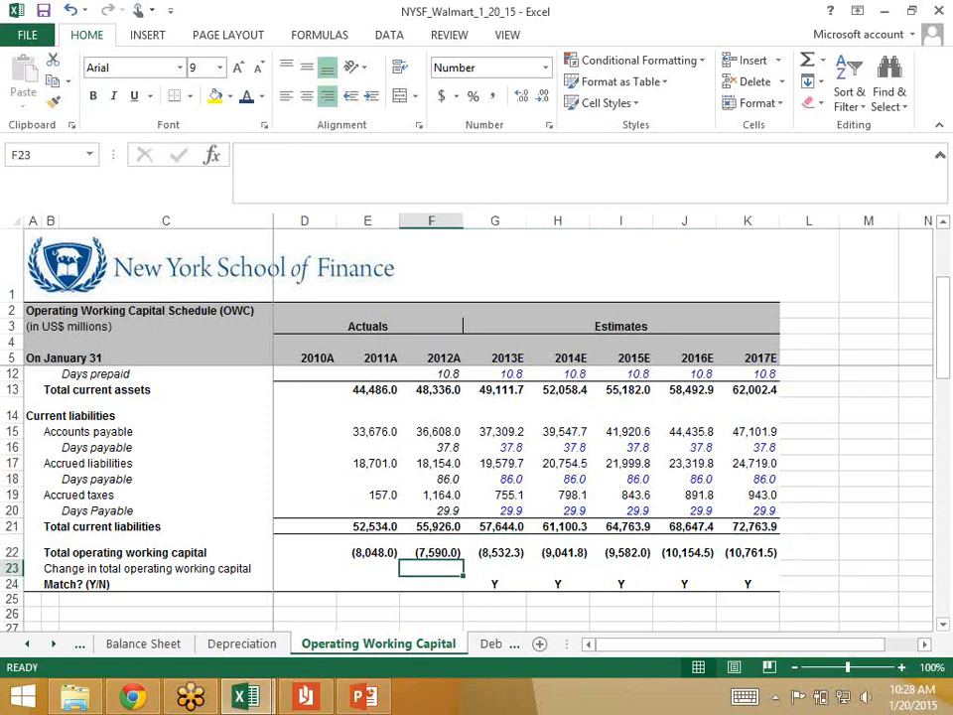
type("=")
key("Up")
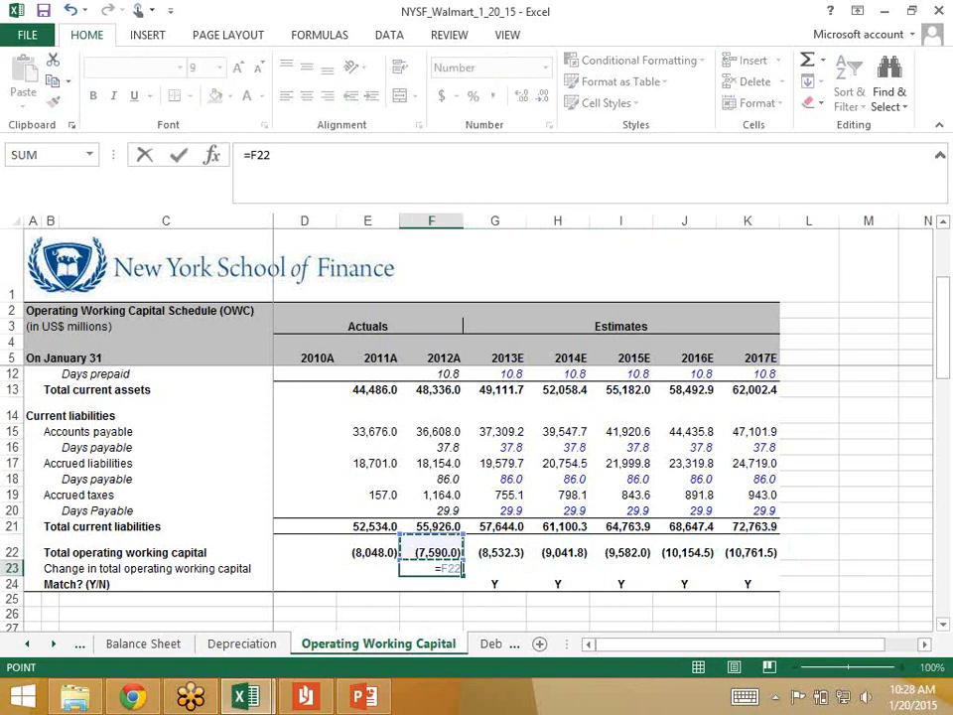
type("-")
key("Left")
key("Up")
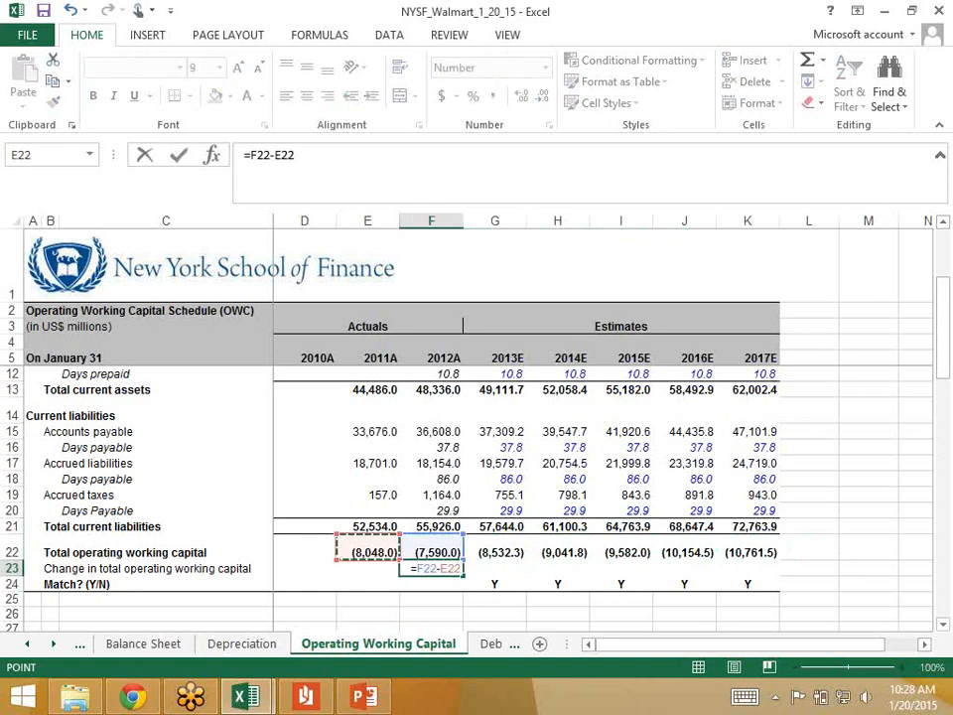
key("ctrl+Return")
key("Down")
key("Up")
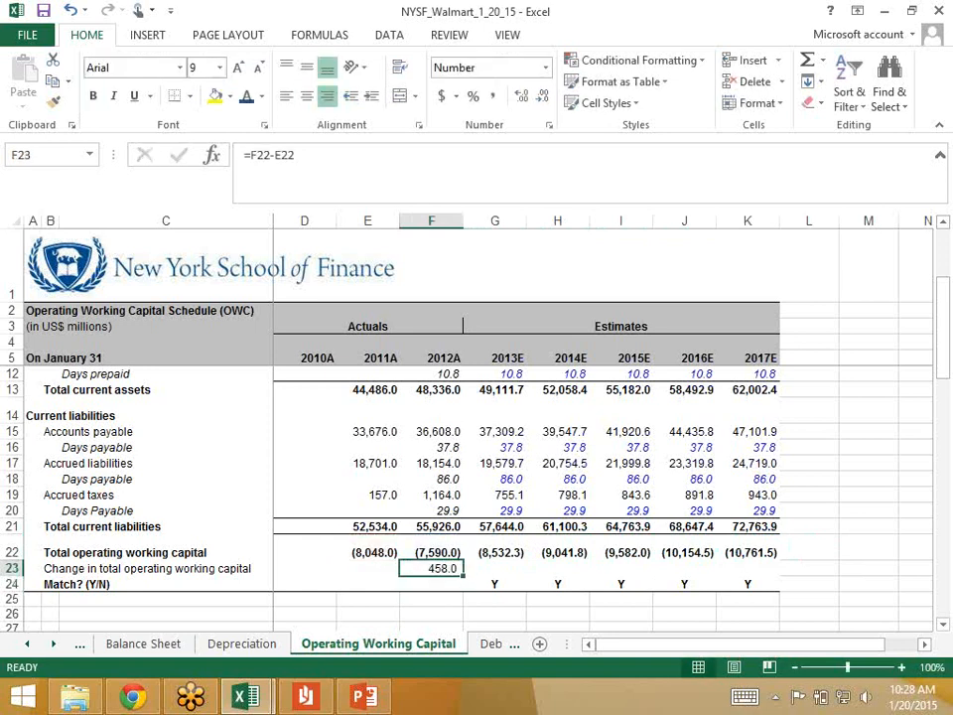
Step: Extend the 2012 change in operating working capital formula from F23 across the 2013–2017 estimates to K23
key("shift+Right")
key("shift+Right")
key("shift+Right")
key("shift+Right")
key("shift+Right")
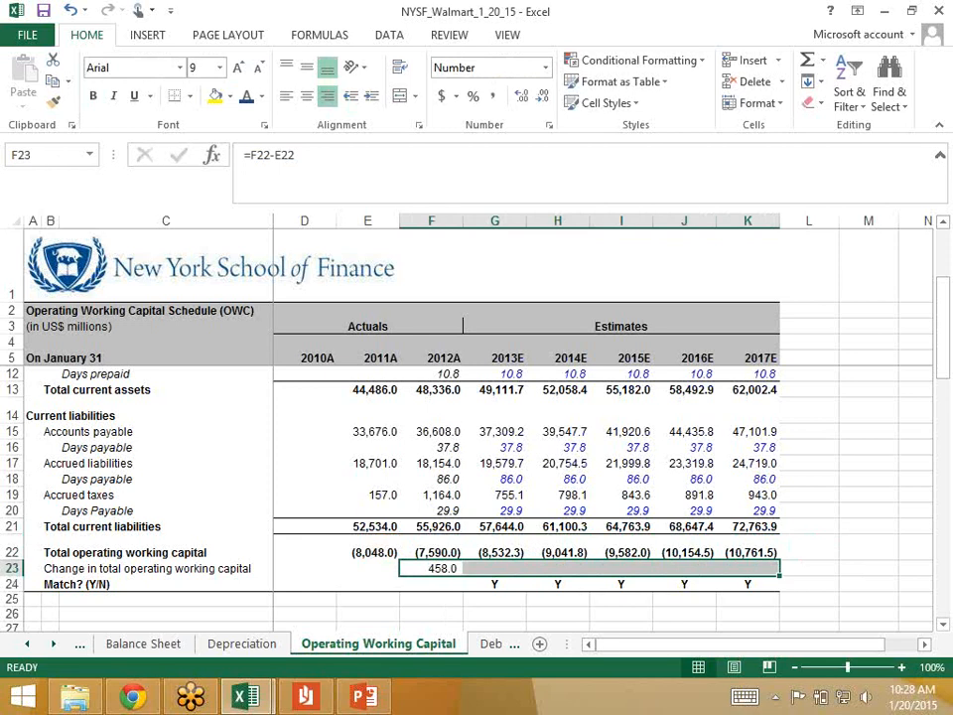
key("ctrl+r")
key("Right")
key("Left")
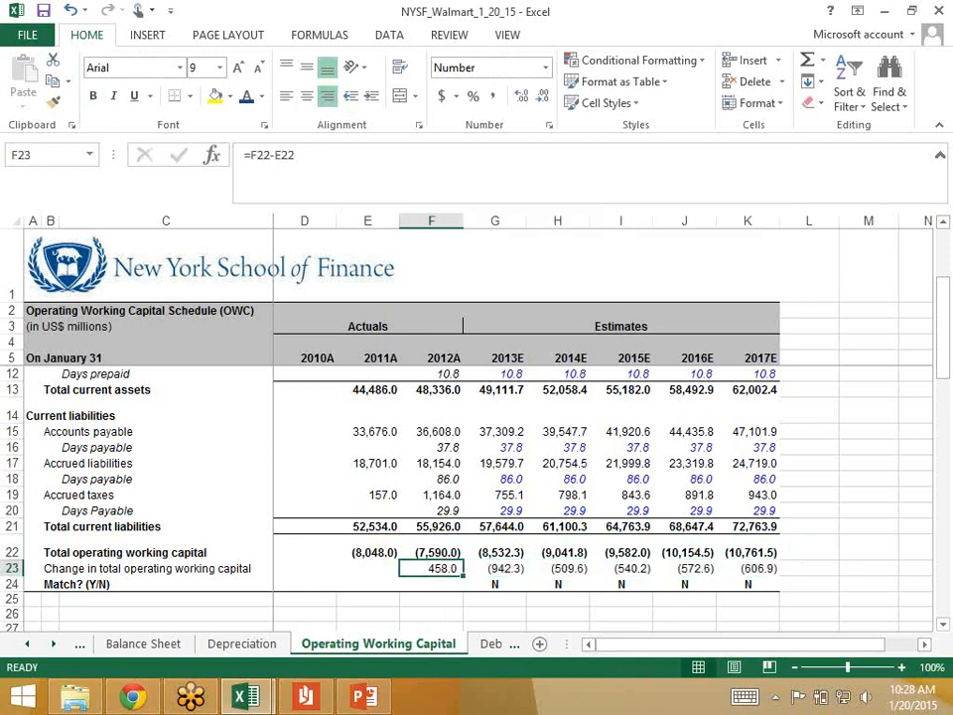
key("Right")
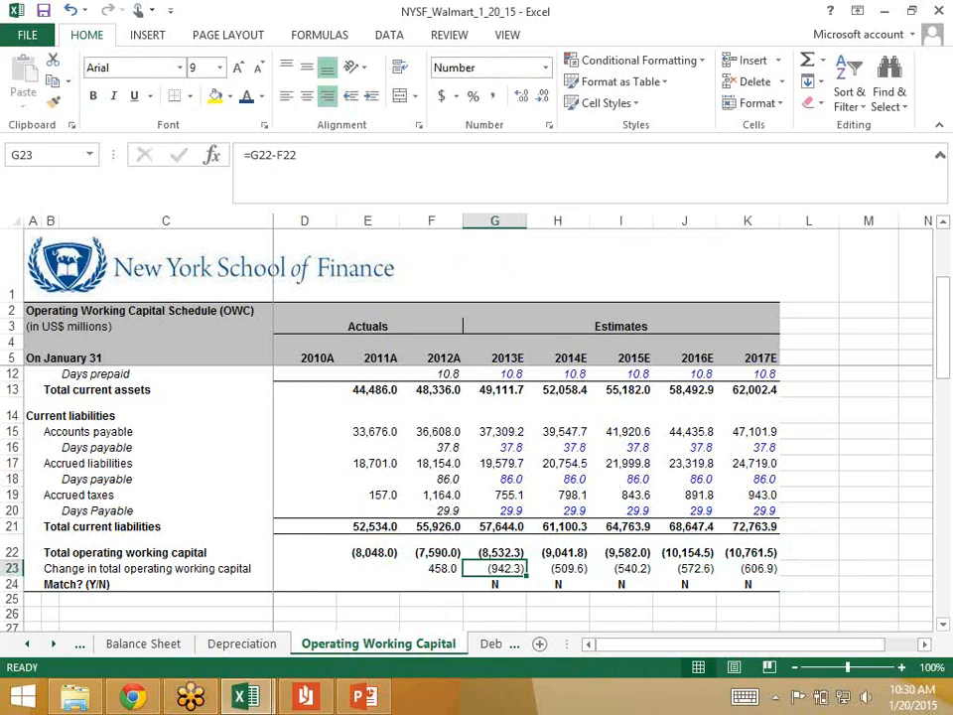
Step: Go to the Cash Flow Statement sheet and examine the changes in operating working capital section in rows 12–17
left_click(27, 645)
left_click(164, 645)
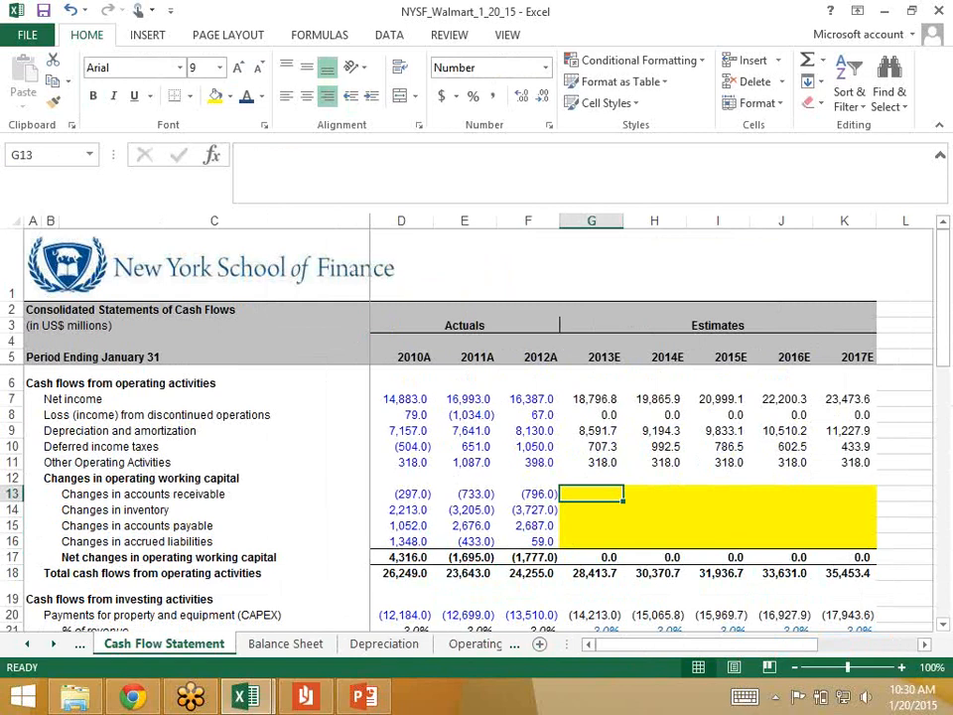
key("Left")
key("Left")
key("Up")
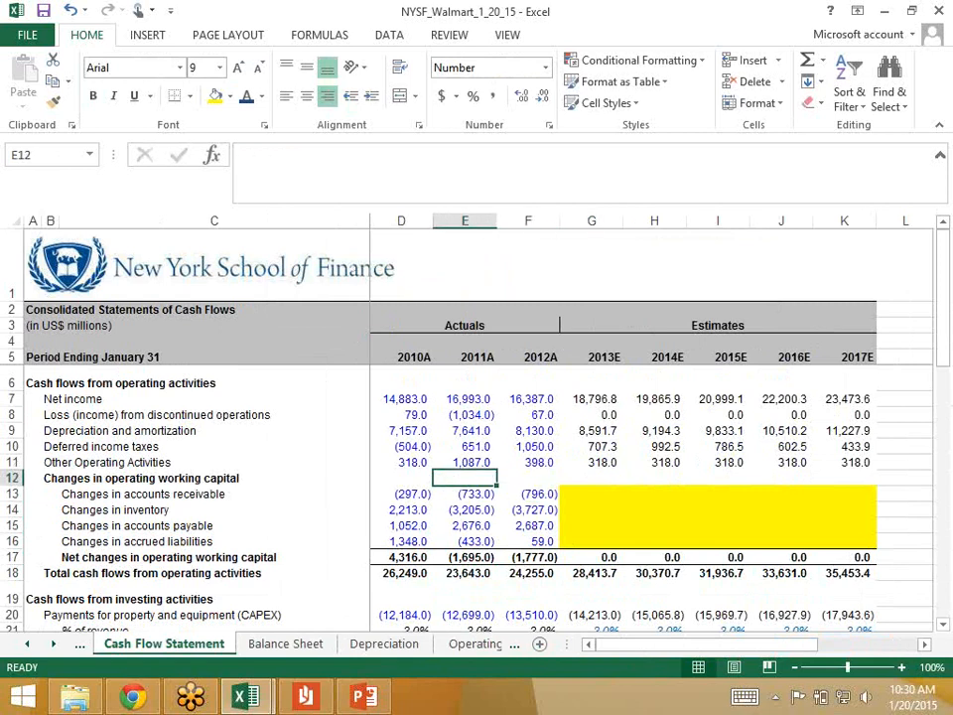
left_click_drag(12, 478, 12, 557)
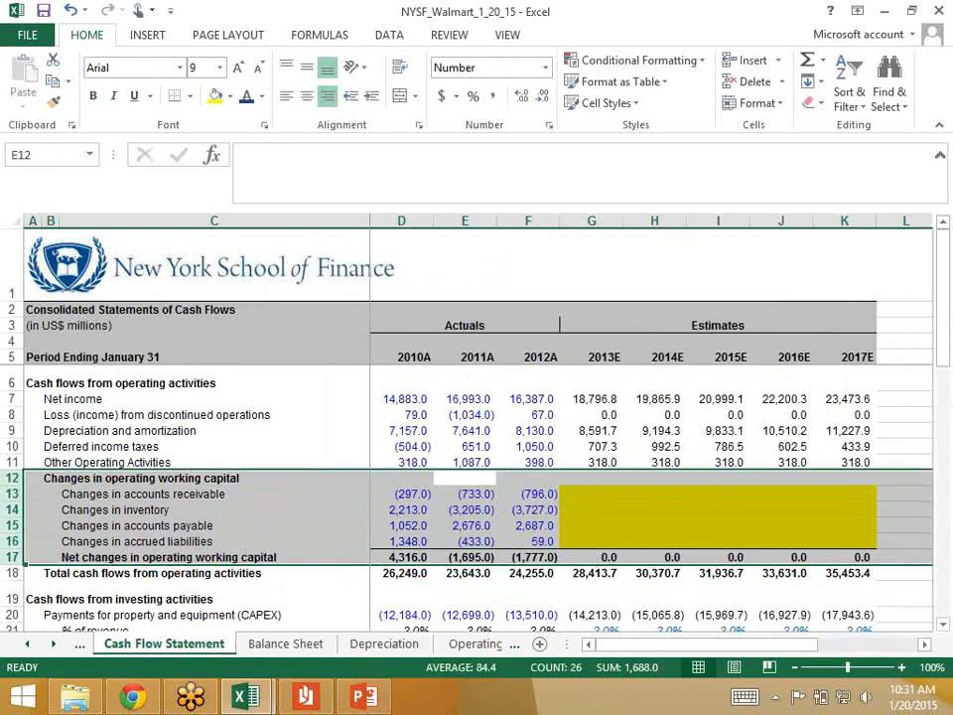
Step: Review the operating cash flow lines above the working capital section, from net income through other operating activities
key("Up")
key("Up")
key("Up")
key("Up")
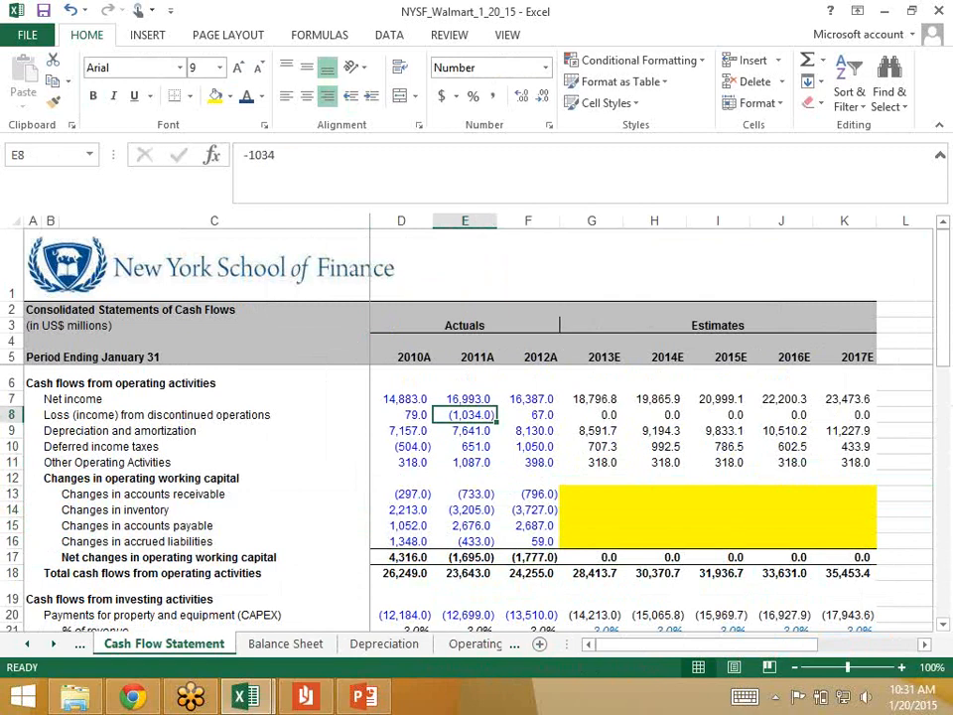
key("Up")
key("shift+space")
key("Down")
key("shift+space")
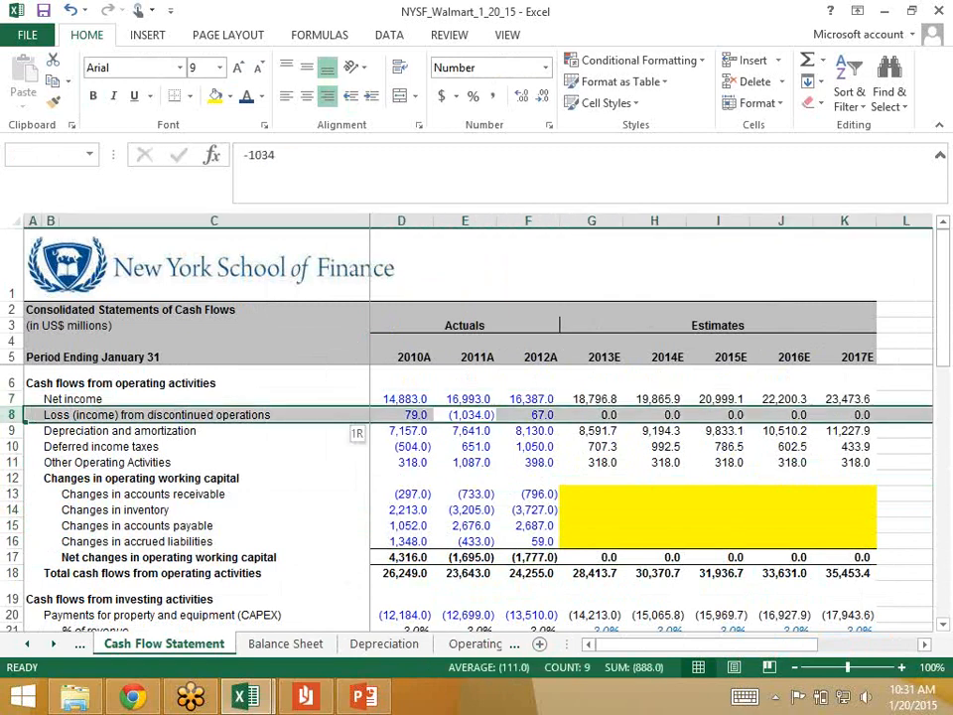
key("Down")
key("shift+space")
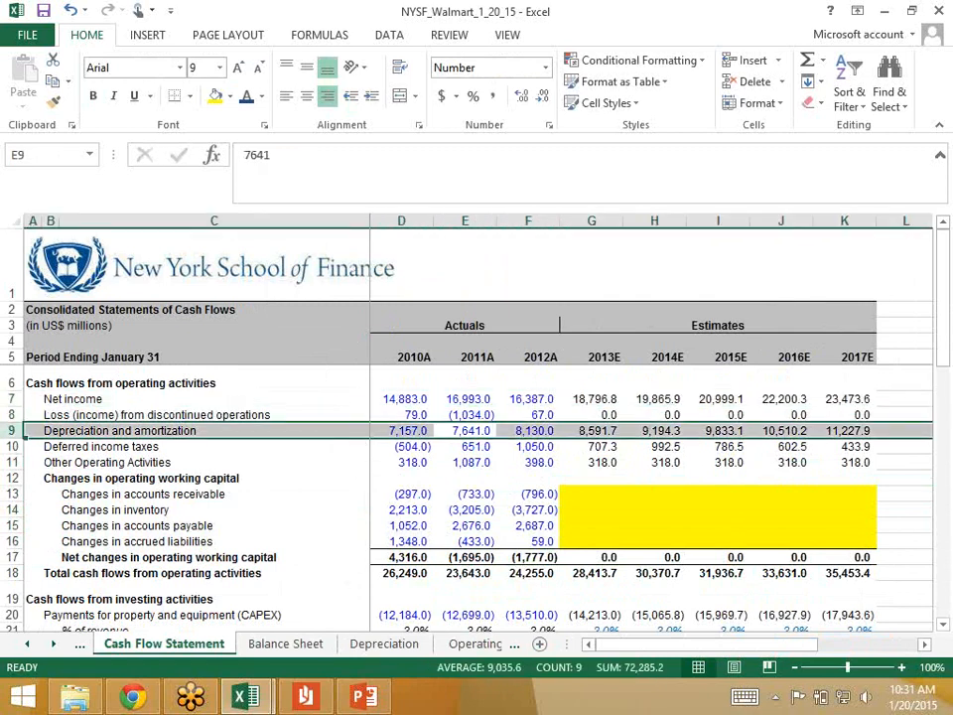
key("Down")
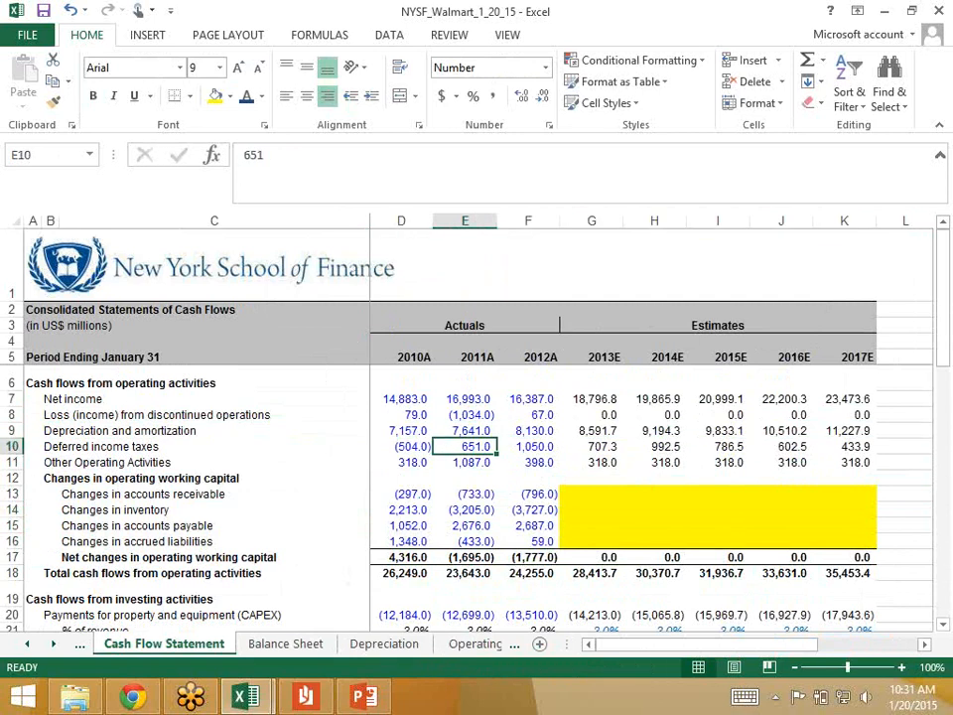
key("shift+space")
key("Down")
key("Down")
key("Down")
key("Up")
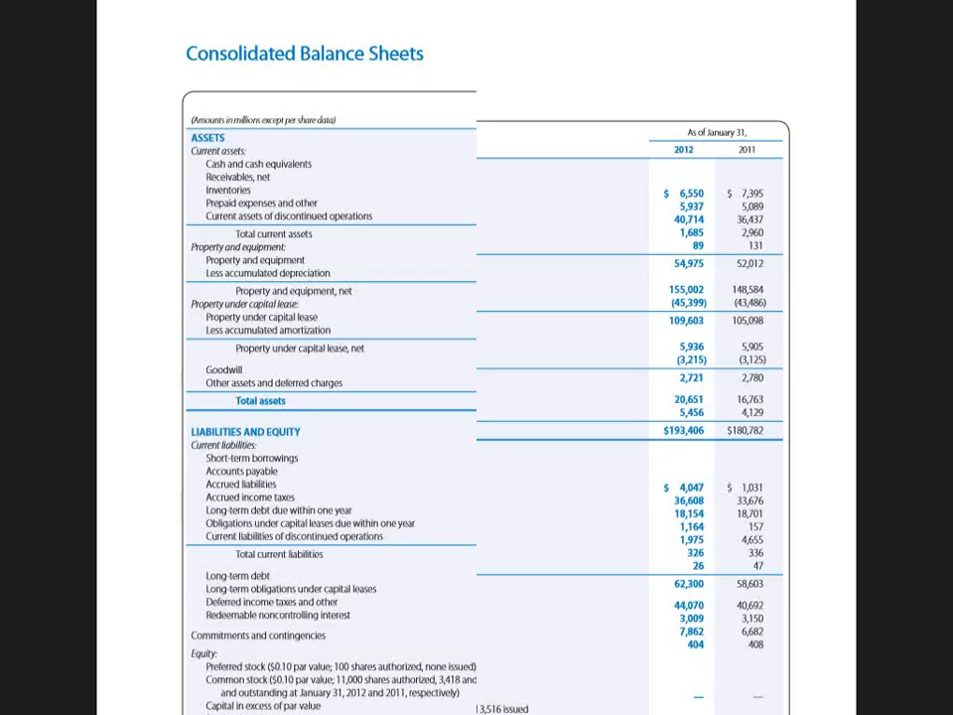
Step: Find the Consolidated Statements of Cash Flows in Walmart's 2012 annual report
scroll(477, 357, "up", 6)
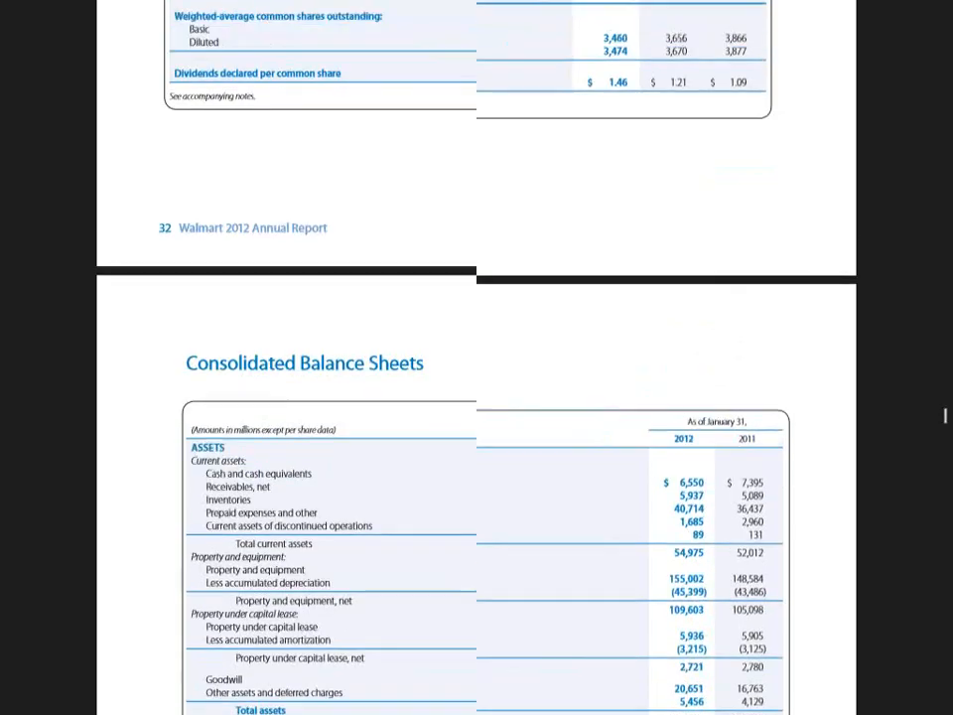
scroll(946, 410, "down", 10)
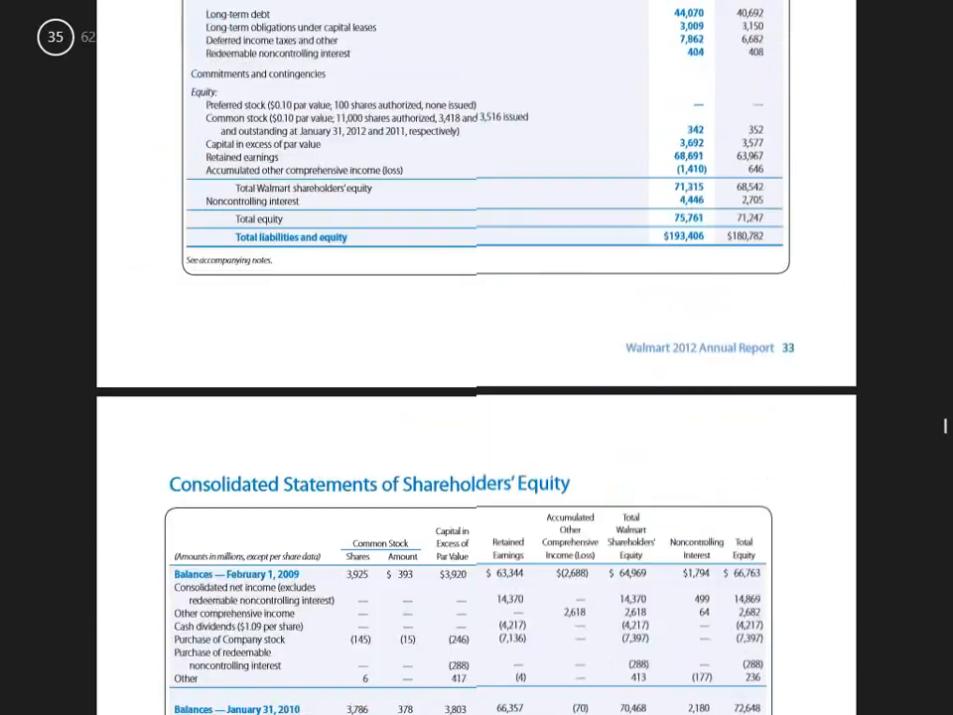
scroll(945, 430, "up", 5)
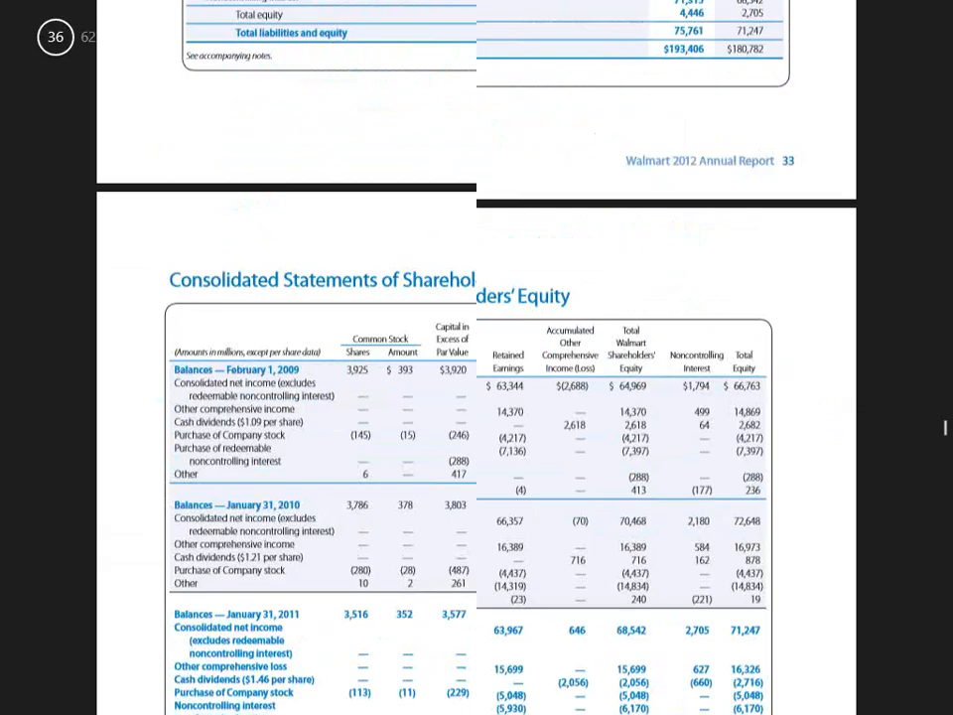
scroll(945, 422, "up", 10)
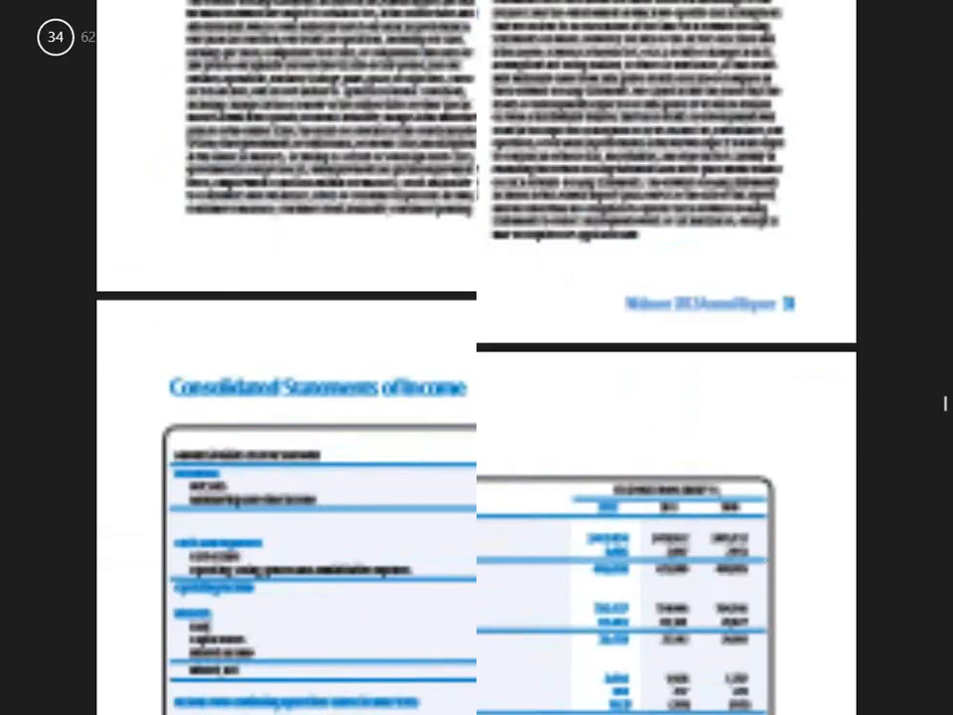
scroll(946, 402, "down", 3)
scroll(945, 397, "up", 10)
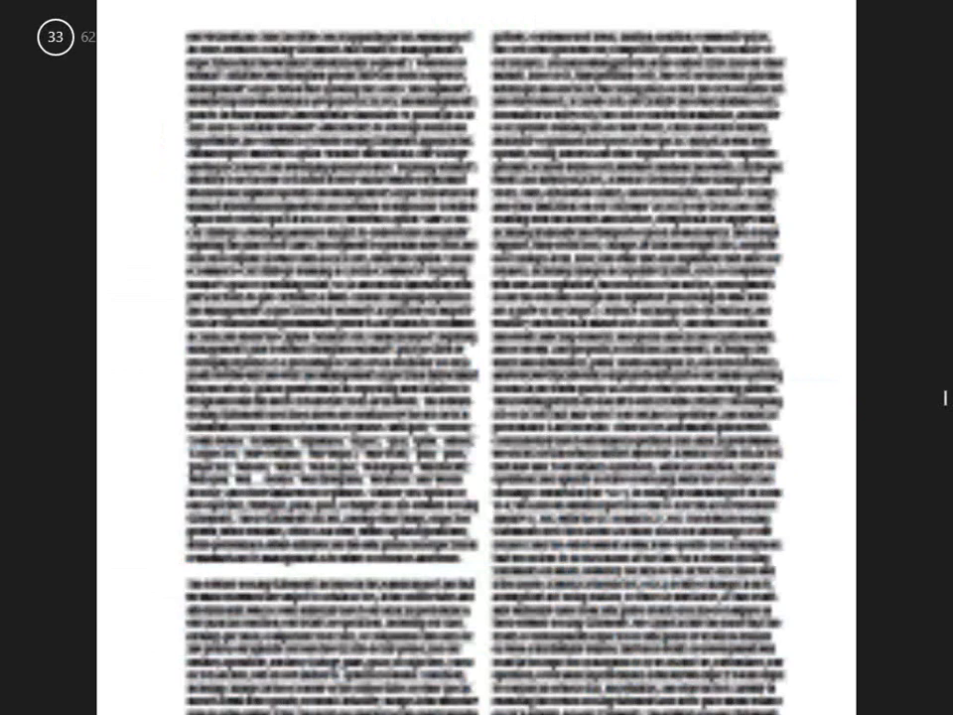
scroll(477, 358, "up", 3)
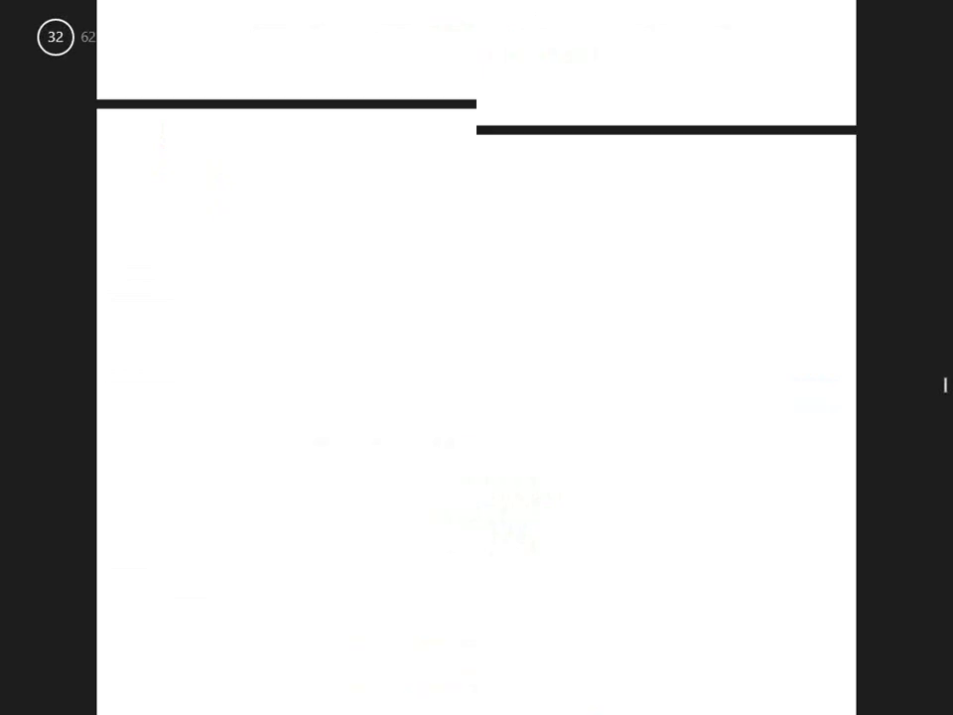
scroll(477, 358, "down", 5)
scroll(946, 397, "down", 15)
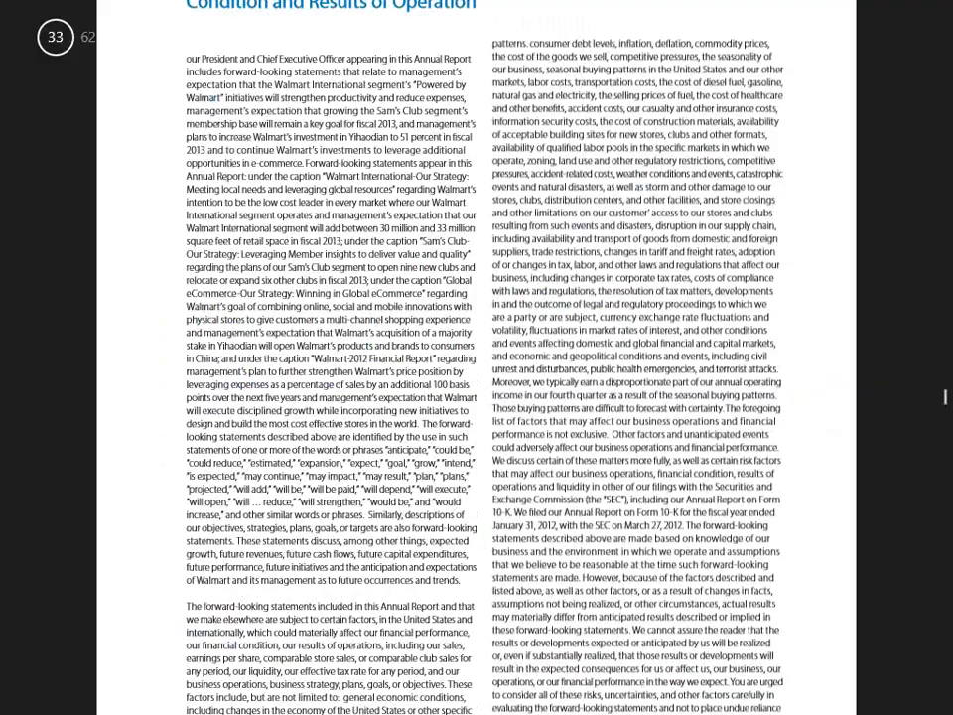
scroll(945, 422, "down", 10)
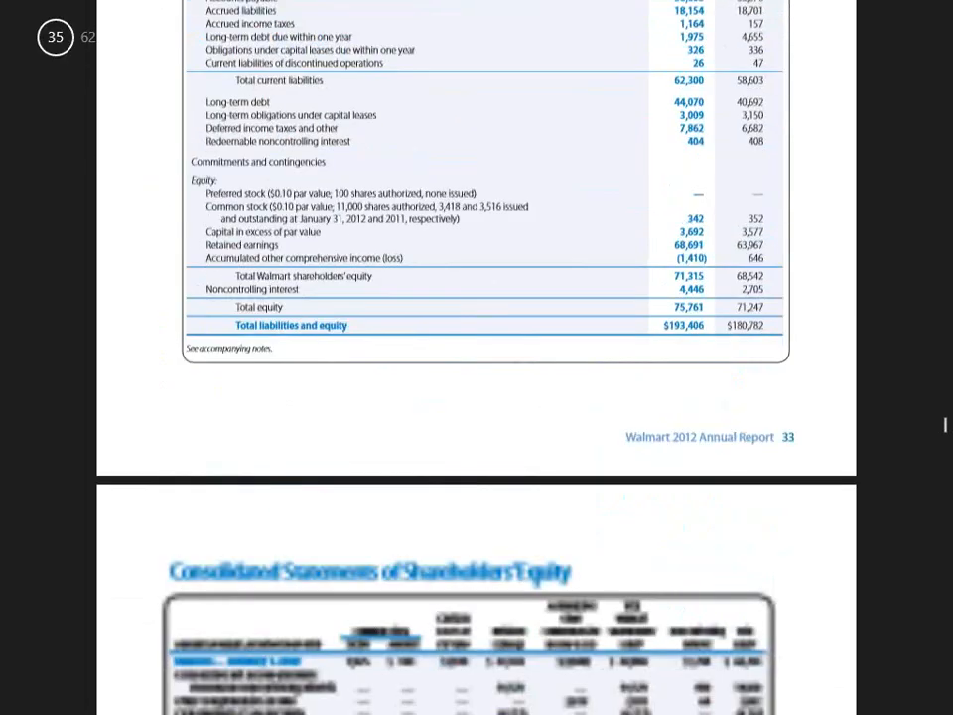
scroll(945, 438, "down", 5)
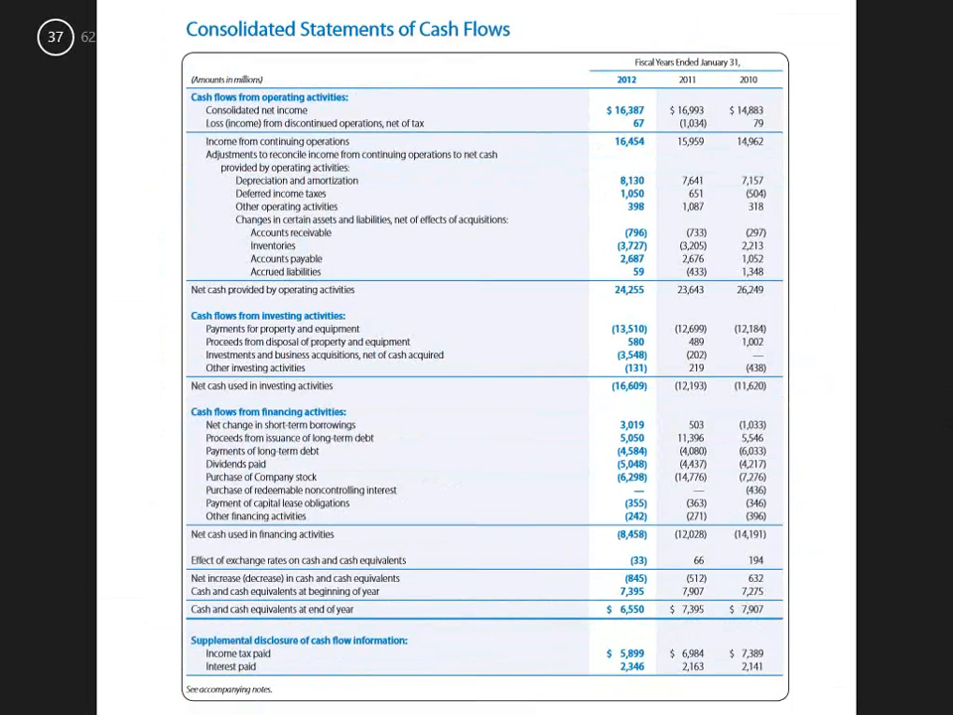
Step: Select the changes in certain assets and liabilities, from accounts receivable through accrued liabilities, for all three reported years
left_click(253, 194)
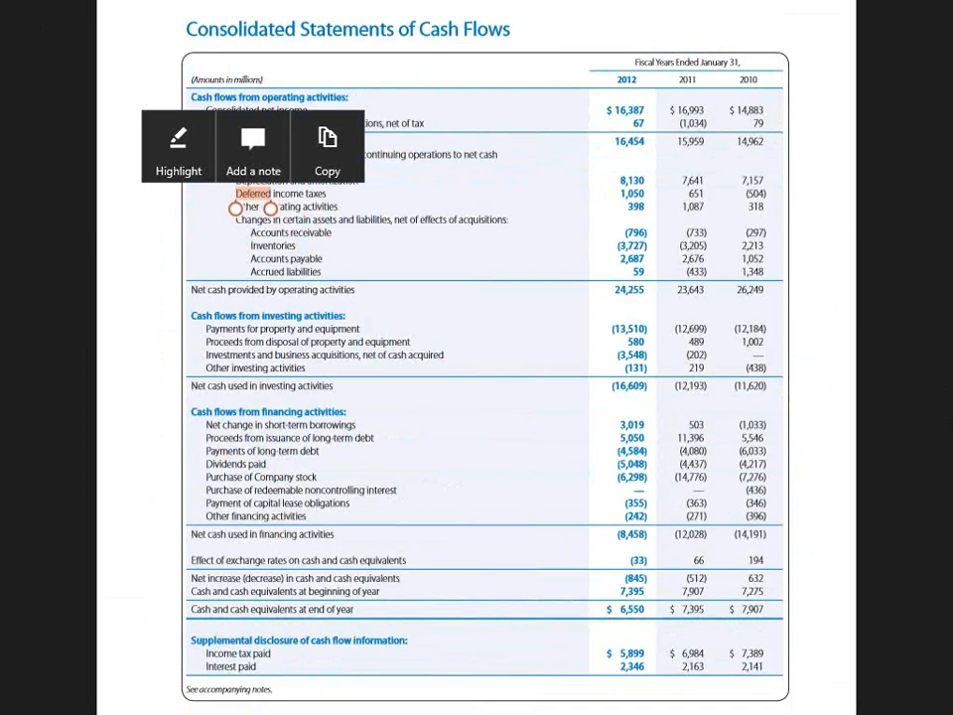
left_click(236, 218)
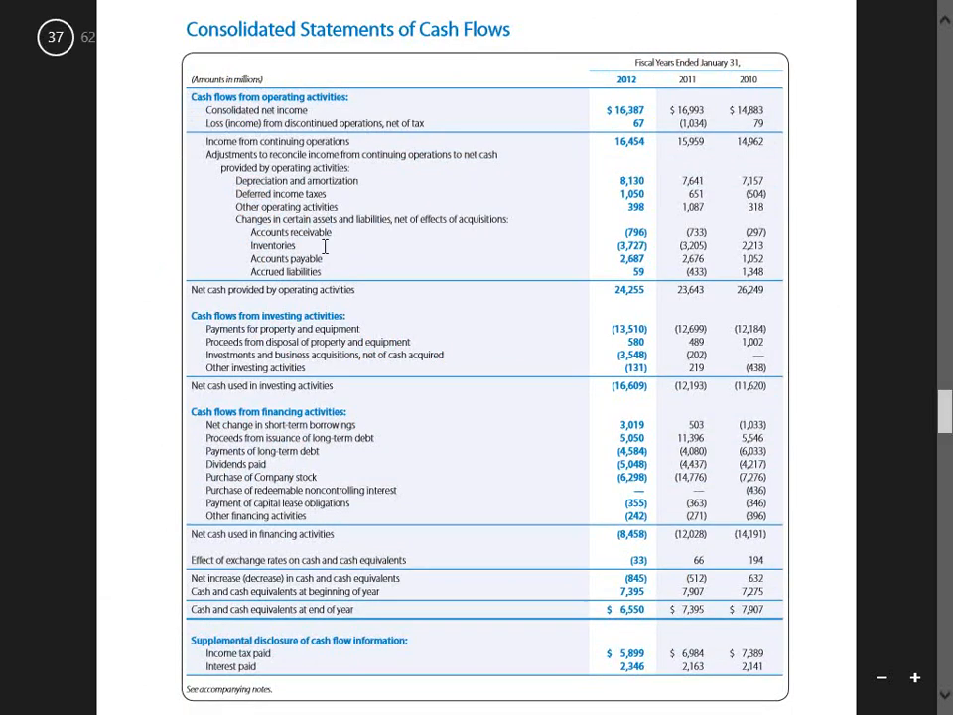
left_click_drag(236, 219, 771, 275)
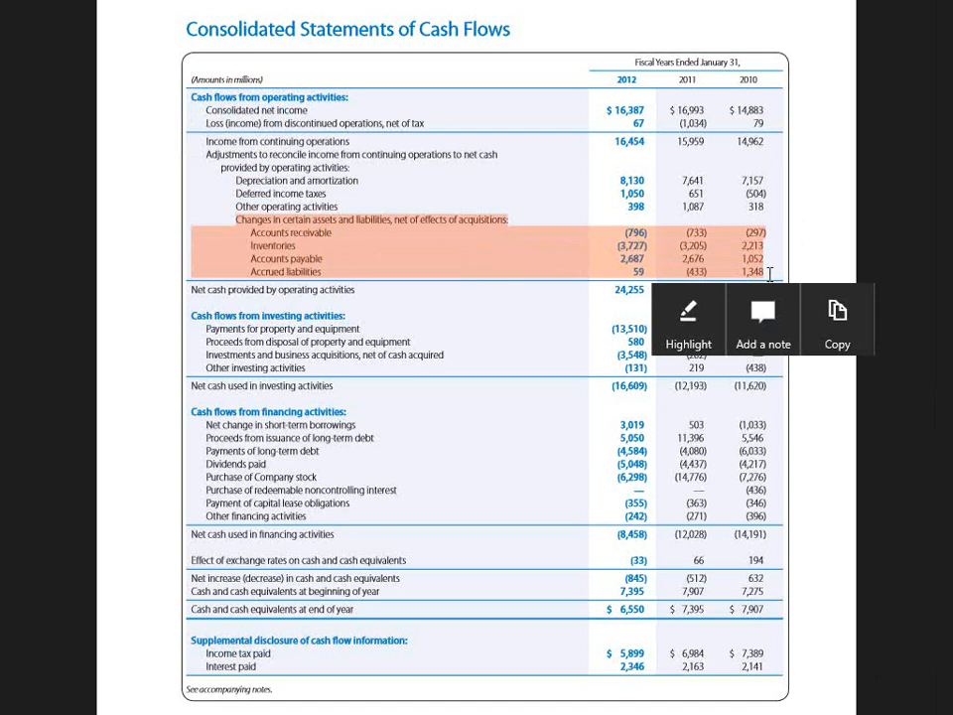
Step: Switch back to Excel and examine the working capital change labels in the Cash Flow Statement, ending at accounts receivable in C13
key("alt+Tab")
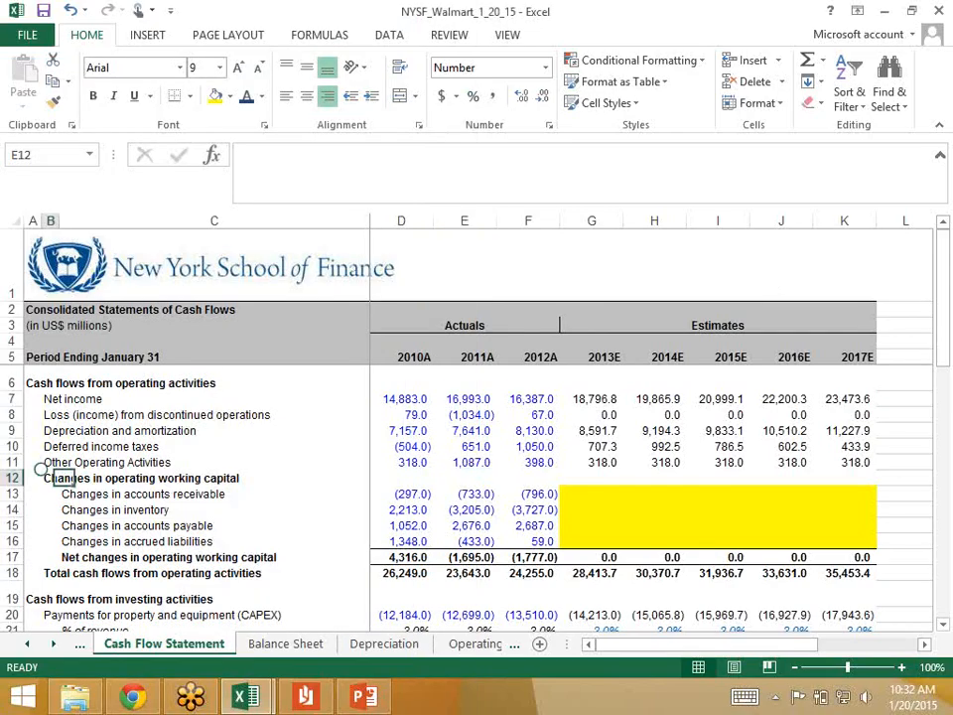
left_click(51, 478)
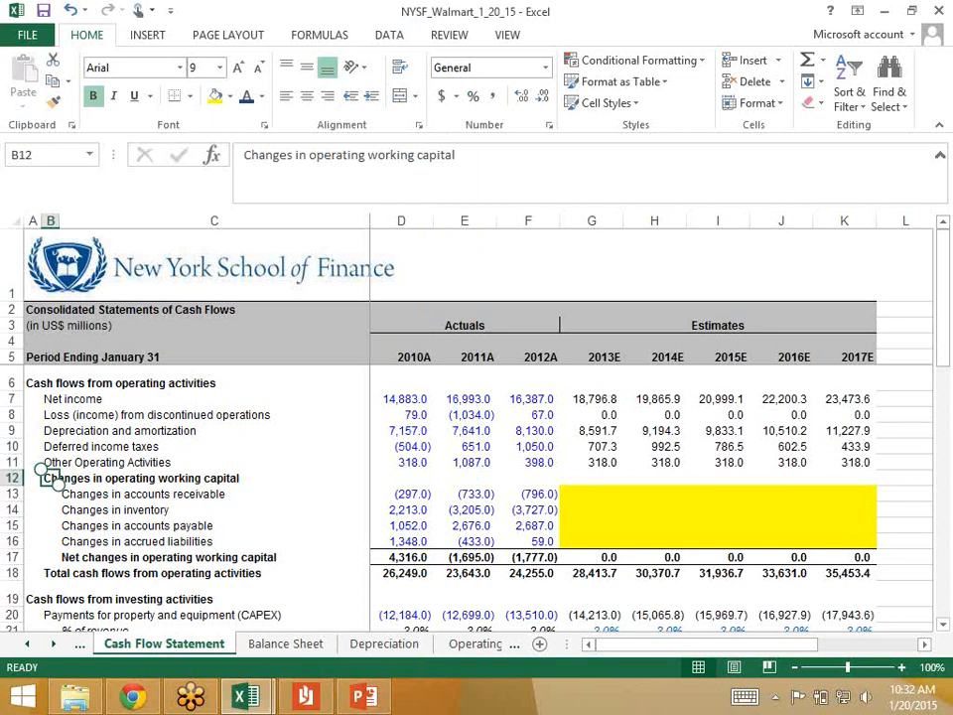
key("Down")
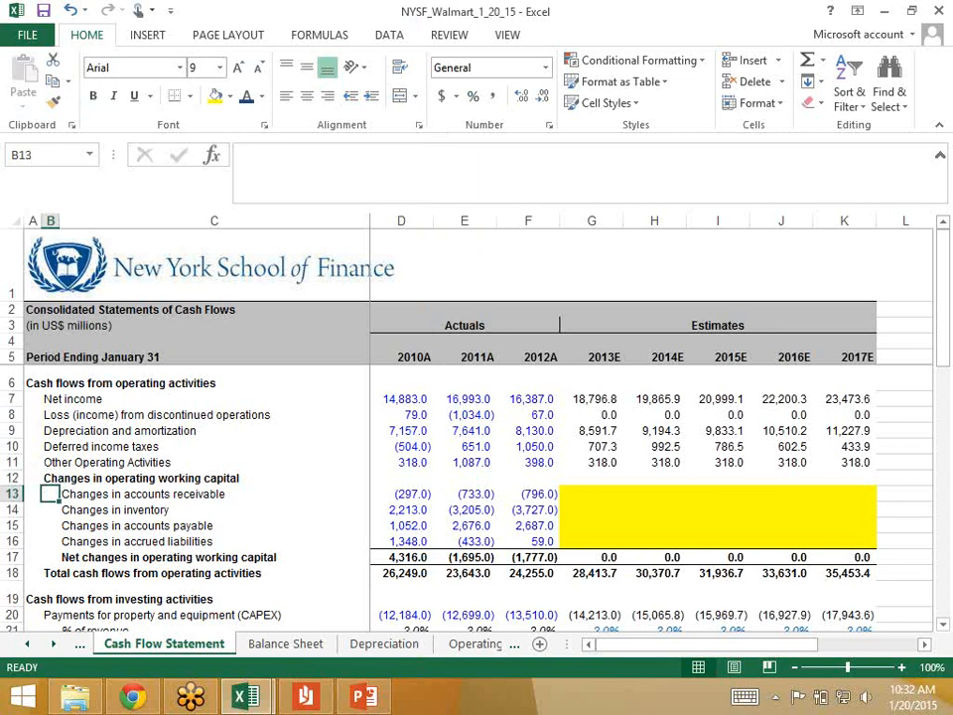
key("Down")
key("Up")
key("Right")
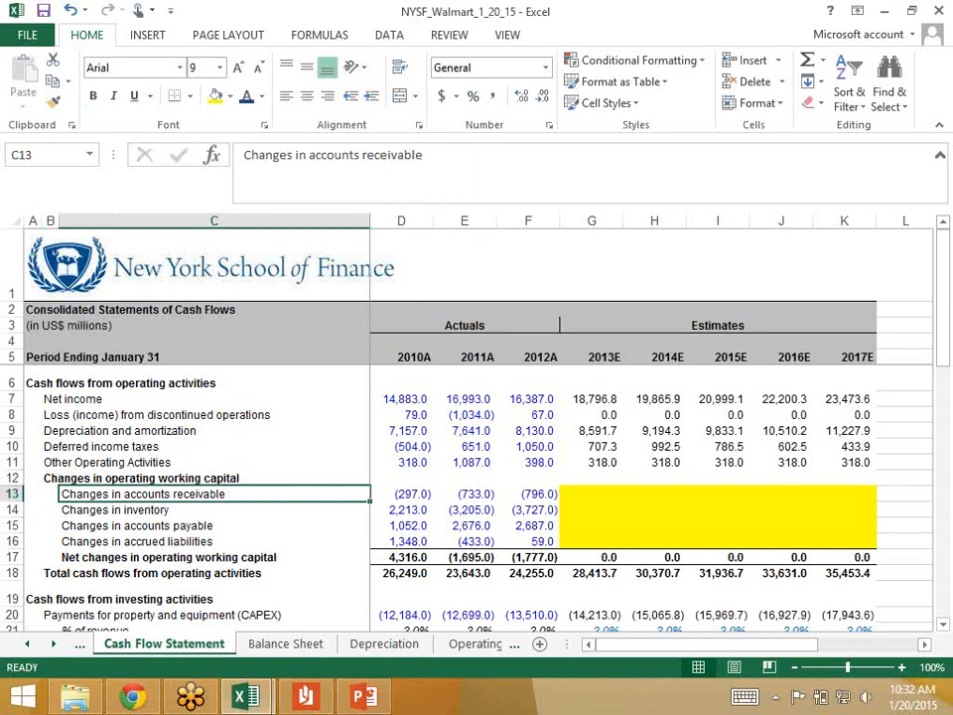
Step: Return to the Operating Working Capital sheet and examine the current assets section
key("ctrl+Page_Down")
key("ctrl+Page_Down")
key("ctrl+Page_Down")
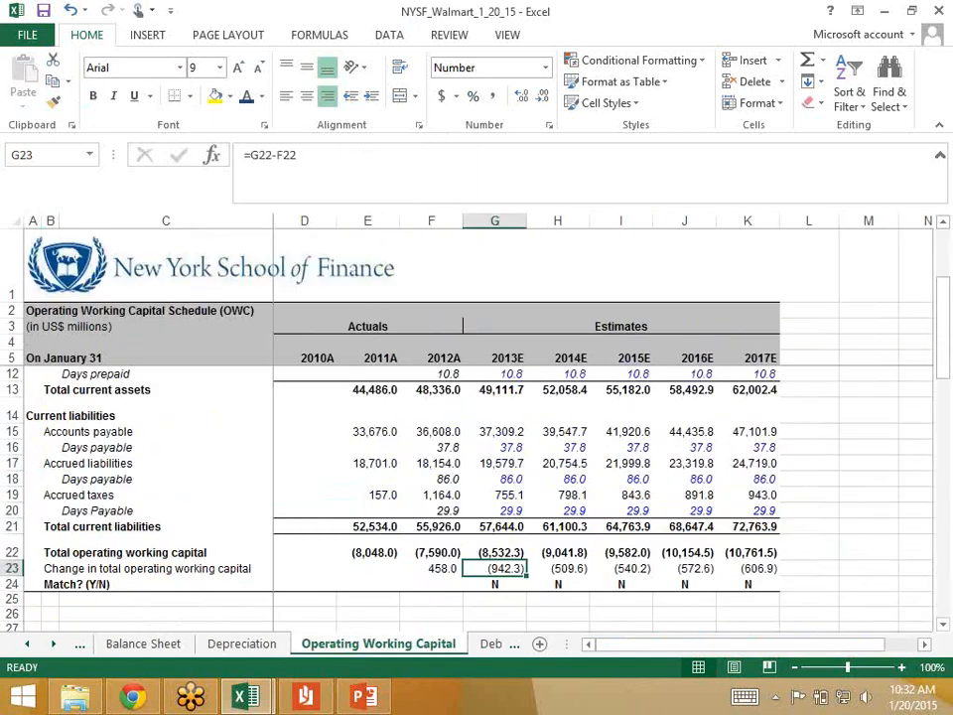
scroll(477, 477, "up", 2)
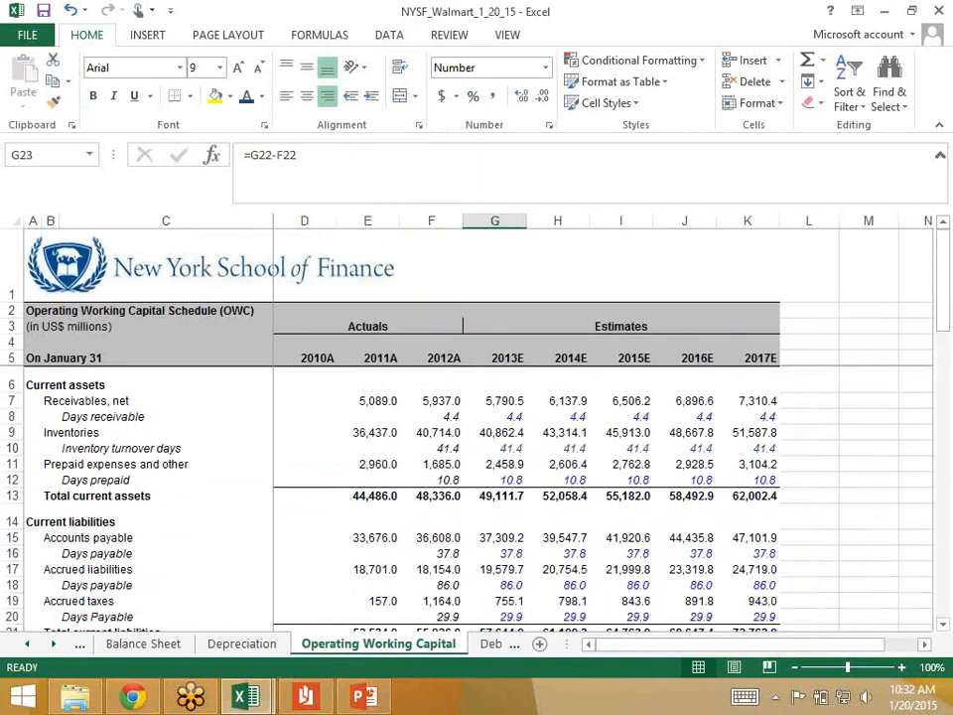
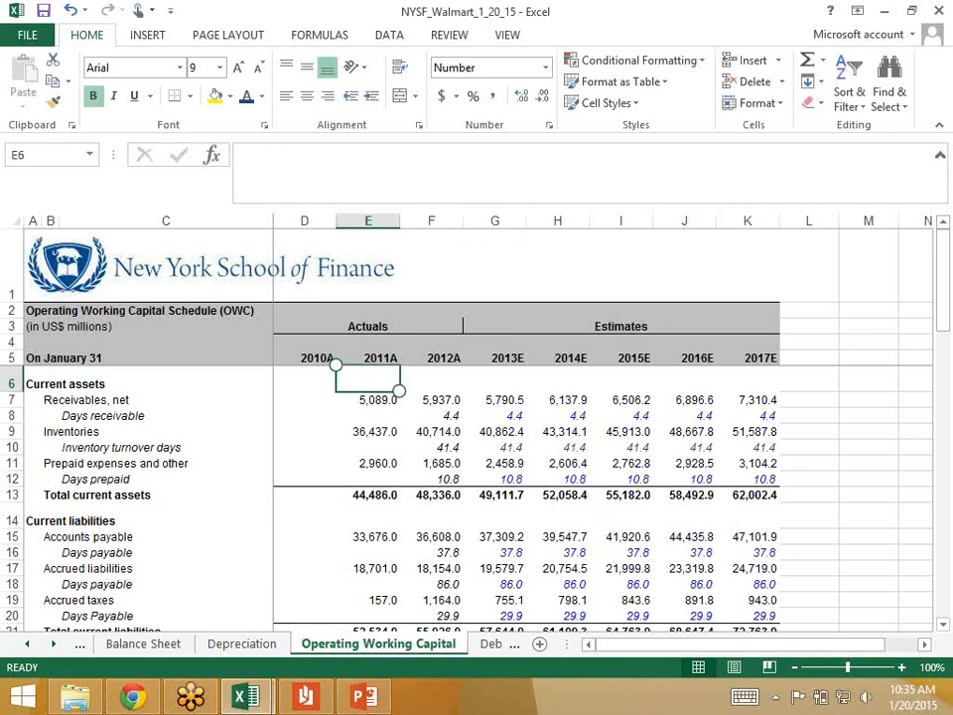
Step: Calculate the 2012 change in receivables in F6 as =F7-E7, clear the cell, and bring up the annual report's cash flow statement
key("Down")
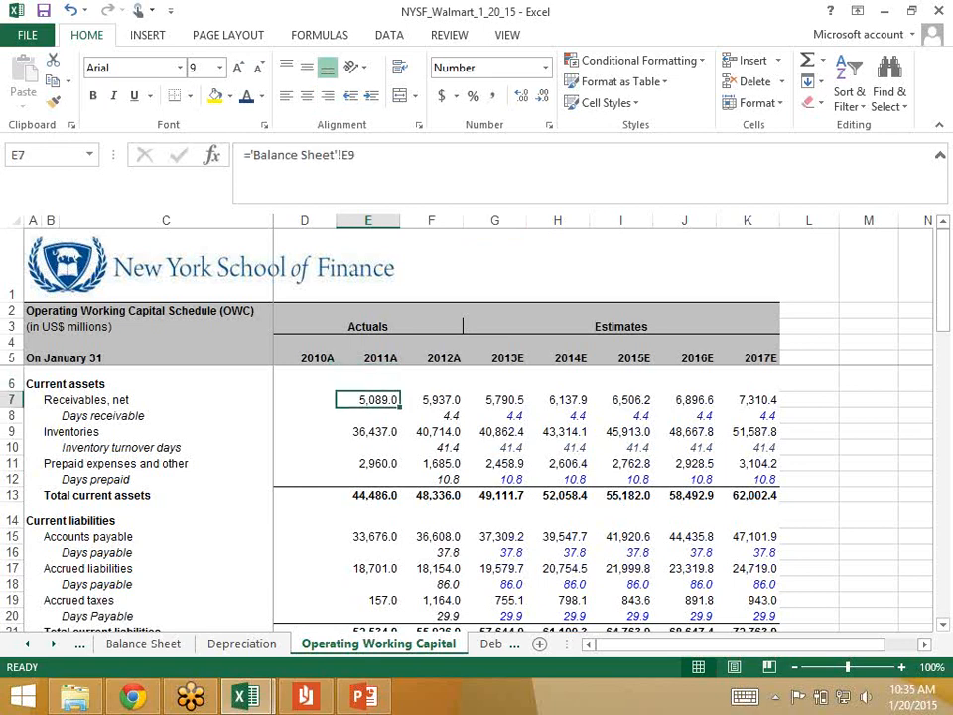
key("Left")
key("Right")
key("Right")
key("Up")
key("Right")
key("Left")
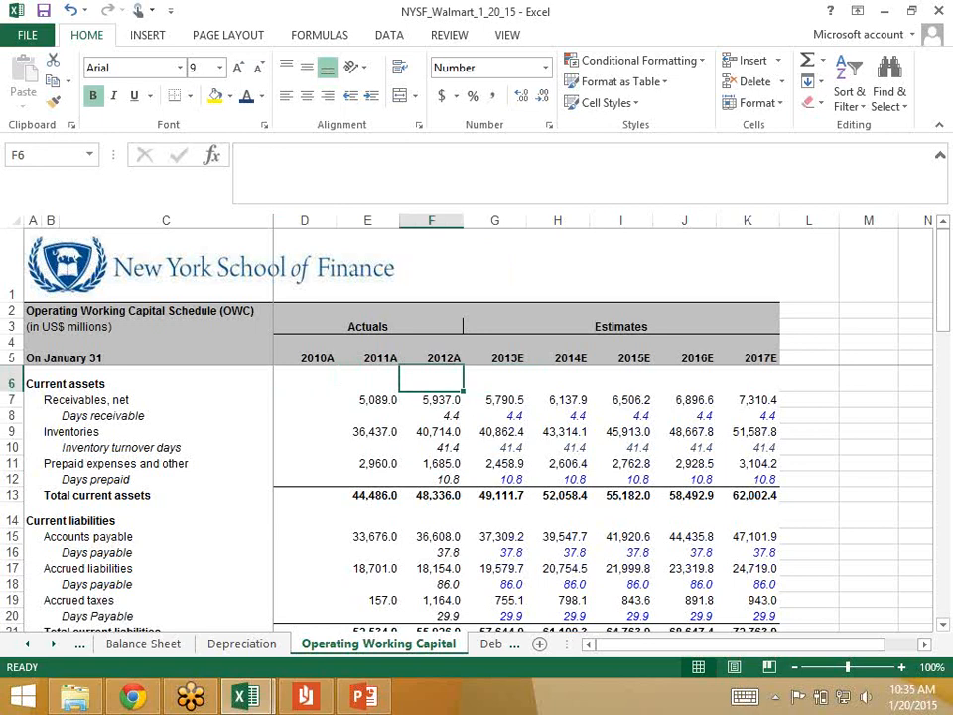
type("=")
key("Down")
type("-")
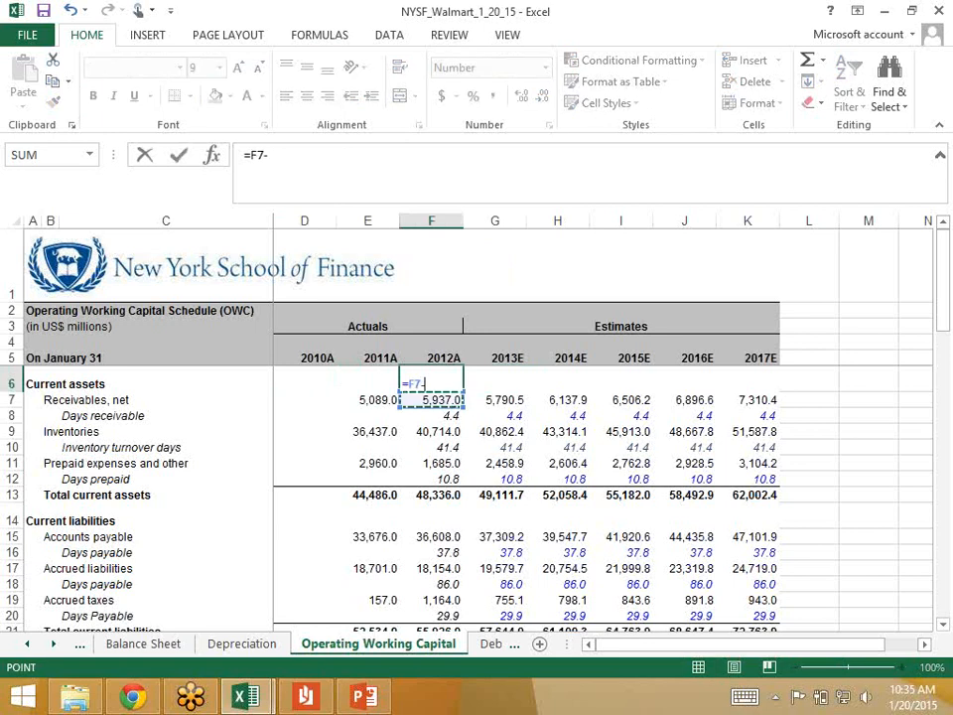
key("Left")
key("Down")
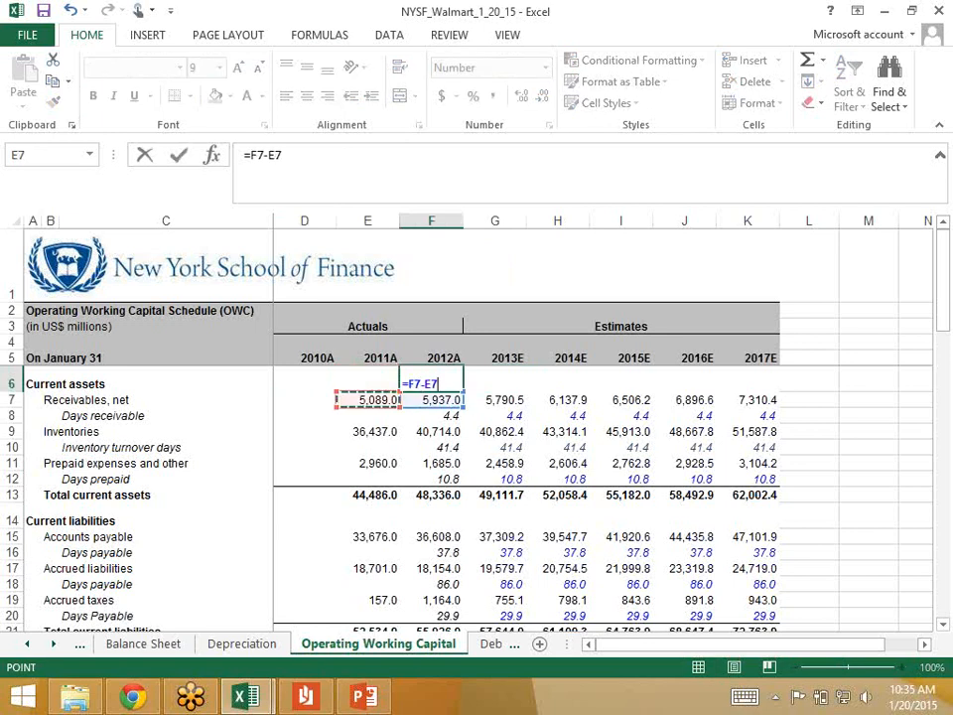
key("ctrl+Return")
key("Down")
key("Up")
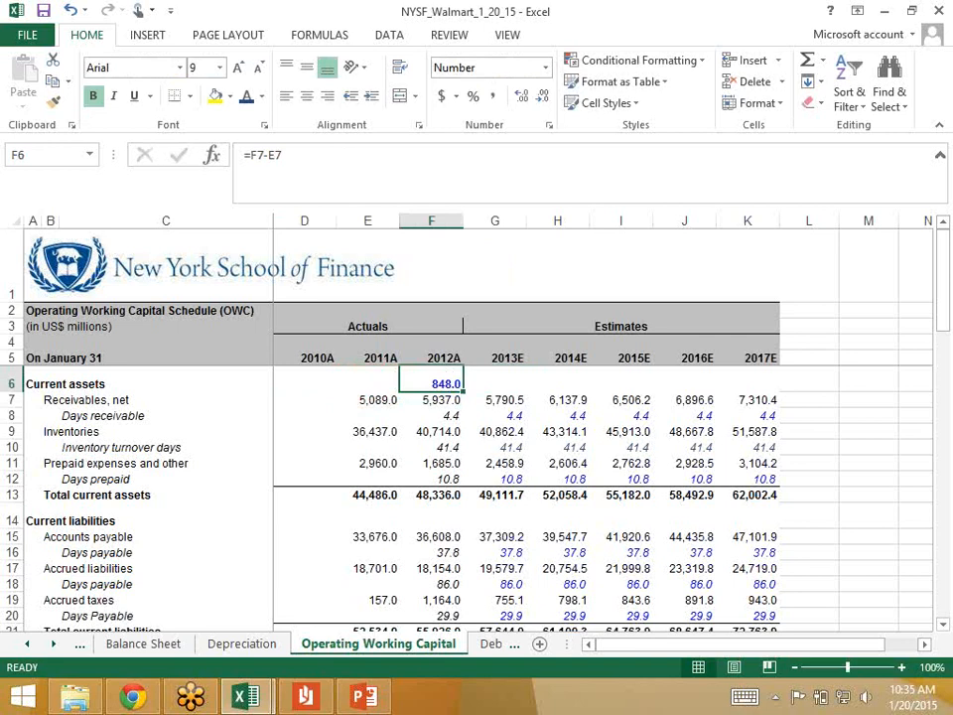
key("Delete")
key("alt+Tab")
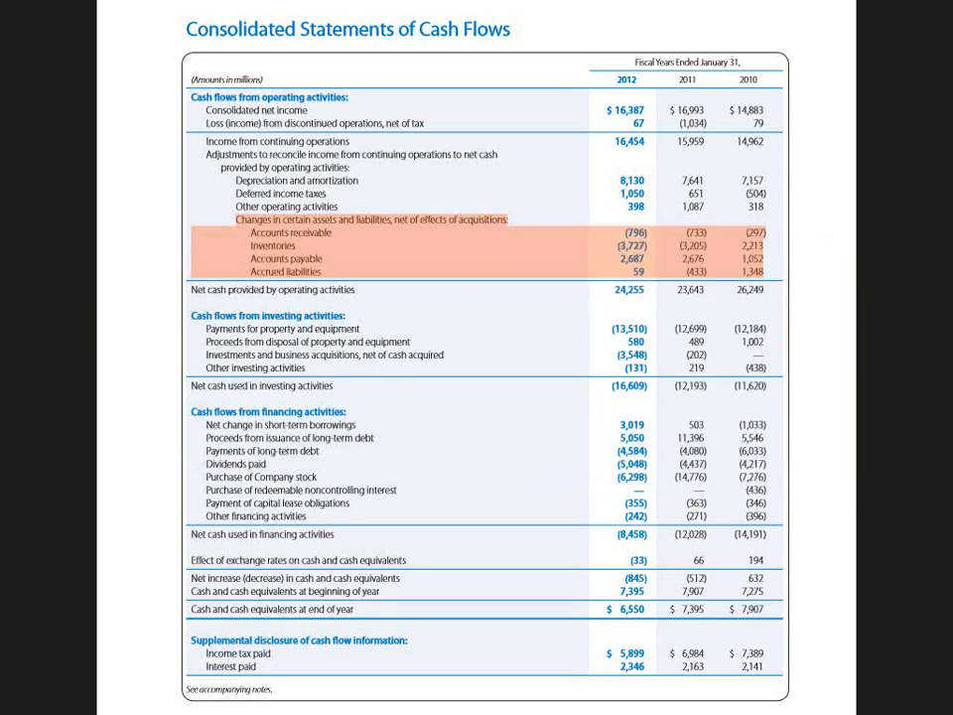
Step: Return to the Operating Working Capital sheet, calculate the 2012 change in inventories in F6 as =F9-E9, and clear the cell
key("alt+Tab")
key("Down")
key("Down")
key("Left")
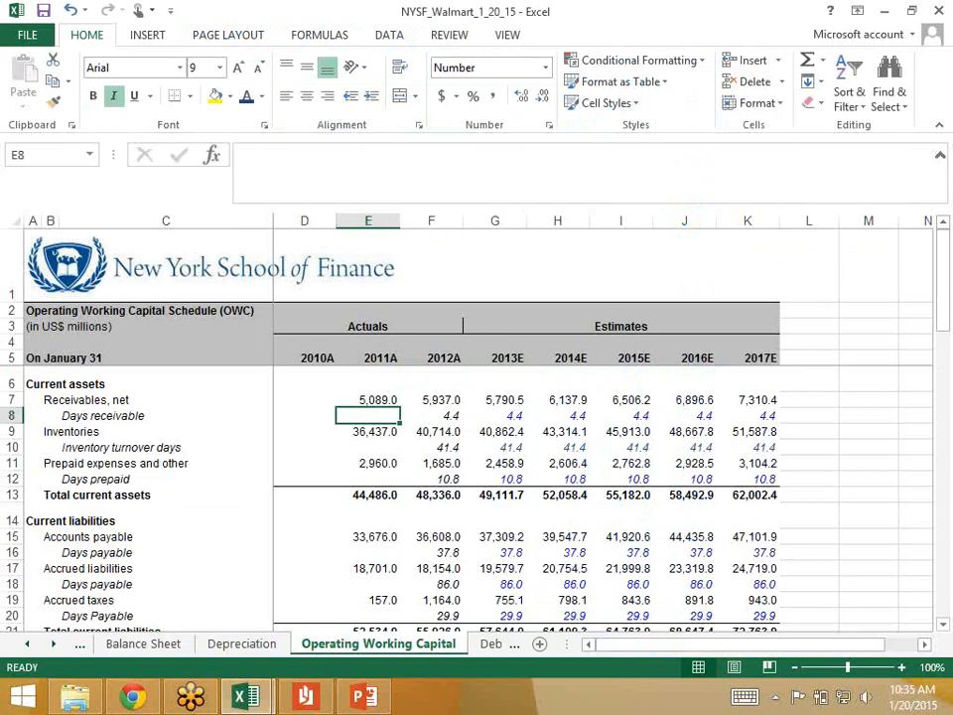
key("Down")
key("Right")
key("Up")
key("Up")
key("Up")
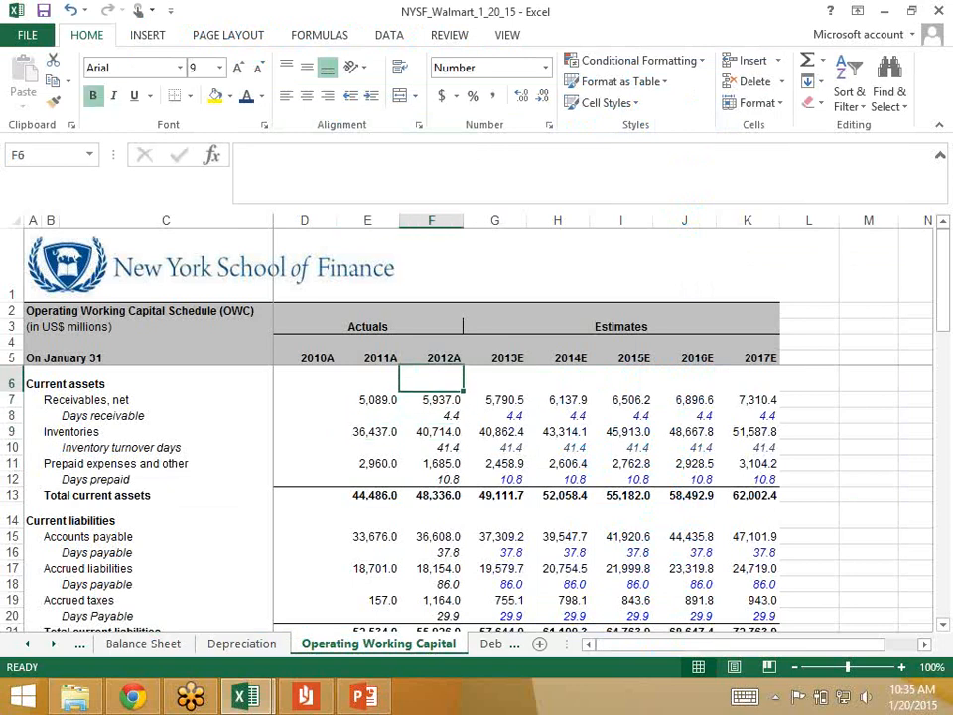
type("=")
key("Down")
key("Down")
key("Down")
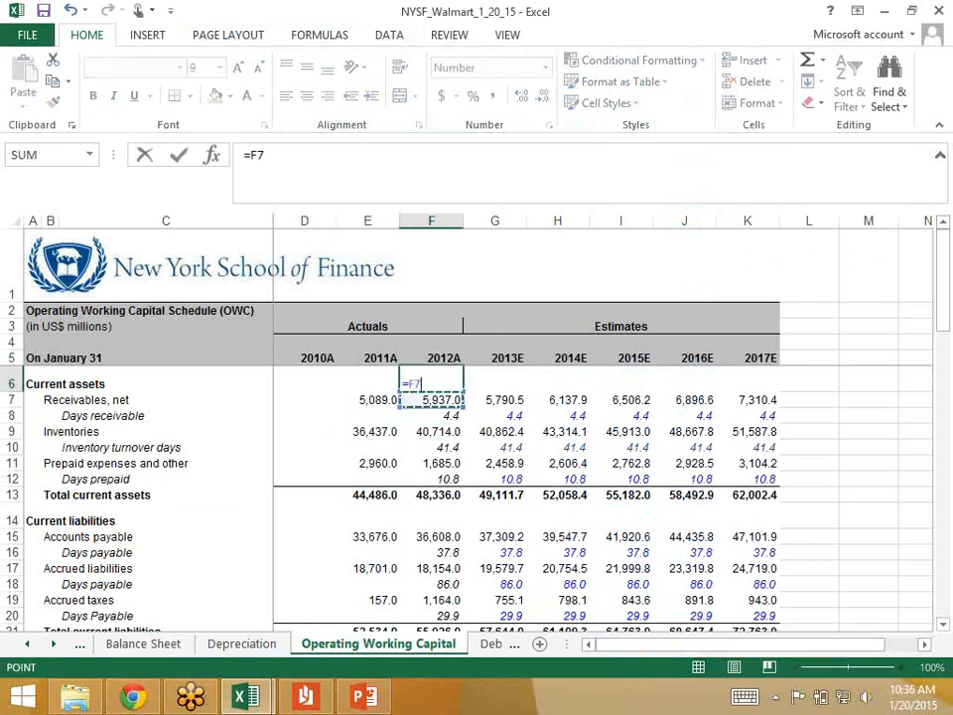
type("-")
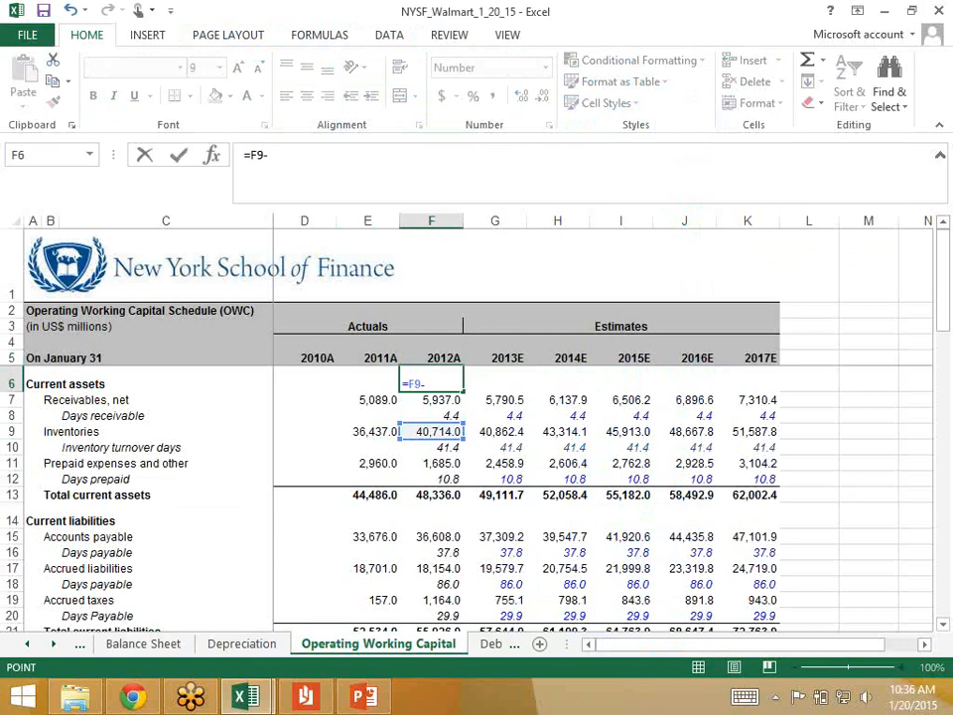
key("Left")
key("Down")
key("Down")
key("Down")
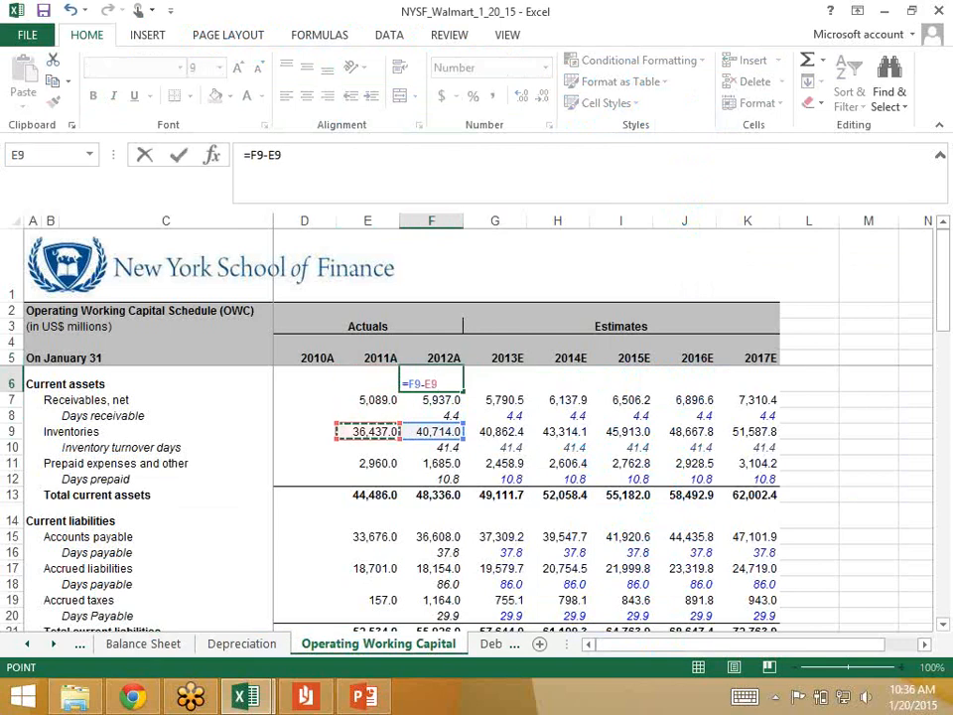
key("ctrl+Return")
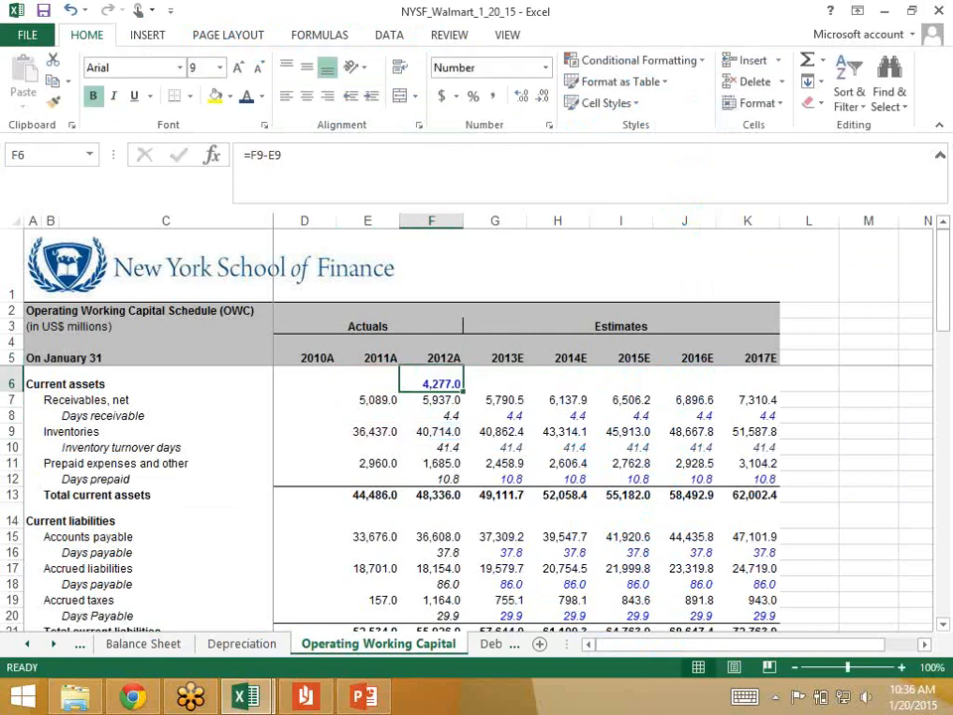
key("Delete")
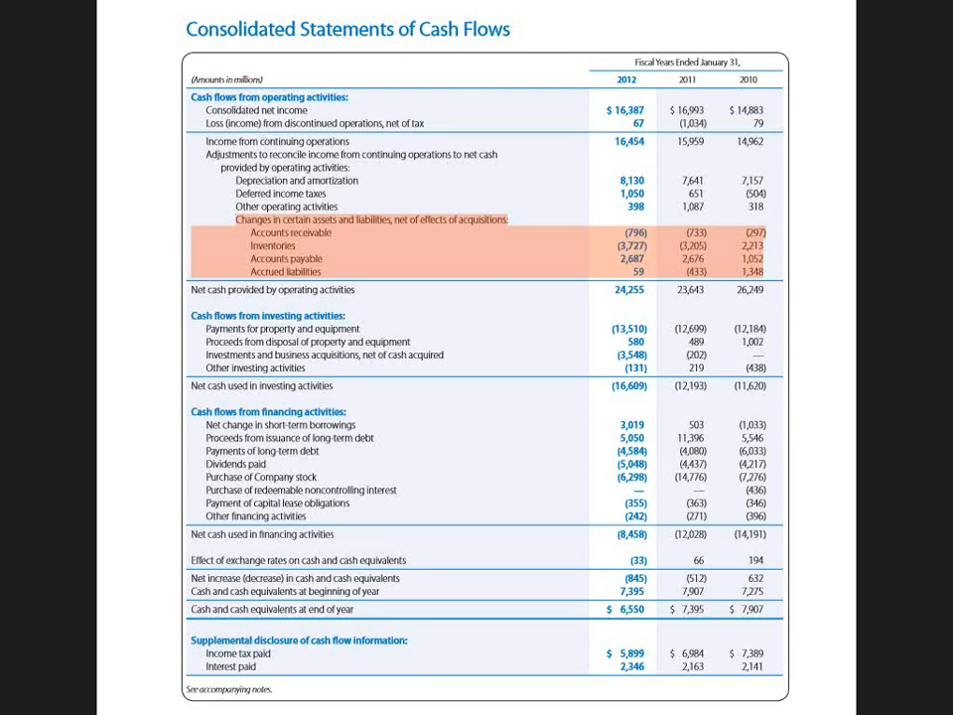
Step: Switch to the NYSF_Practice_Solution_1_15_15 workbook and examine its Operating Working Capital sheet
key("alt+Tab")
key("alt+Tab")
key("alt+Tab")
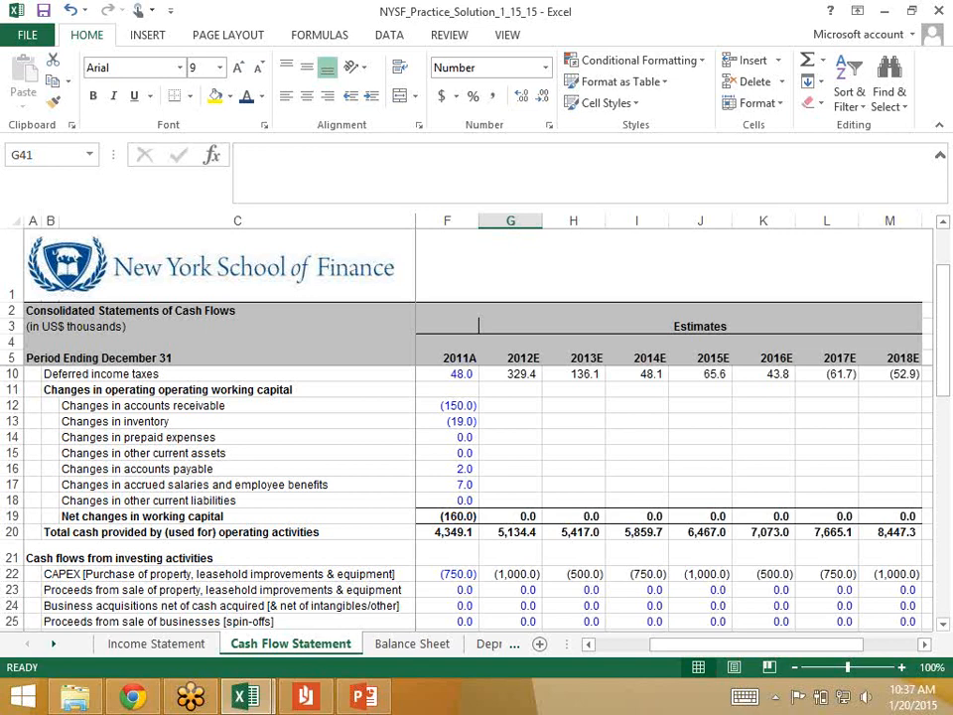
left_click(53, 645)
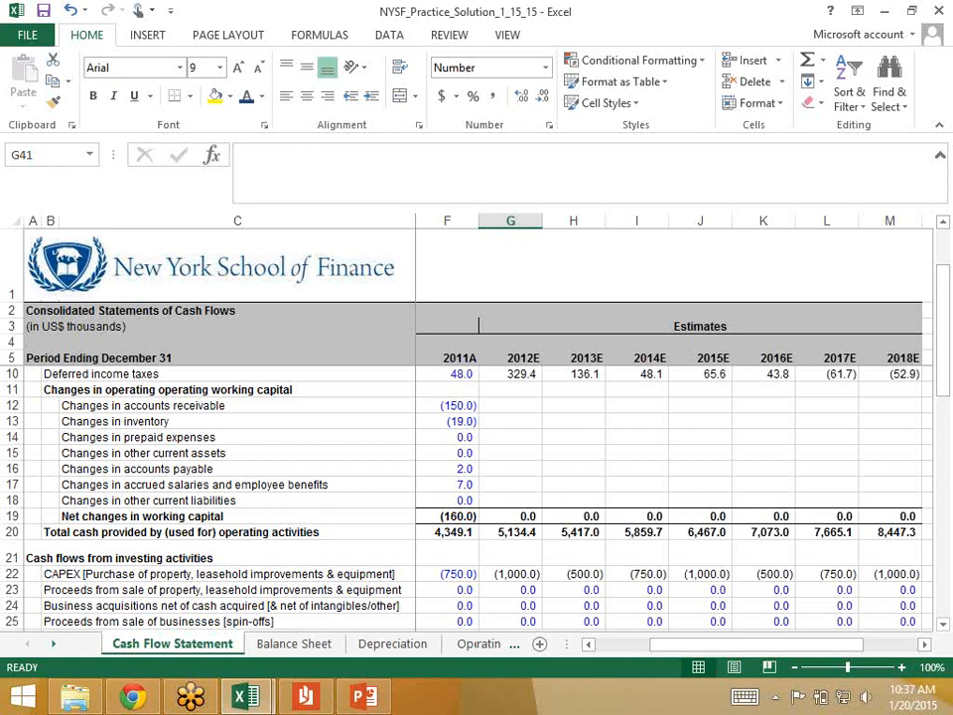
left_click(53, 644)
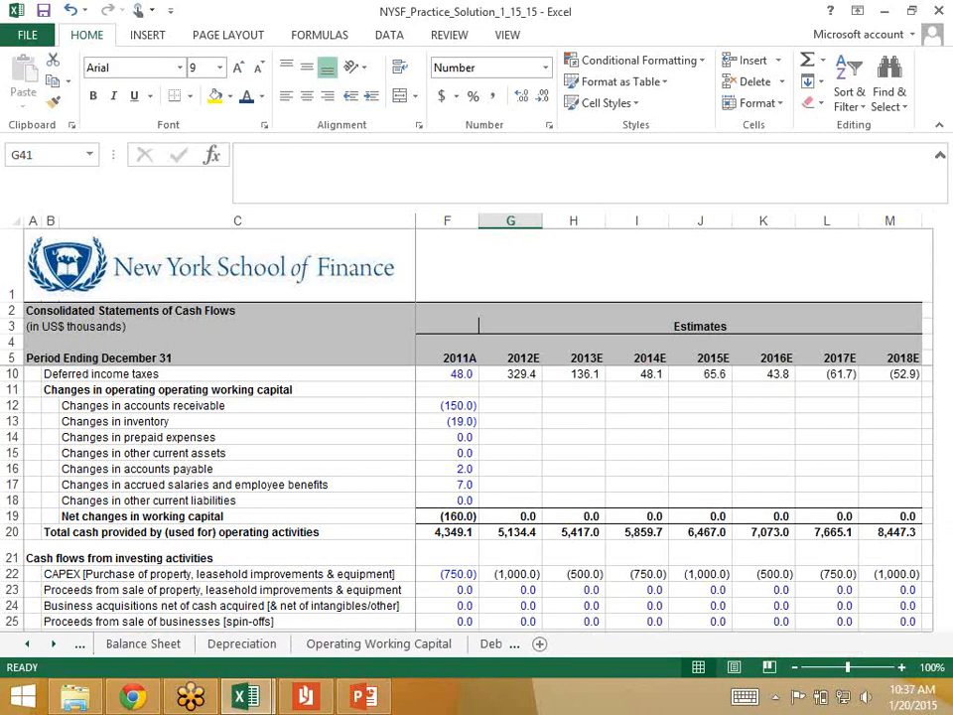
left_click(379, 644)
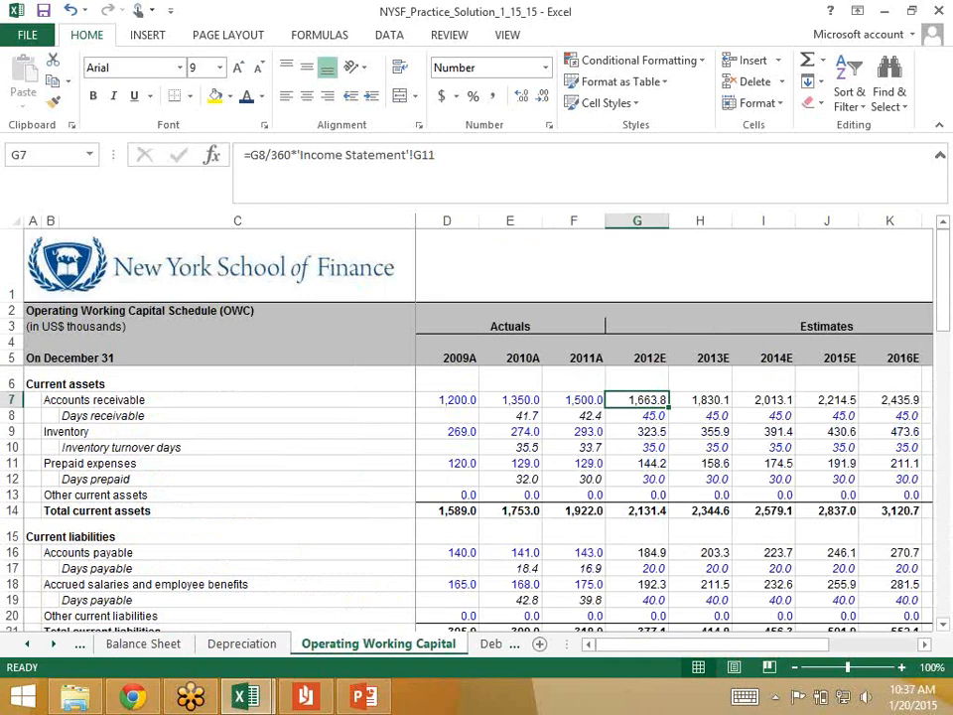
Step: Examine the working capital change lines in the practice solution's Cash Flow Statement, including prepaid expenses in C14
left_click(81, 644)
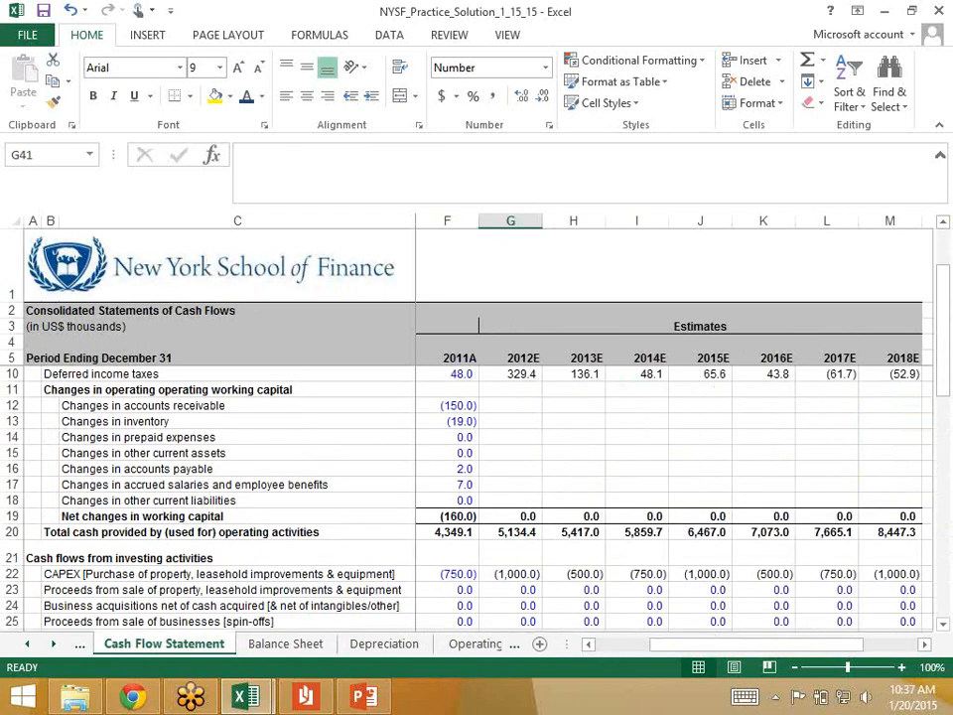
left_click(236, 468)
key("Up")
key("Up")
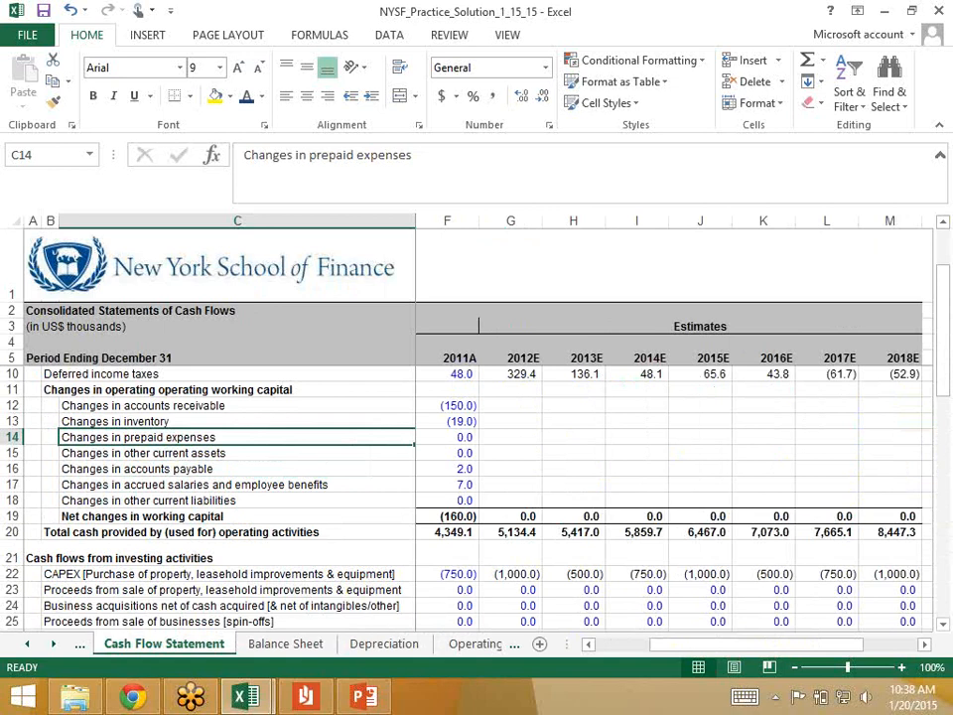
key("Left")
key("Right")
Step: Switch to the NYSF_Walmart_1_20_15 workbook's Cash Flow Statement, decline Filter Keys, and select the 2013E accounts receivable change in G13
key("alt+Tab")
key("alt+Tab")
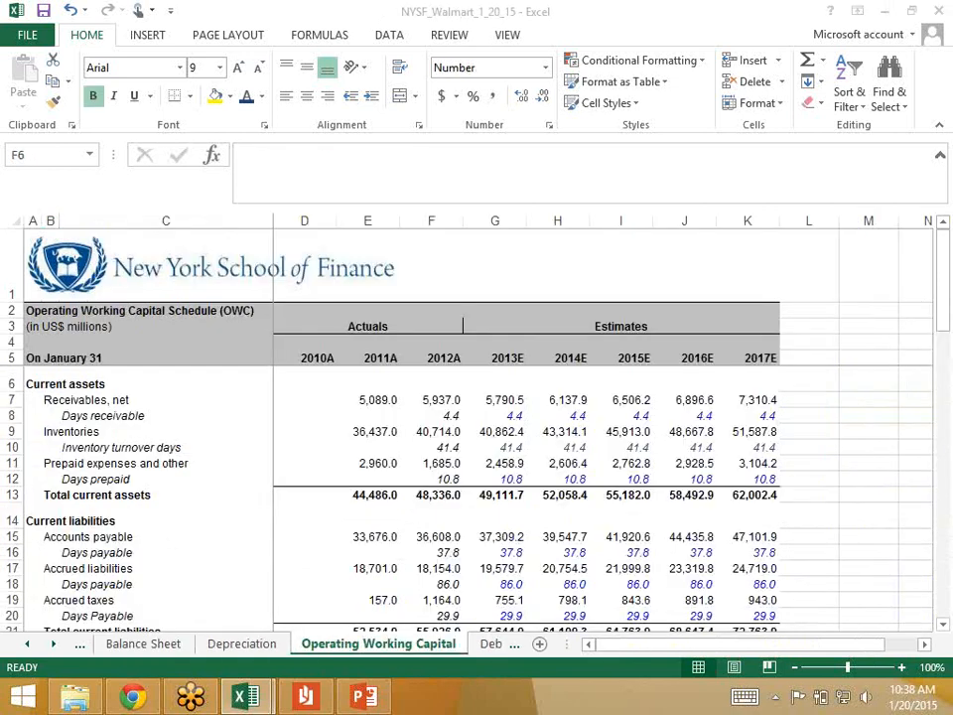
left_click(27, 644)
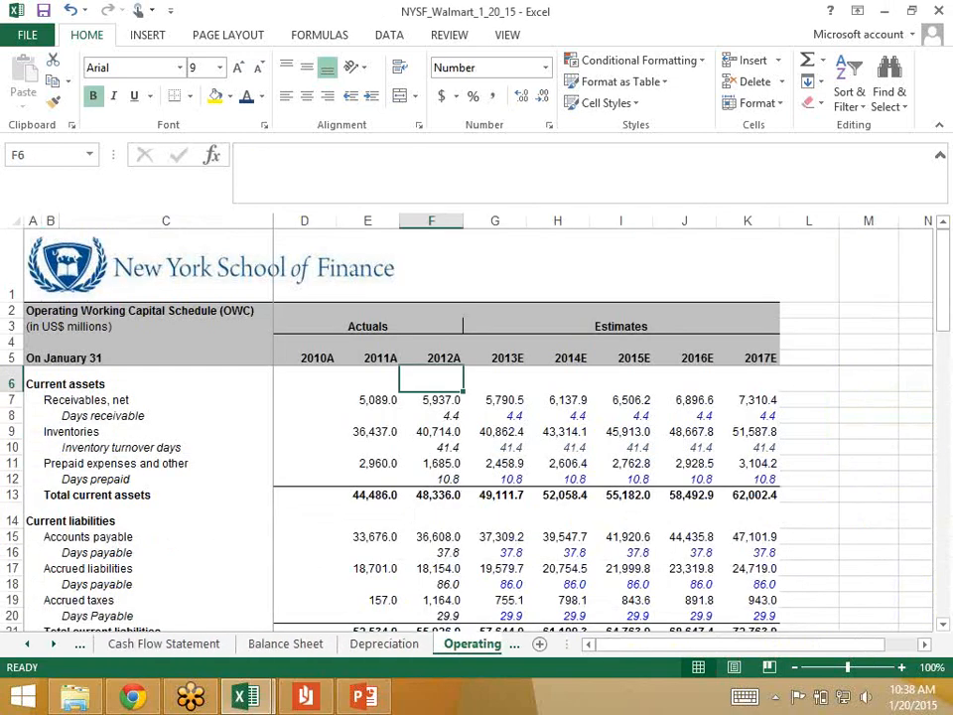
left_click(164, 645)
key("Down")
key("Down")
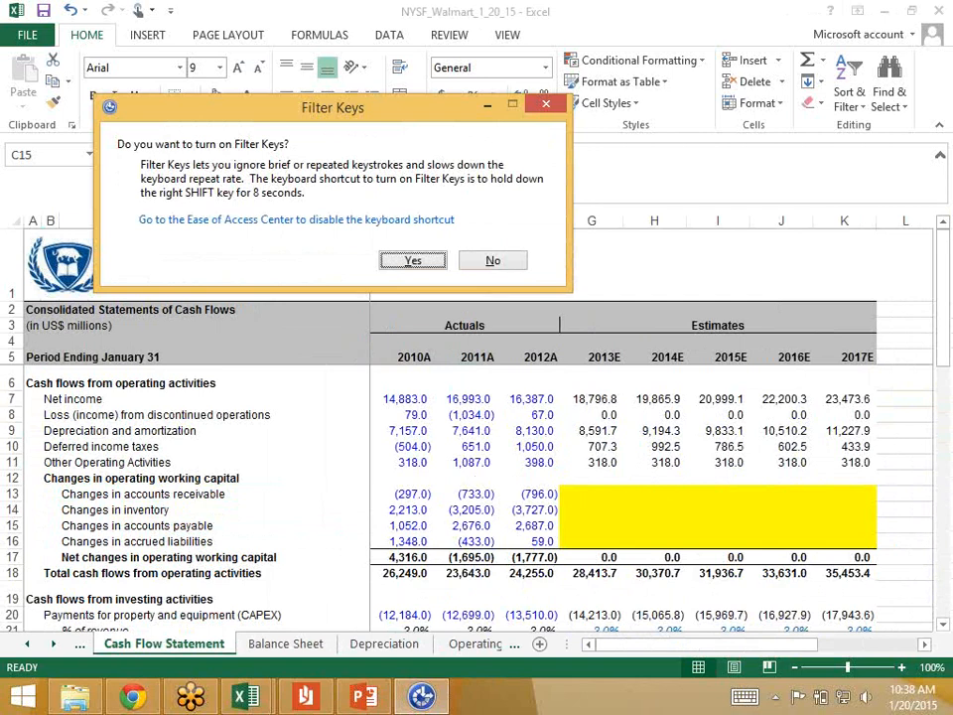
left_click(493, 260)
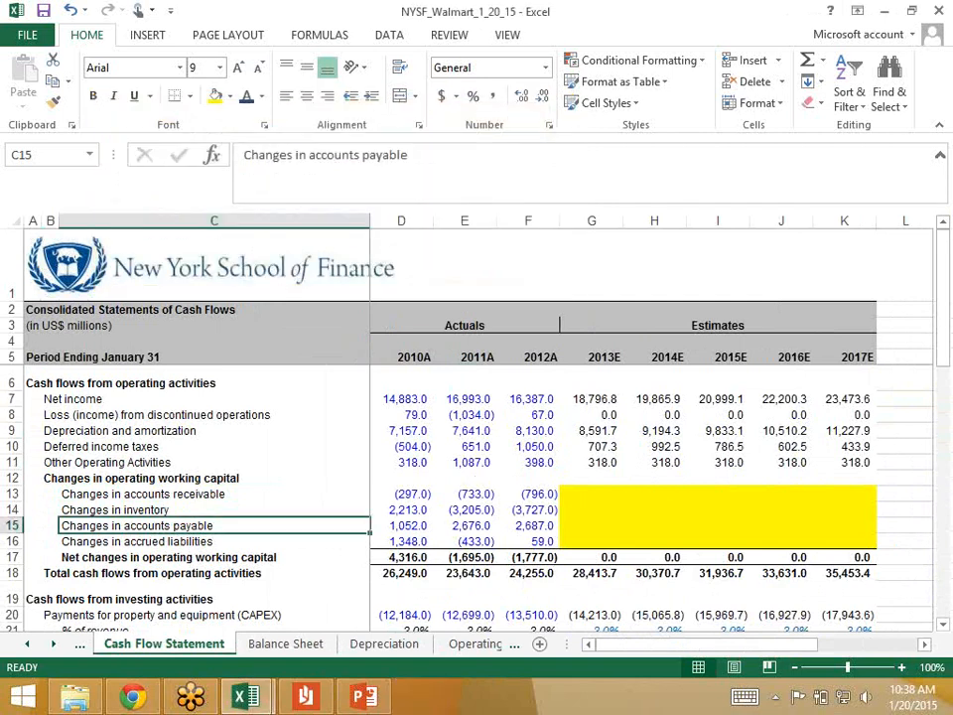
key("Right")
key("Right")
key("Right")
key("Right")
key("Up")
key("Up")
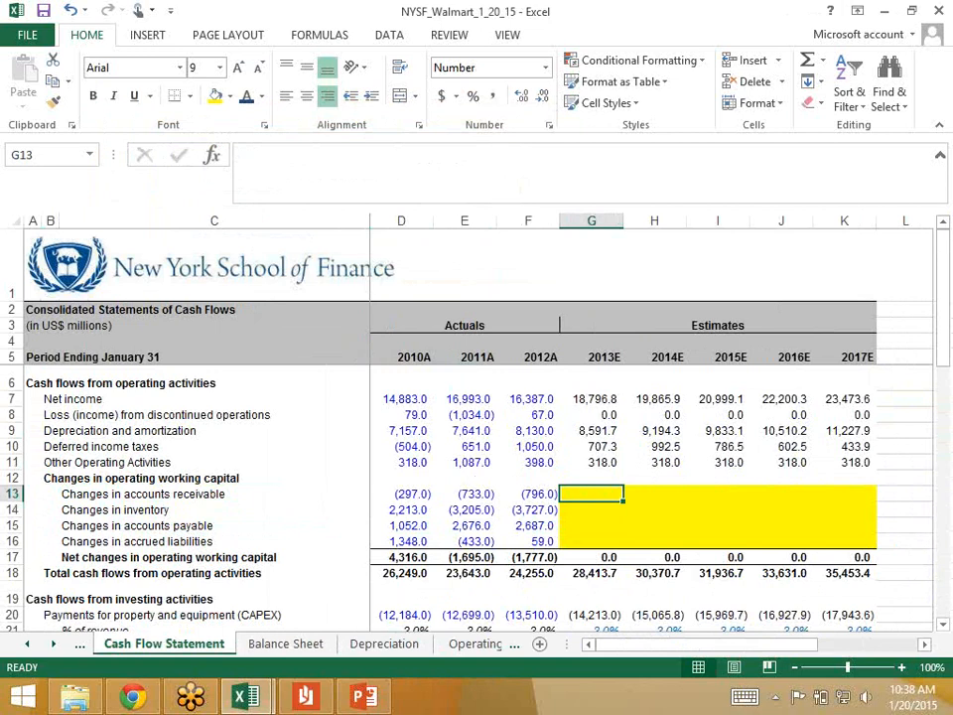
Step: Go to the Operating Working Capital sheet and compare receivables for 2012A and 2013E in F7 and G7
key("ctrl+Page_Down")
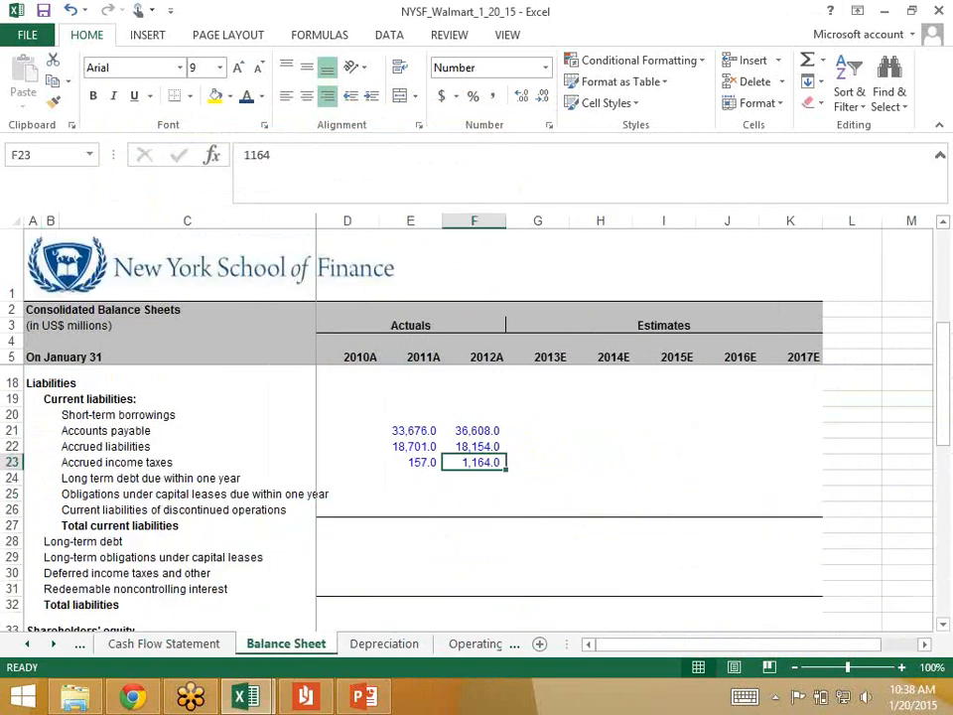
key("ctrl+Page_Down")
key("ctrl+Page_Down")
key("ctrl+b")
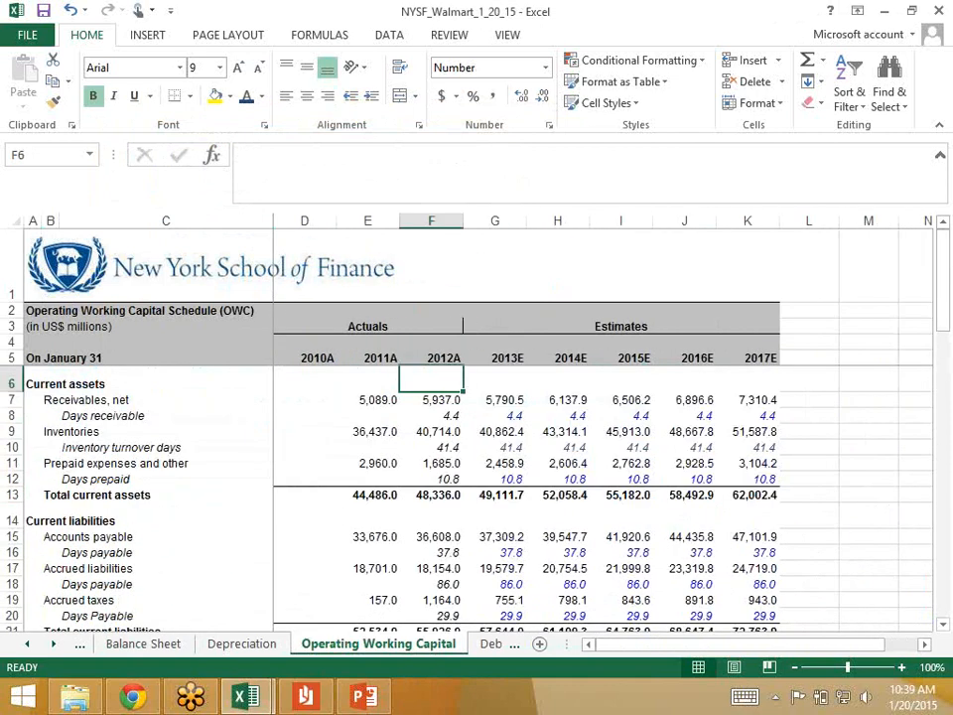
key("Down")
key("Right")
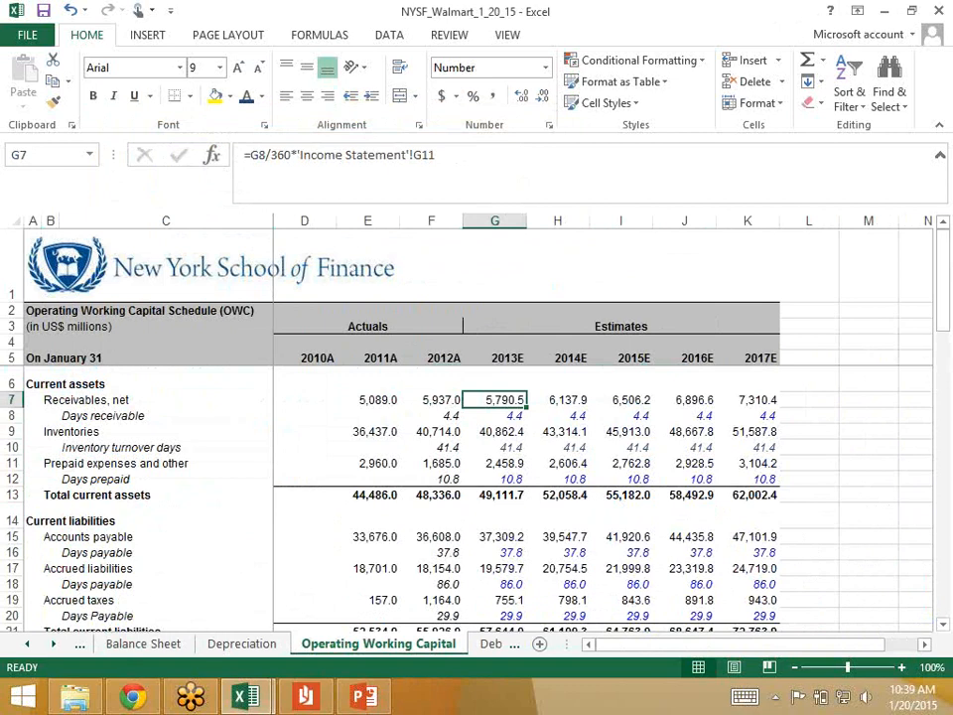
key("Left")
key("Right")
key("Left")
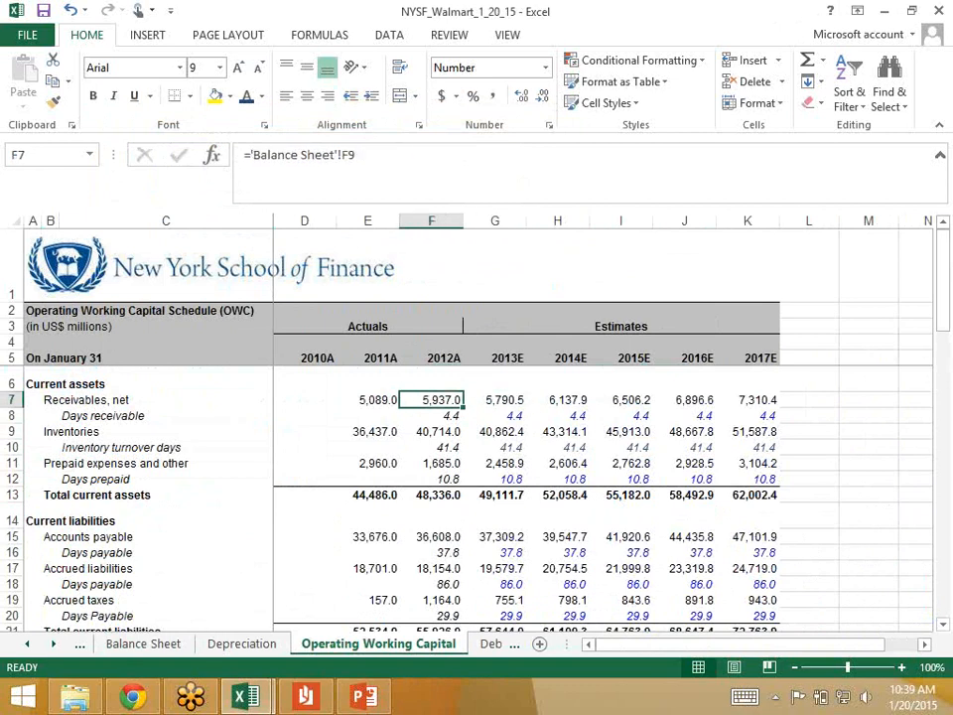
key("Right")
key("Left")
key("Right")
key("Left")
key("Right")
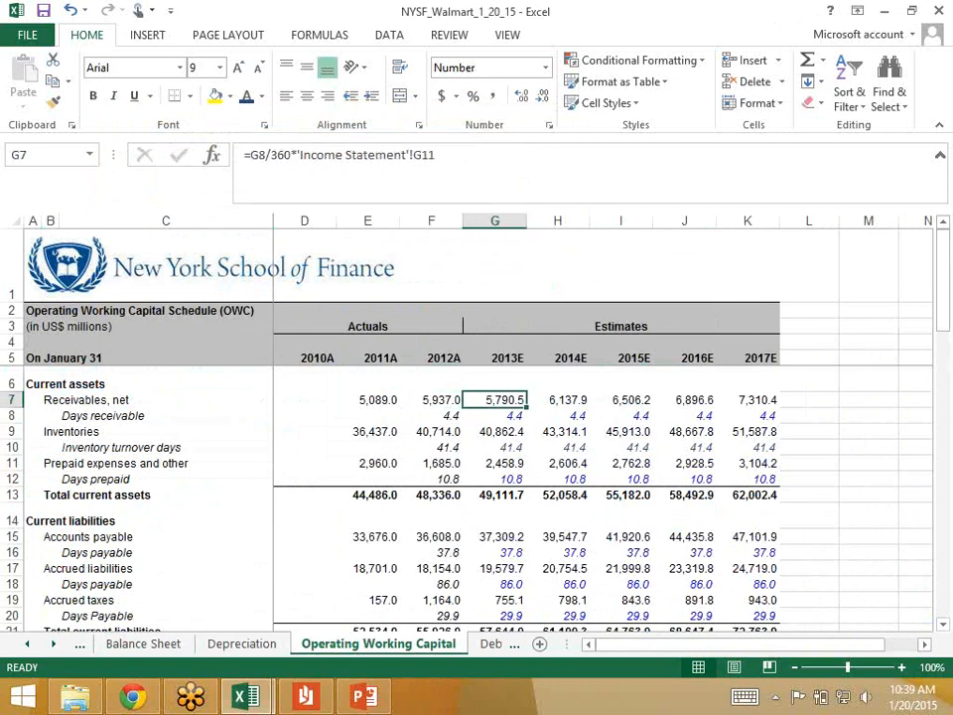
key("Left")
key("Right")
key("Left")
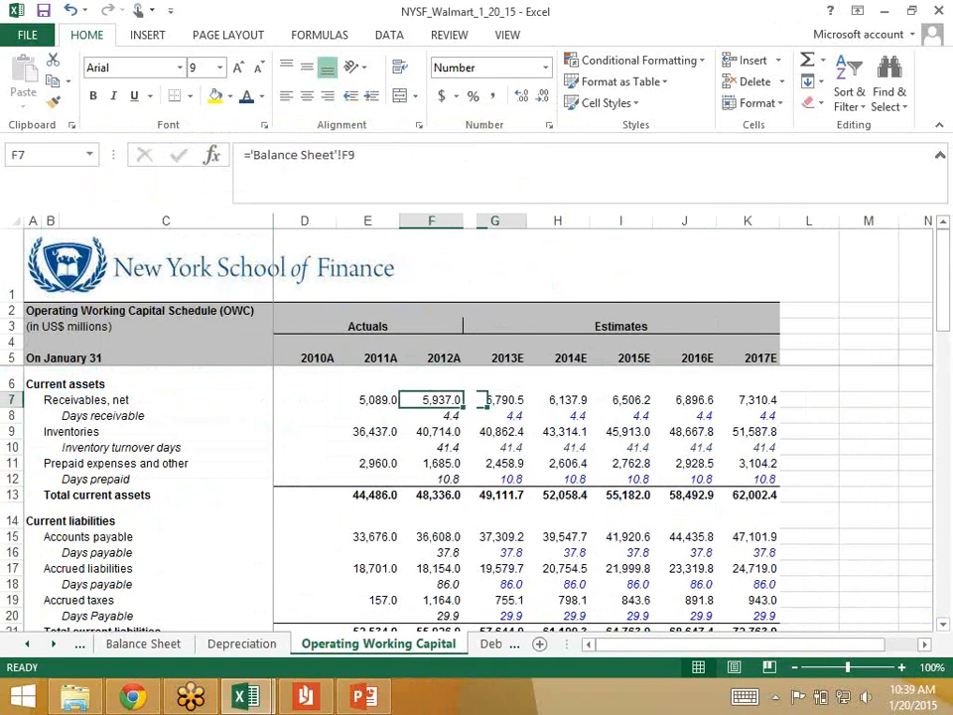
key("Right")
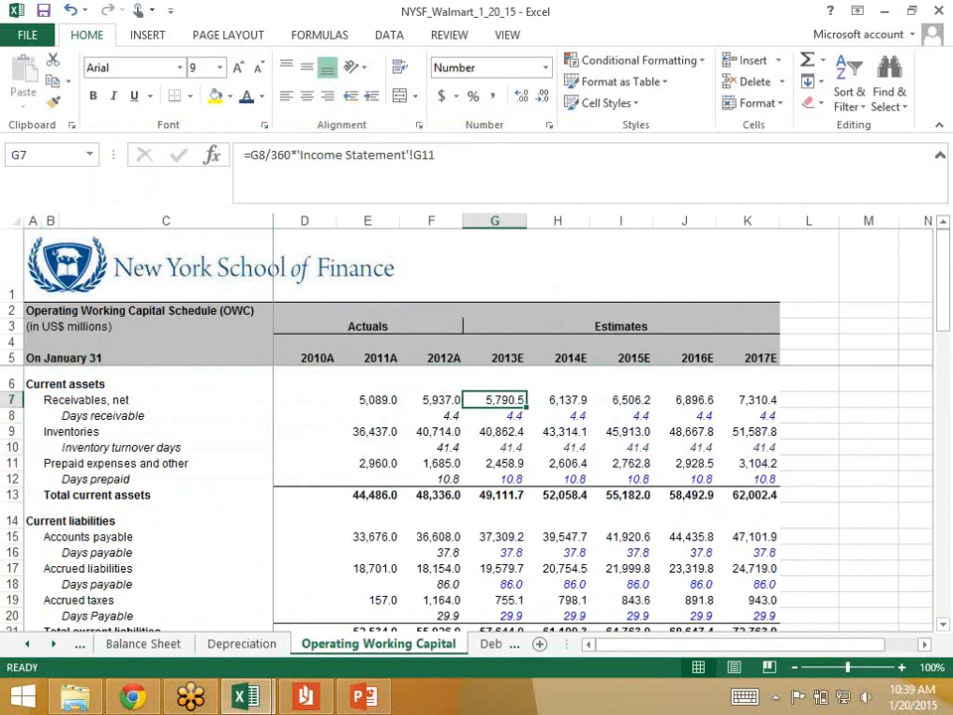
Step: In Cash Flow Statement G13, enter the negative 2013E change in receivables: =-('Operating Working Capital'!G7-'Operating Working Capital'!F7)
left_click(27, 644)
left_click(164, 645)
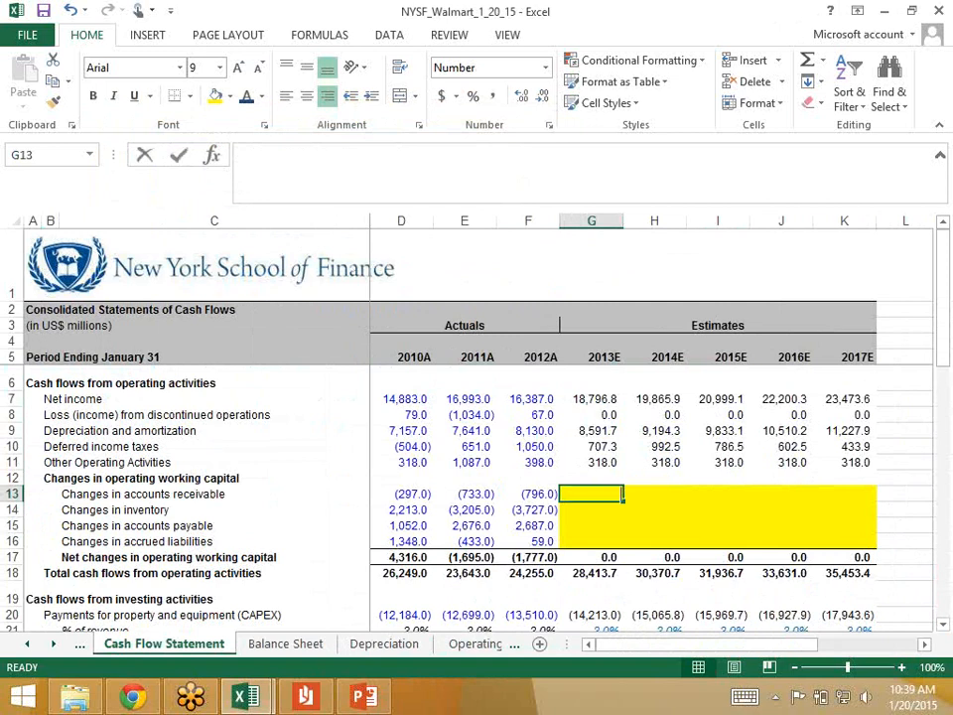
type("=-")
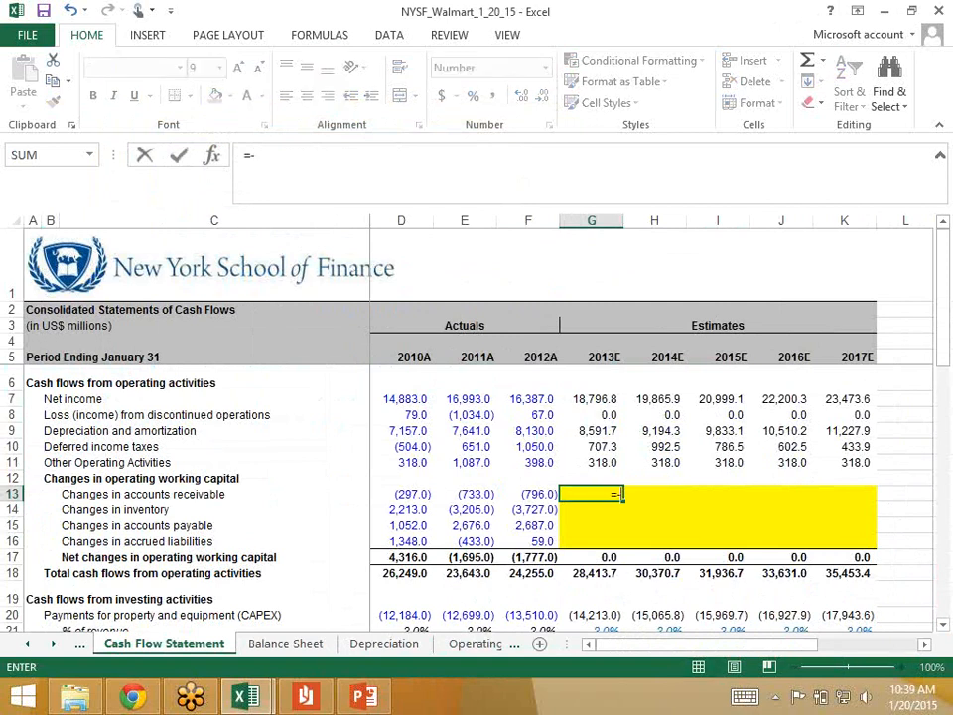
type("(")
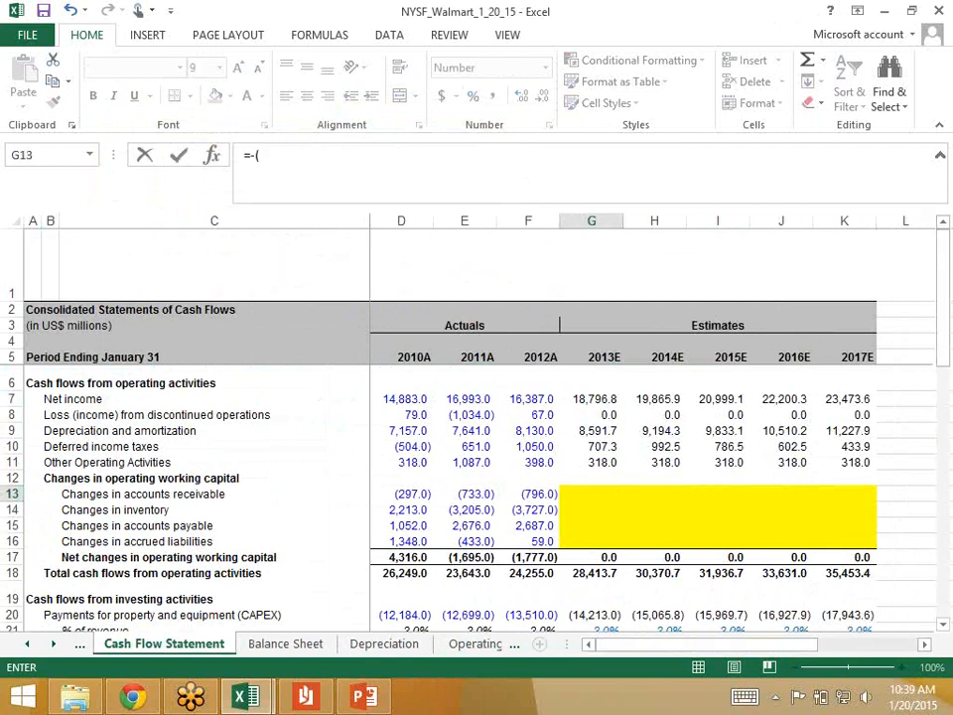
key("ctrl+Page_Down")
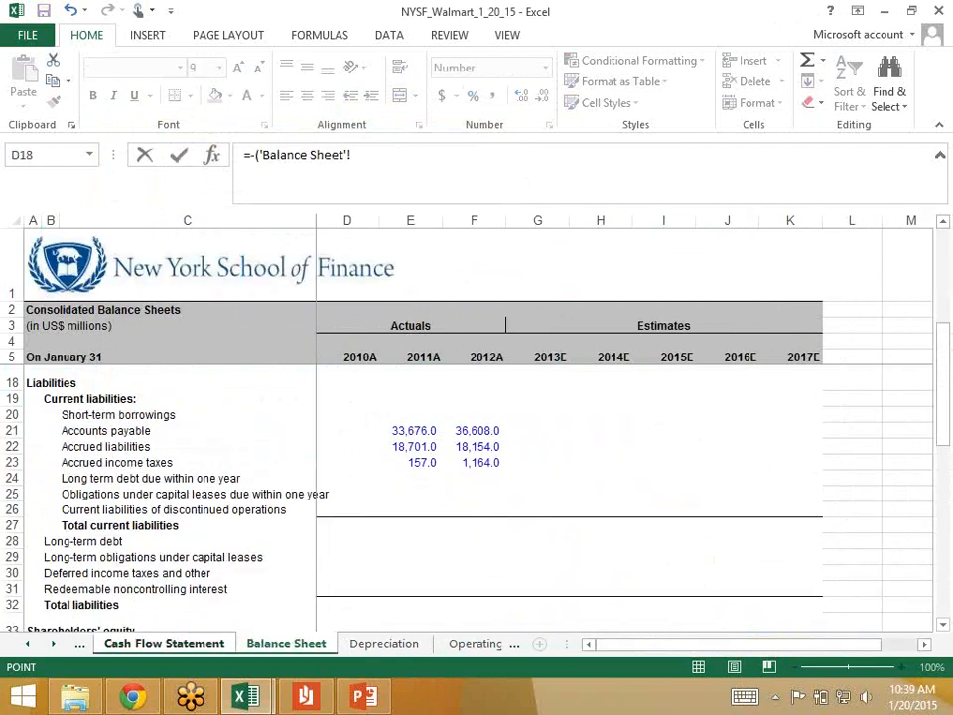
left_click(475, 644)
left_click(495, 401)
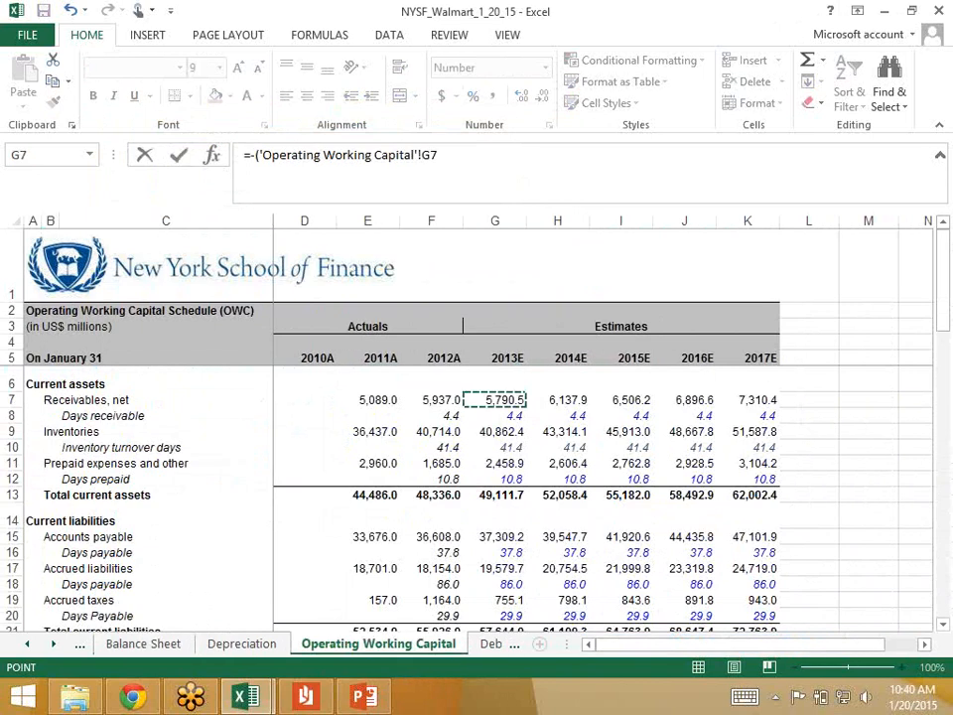
type("-")
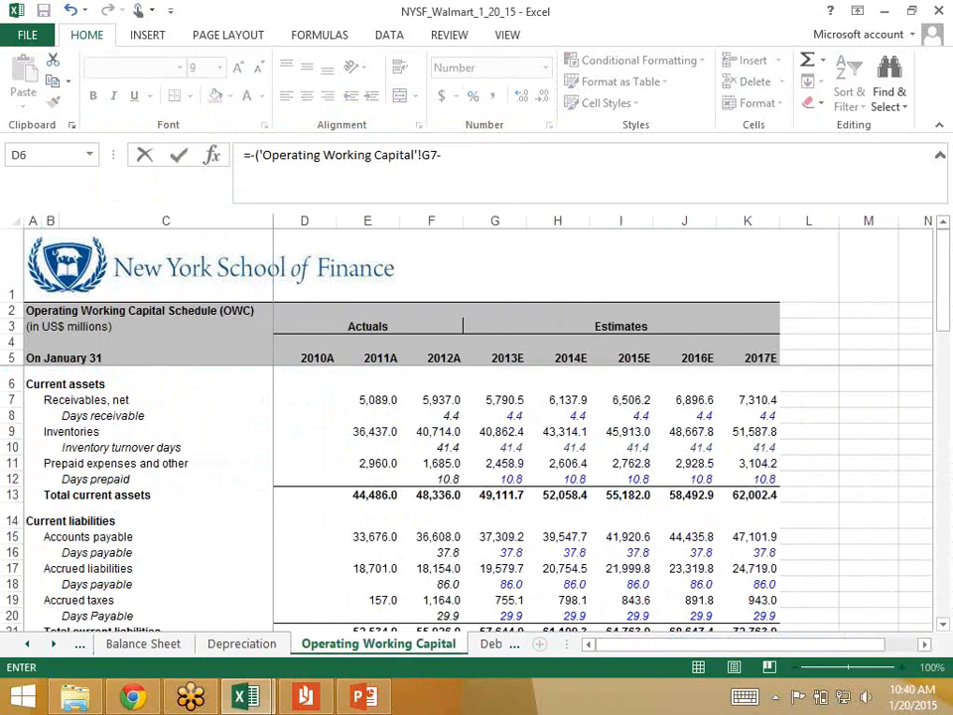
left_click(431, 400)
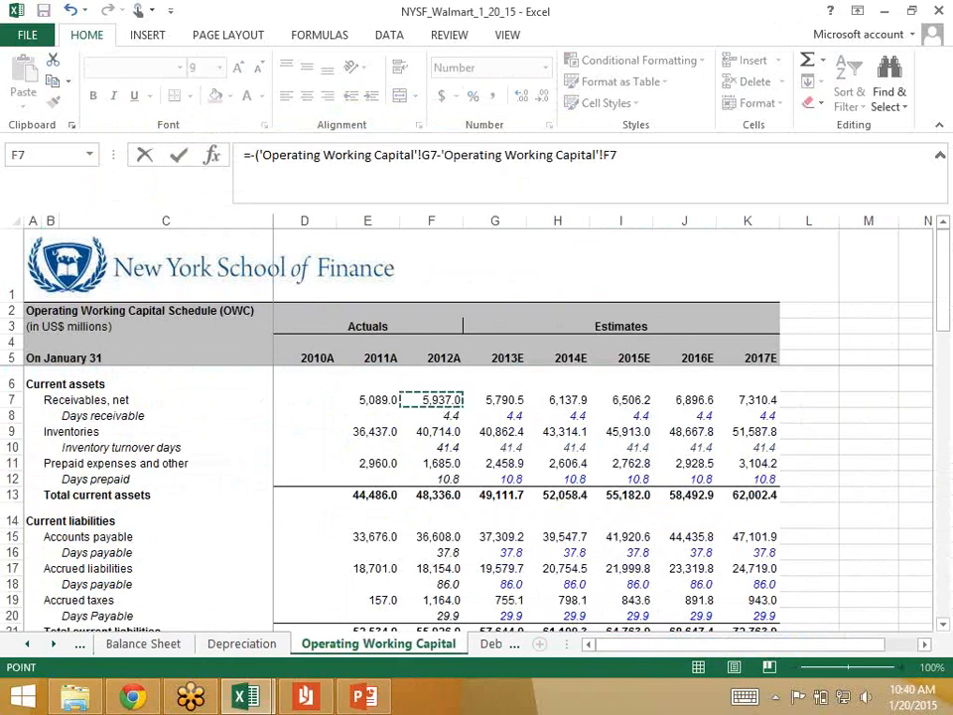
type(")")
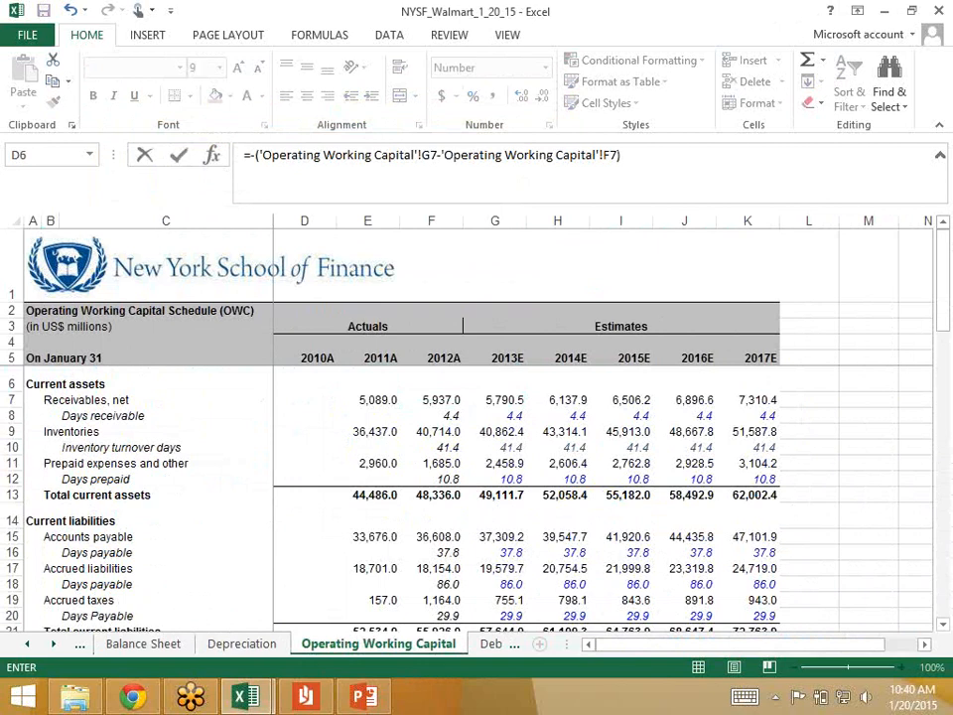
key("Return")
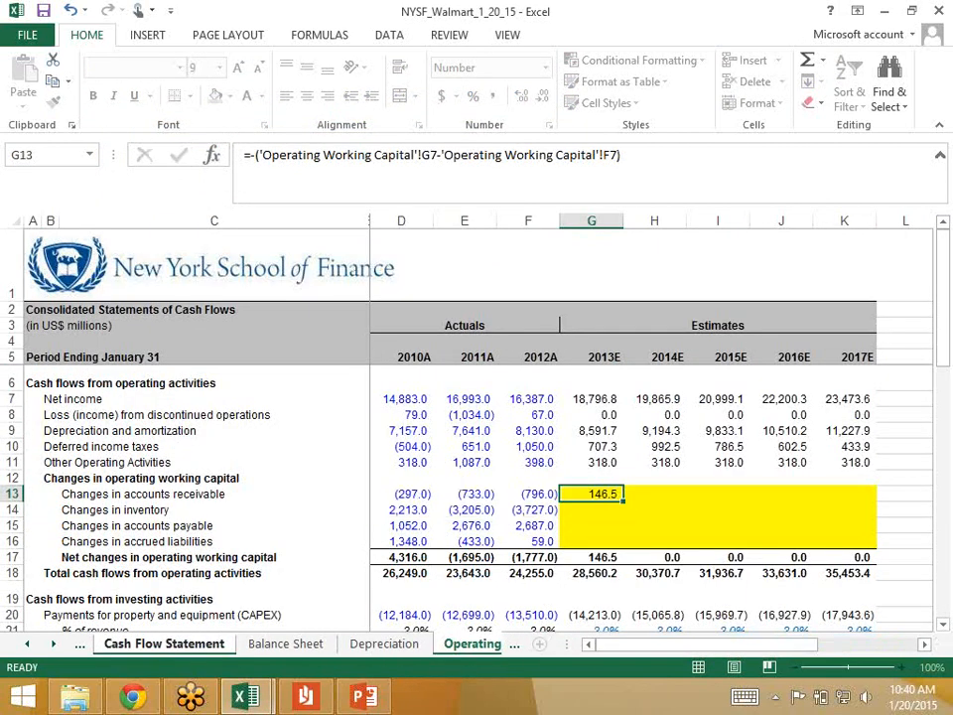
Step: Trace the G13 formula back to its source on the Operating Working Capital sheet and compare receivables in F7 and G7
key("Up")
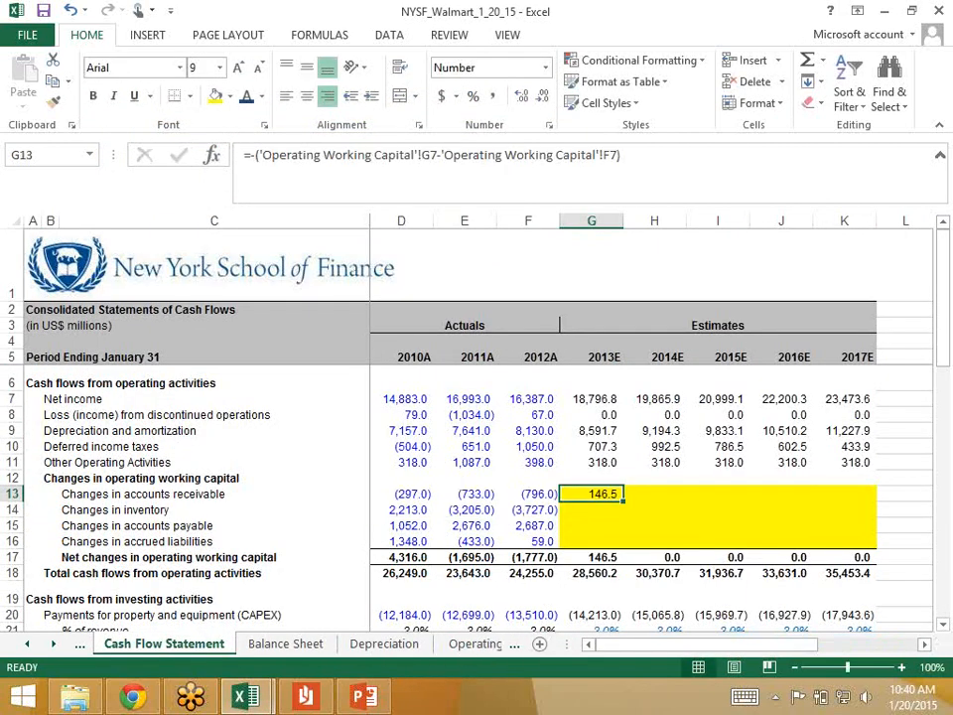
key("ctrl+bracketleft")
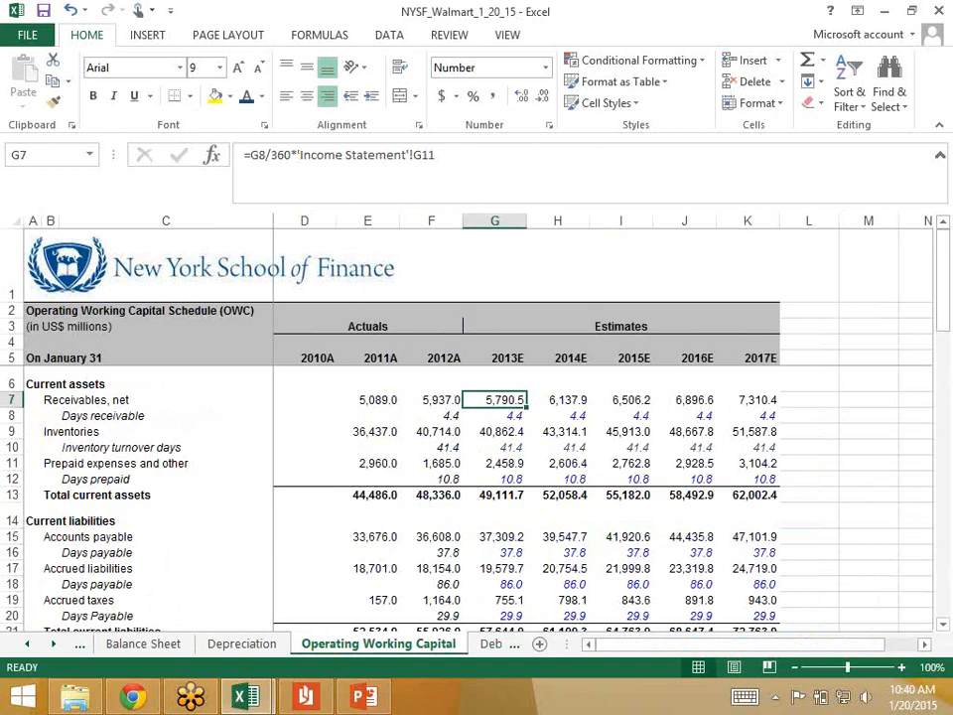
key("Left")
key("Right")
key("Left")
key("Right")
Step: Return to the Cash Flow Statement and fill the accounts receivable change formula from G13 across to 2017E in K13
left_click(27, 645)
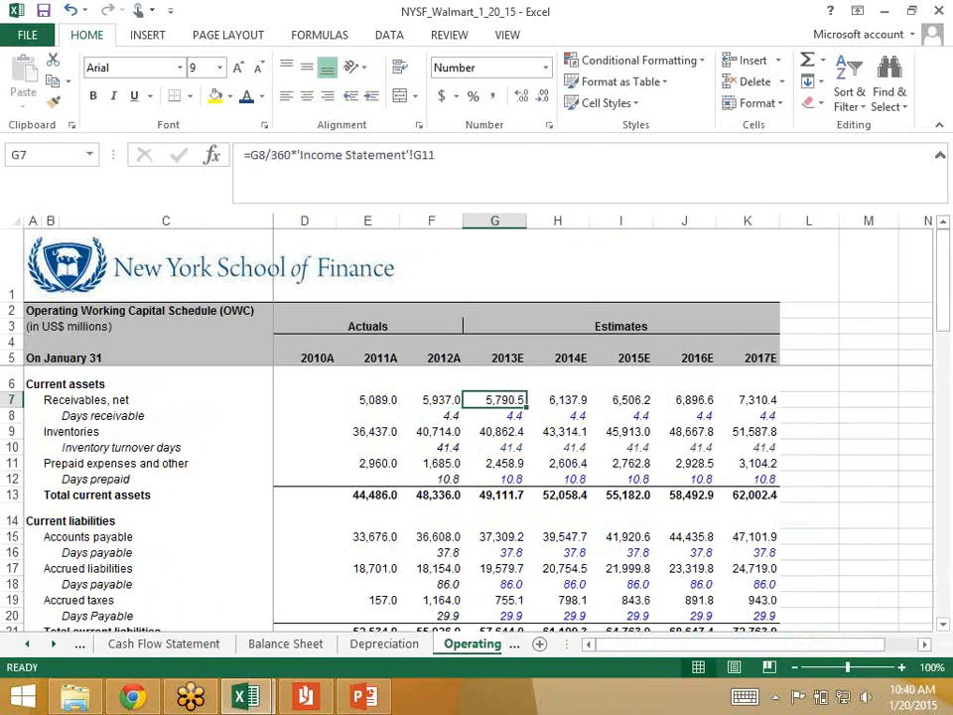
left_click(26, 644)
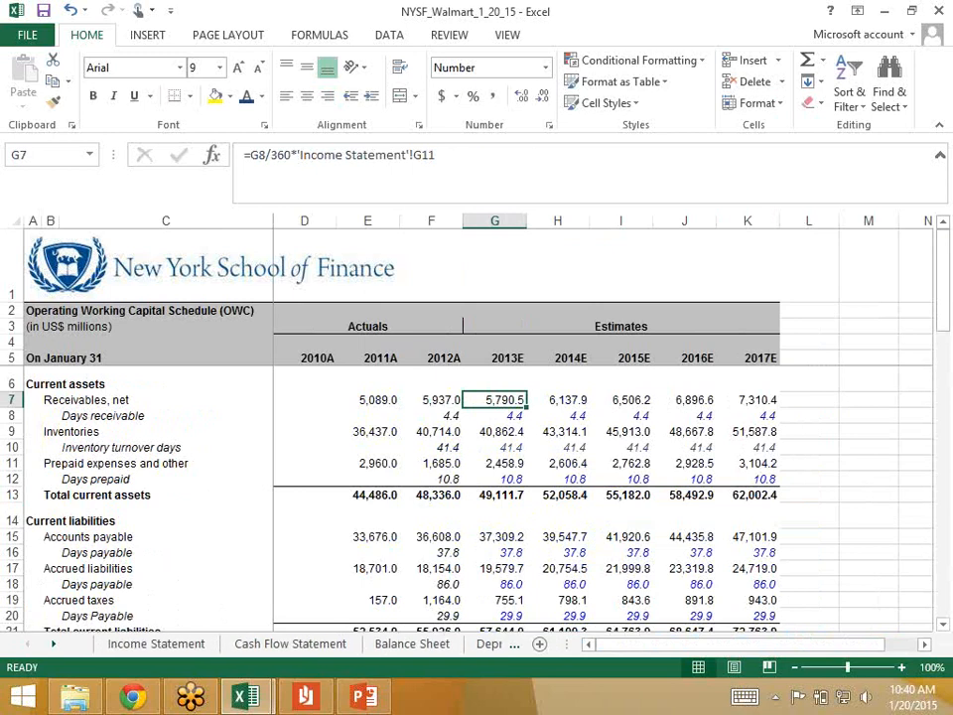
left_click(290, 643)
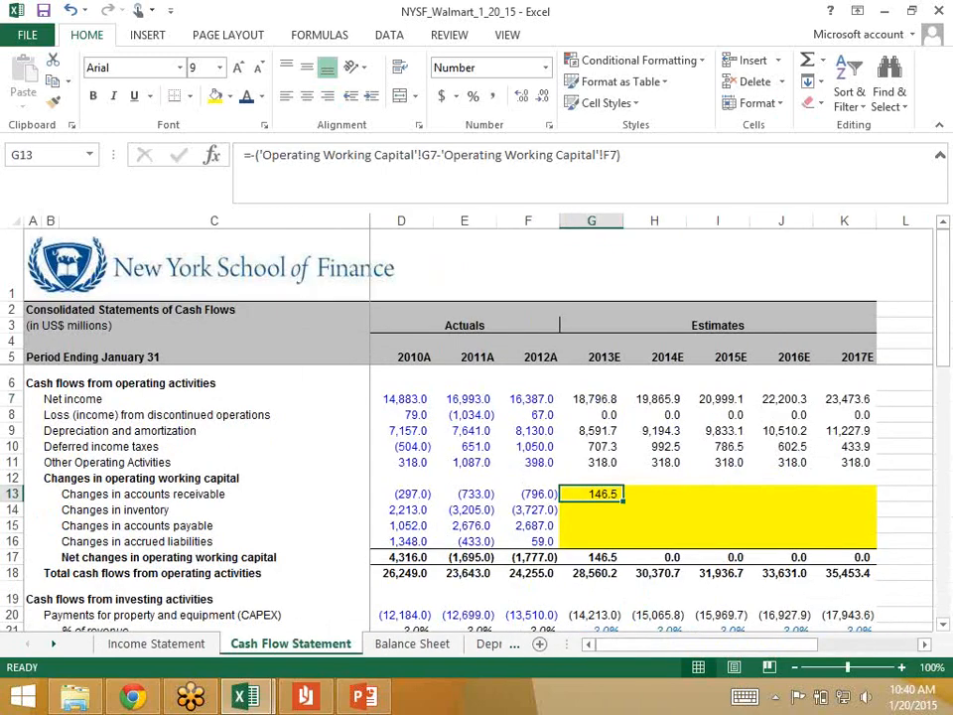
key("shift+Right")
key("shift+Right")
key("shift+Right")
key("shift+Right")
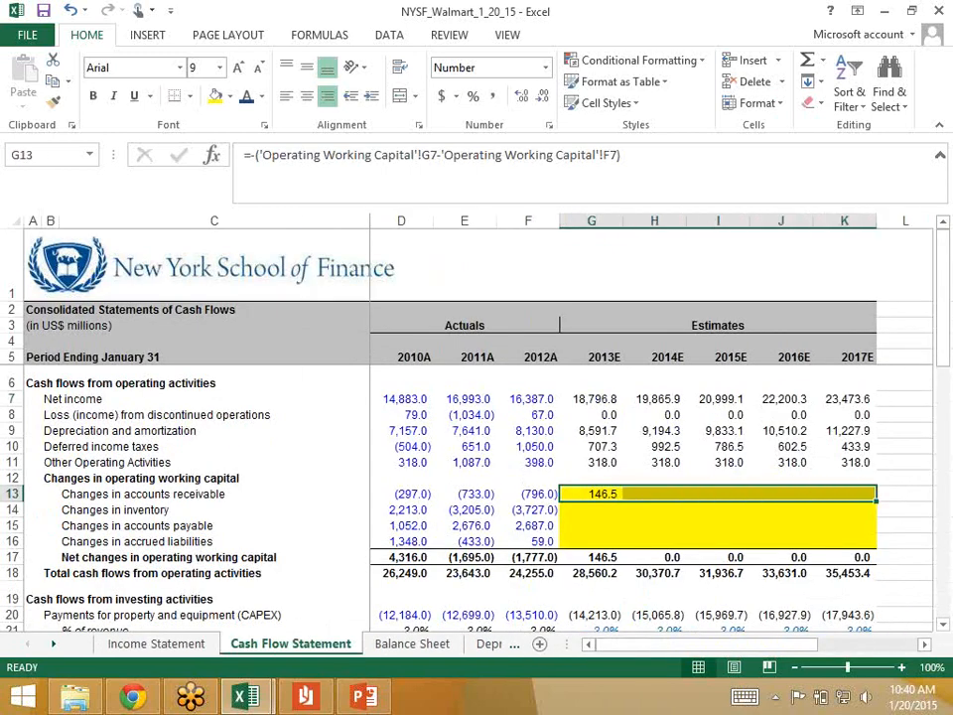
key("ctrl+r")
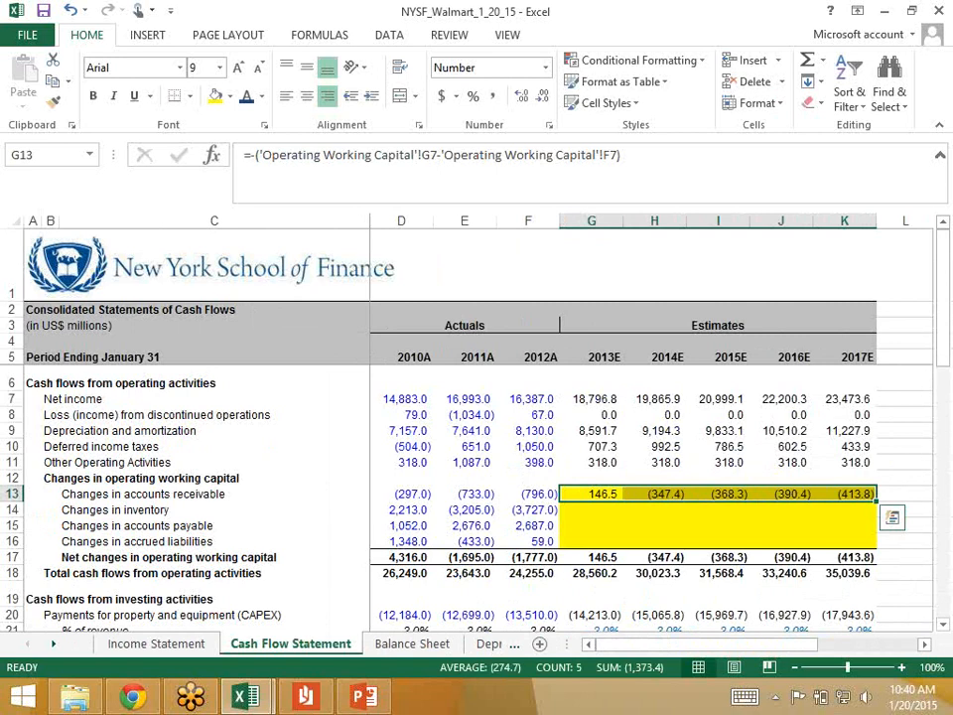
Step: Select the 2013E inventory change in G14, then compare 2012A and 2013E inventories in F9 and G9 of the Operating Working Capital sheet
key("Down")
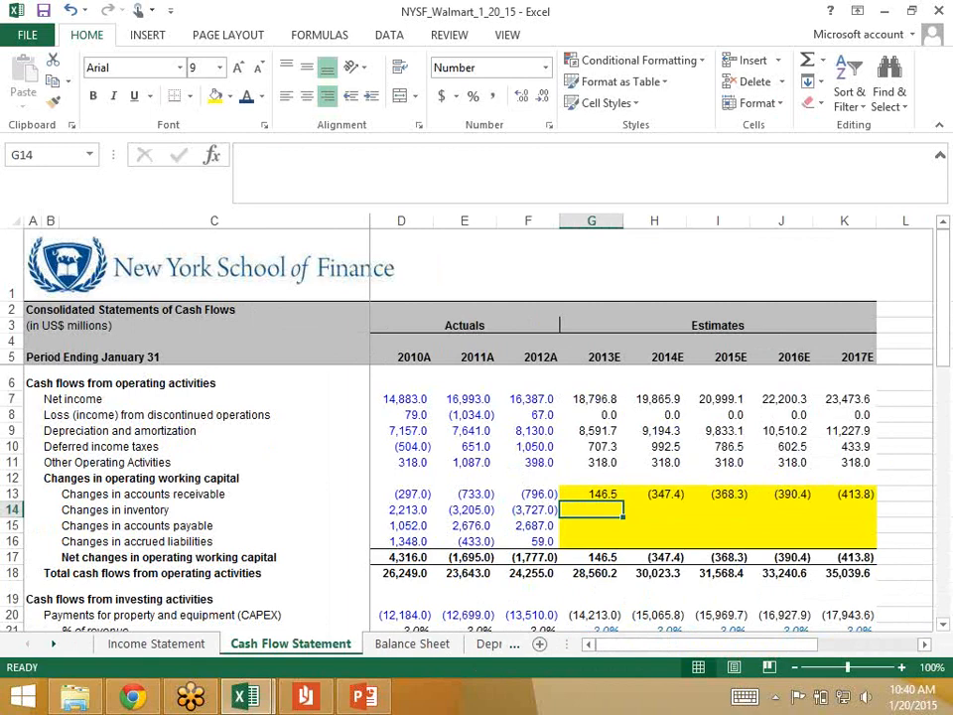
left_click(54, 645)
left_click(475, 644)
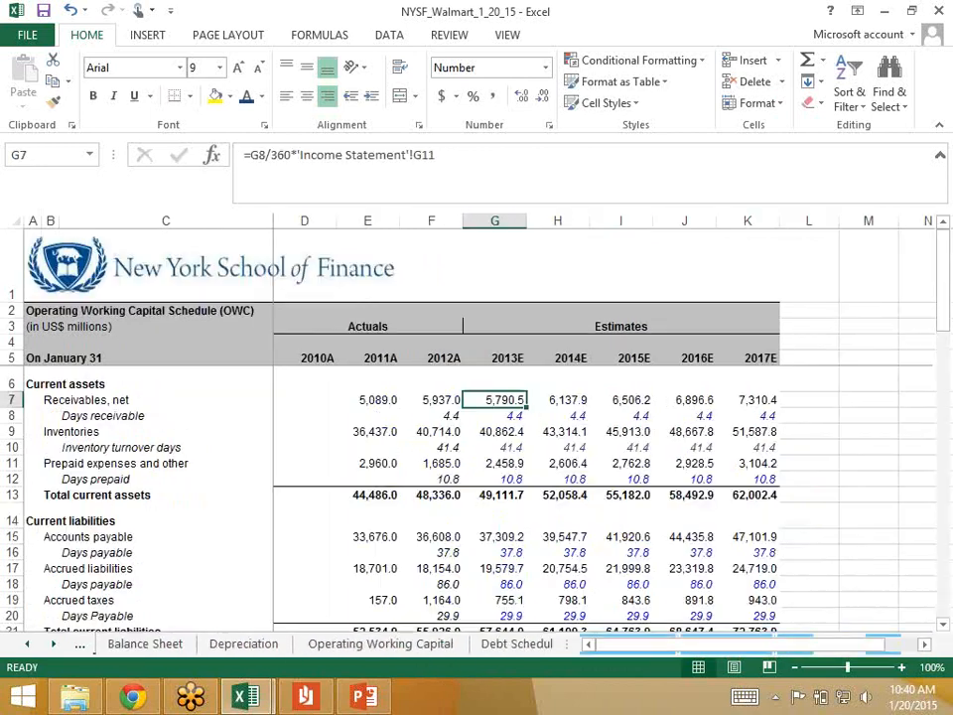
key("Left")
key("Down")
key("Down")
key("Right")
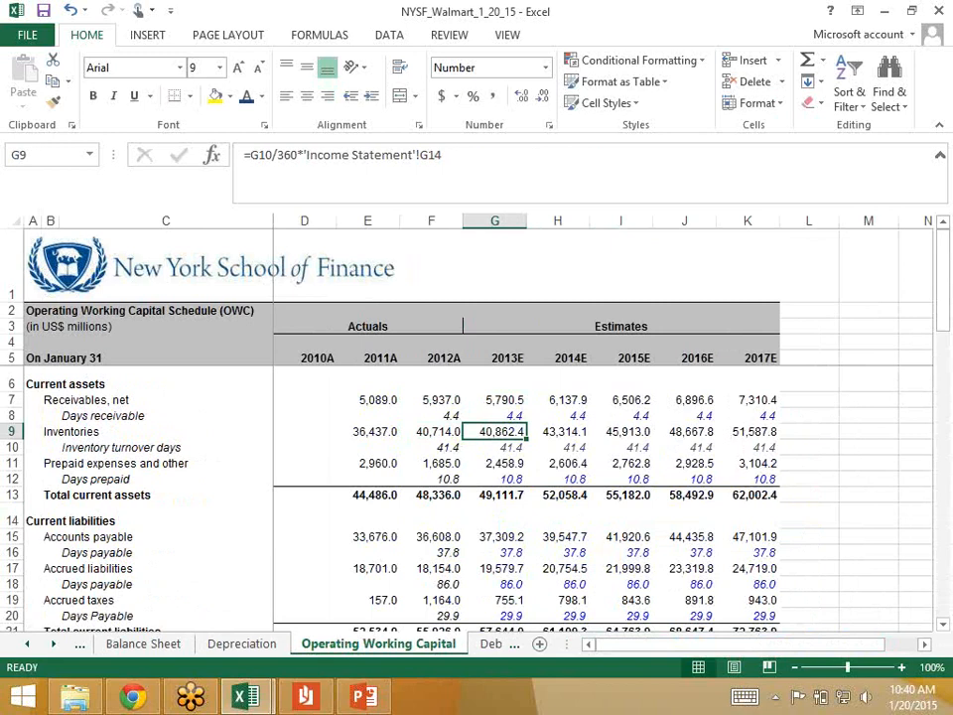
key("Left")
key("Right")
Step: In Cash Flow Statement G14, enter the negative 2013E change in inventories: =-('Operating Working Capital'!G9-'Operating Working Capital'!F9)
left_click(26, 645)
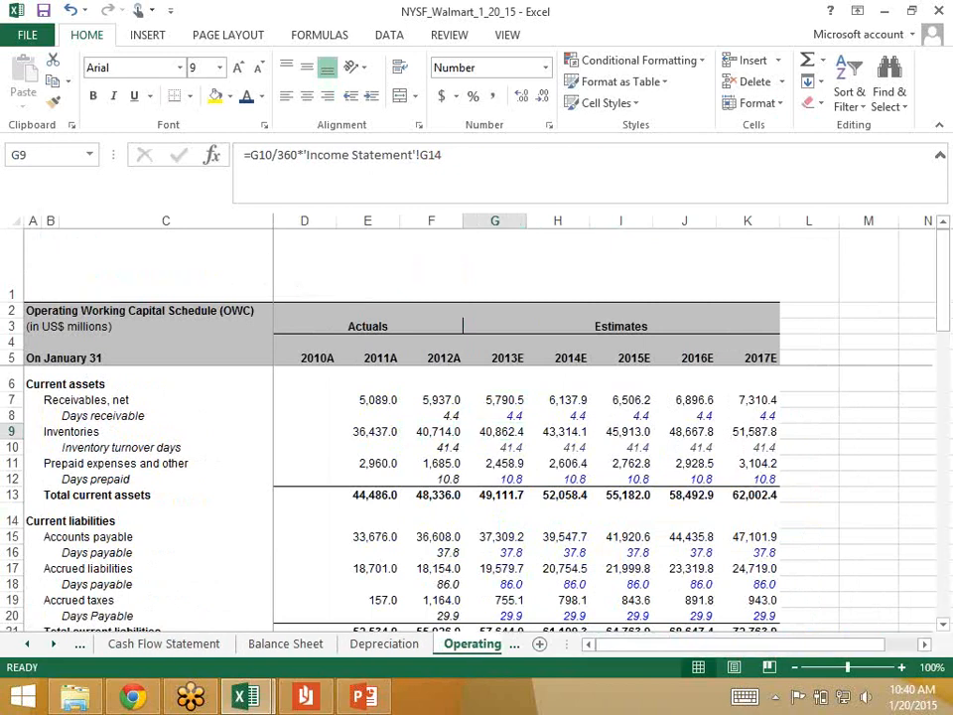
left_click(164, 643)
type("=-(")
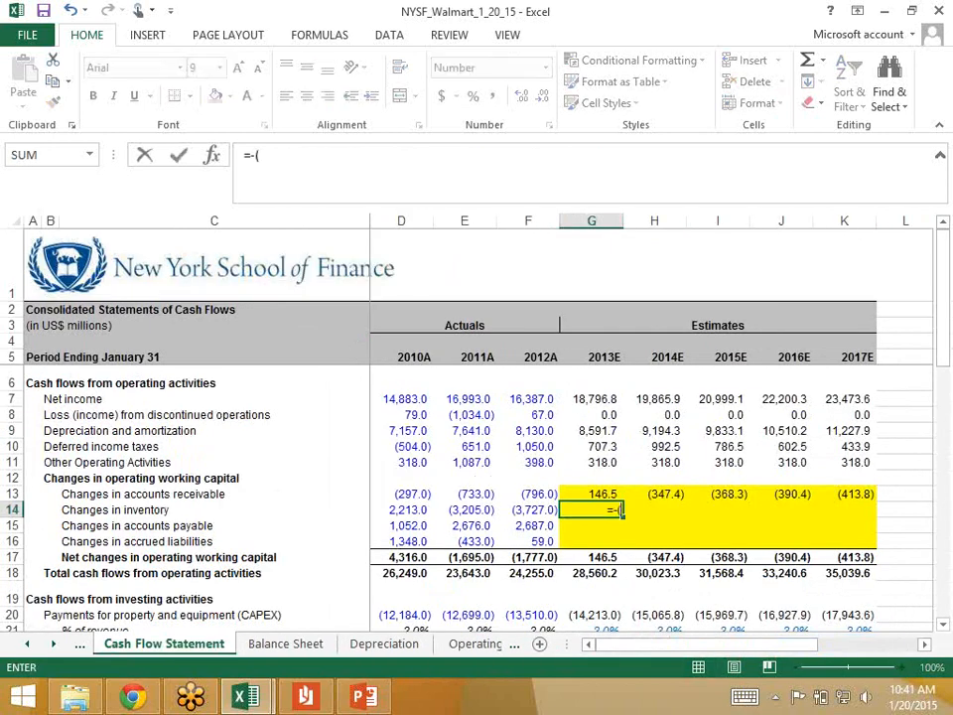
left_click(475, 645)
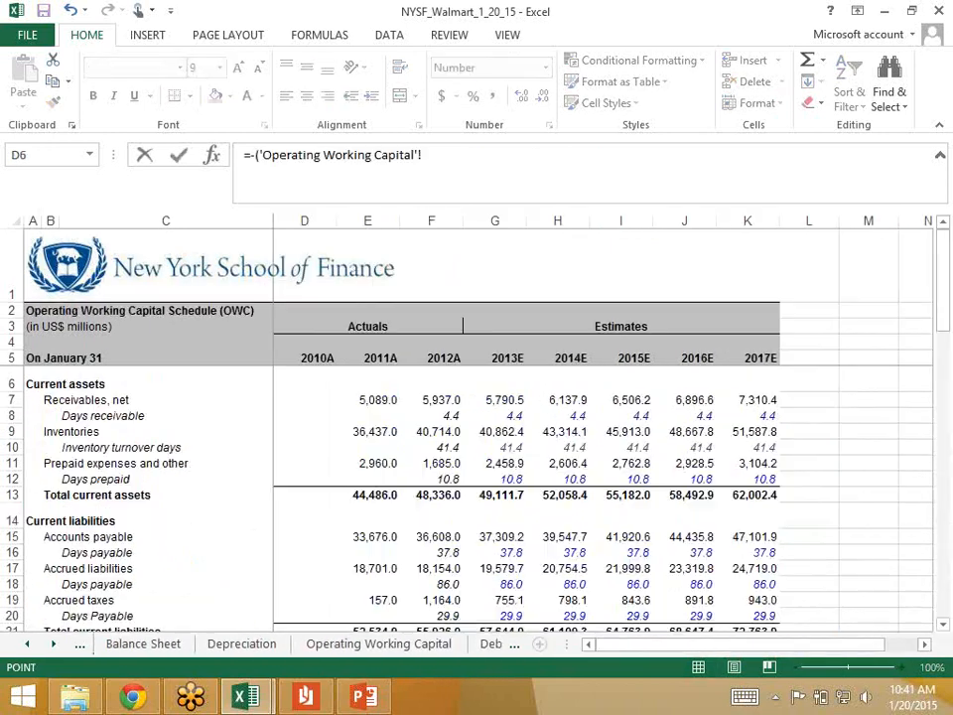
left_click(496, 432)
type("-")
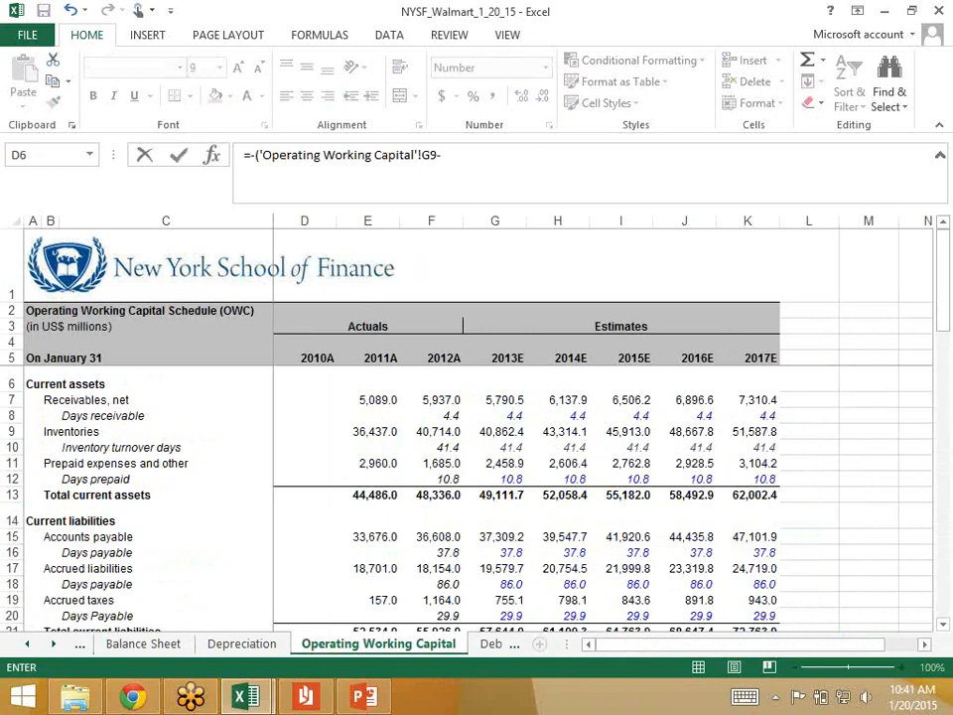
left_click(431, 431)
type(")")
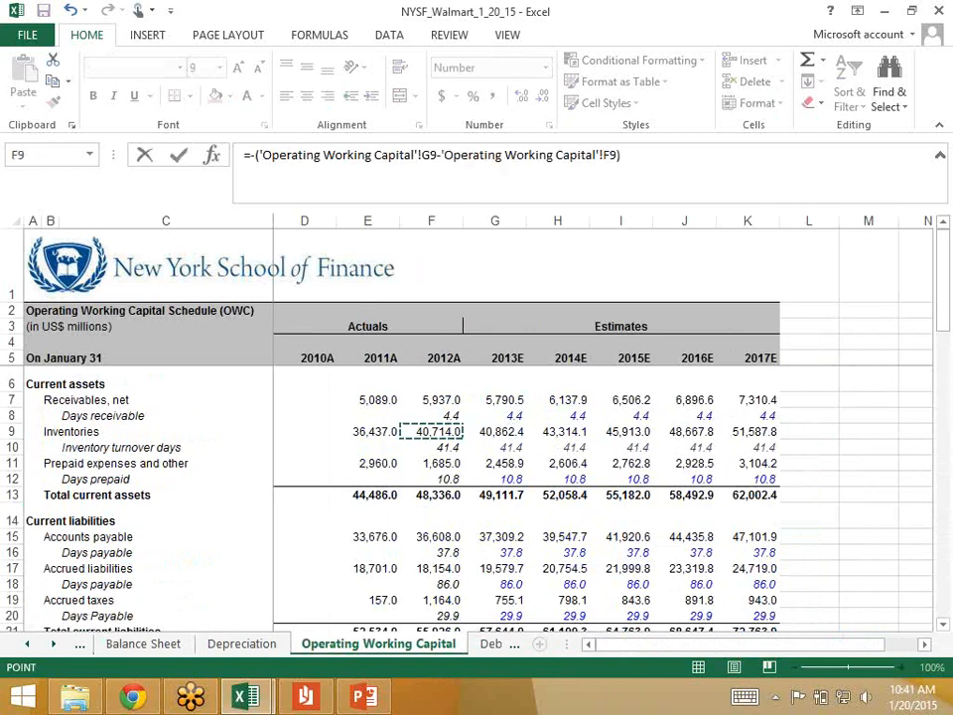
key("Return")
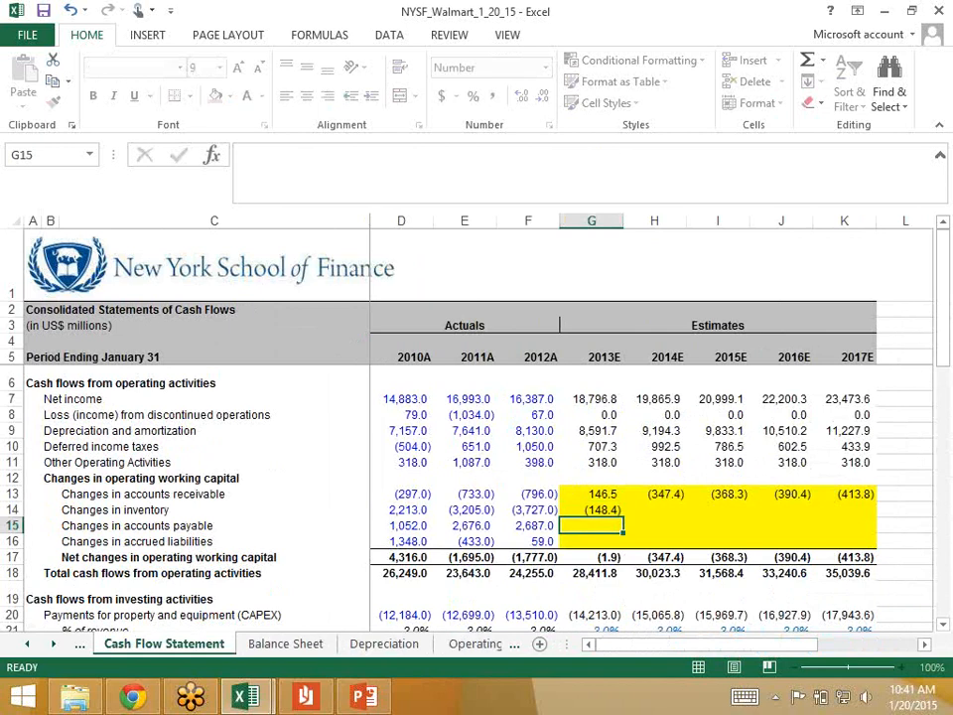
Step: Fill the inventory change formula from G14 across the estimate years to K14
key("Up")
key("shift+Right")
key("shift+Right")
key("shift+Right")
key("shift+Right")
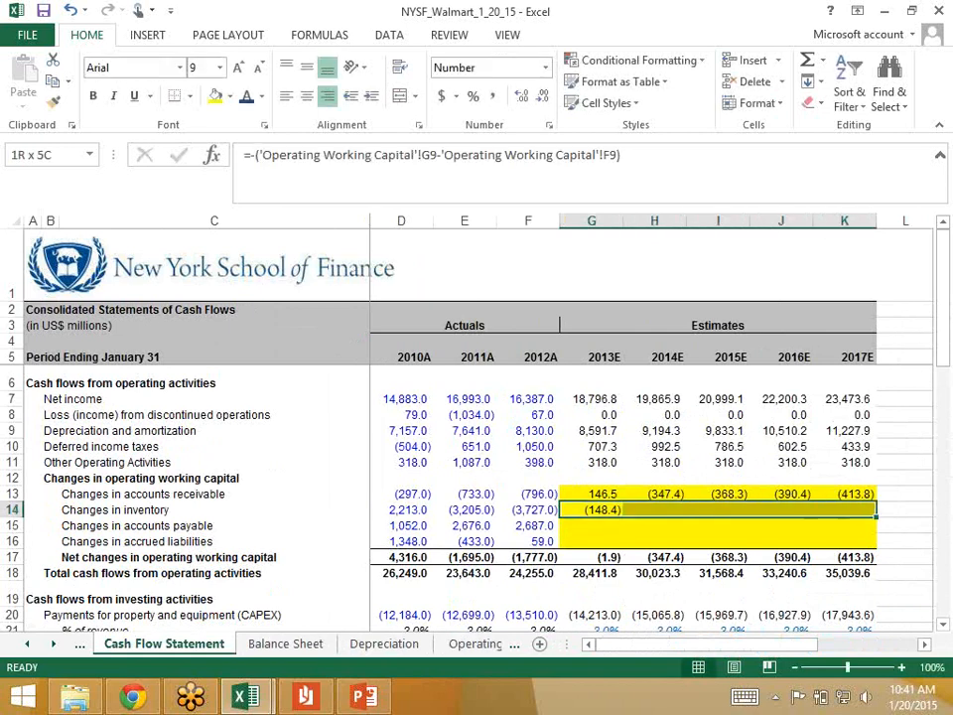
key("ctrl+r")
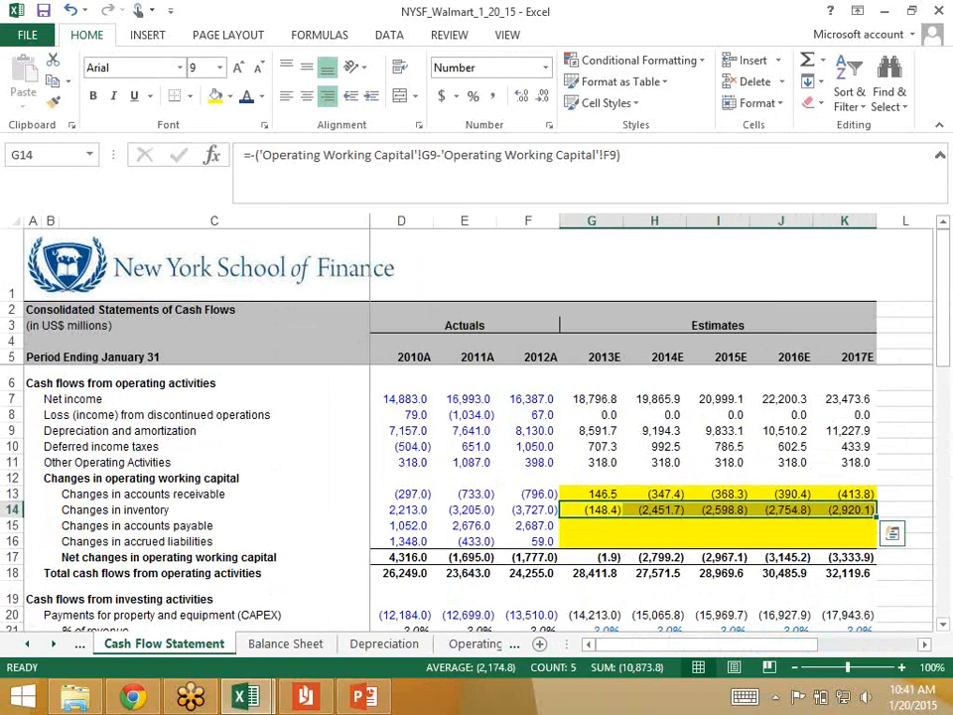
Step: Select the 2013E accounts payable change in G15, then check prepaid expenses in G11 of the Operating Working Capital sheet
left_click(592, 526)
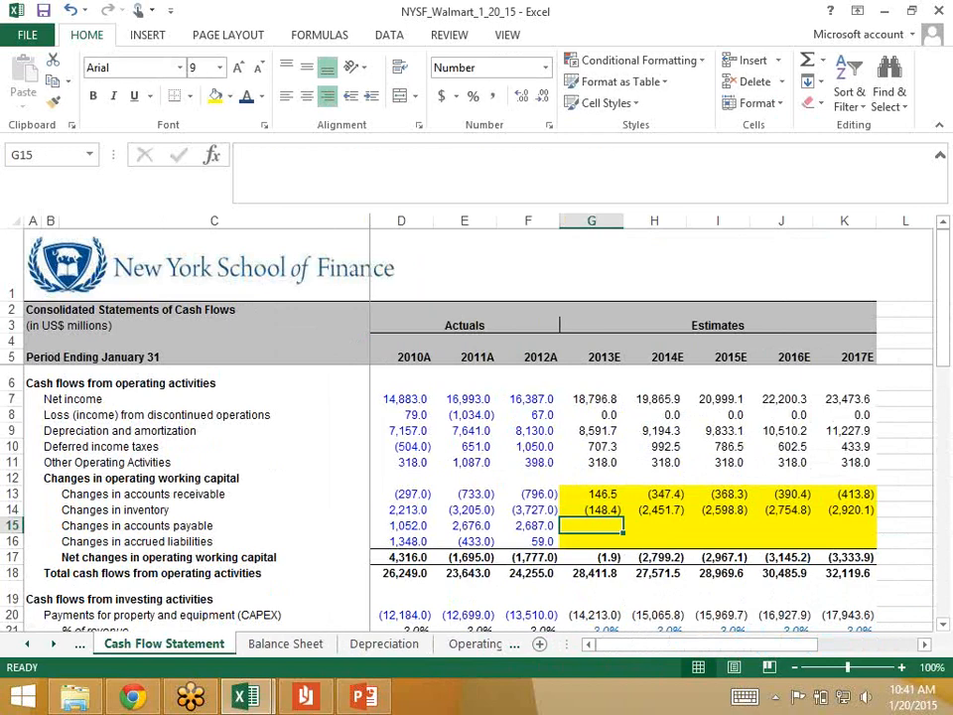
key("ctrl+Page_Down")
key("ctrl+Page_Down")
key("ctrl+Page_Down")
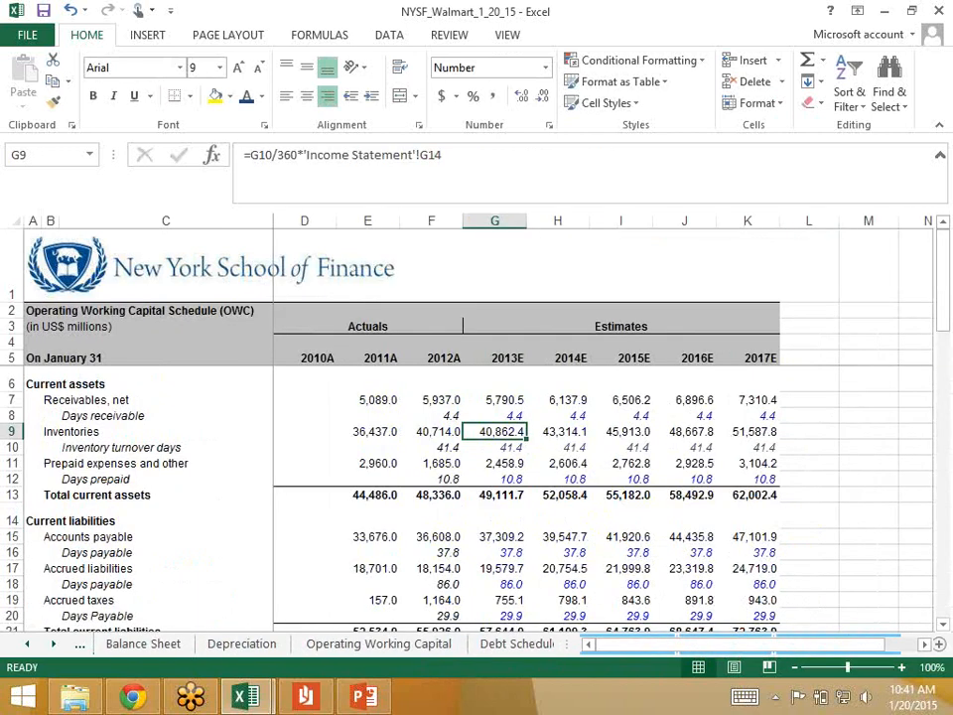
key("Down")
key("Down")
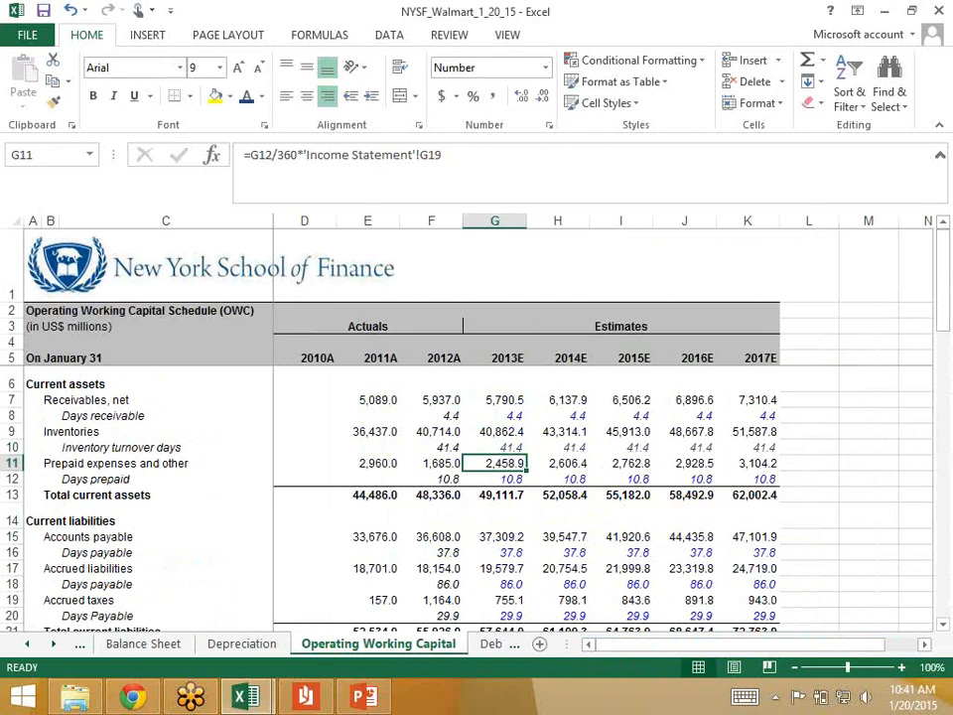
Step: Return to the Cash Flow Statement and insert a blank row 15 above the changes in accounts payable
key("ctrl+Page_Up")
key("ctrl+Page_Up")
key("ctrl+Page_Up")
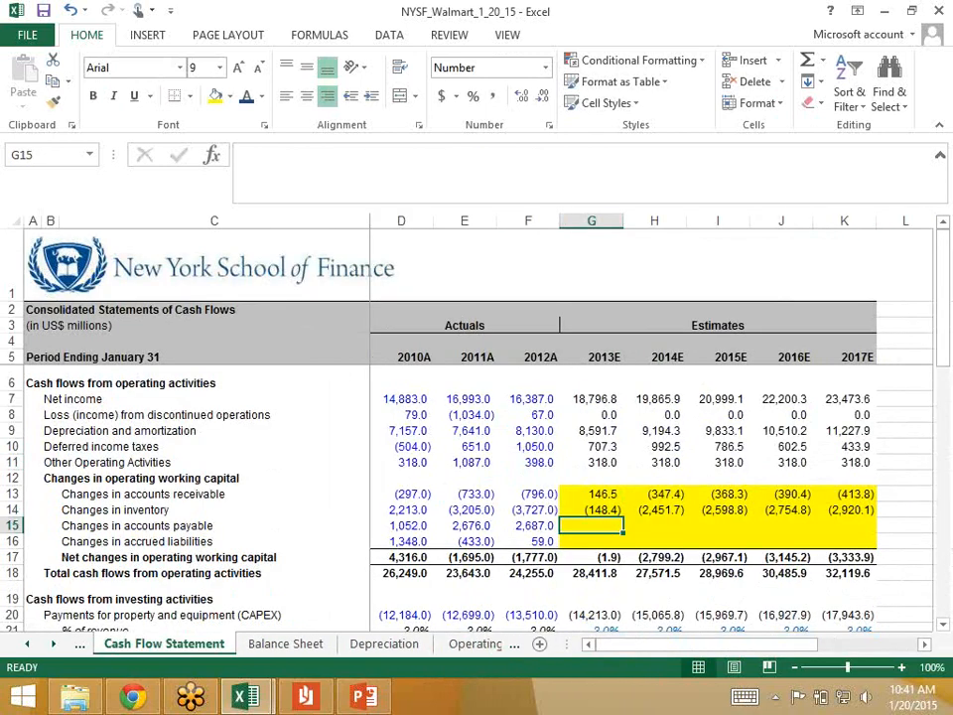
key("shift+space")
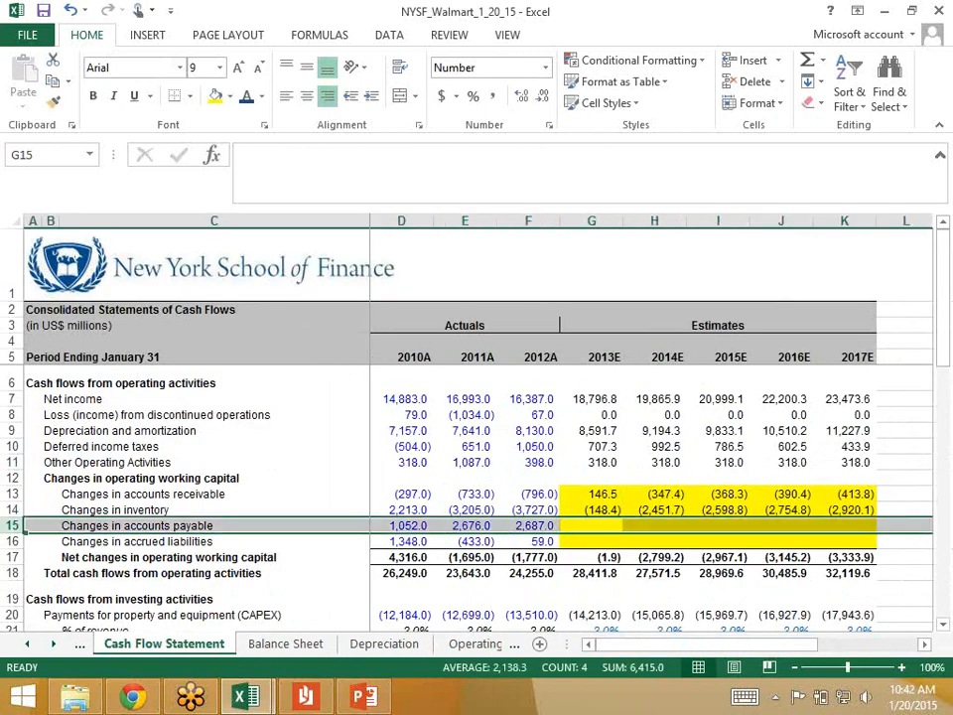
key("ctrl+shift+plus")
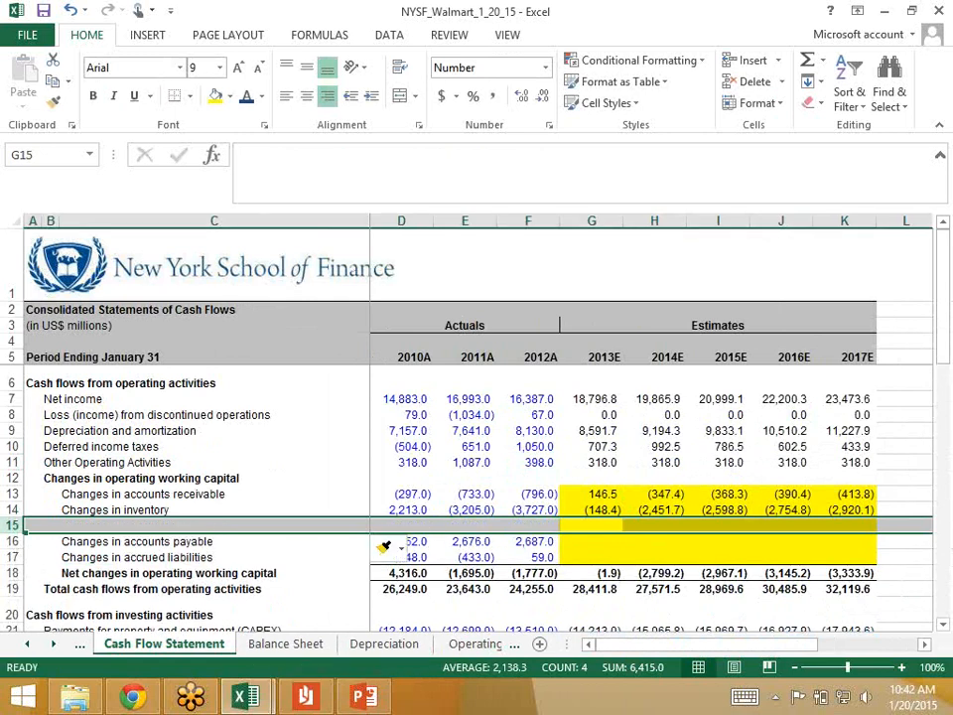
Step: Label the new row in C15 of the Cash Flow Statement as "Changes in prepaid expenses"
key("Left")
key("Left")
key("Left")
key("Left")
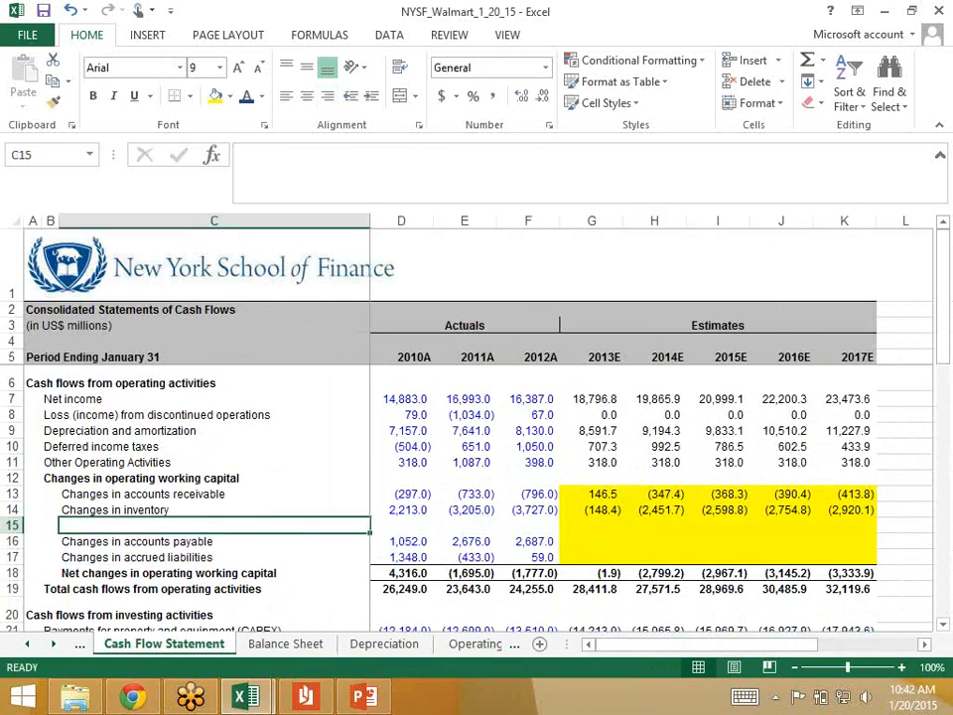
type("Changs")
key("BackSpace")
key("BackSpace")
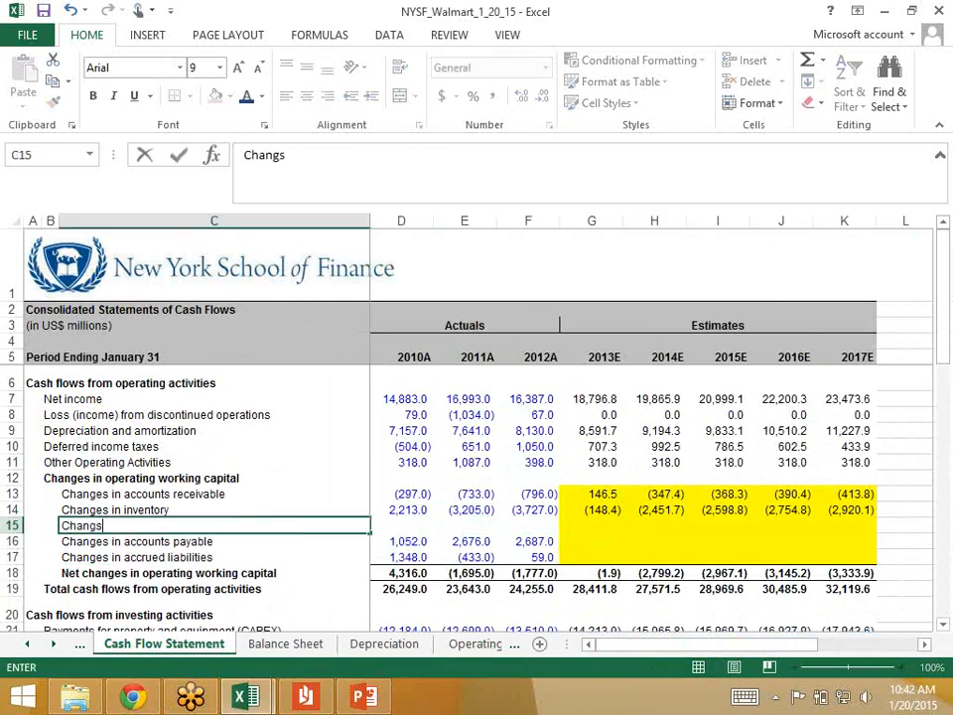
type("es in prepai")
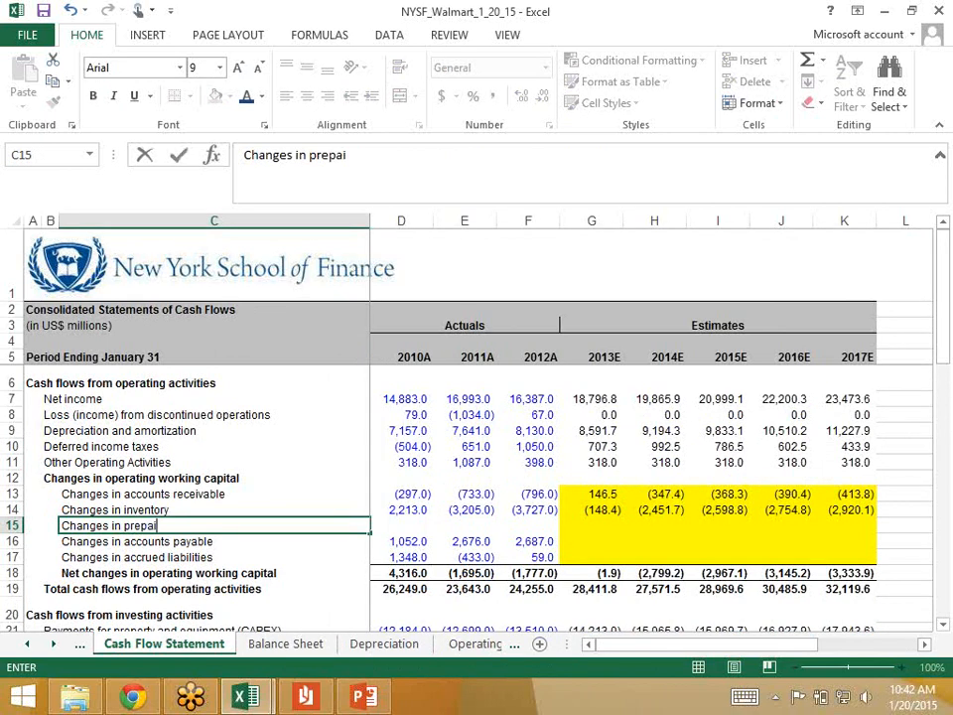
type("d expenses")
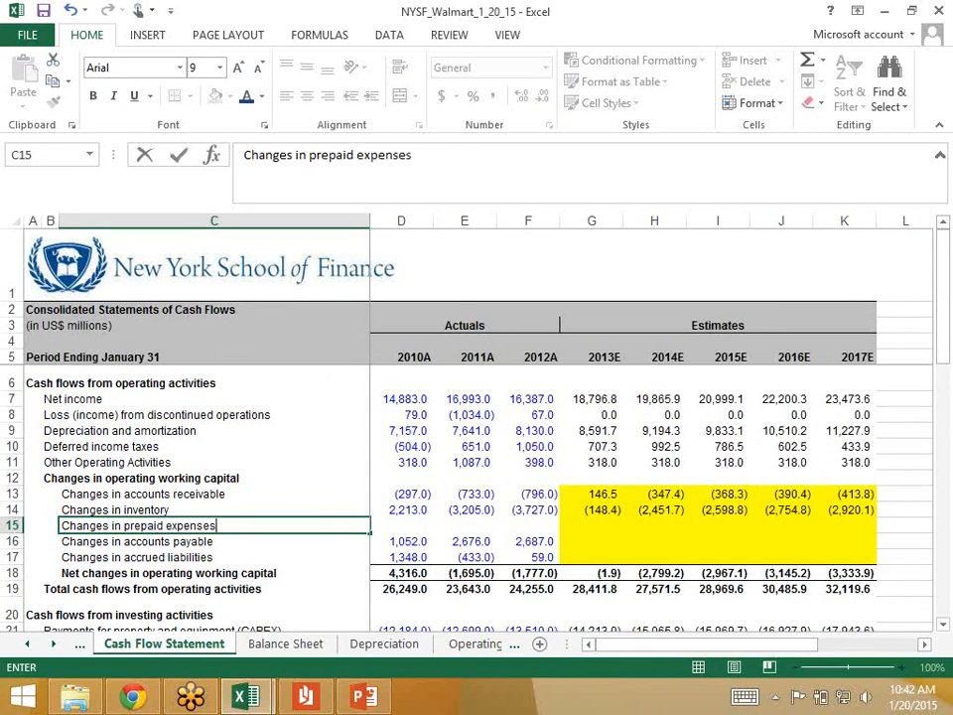
key("Return")
Step: Enter 0 as the change in prepaid expenses for 2010A, 2011A and 2012A in D15 through F15
key("Up")
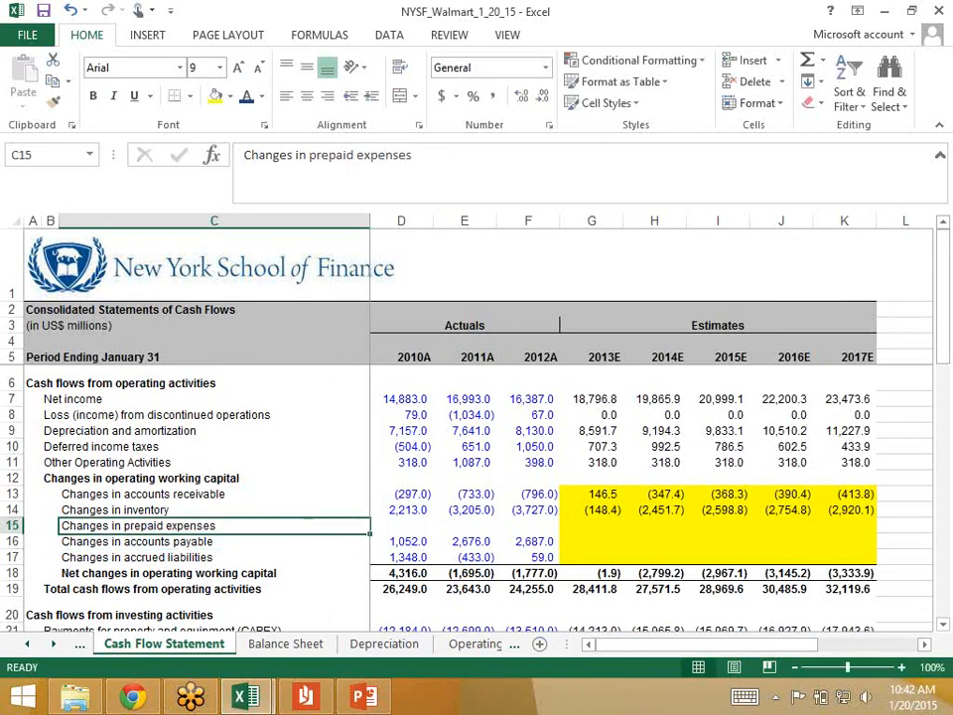
key("Right")
type("0")
key("Right")
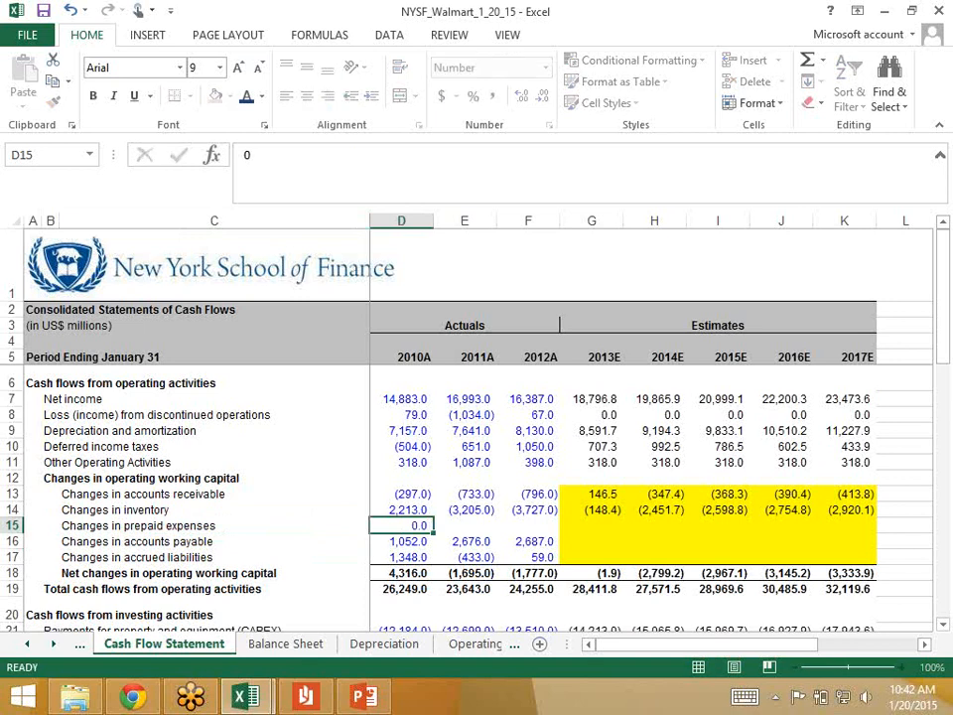
type("0")
key("Right")
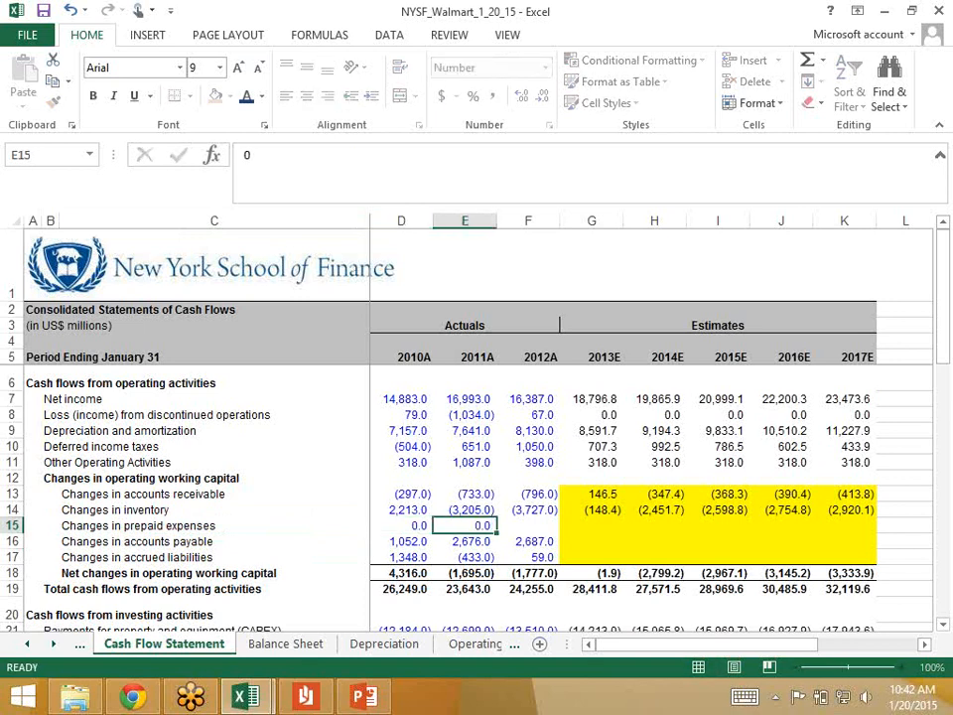
type("0")
key("Right")
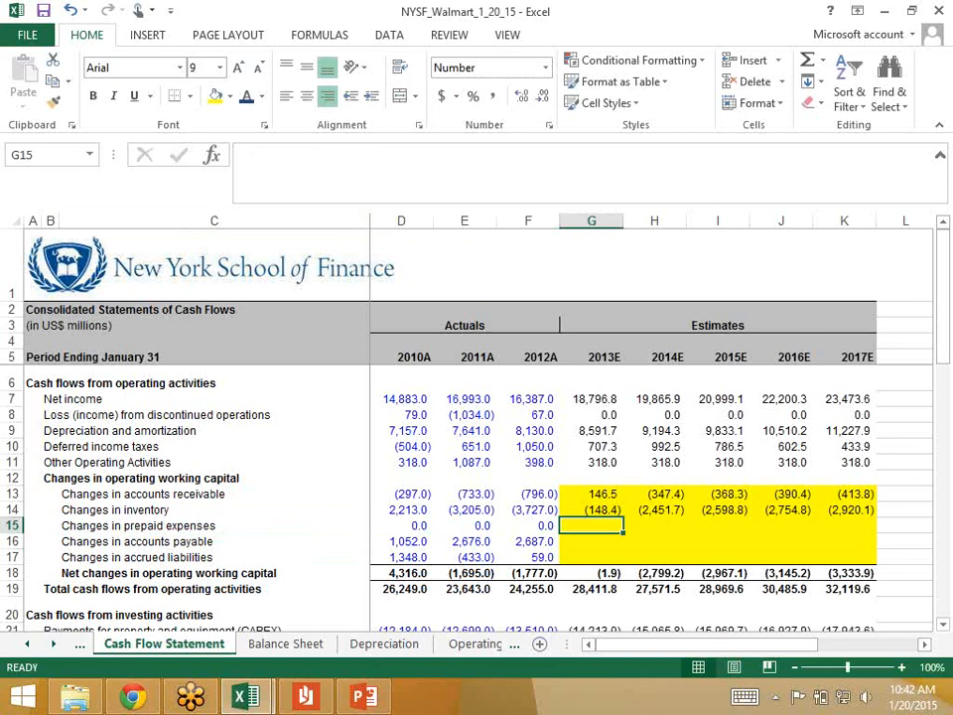
Step: Write the 2013E prepaid expenses change in G15 as =-'Operating Working Capital'!G11-'Operating Working Capital'!F11)
type("=-")
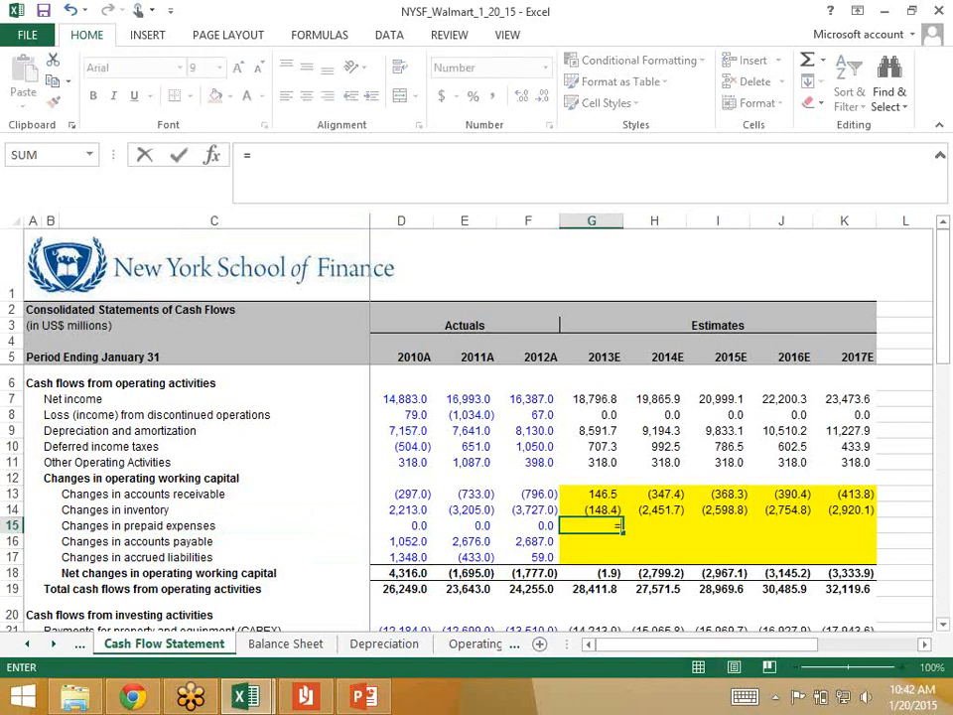
key("ctrl+Page_Down")
key("ctrl+Page_Down")
key("ctrl+Page_Down")
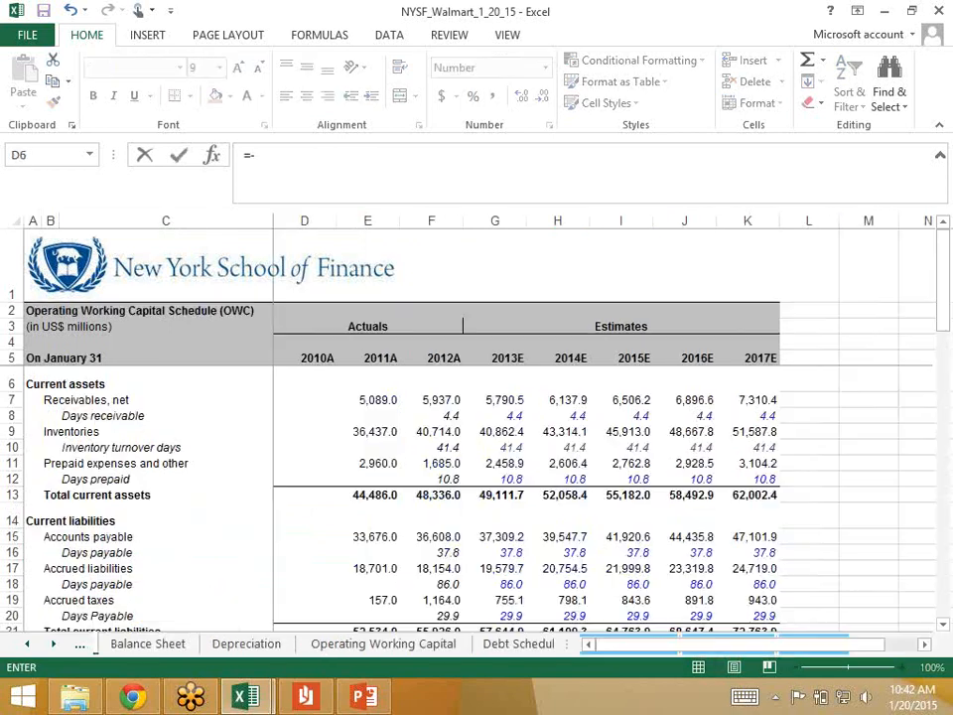
left_click(495, 464)
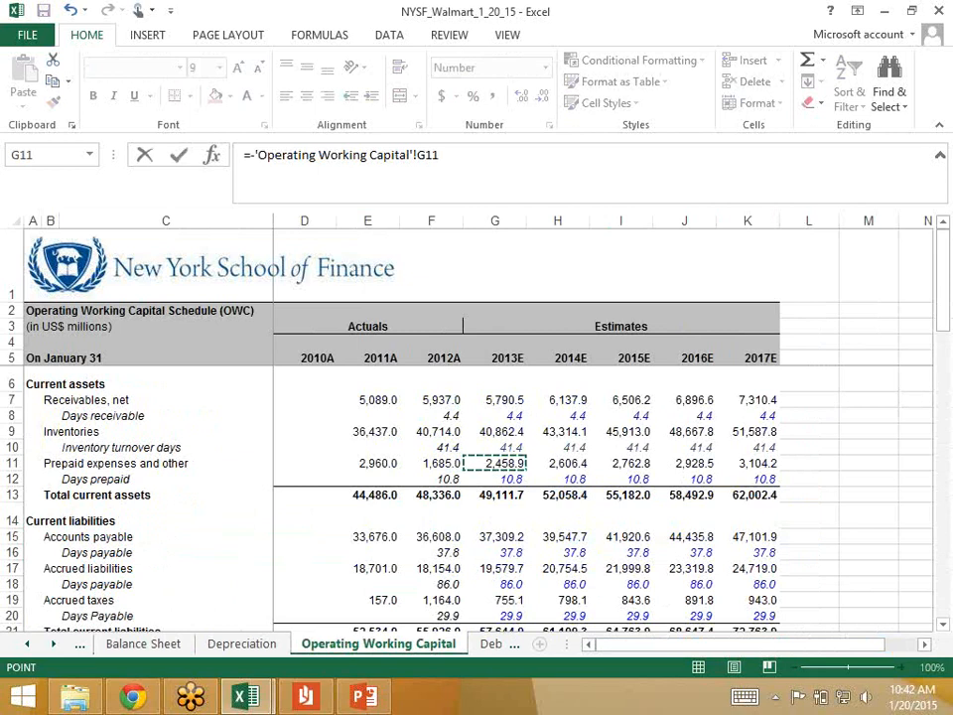
type("-")
left_click(432, 464)
type(")")
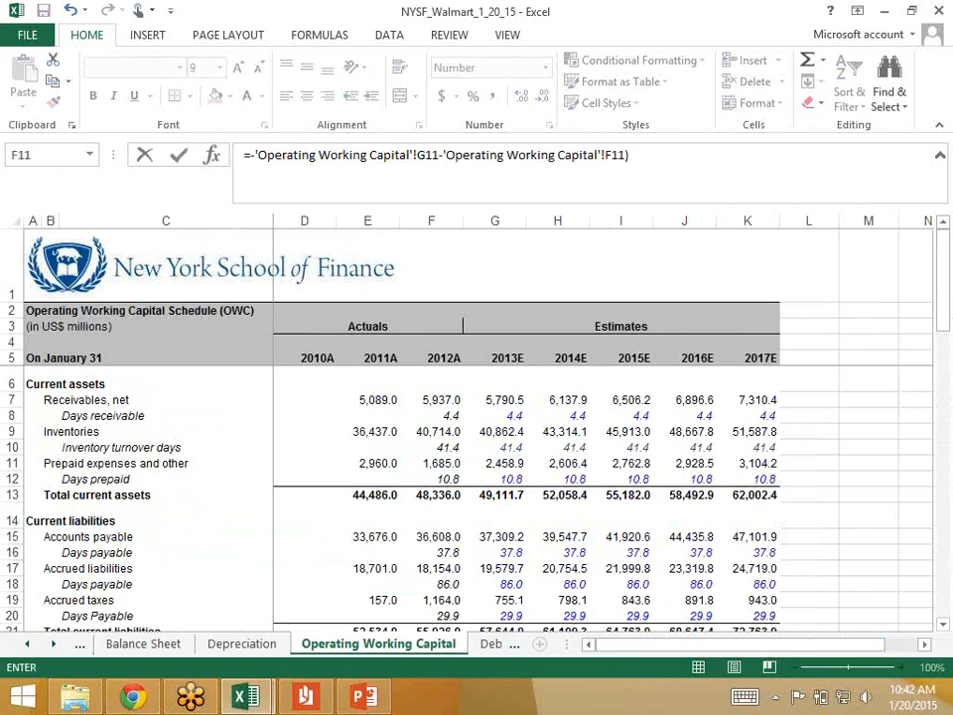
key("ctrl+Page_Up")
key("ctrl+Page_Up")
key("ctrl+Page_Up")
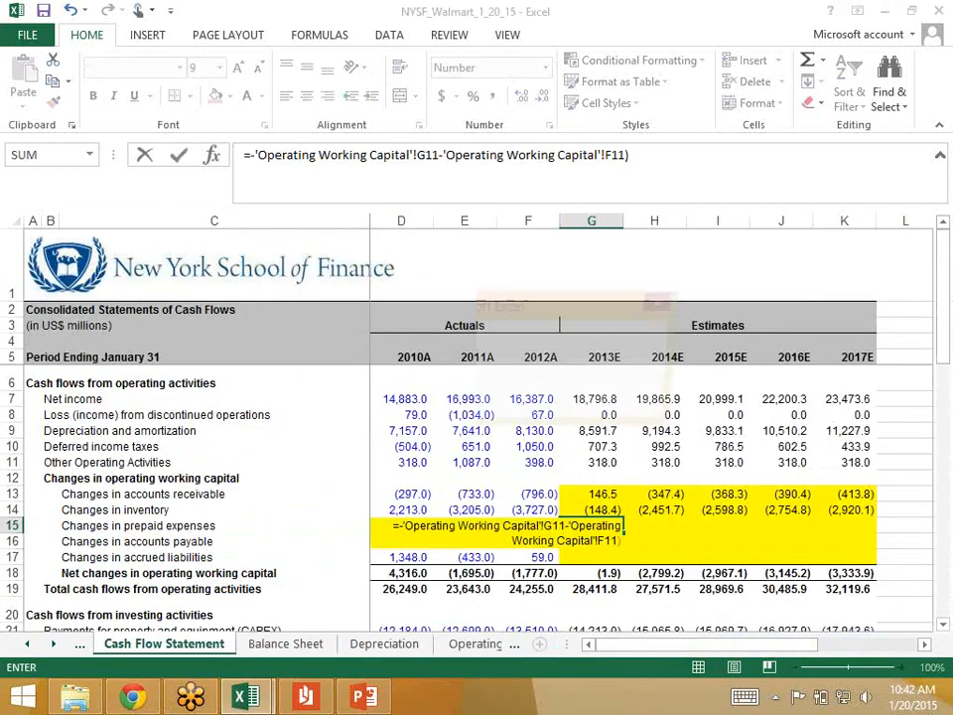
Step: Decline the suggested correction and add the missing opening parenthesis in G15: =-('Operating Working Capital'!G11-'Operating Working Capital'!F11)
key("Return")
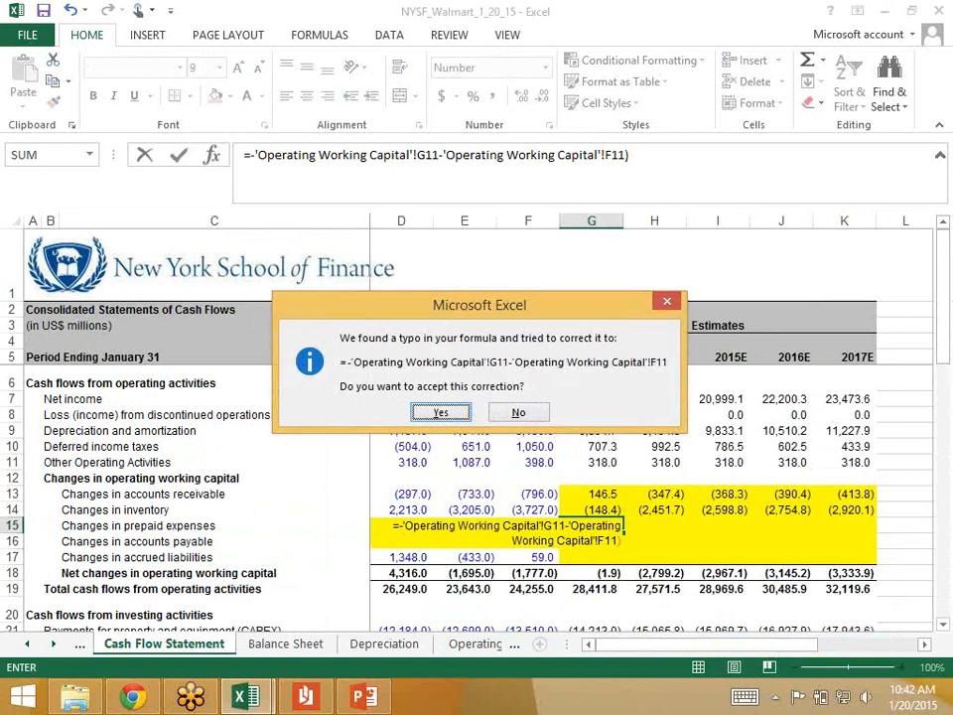
key("Escape")
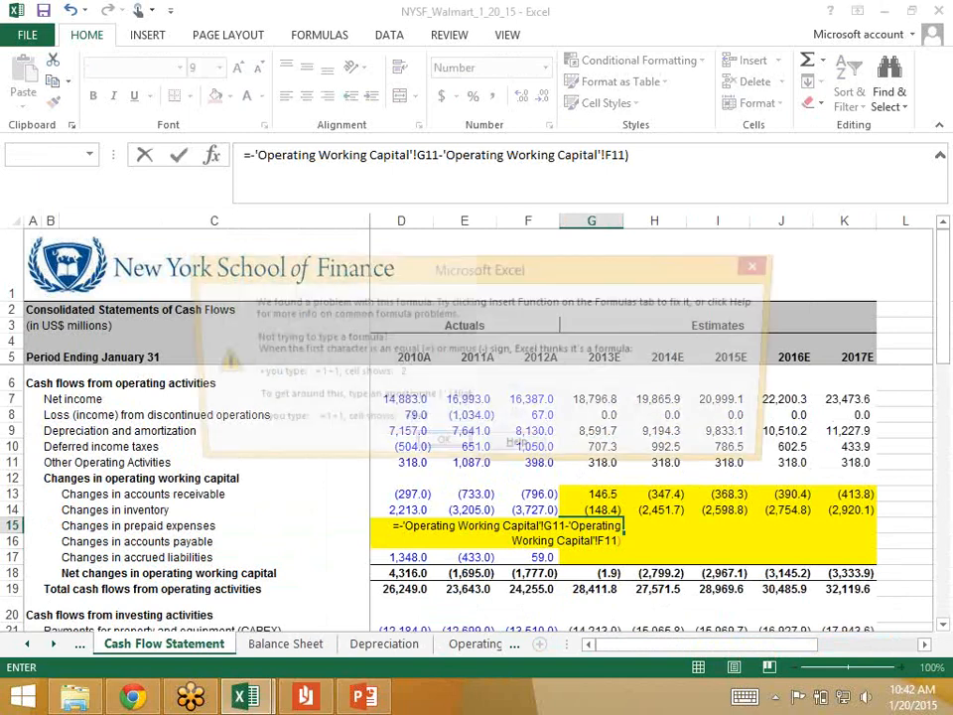
key("Escape")
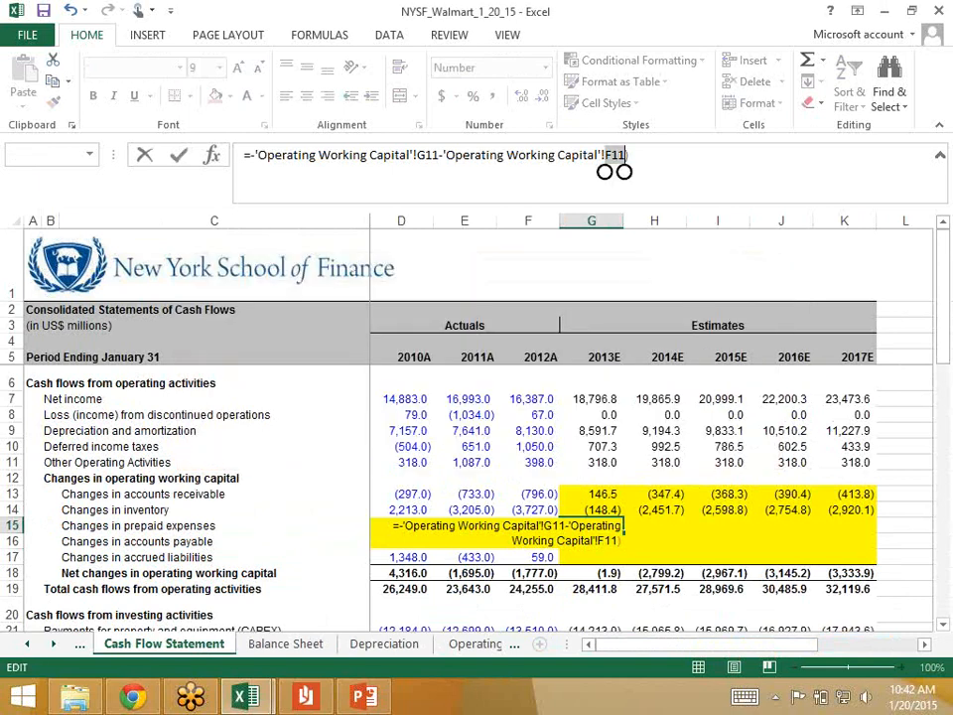
left_click(255, 156)
type("(")
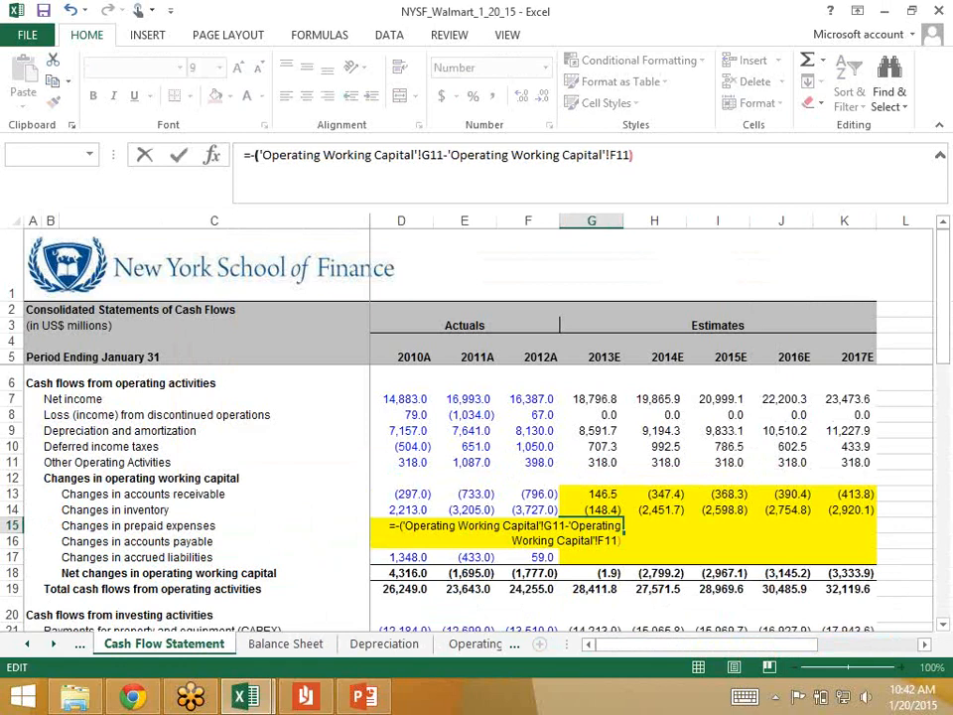
key("Return")
Step: Fill the prepaid expenses change formula from G15 across the estimate years to K15
key("Up")
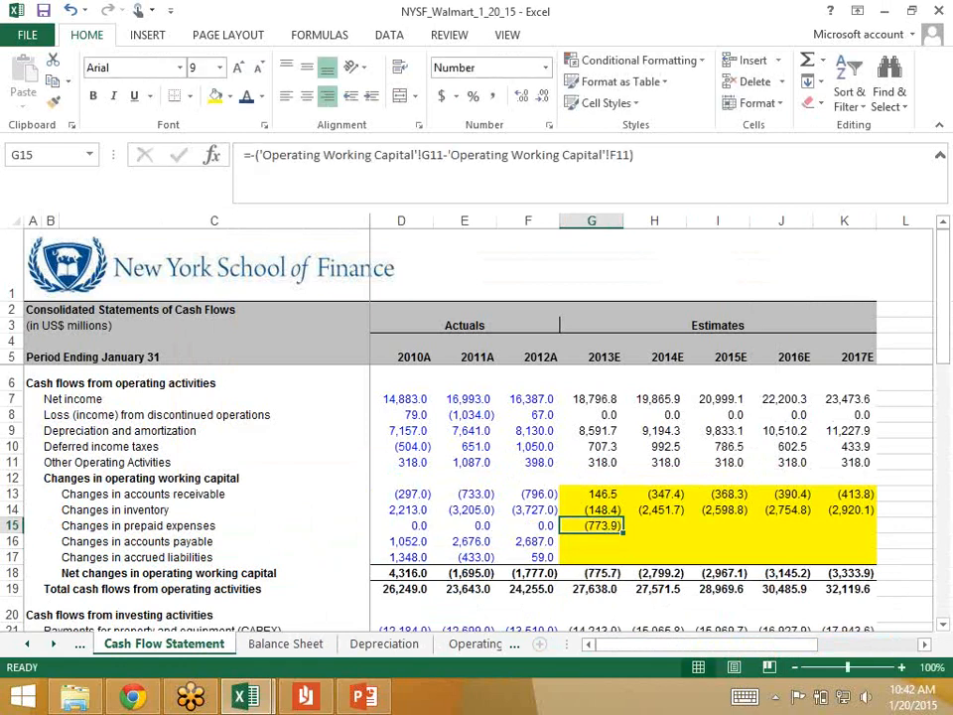
key("shift+Right")
key("shift+Right")
key("shift+Right")
key("shift+Right")
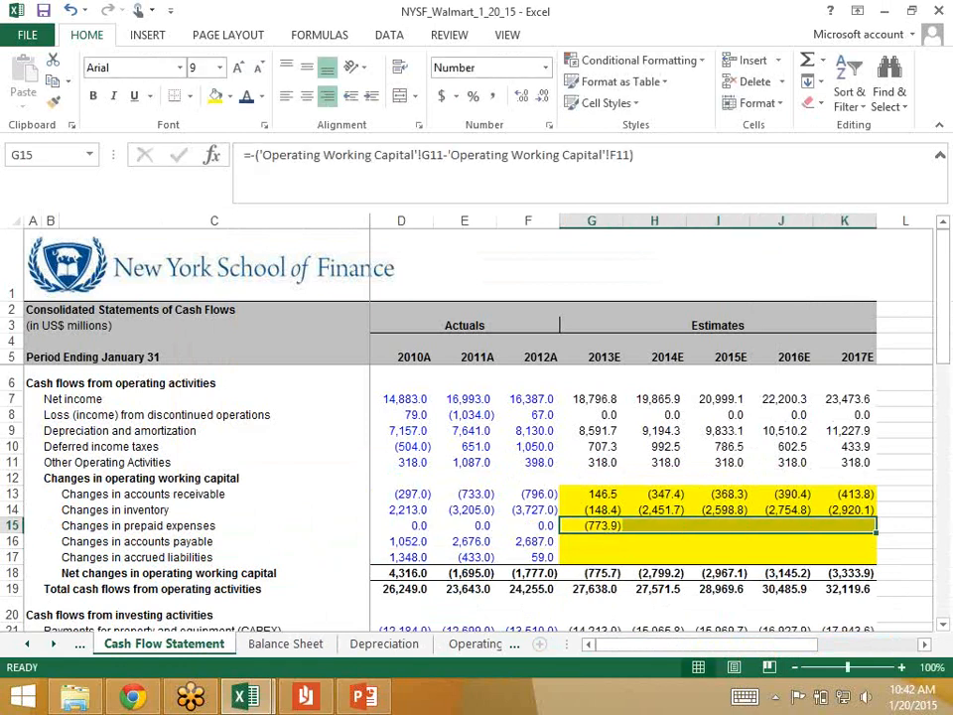
key("ctrl+r")
Step: Check the 2013E accounts payable in G15 of the Operating Working Capital sheet and return to the Cash Flow Statement
key("Down")
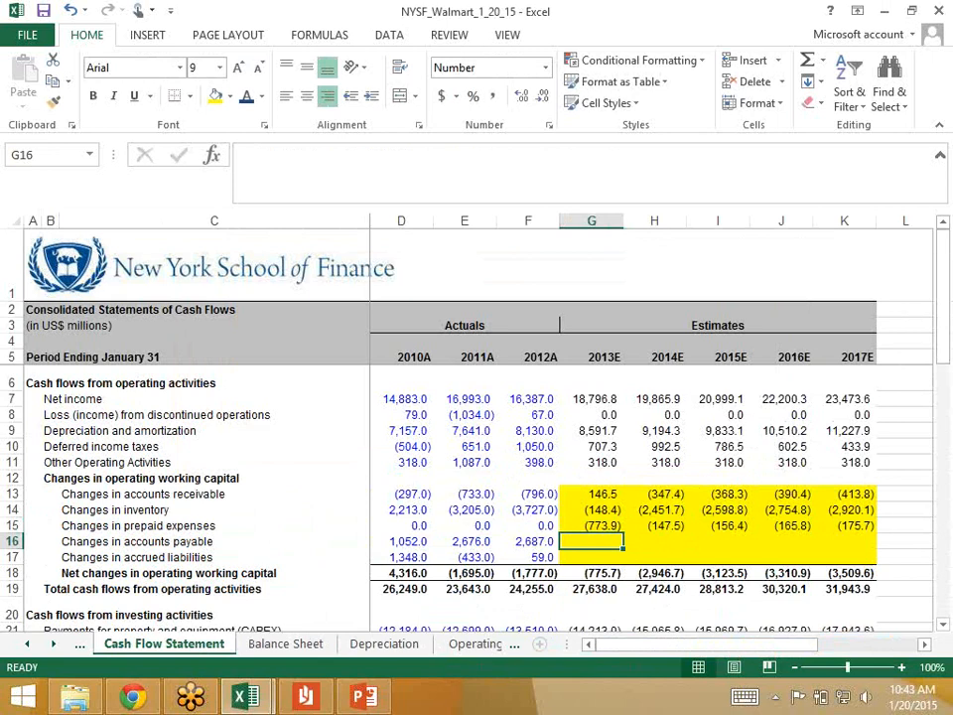
key("ctrl+Page_Down")
key("ctrl+Page_Down")
key("ctrl+Page_Down")
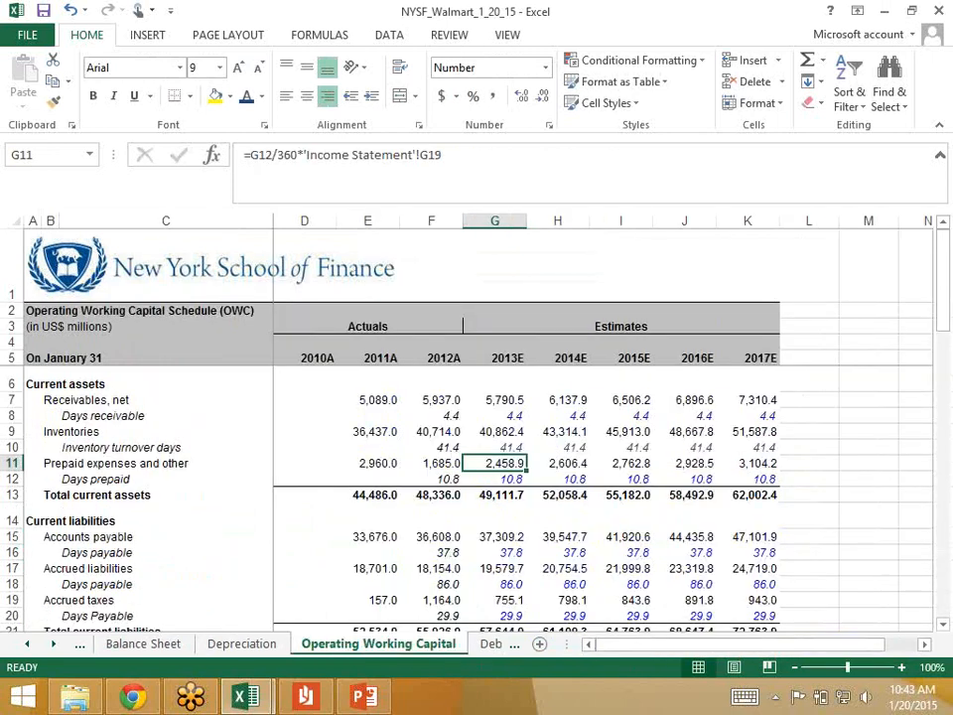
key("Up")
key("Down")
key("Down")
key("Down")
key("Down")
key("Down")
key("Down")
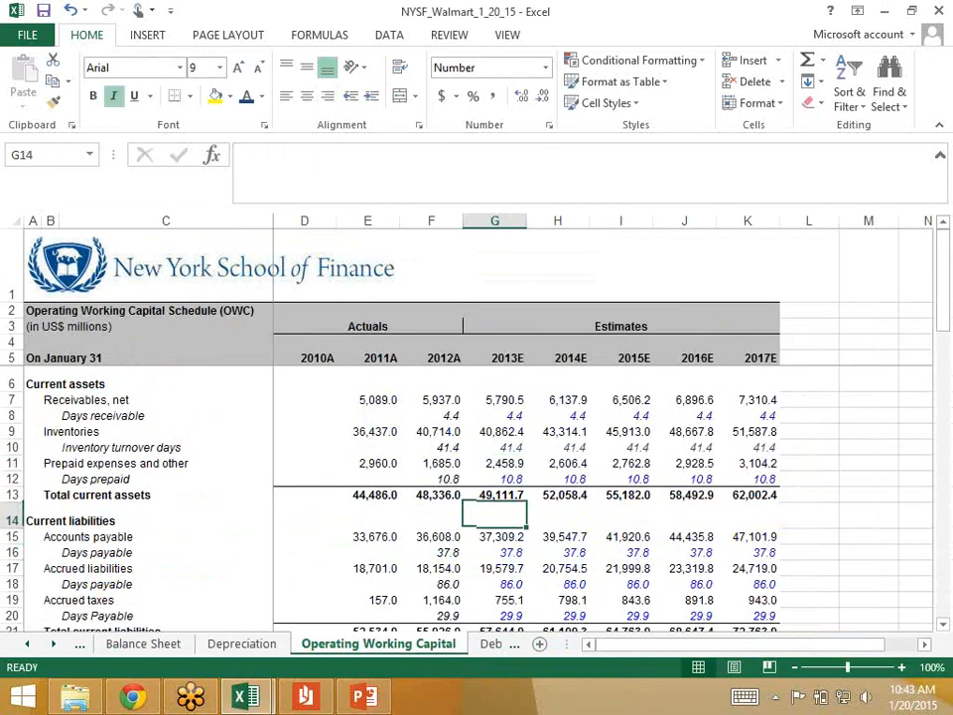
key("Up")
key("Left")
key("Right")
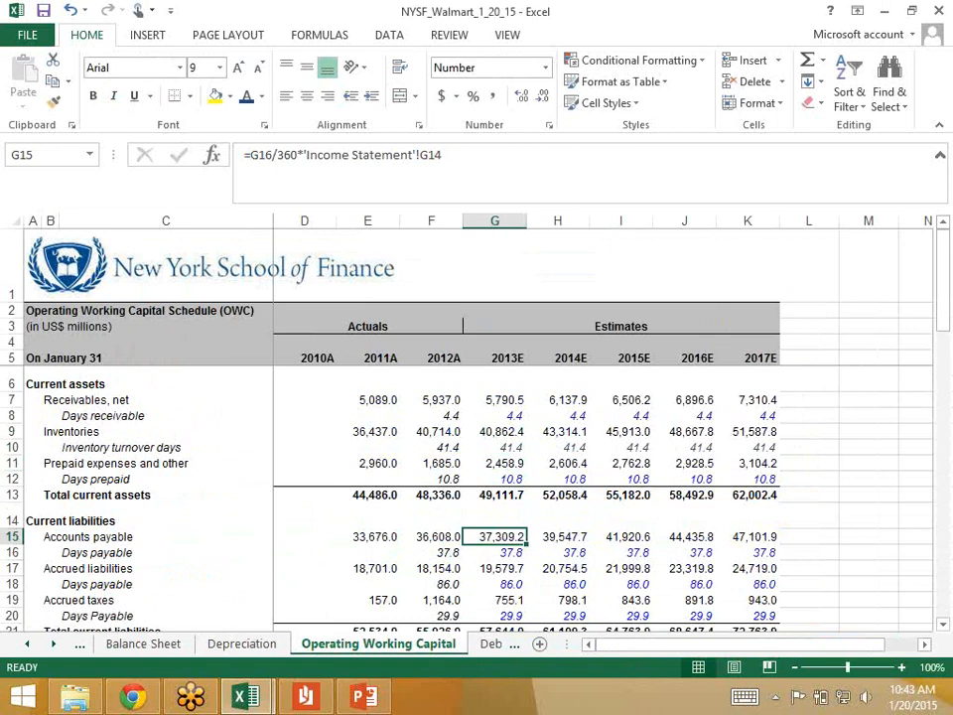
left_click(27, 645)
left_click(164, 645)
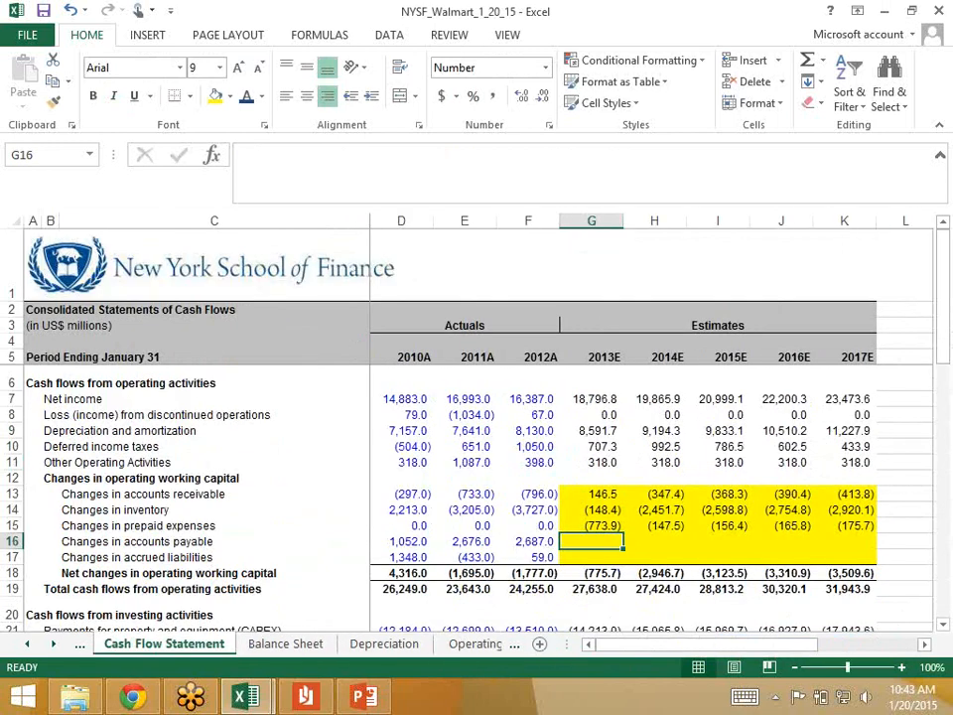
Step: In Cash Flow Statement G16, enter the 2013E change in accounts payable: ='Operating Working Capital'!G15-'Operating Working Capital'!F15
type("=")
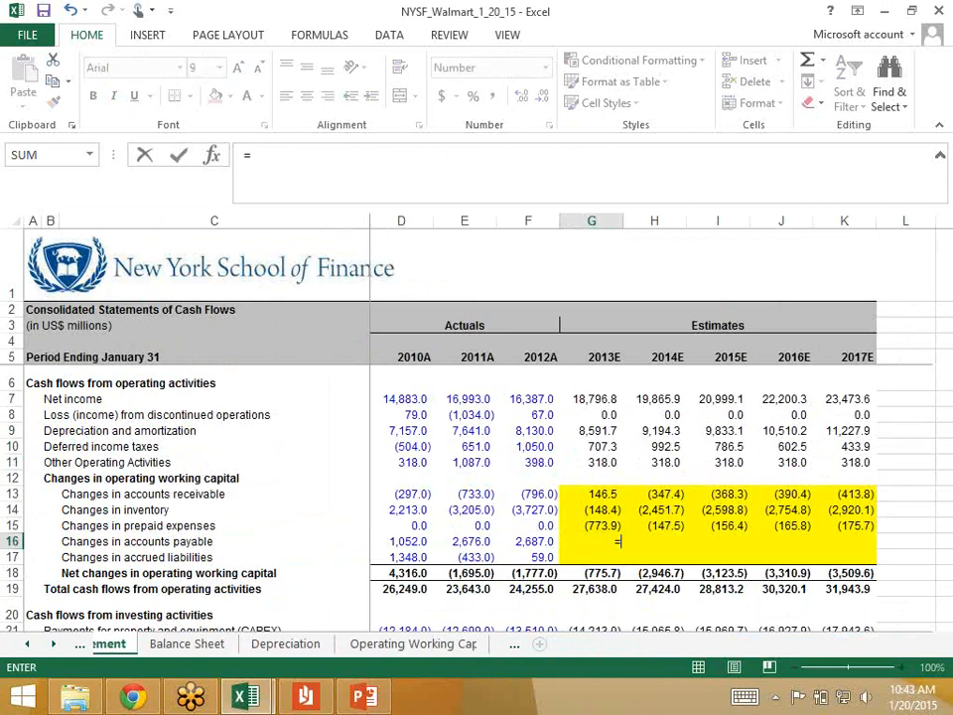
left_click(413, 644)
left_click(494, 538)
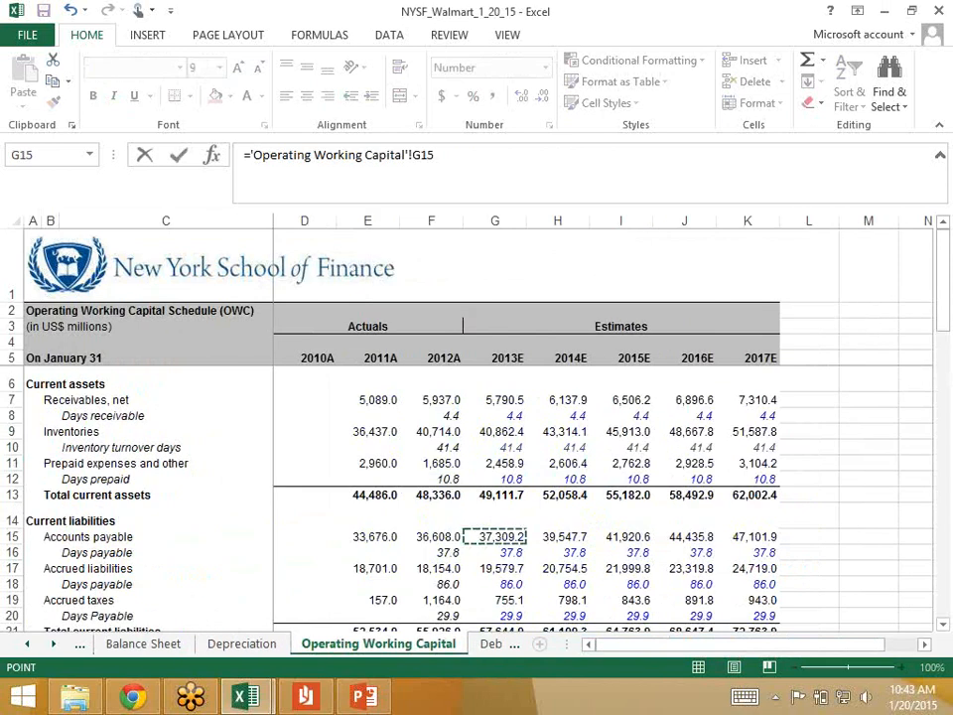
type("-")
left_click(431, 538)
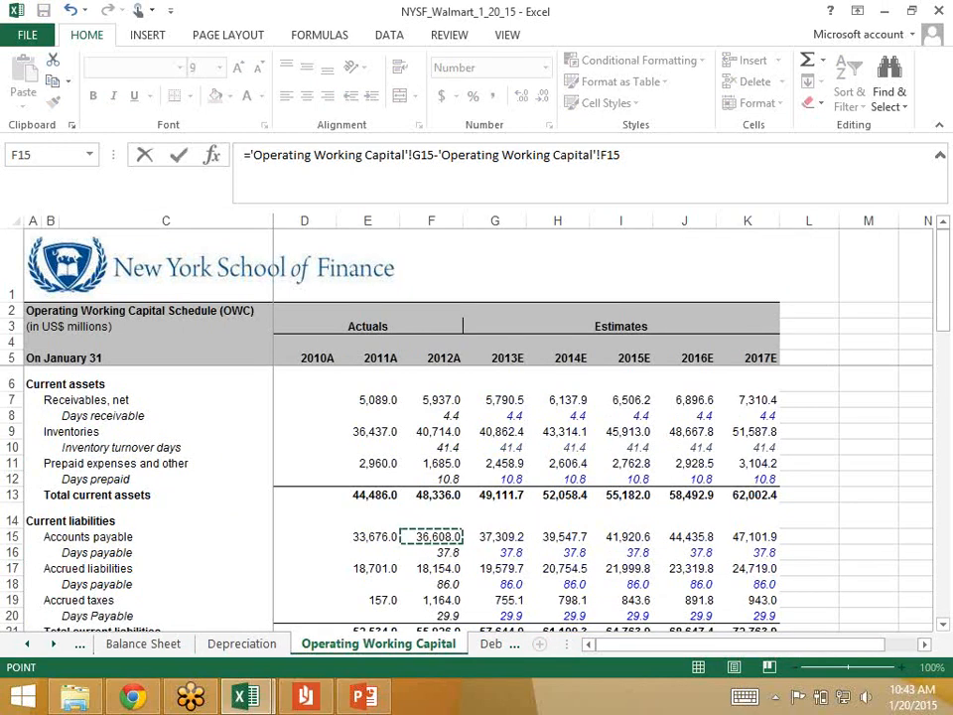
key("Return")
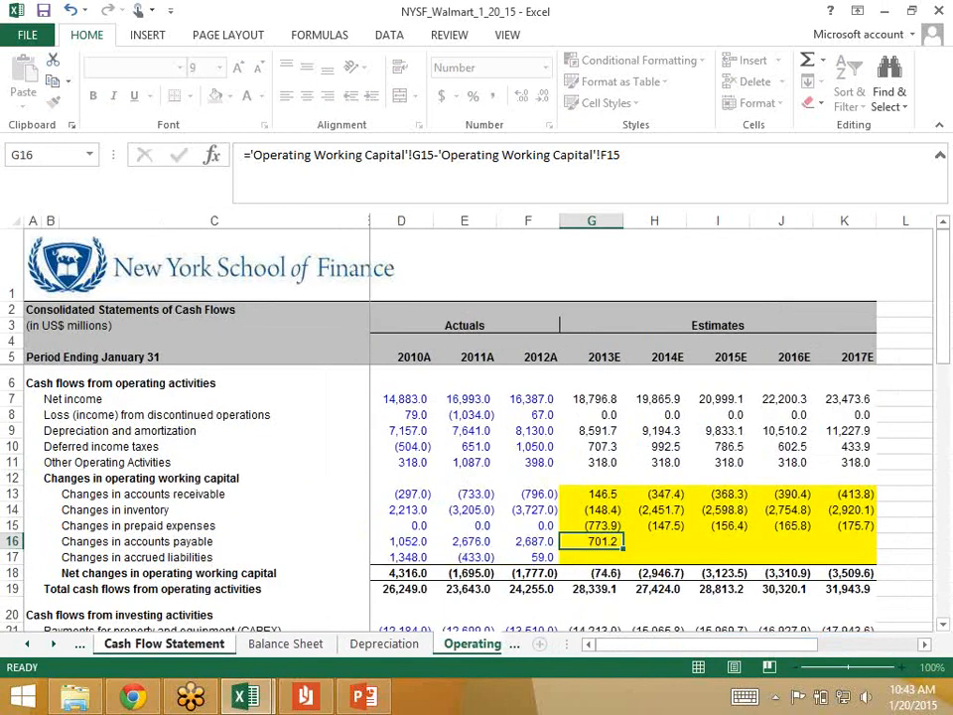
Step: Fill the accounts payable change formula from G16 across the estimate years to K16
key("Up")
key("shift+Right")
key("shift+Right")
key("shift+Right")
key("shift+Right")
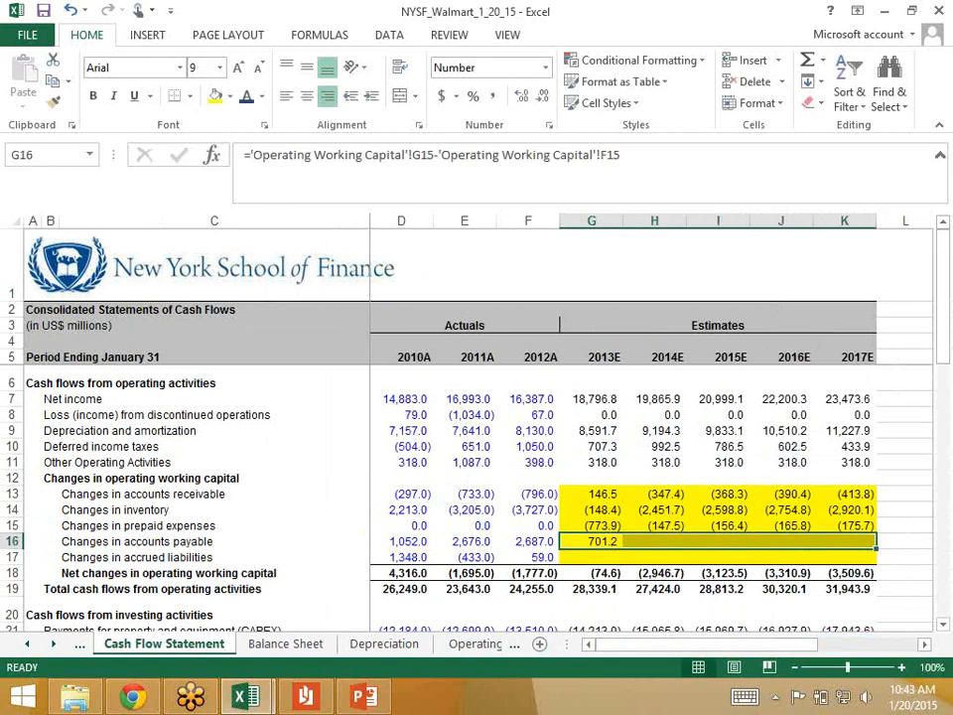
key("ctrl+r")
Step: Check the 2012A accrued liabilities in F17 of the Operating Working Capital sheet and return to the Cash Flow Statement
key("Down")
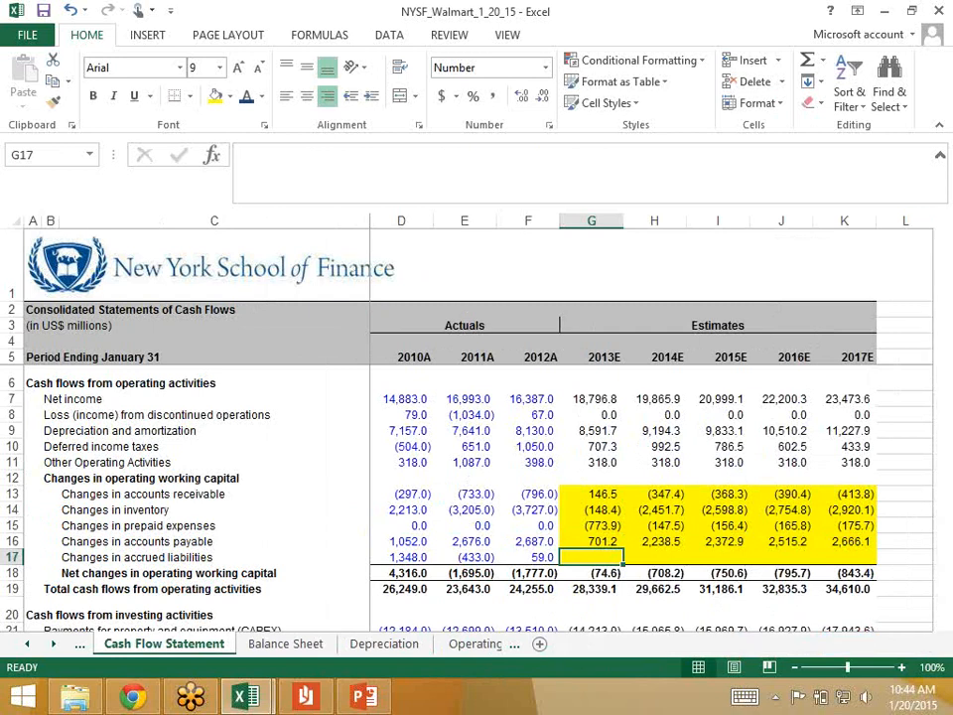
key("ctrl+Page_Down")
key("ctrl+Page_Down")
key("ctrl+Page_Down")
key("Down")
key("Down")
key("Left")
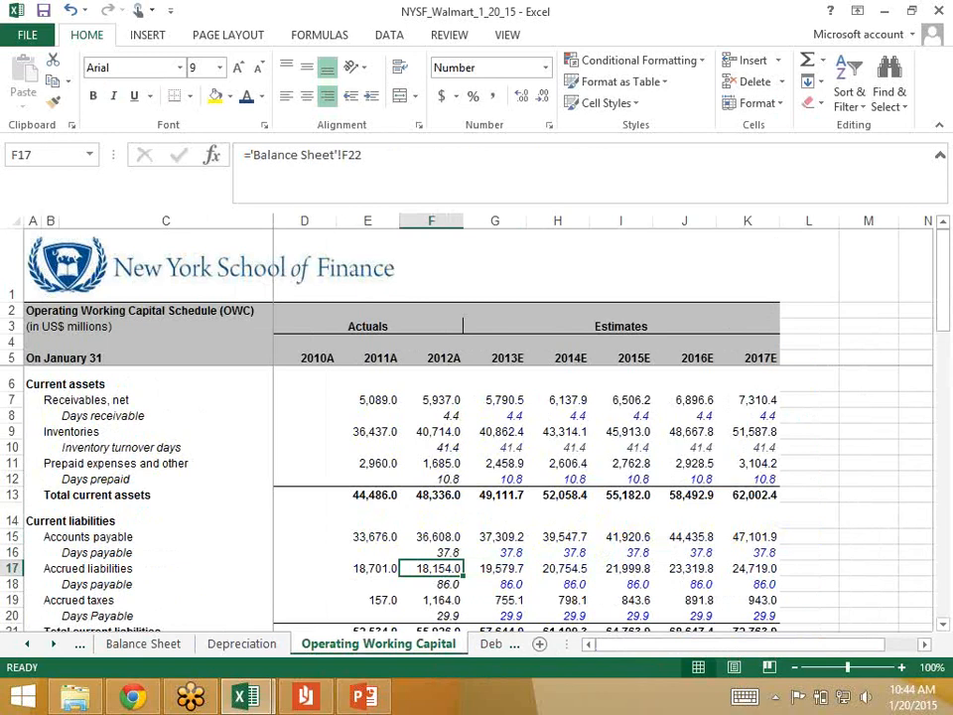
left_click(27, 645)
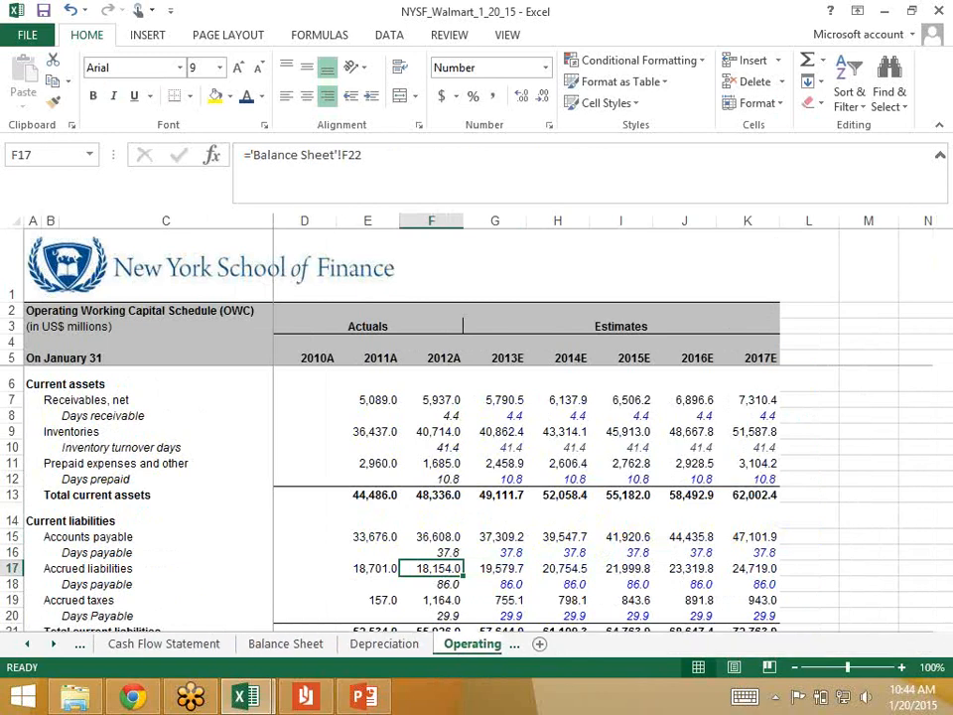
left_click(164, 645)
Step: In Cash Flow Statement G17, enter the 2013E change in accrued liabilities: ='Operating Working Capital'!G17-'Operating Working Capital'!F17
type("=")
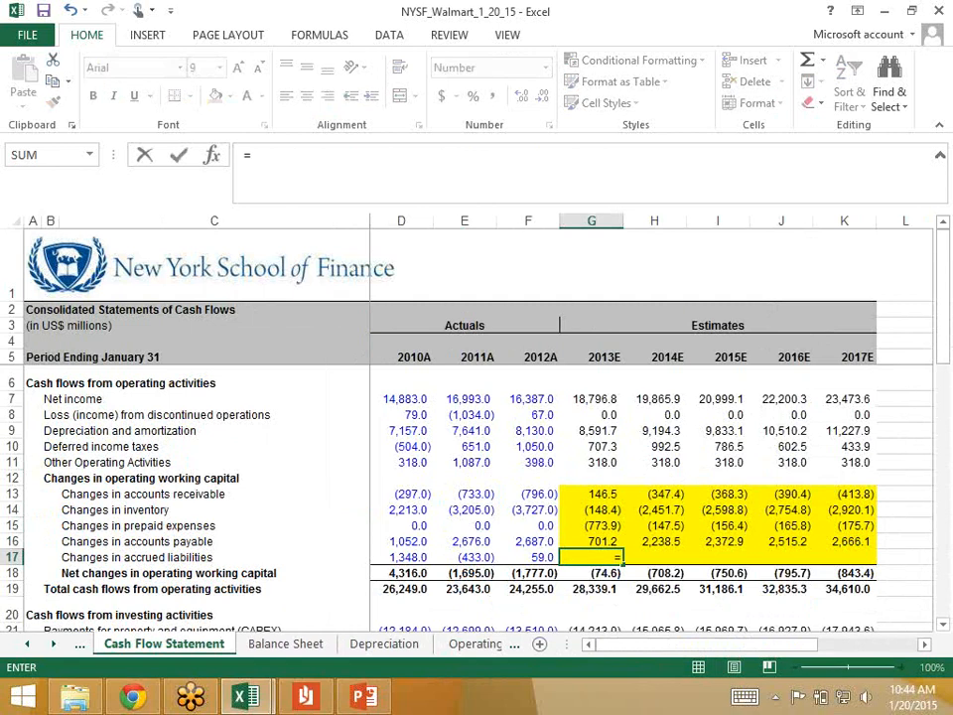
left_click(475, 644)
left_click(496, 569)
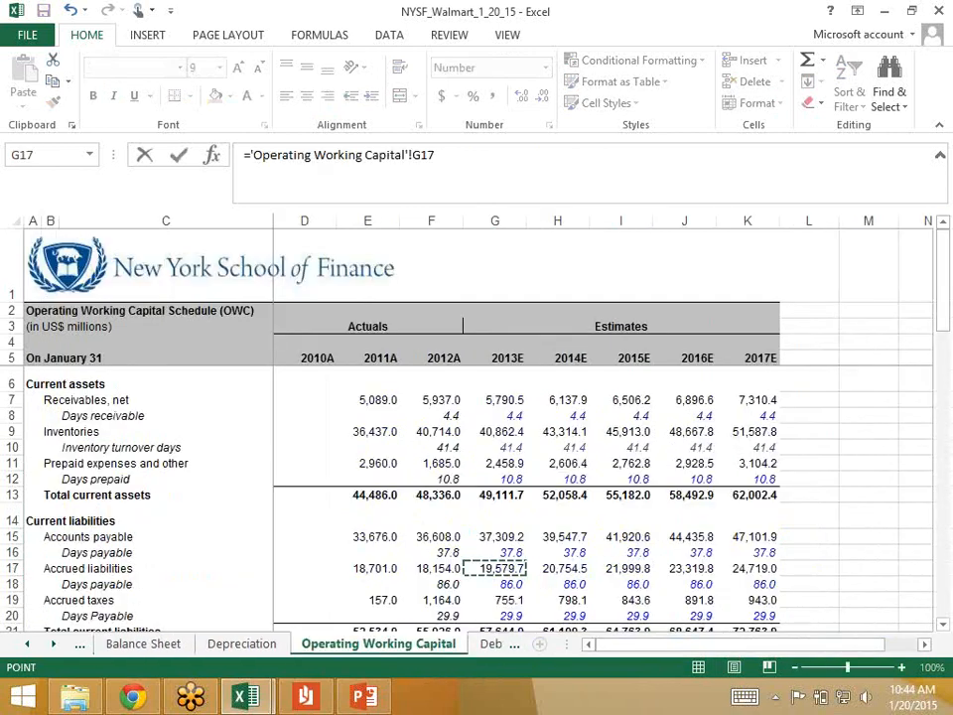
type("-")
left_click(431, 568)
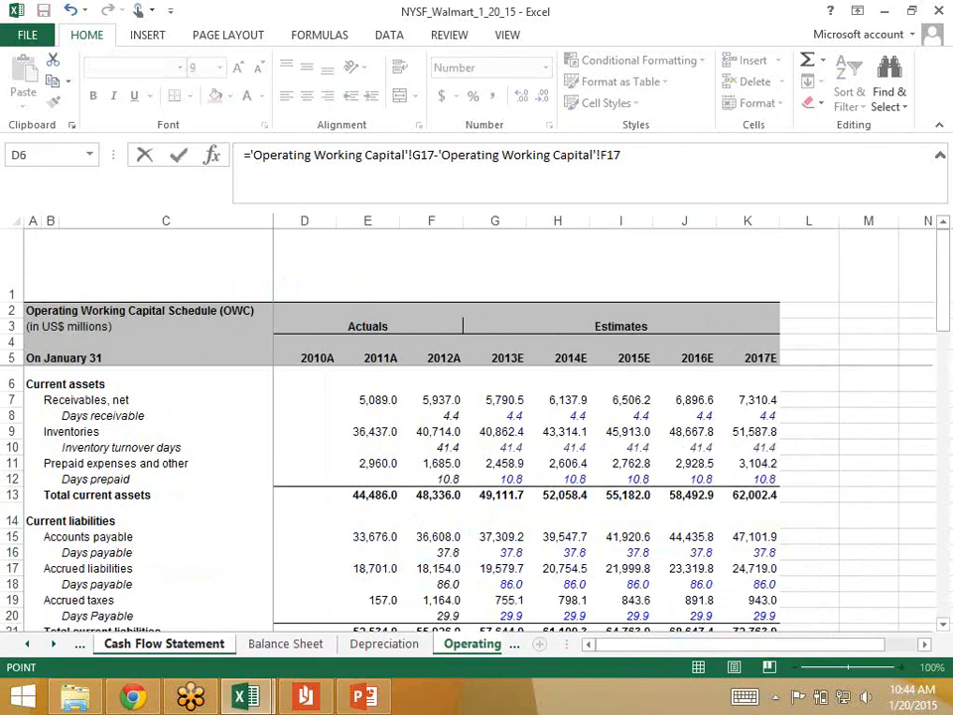
key("Return")
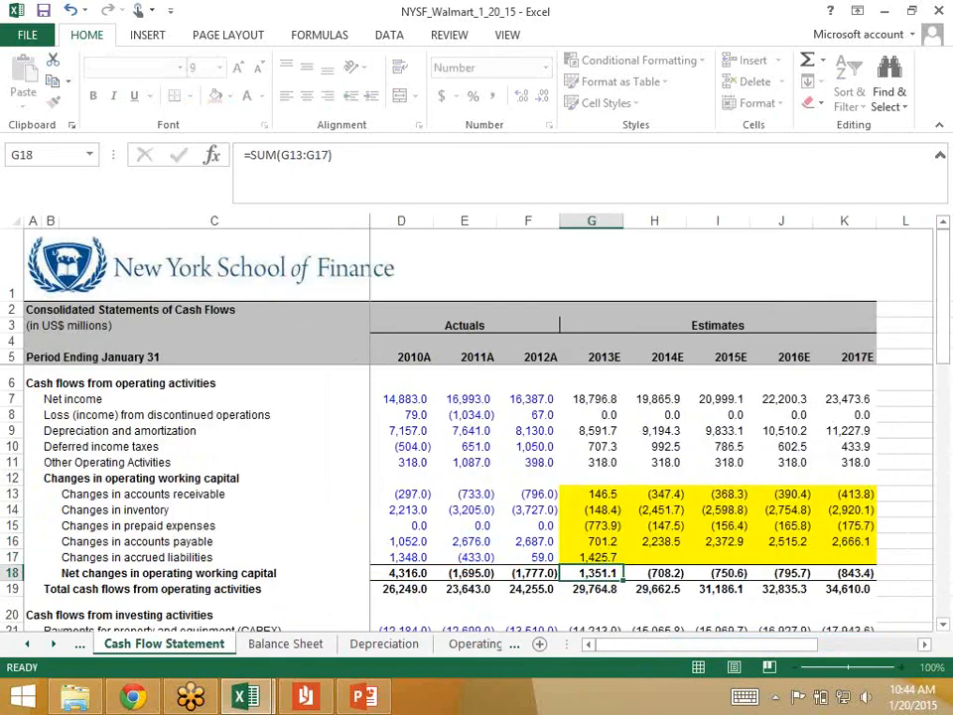
Step: Fill the accrued liabilities change formula from G17 across the estimate years to K17
key("Up")
key("shift+Right")
key("shift+Right")
key("shift+Right")
key("shift+Right")
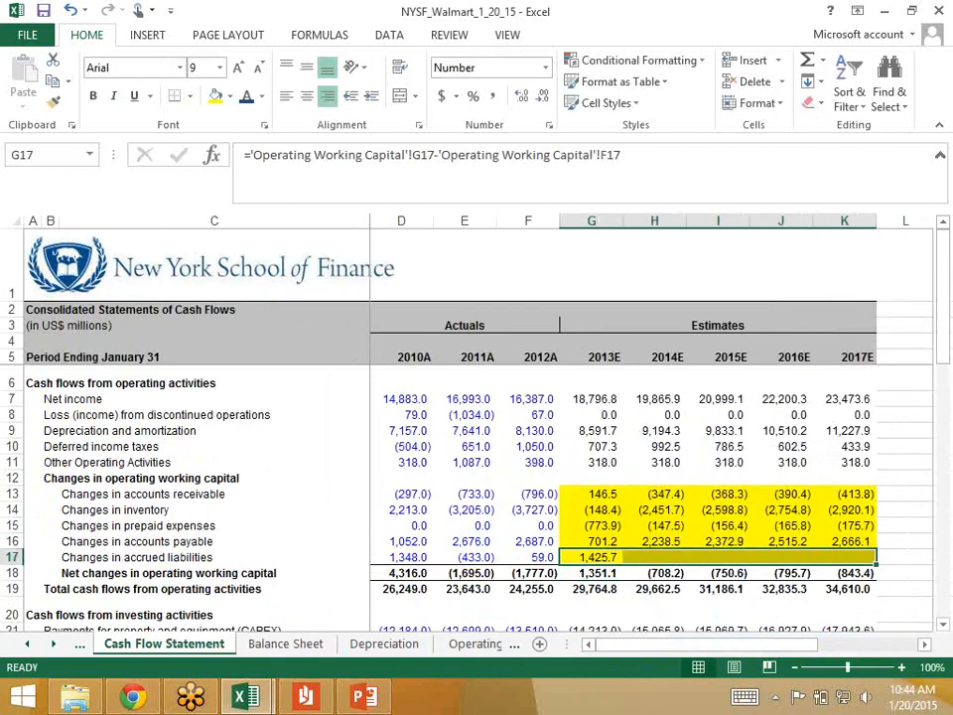
key("ctrl+r")
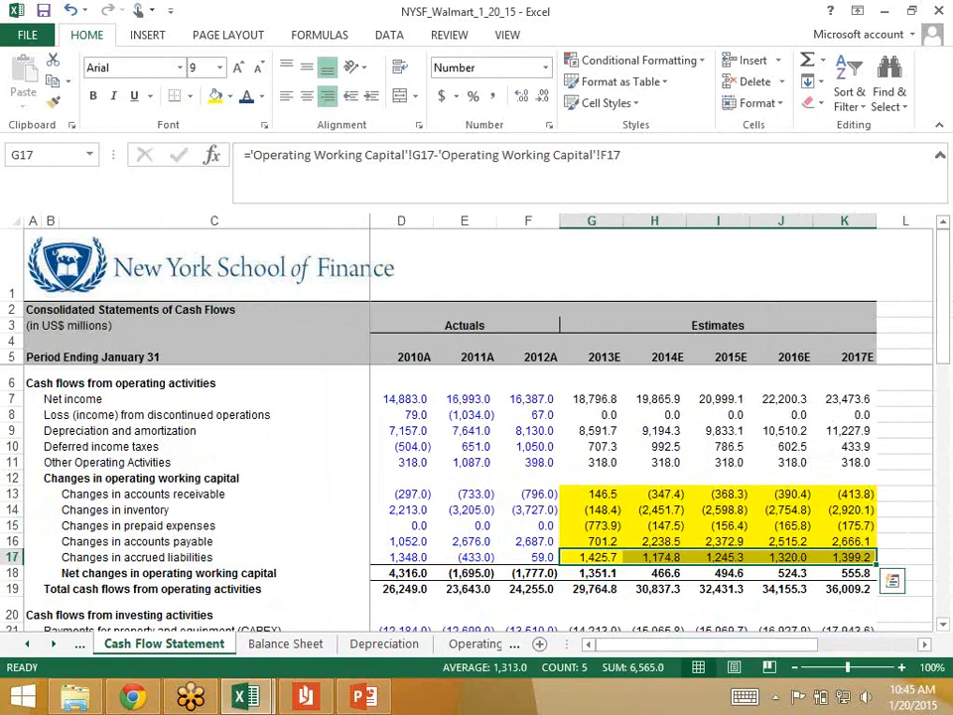
Step: Review the current liabilities from row 17 to row 21 of the Operating Working Capital sheet, including accrued taxes, and return to the Cash Flow Statement
key("ctrl+bracketleft")
key("Down")
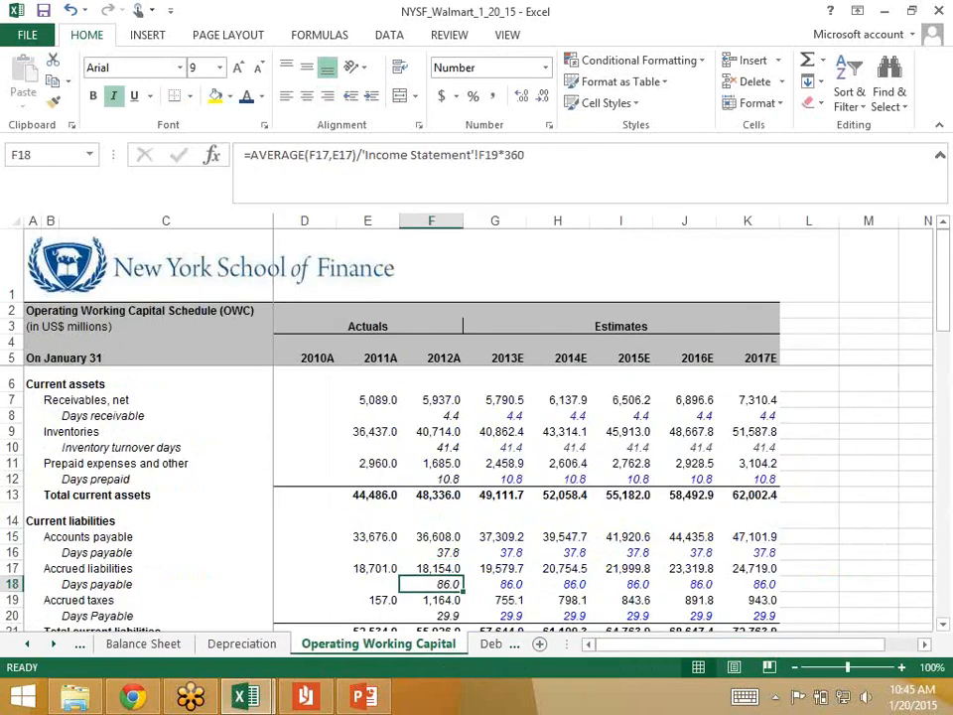
key("Down")
key("Down")
key("Down")
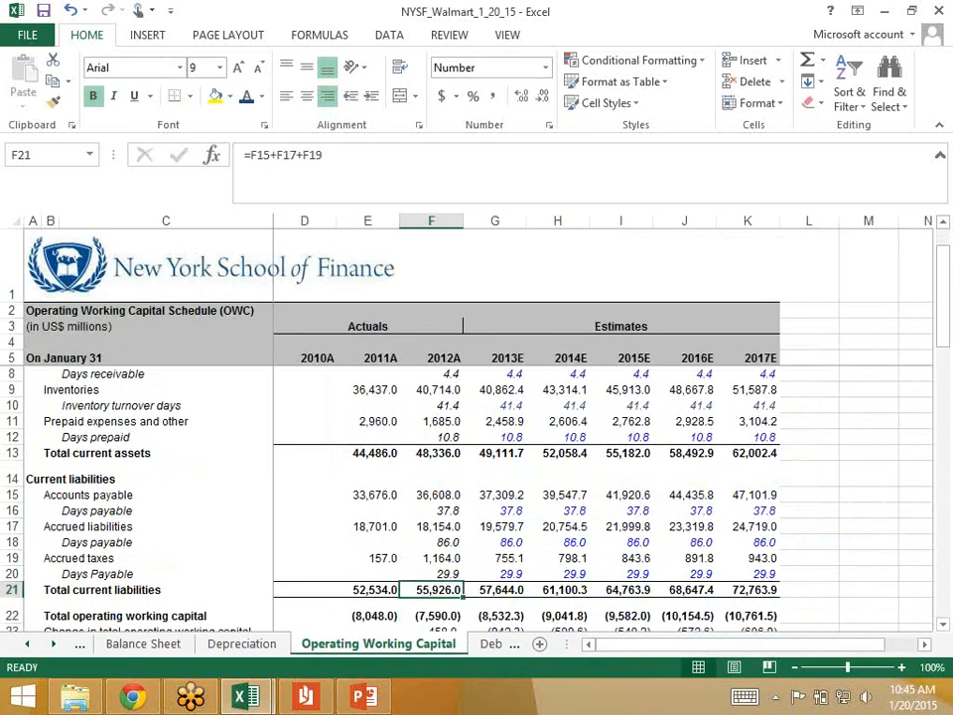
key("Up")
key("Up")
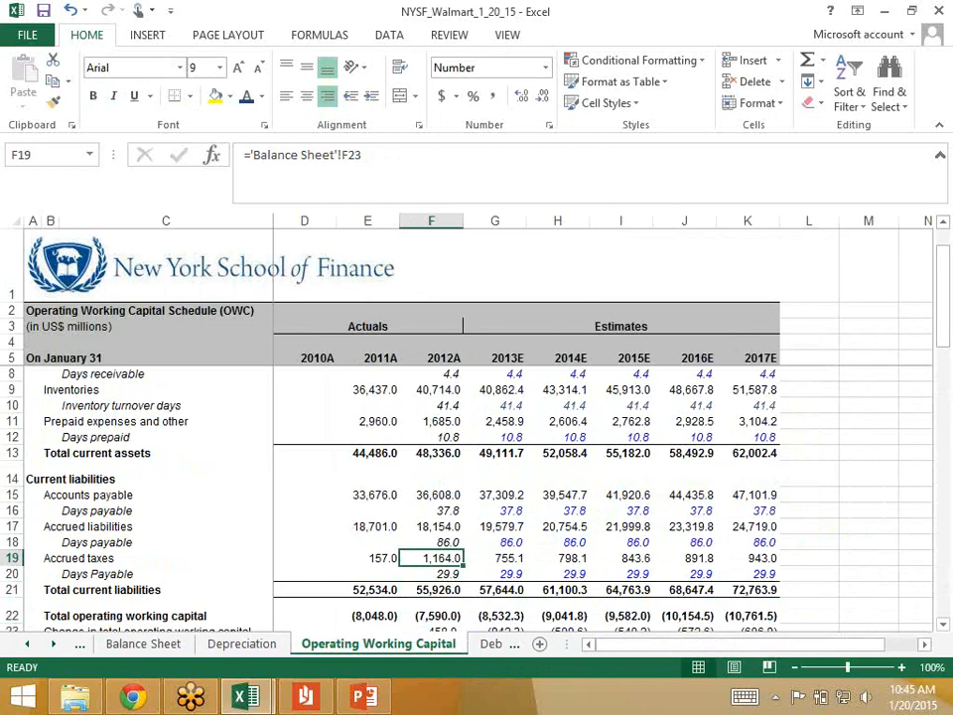
key("ctrl+bracketleft")
key("F5")
key("Return")
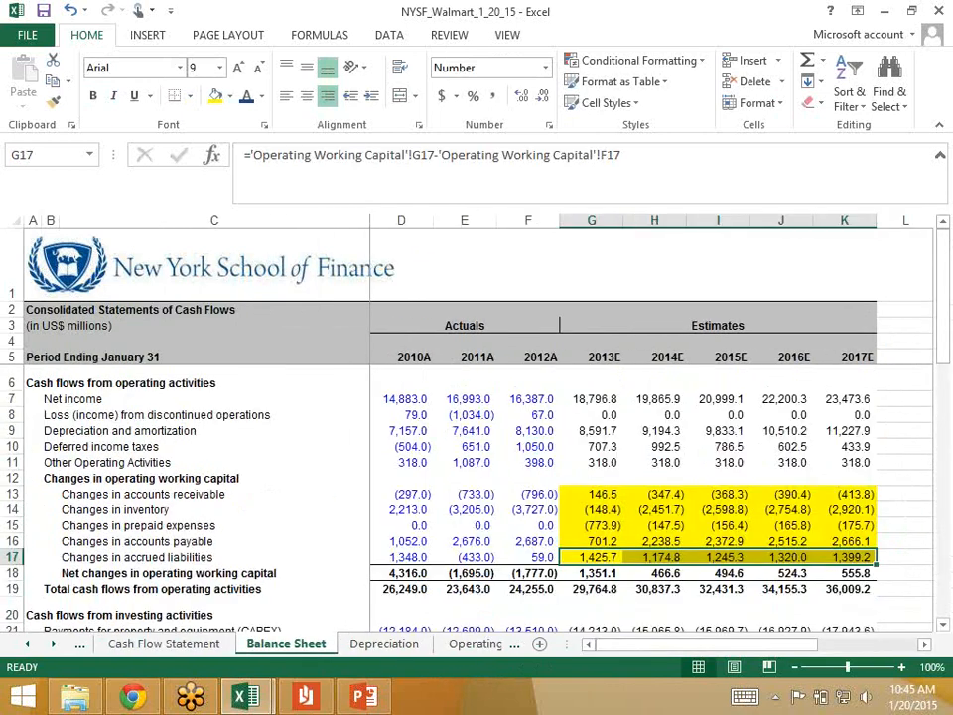
Step: Insert a new row 18 above Net changes in operating working capital
key("Down")
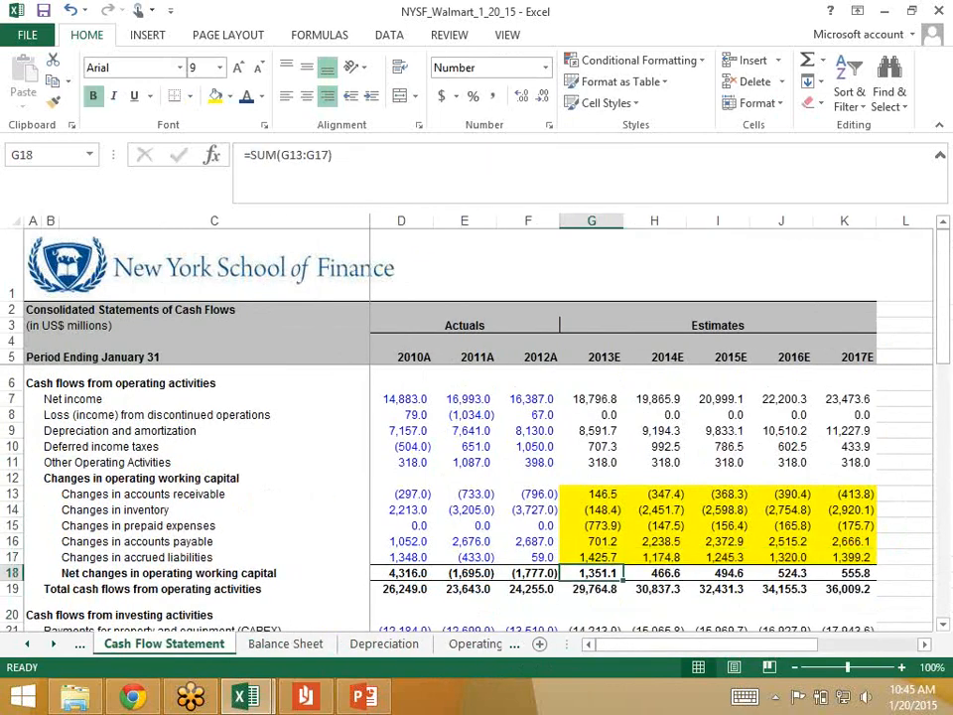
key("shift+space")
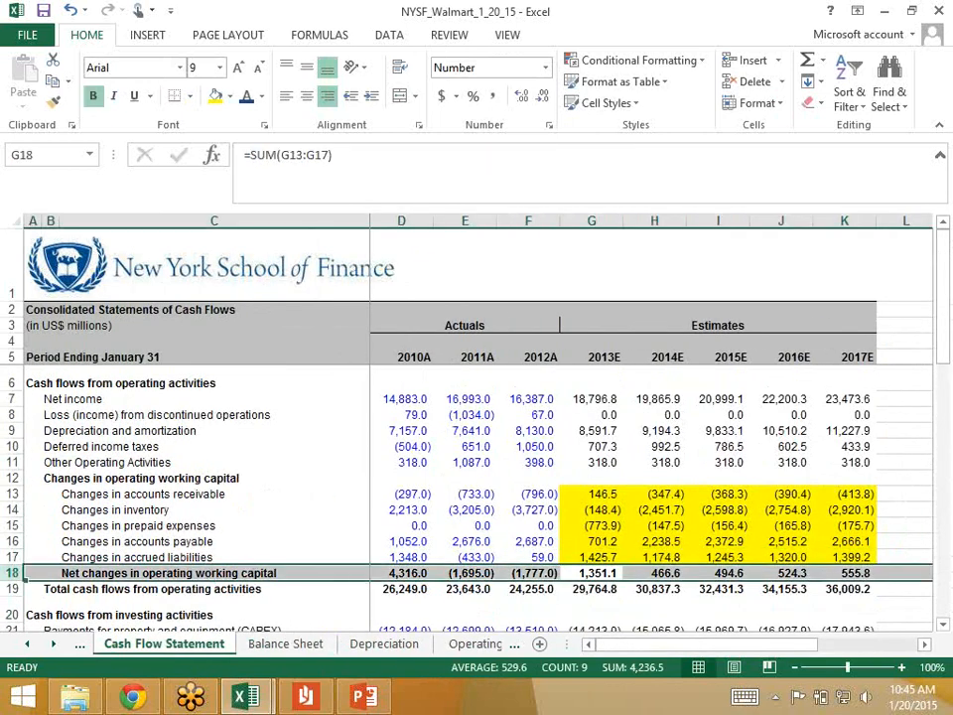
key("ctrl+shift+plus")
Step: Label the new row in C18 "Changes in accrued taxes"
key("Left")
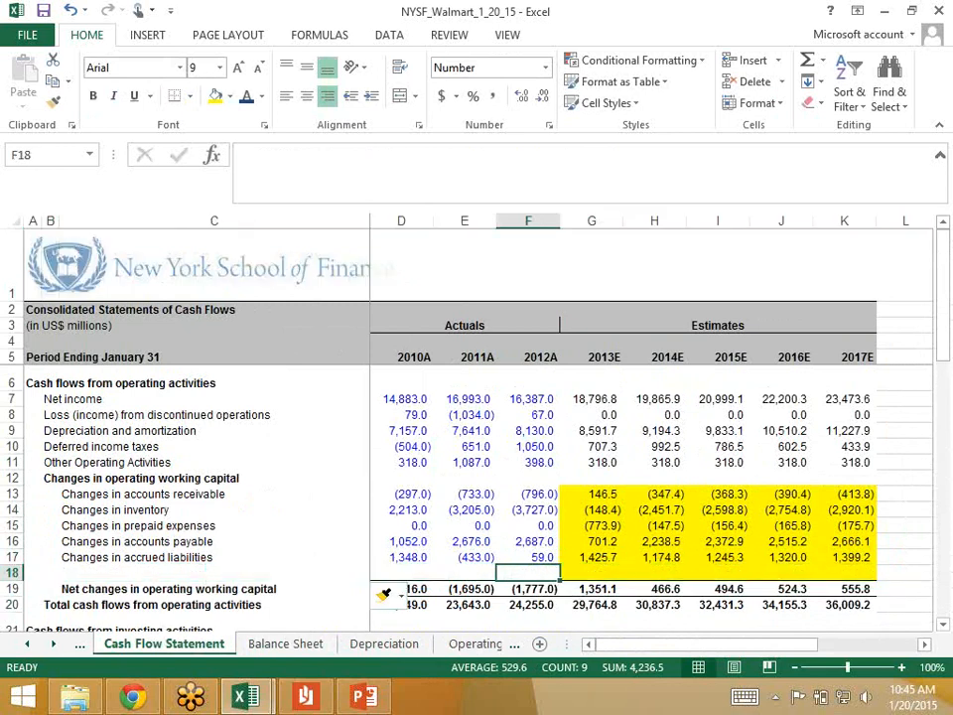
key("Left")
key("Left")
key("Left")
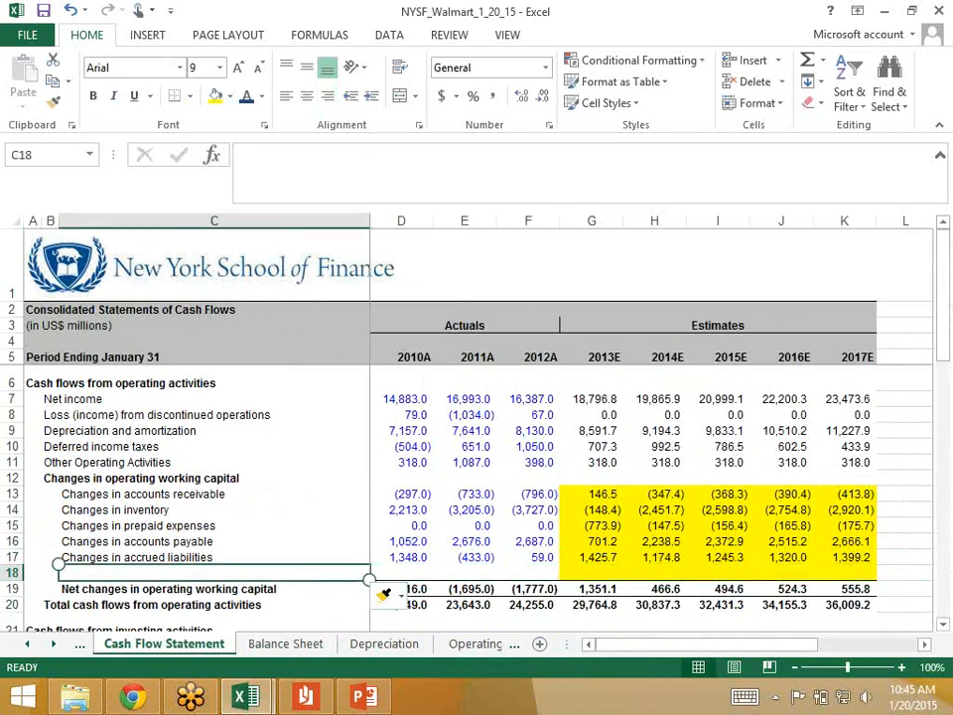
type("Changwes")
key("BackSpace")
key("BackSpace")
key("BackSpace")
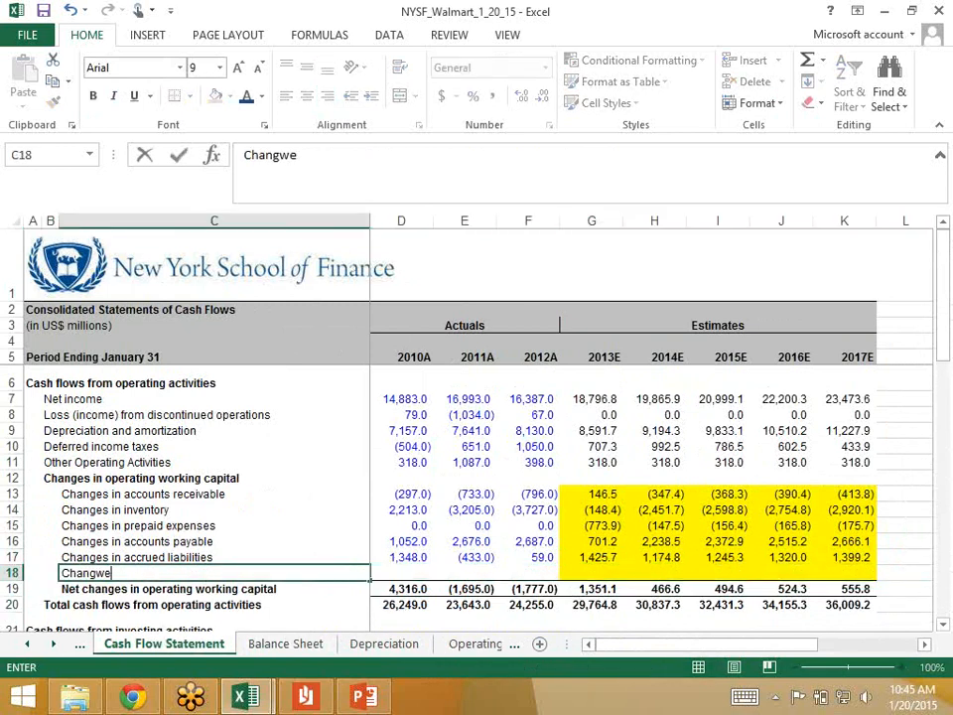
type("es in accr")
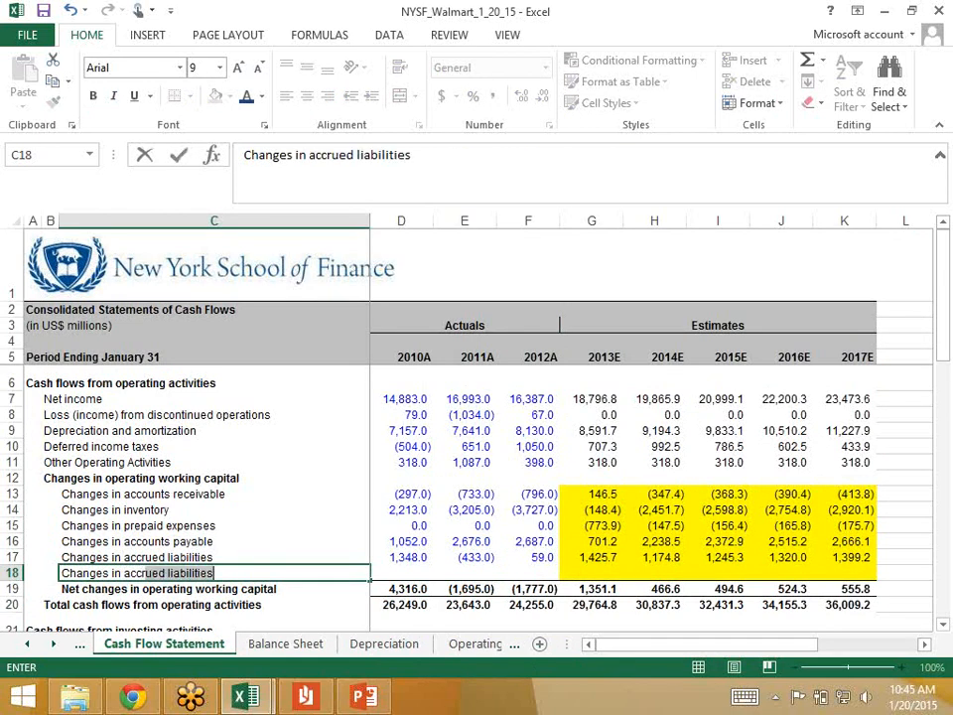
type("ued taxes")
key("Return")
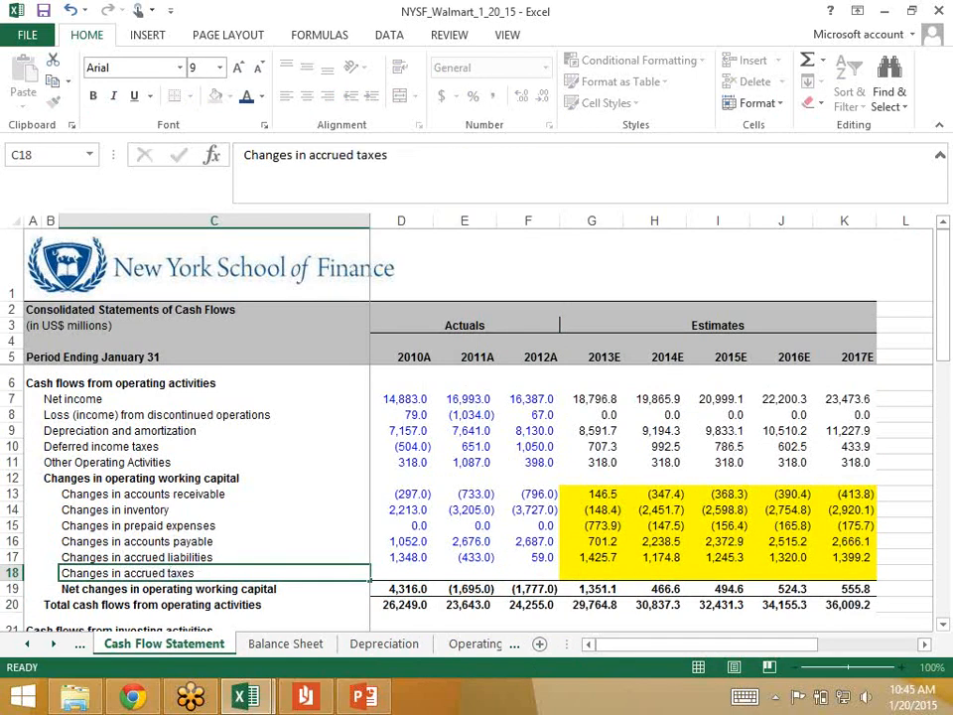
Step: Enter 0 as the change in accrued taxes for the actual years 2010A to 2012A in D18:F18
key("Up")
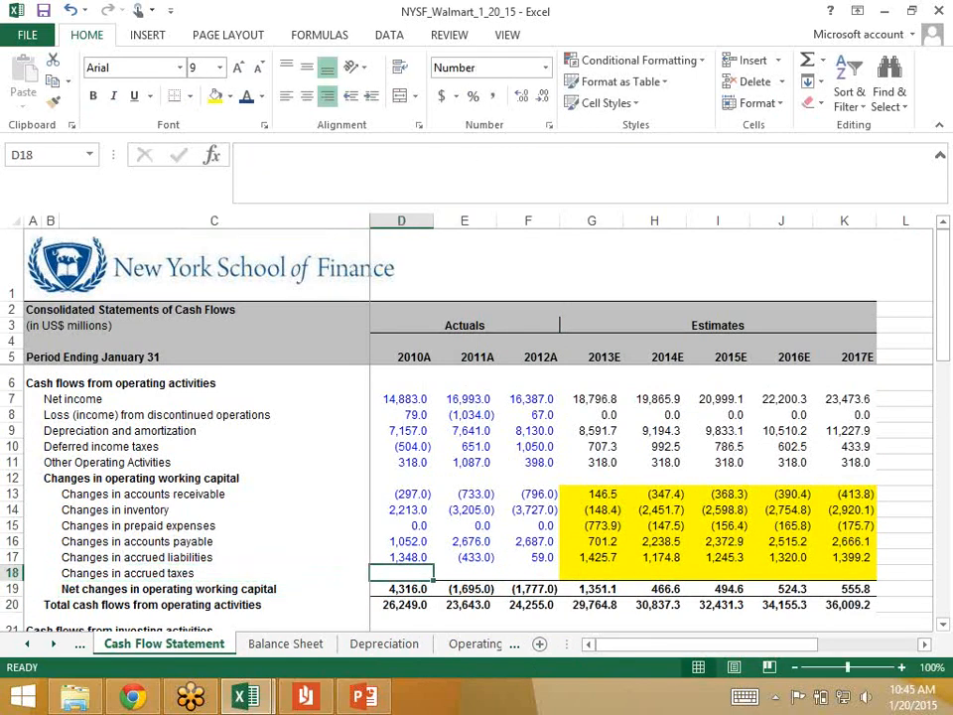
type("0")
key("Right")
type("0")
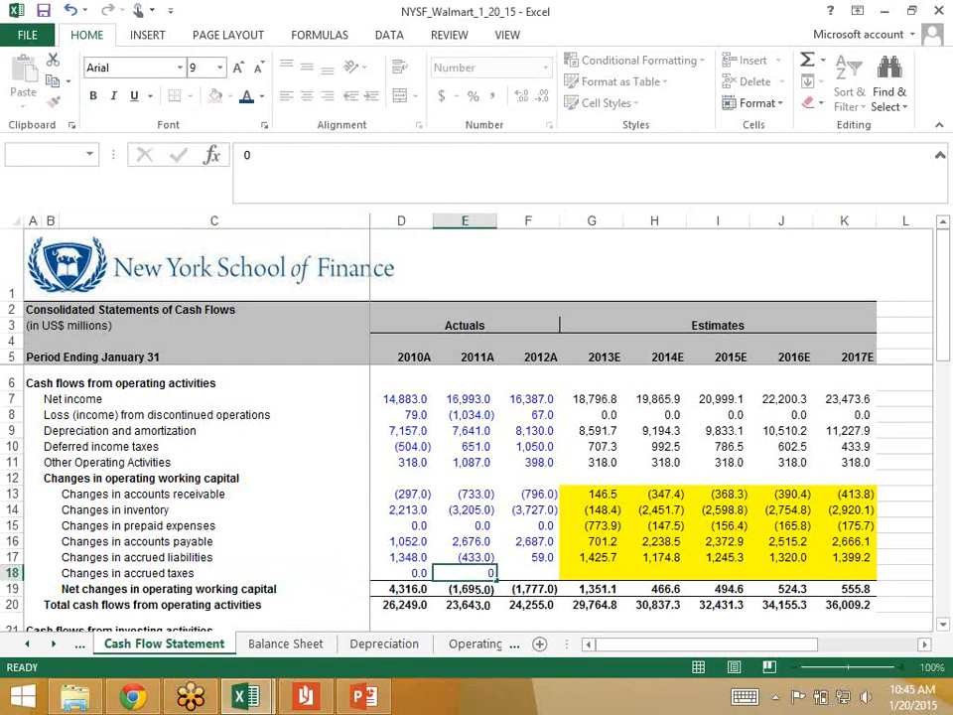
key("Right")
type("0")
key("Right")
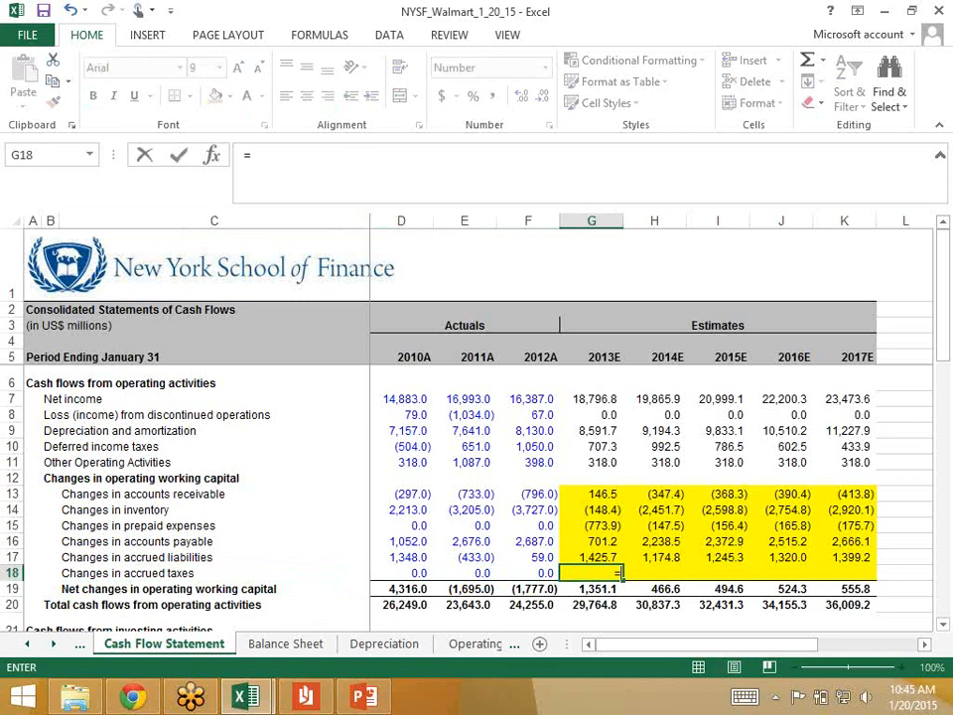
Step: In Cash Flow Statement G18, enter the 2013E change in accrued taxes: ='Operating Working Capital'!G19-'Operating Working Capital'!F19
type("=")
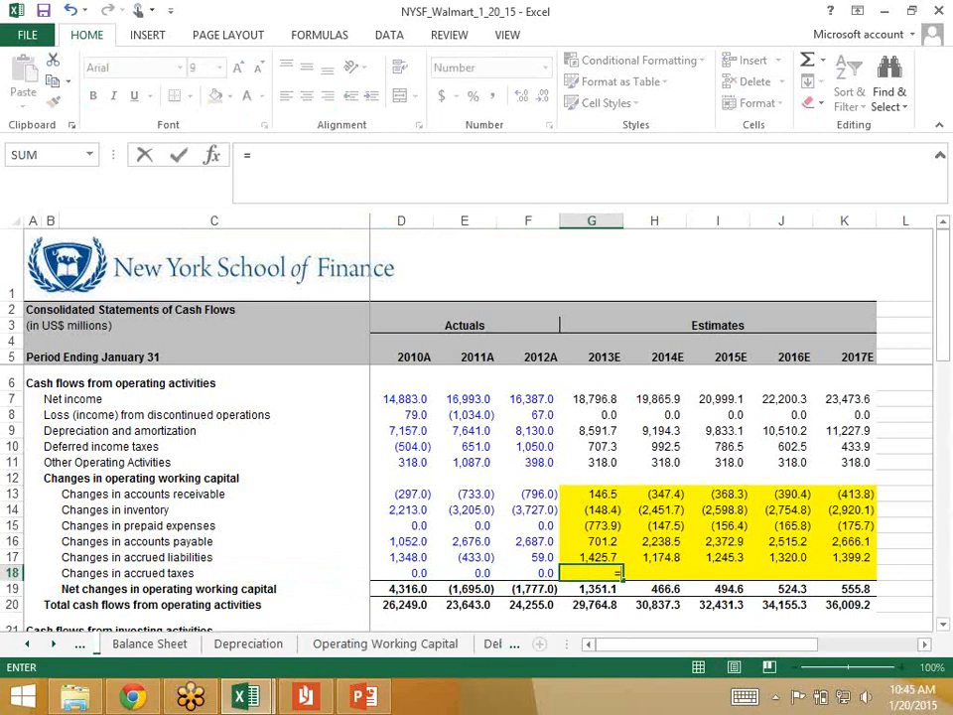
left_click(386, 644)
left_click(496, 558)
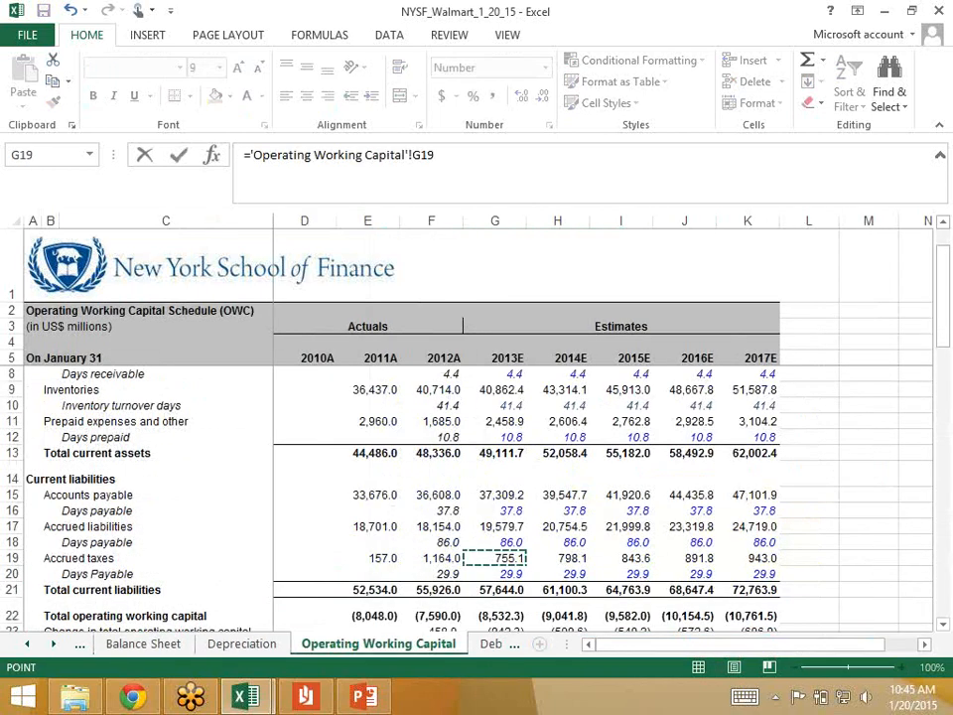
type("-")
left_click(431, 558)
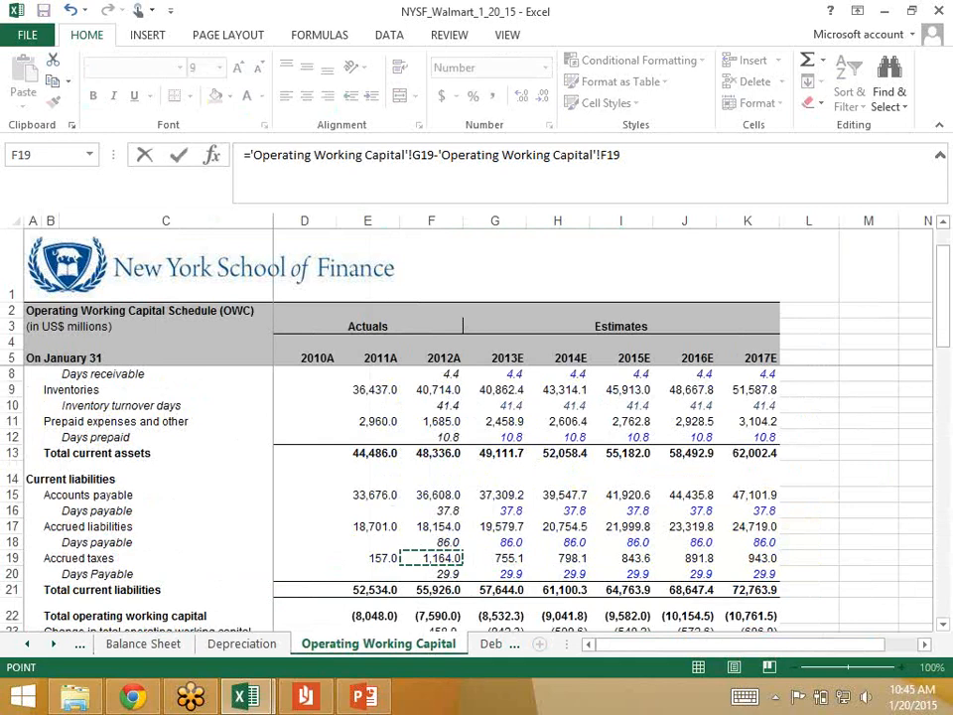
key("Return")
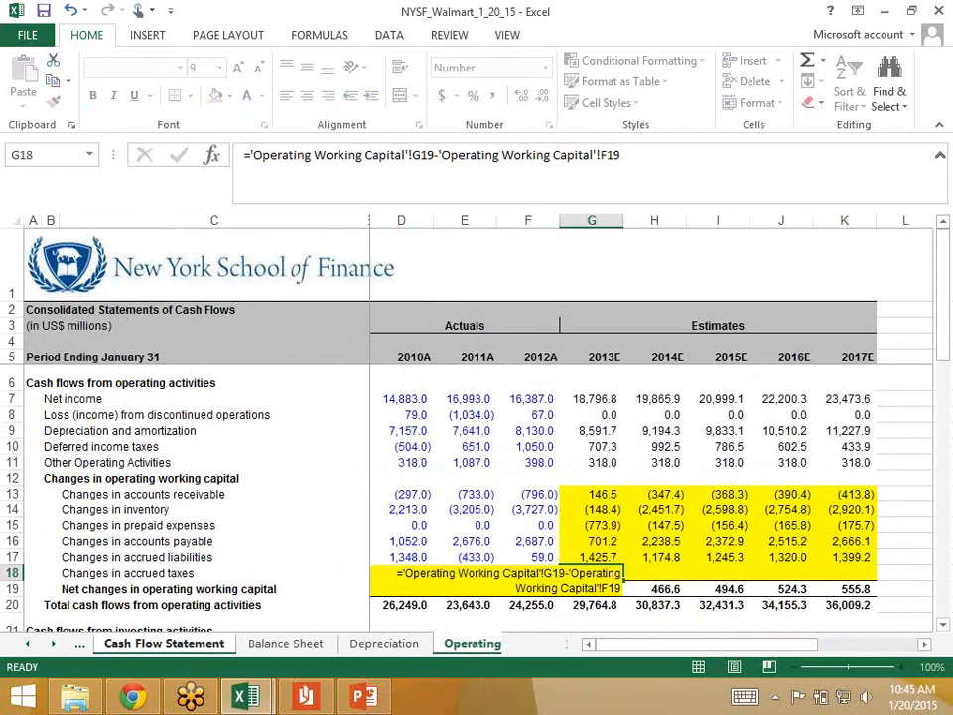
Step: Fill the accrued taxes change formula from G18 across the estimate years to K18
key("Up")
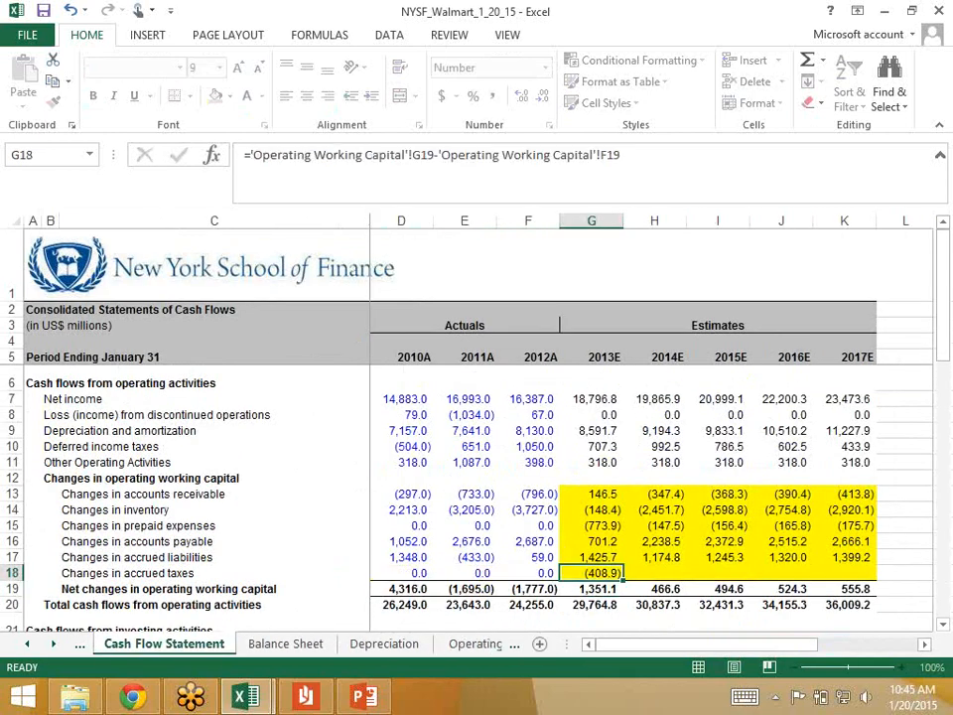
key("shift+Right")
key("shift+Right")
key("shift+Right")
key("shift+Right")
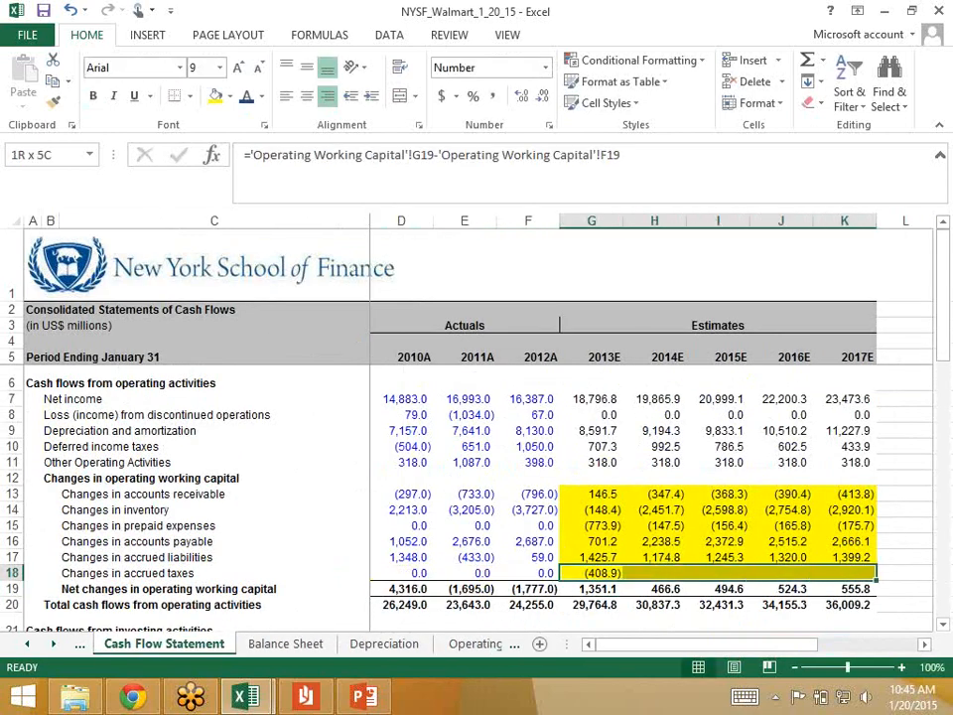
key("ctrl+r")
Step: Compare the SUM ranges for net changes in operating working capital in row 19 between the actual years and 2013E
key("Down")
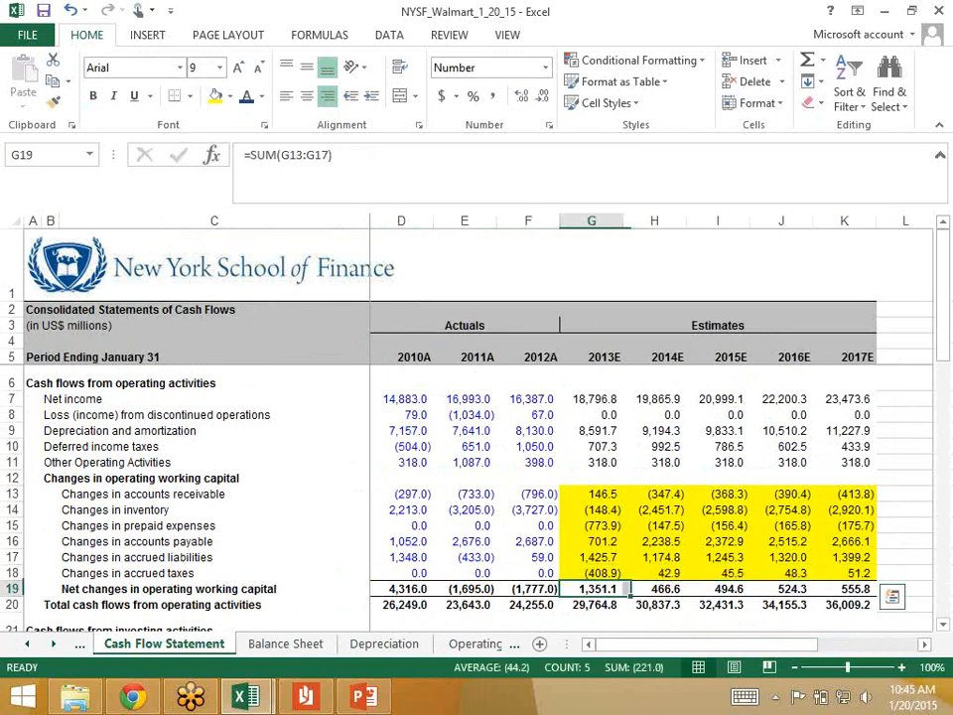
key("F2")
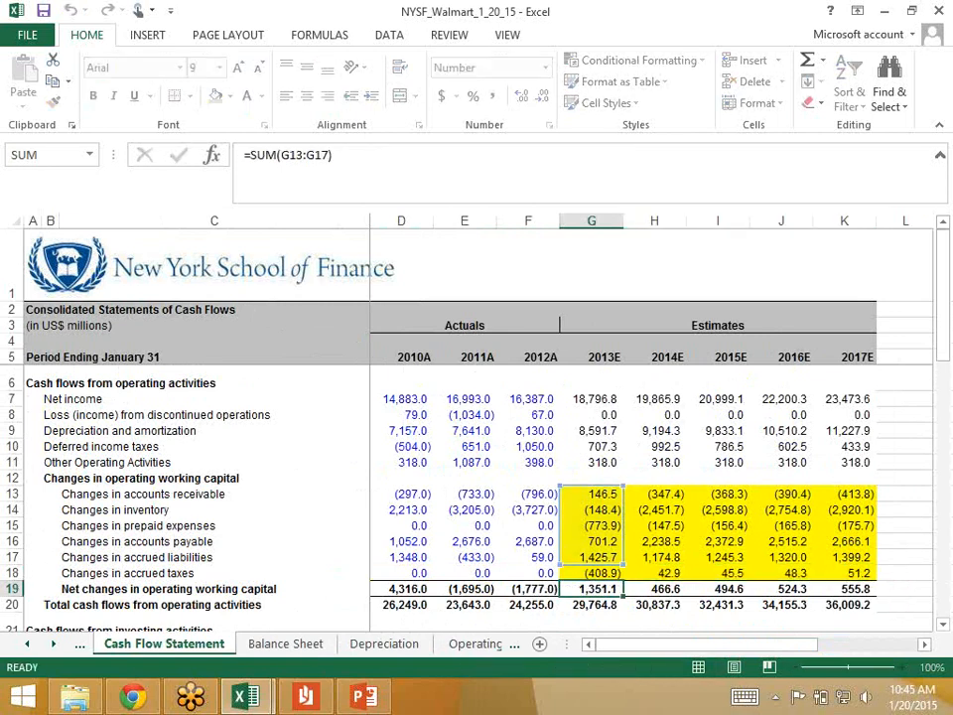
key("Escape")
key("Left")
key("Left")
key("Left")
key("F2")
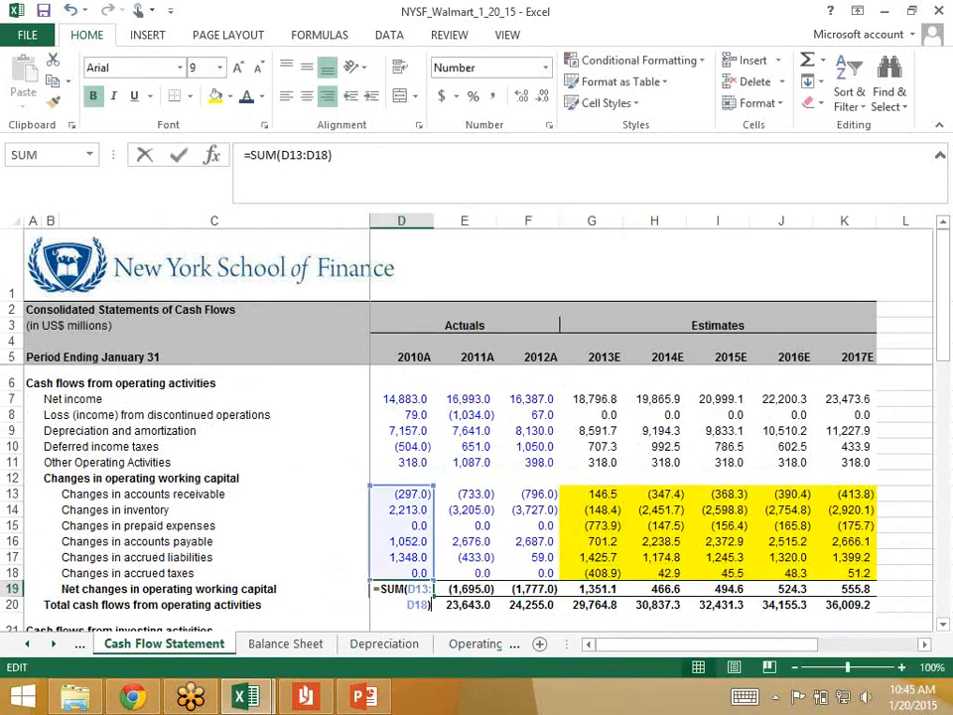
key("Escape")
key("Right")
key("Right")
key("Right")
key("Left")
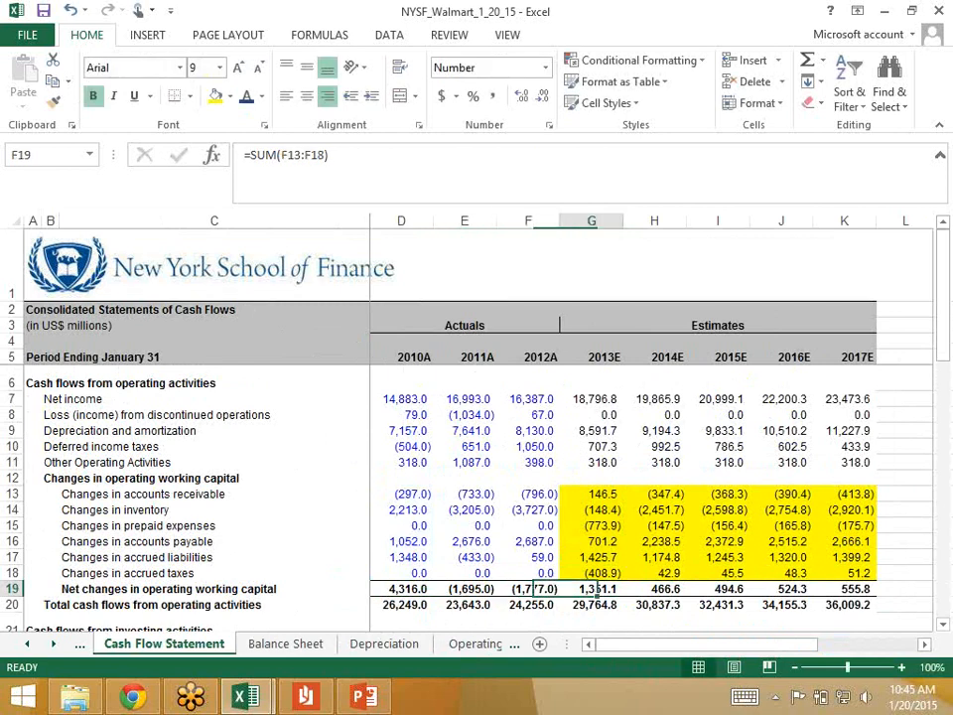
key("Right")
key("F2")
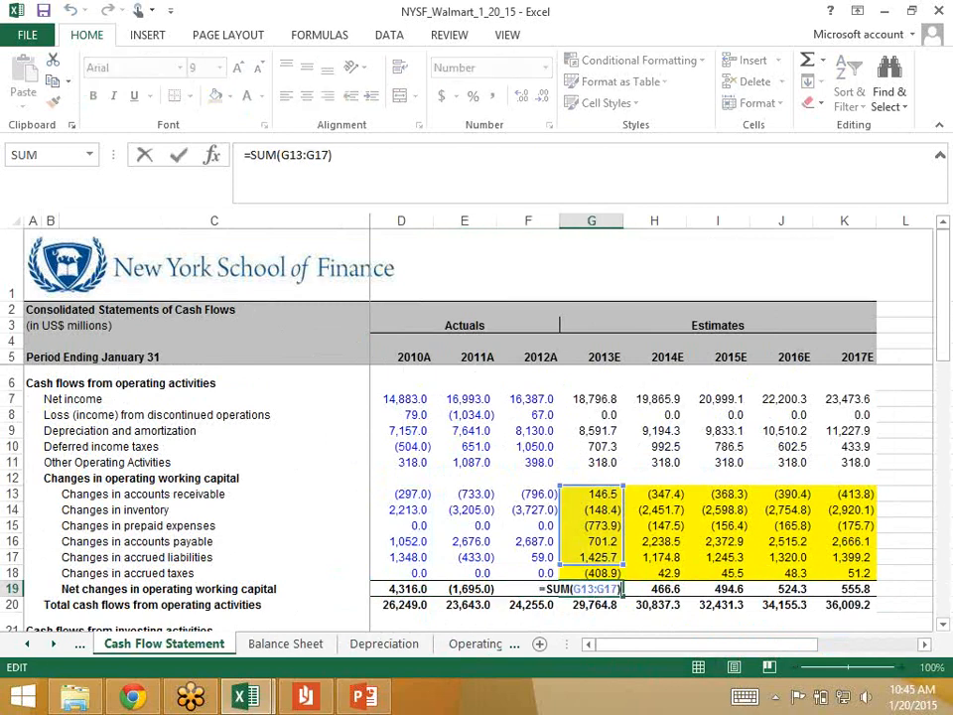
key("Escape")
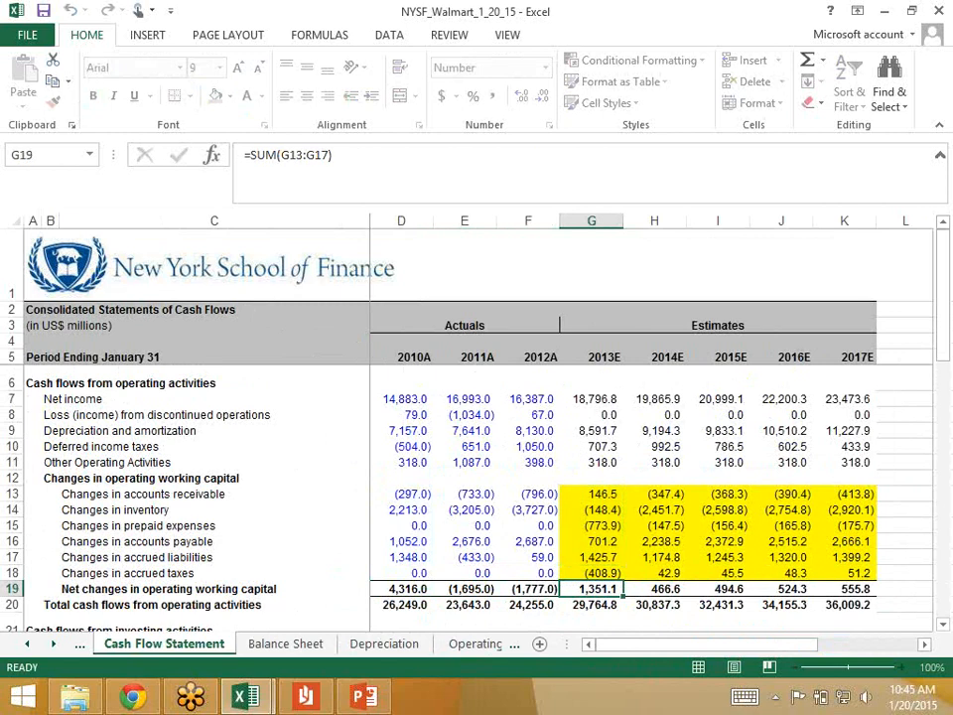
Step: Fill the net changes formula =SUM(F13:F18) from F19 across to K19 and inspect the range used in G19
key("Left")
key("shift+Right")
key("shift+Right")
key("shift+Right")
key("shift+Right")
key("shift+Right")
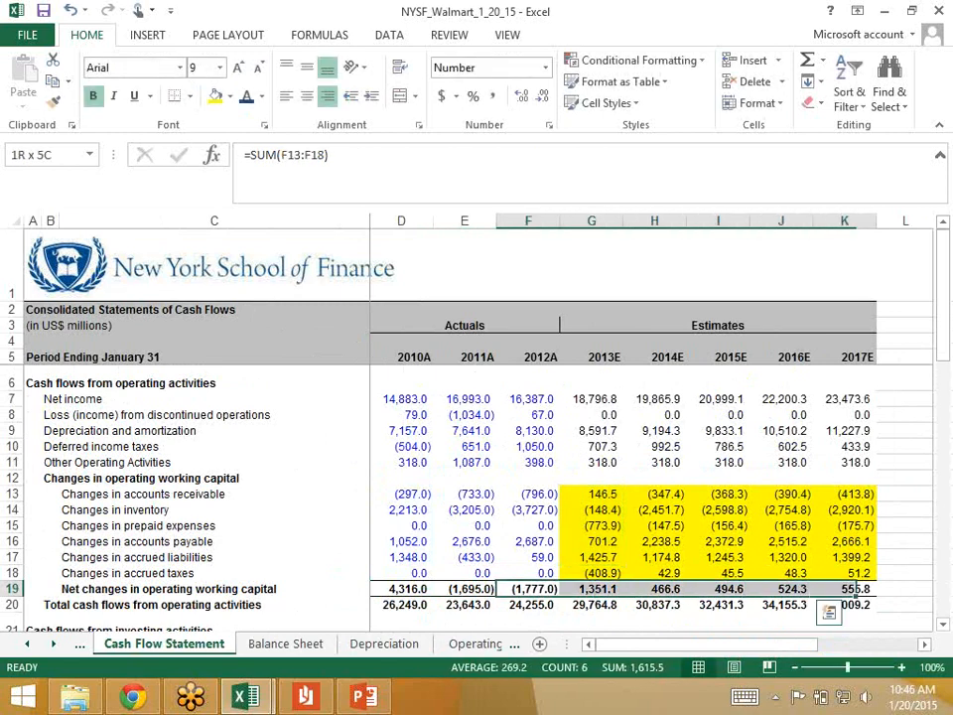
key("ctrl+r")
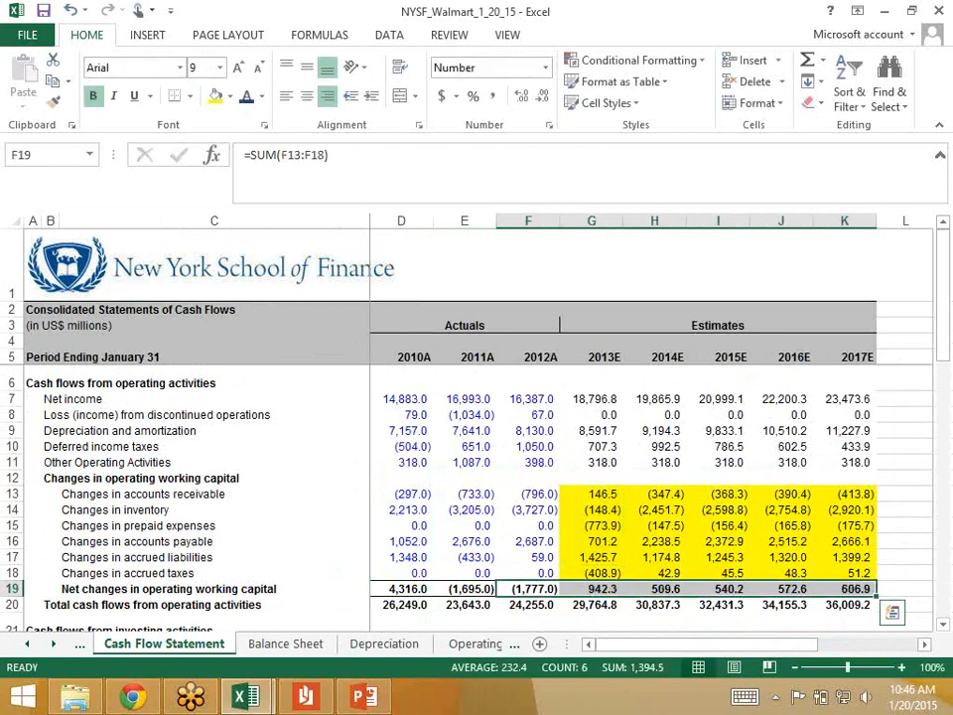
key("Right")
key("F2")
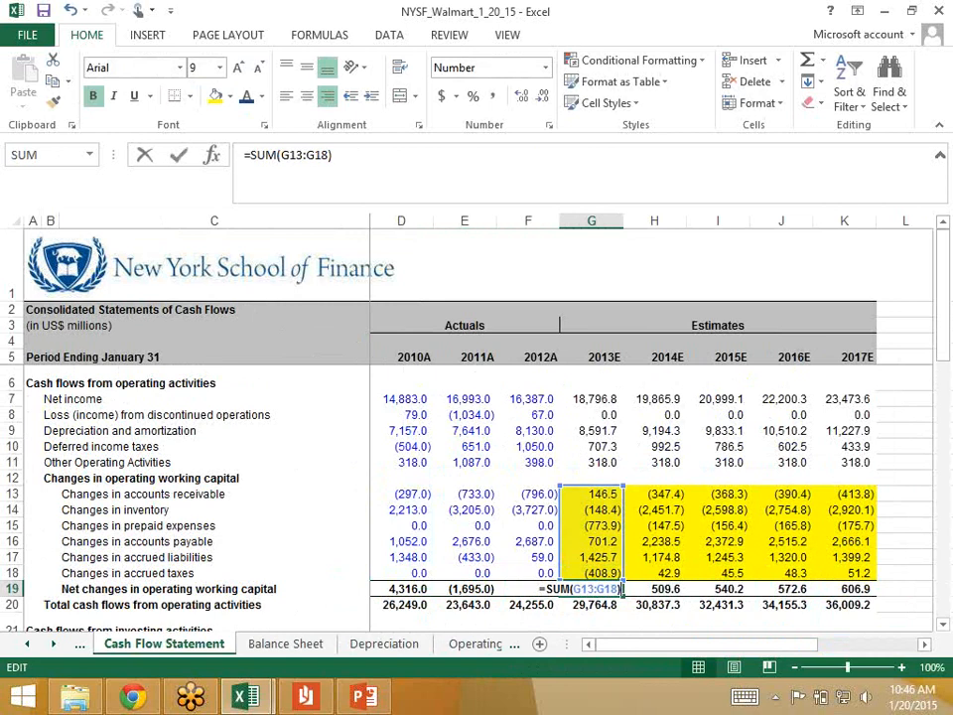
Step: Check the SUM ranges behind the net changes in operating working capital in row 19 for each estimate year, 2013E through 2017E
key("Escape")
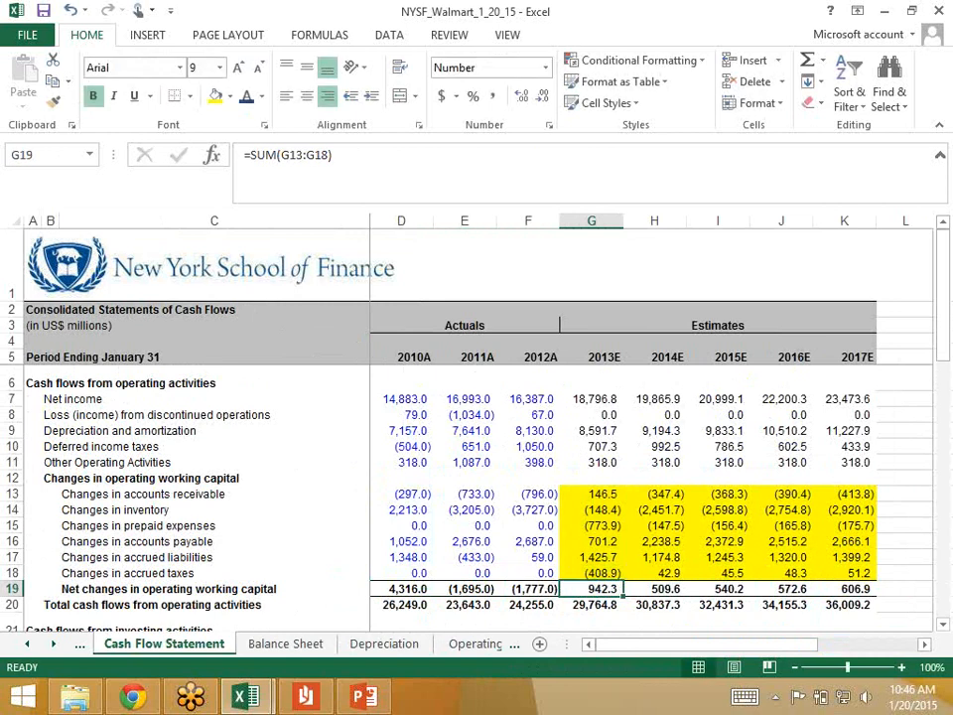
key("Right")
key("F2")
key("Escape")
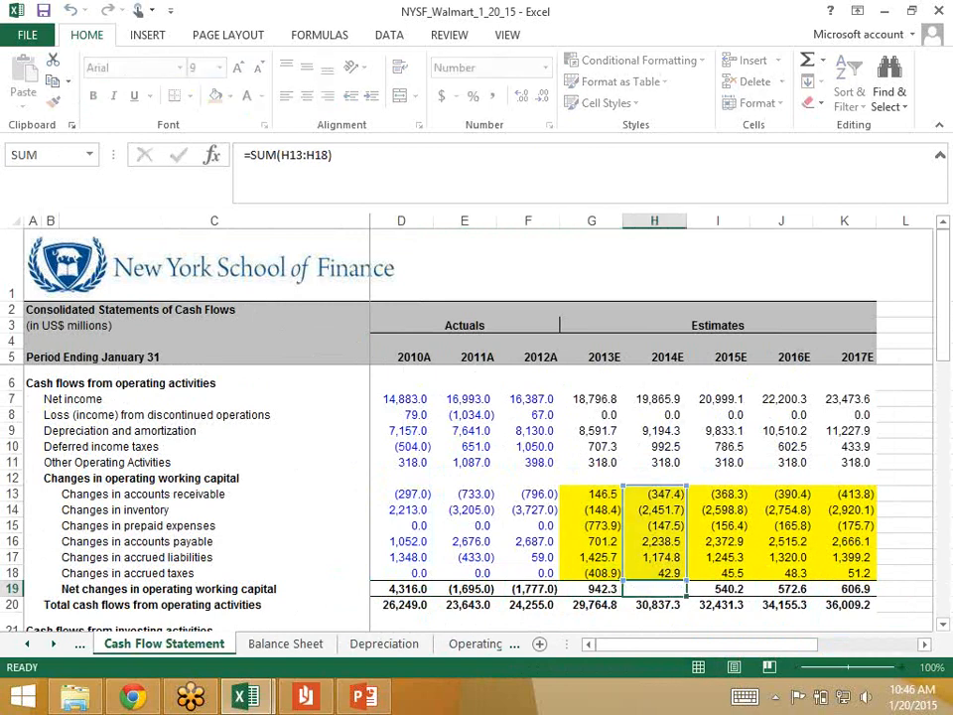
key("Right")
key("F2")
key("Escape")
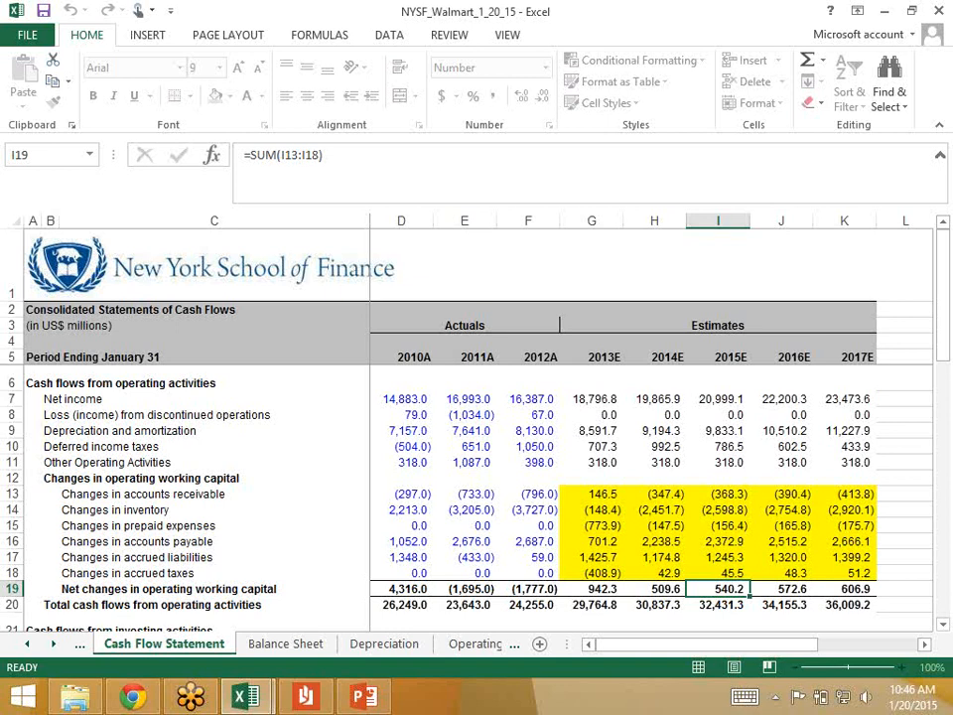
key("Right")
key("F2")
key("Escape")
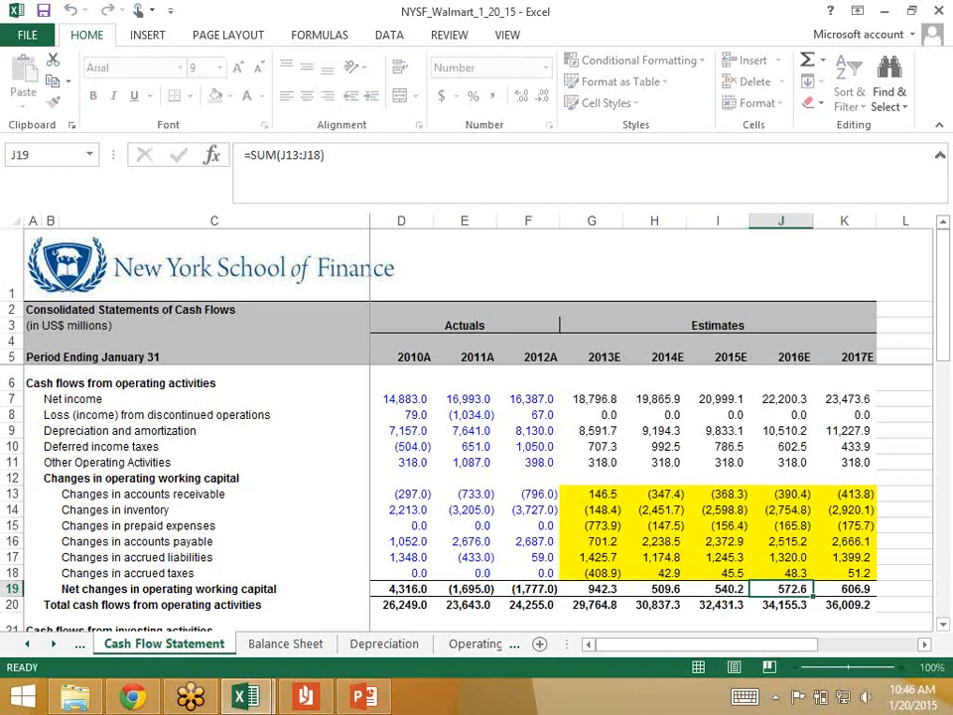
key("Right")
key("F2")
key("Escape")
key("Left")
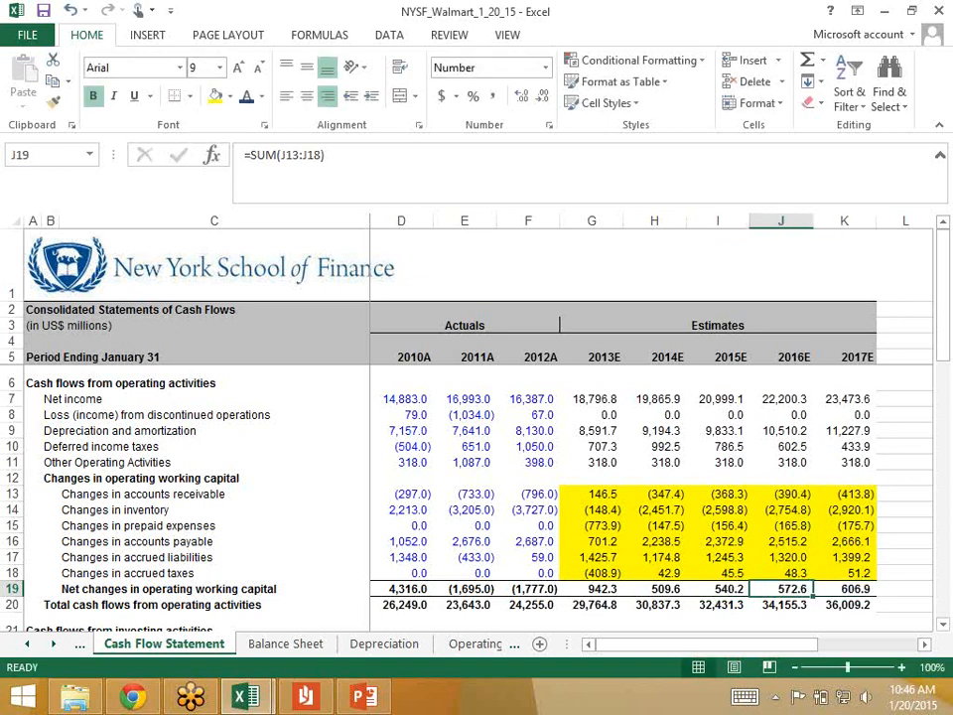
key("Left")
key("Left")
key("Left")
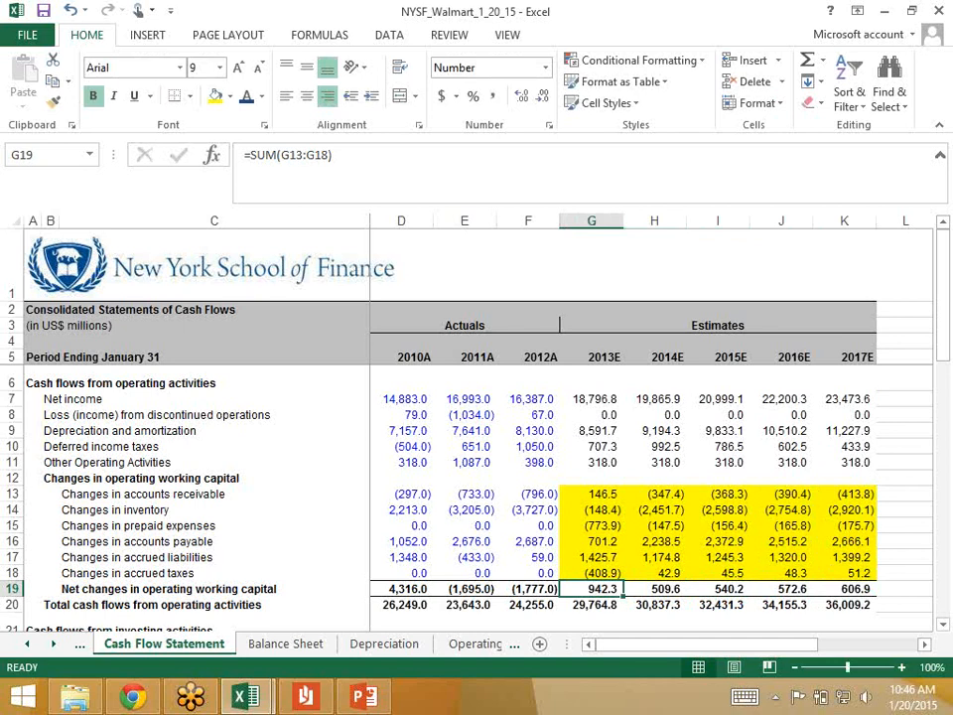
key("Right")
key("Right")
key("Right")
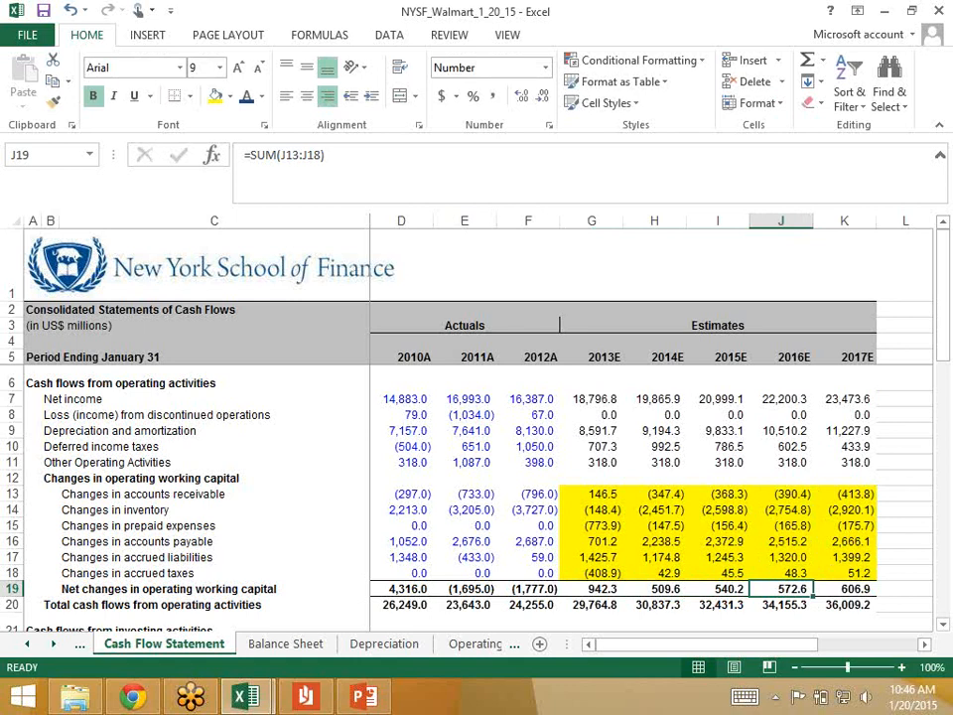
key("Right")
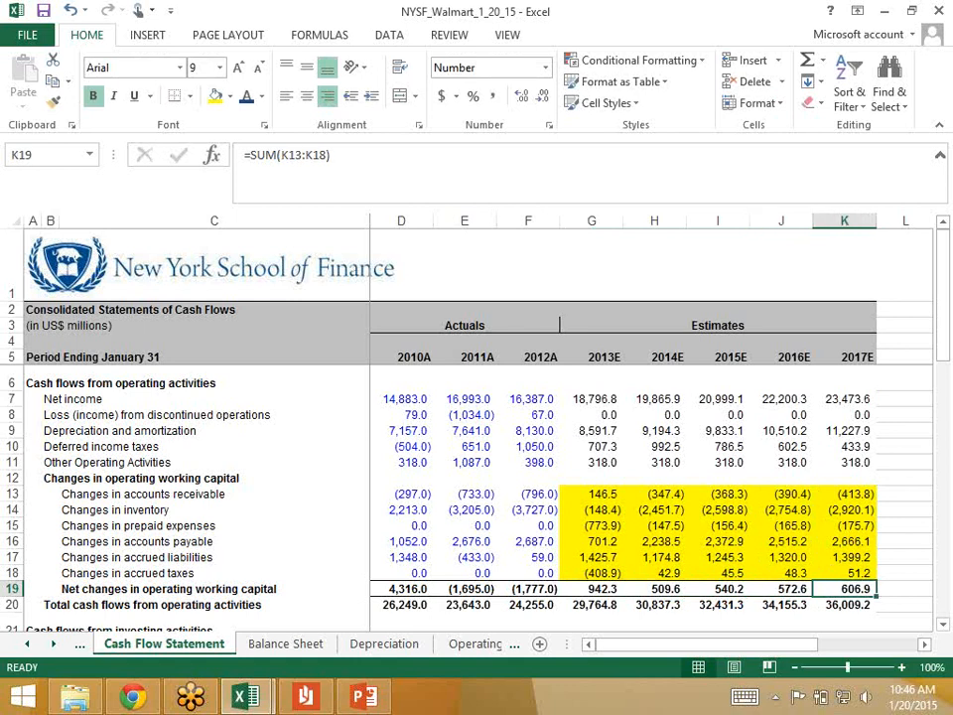
Step: On the Operating Working Capital sheet, examine the 2013E Match? (Y/N) formula in G24 that compares the schedule with the cash flow statement
key("ctrl+Page_Down")
key("ctrl+Page_Down")
key("ctrl+Page_Down")
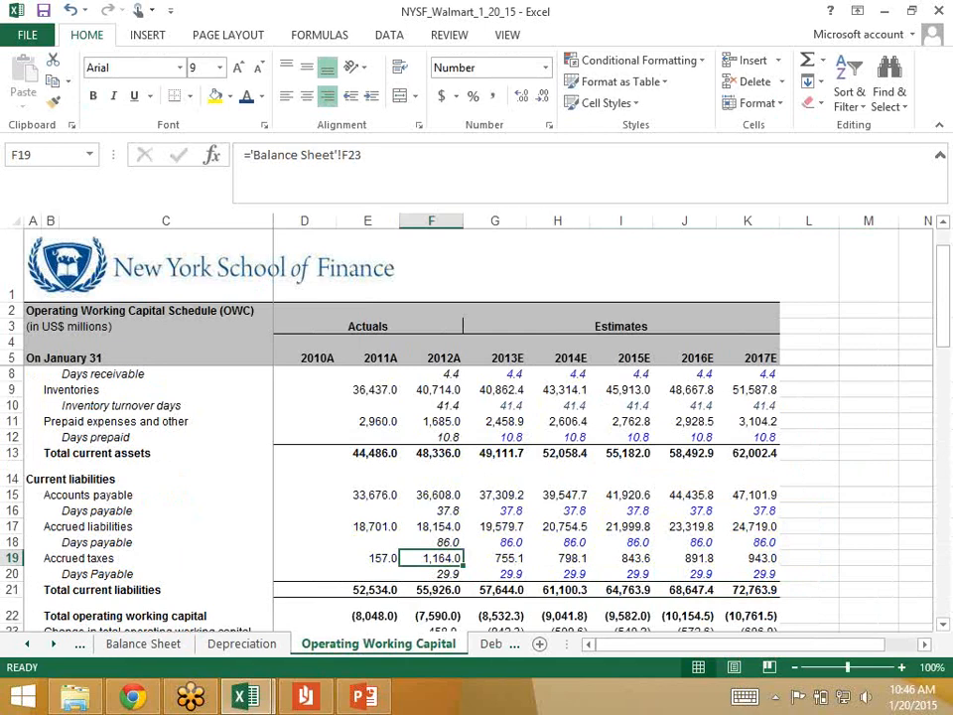
scroll(526, 497, "down", 3)
left_click(494, 511)
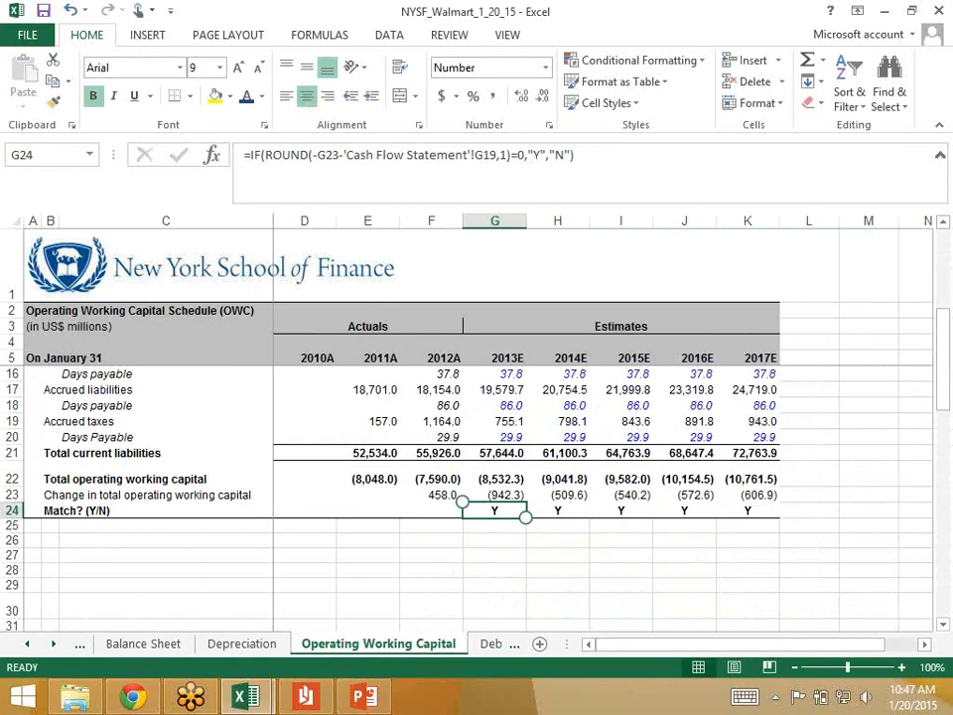
Step: Return to the Cash Flow Statement sheet and examine the 2013E change in accounts receivable formula in G13
left_click(27, 645)
left_click(164, 644)
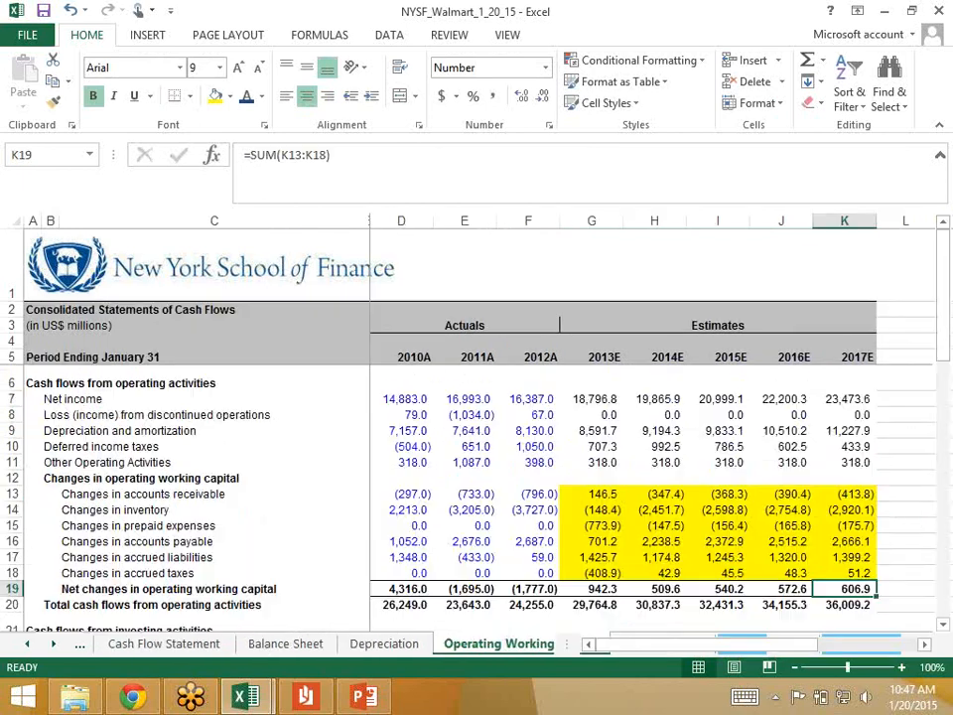
left_click(593, 494)
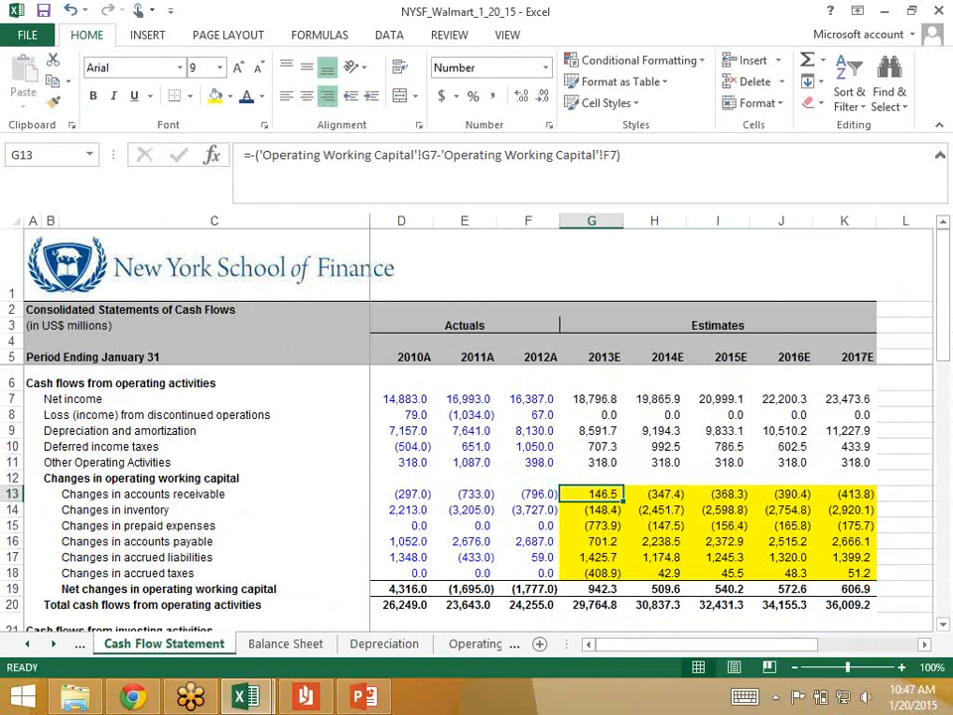
Step: On the Operating Working Capital sheet, inspect the change in total operating working capital formula in G23 and review row 23 across to K23
left_click(475, 644)
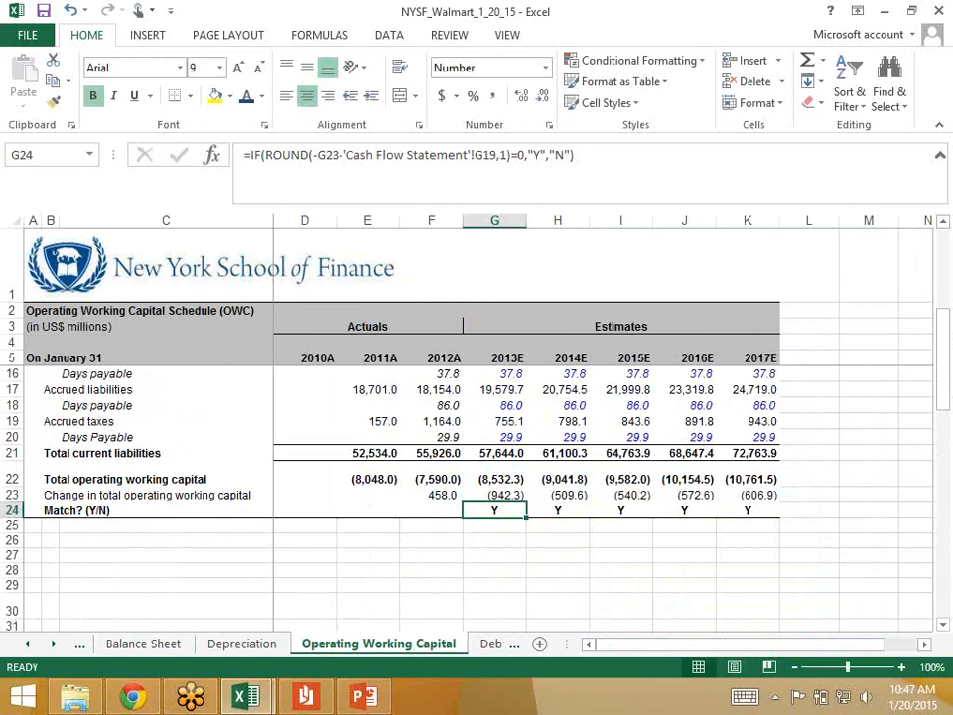
left_click(495, 495)
key("F2")
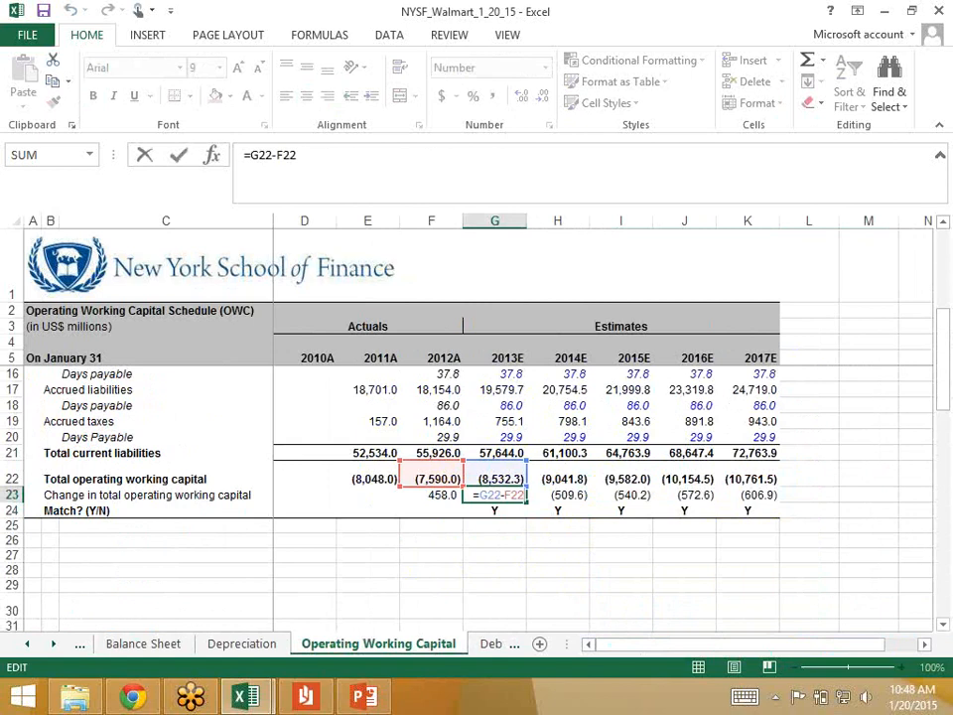
key("Return")
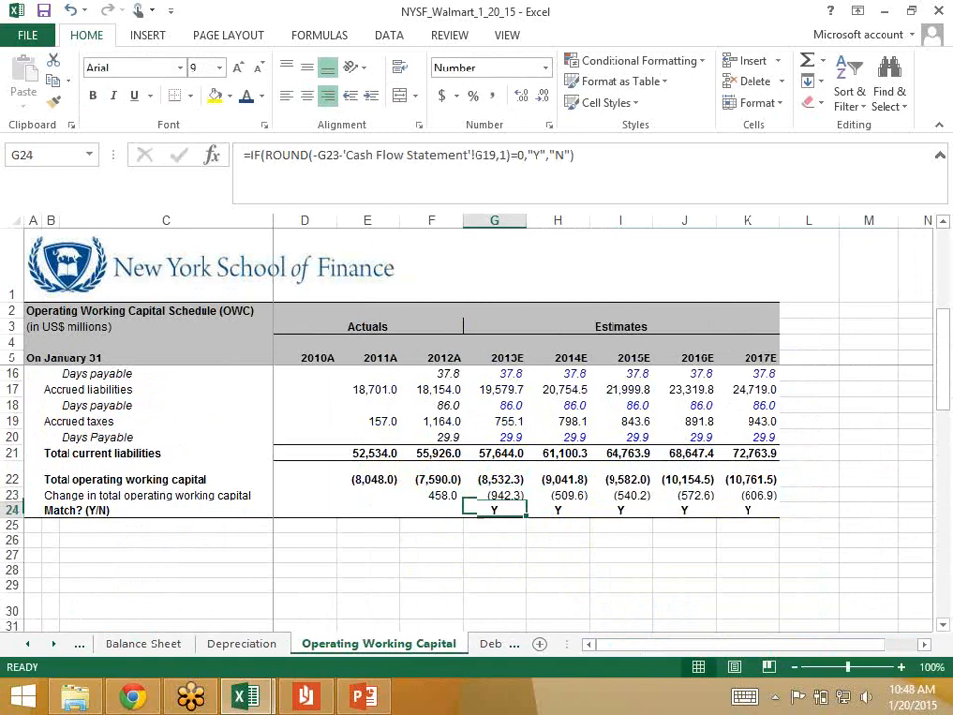
key("Up")
key("Right")
key("Right")
key("Right")
key("Right")
key("Right")
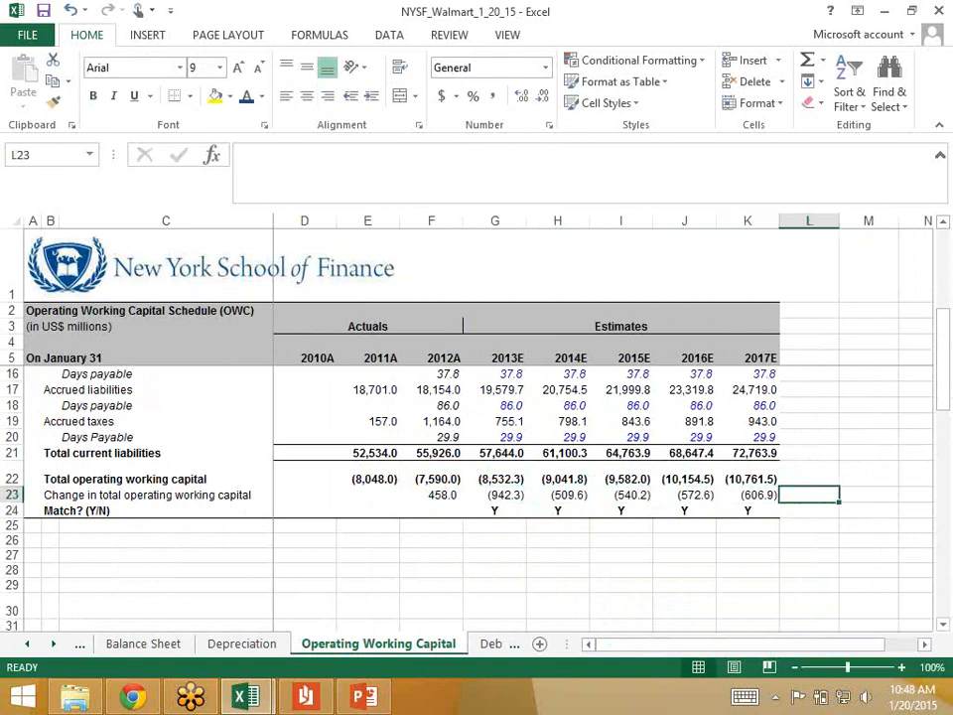
key("Left")
Step: On the Cash Flow Statement sheet, replace the yellow highlight of the working capital changes in G13:K18 with a white fill
key("ctrl+Page_Up")
key("ctrl+Page_Up")
key("ctrl+Page_Up")
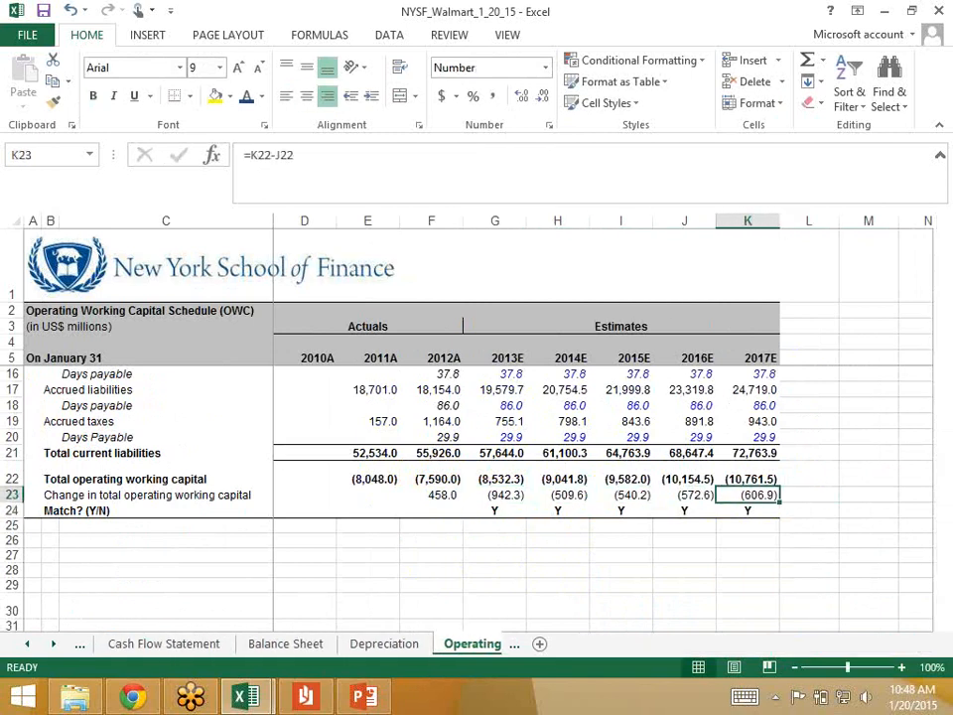
key("shift+Right")
key("shift+Right")
key("shift+Right")
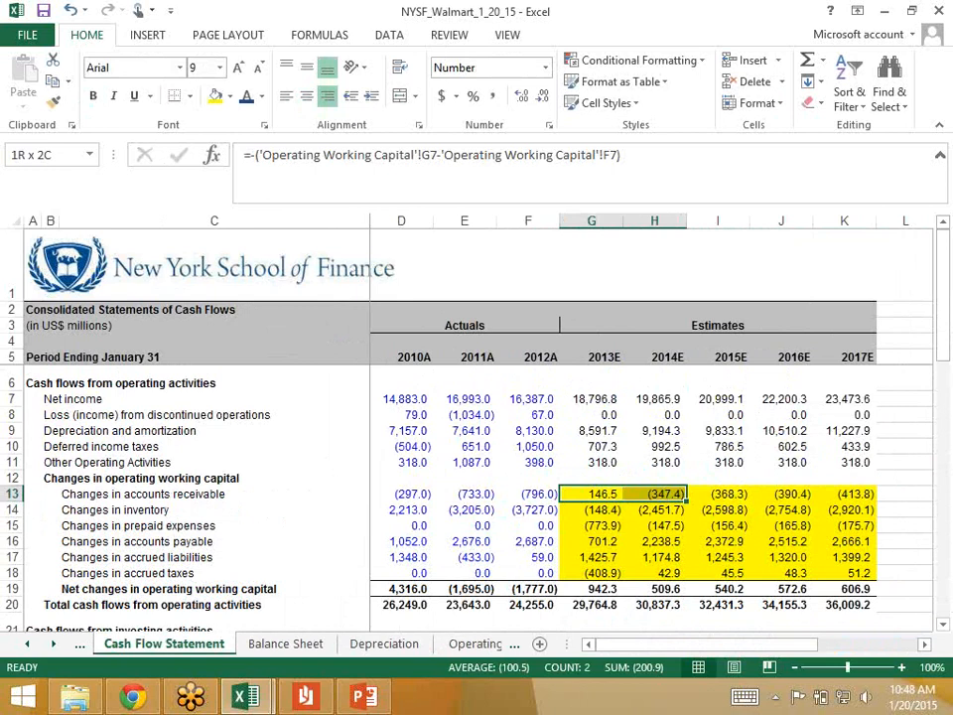
key("shift+Down")
key("shift+Down")
key("shift+Down")
key("shift+Down")
key("shift+Down")
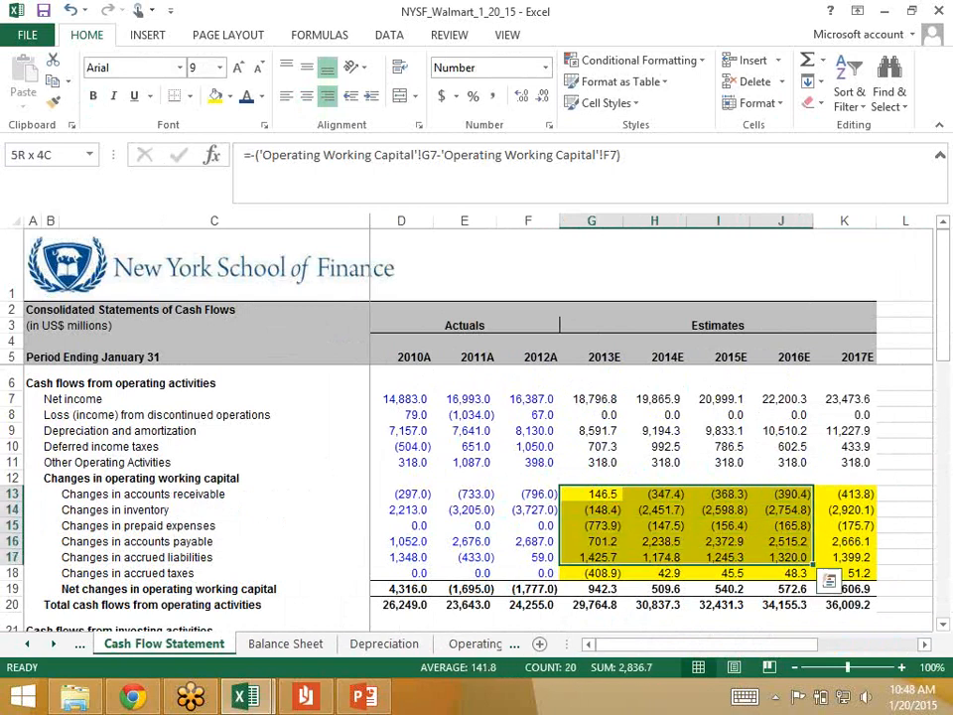
key("shift+Right")
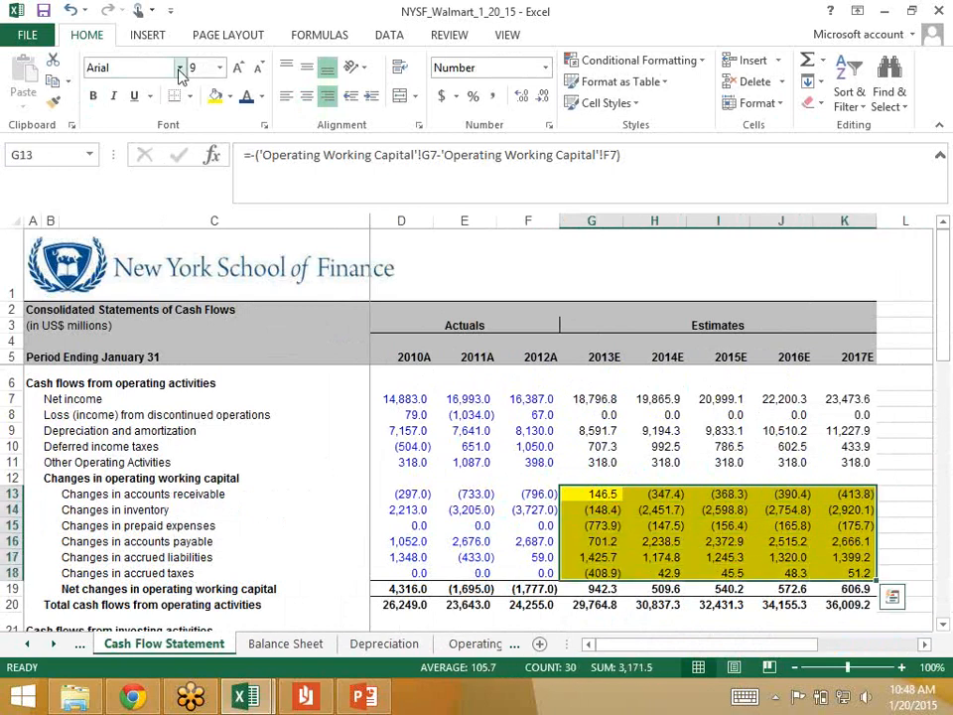
left_click(234, 105)
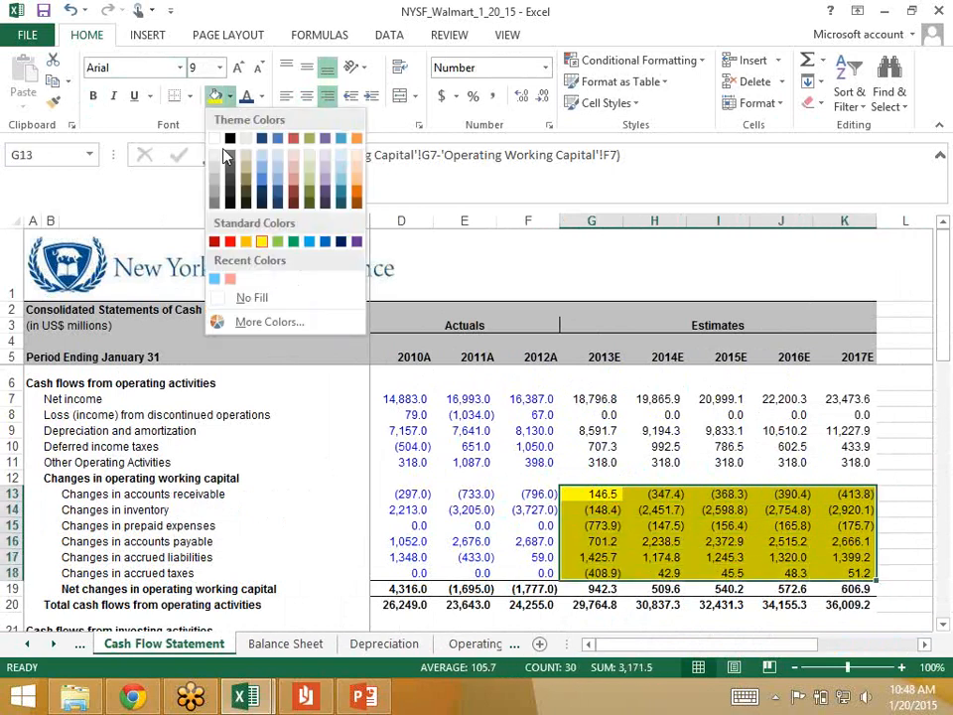
left_click(222, 138)
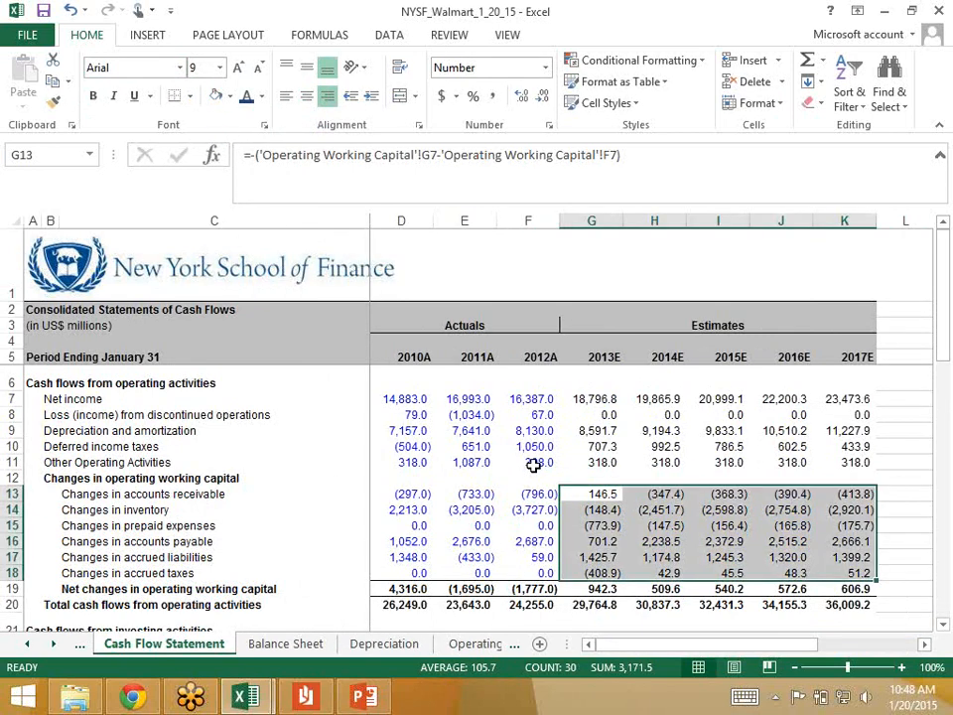
Step: Review the blank highlighted 2013E and 2014E short-term borrowings cells in row 29 of the financing activities section
scroll(534, 465, "down", 7)
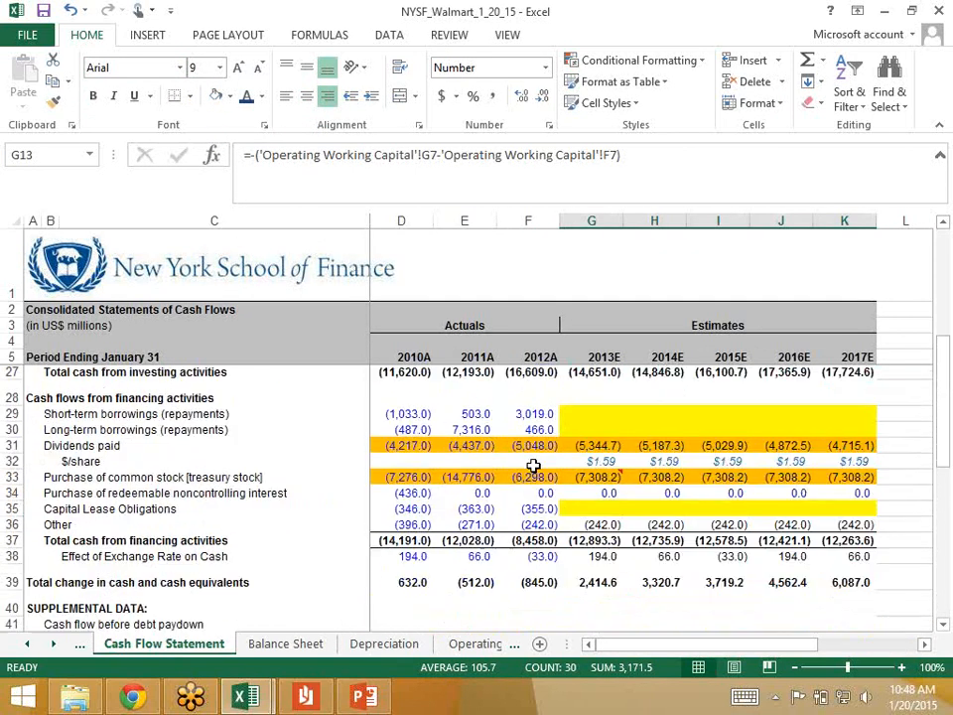
left_click(592, 415)
key("Up")
key("Right")
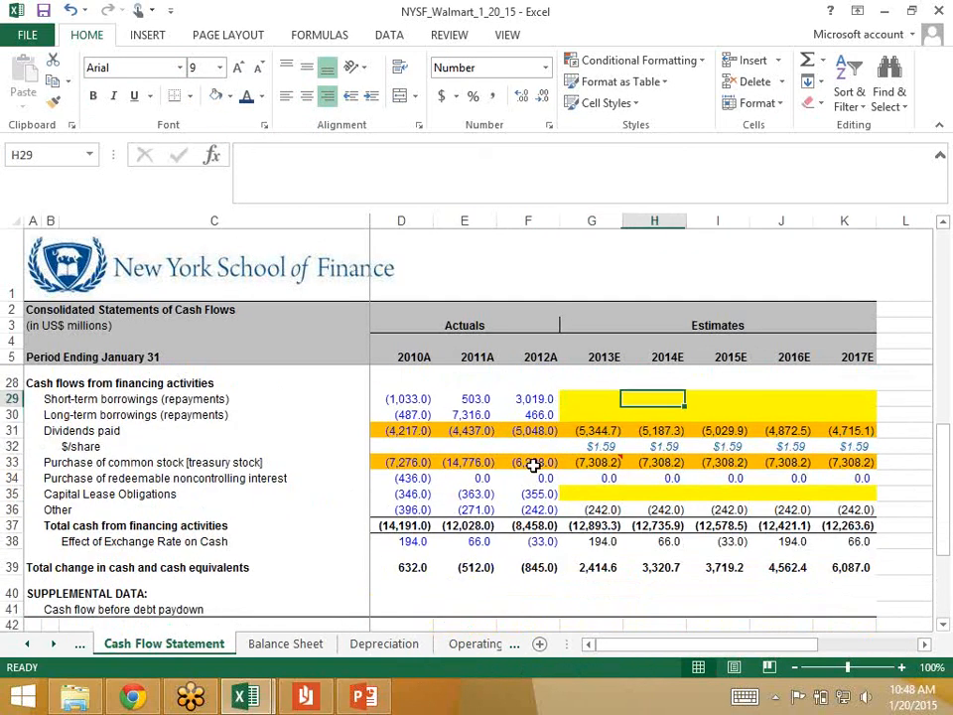